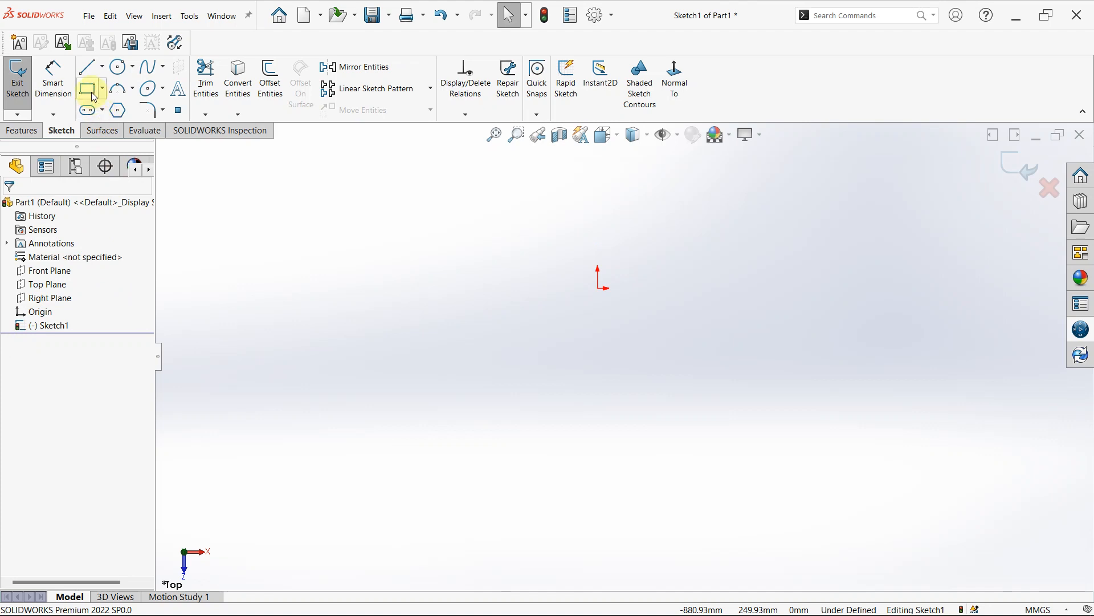
- Sketch a corner rectangle starting at the origin and extending up and to the right
click(88, 88)
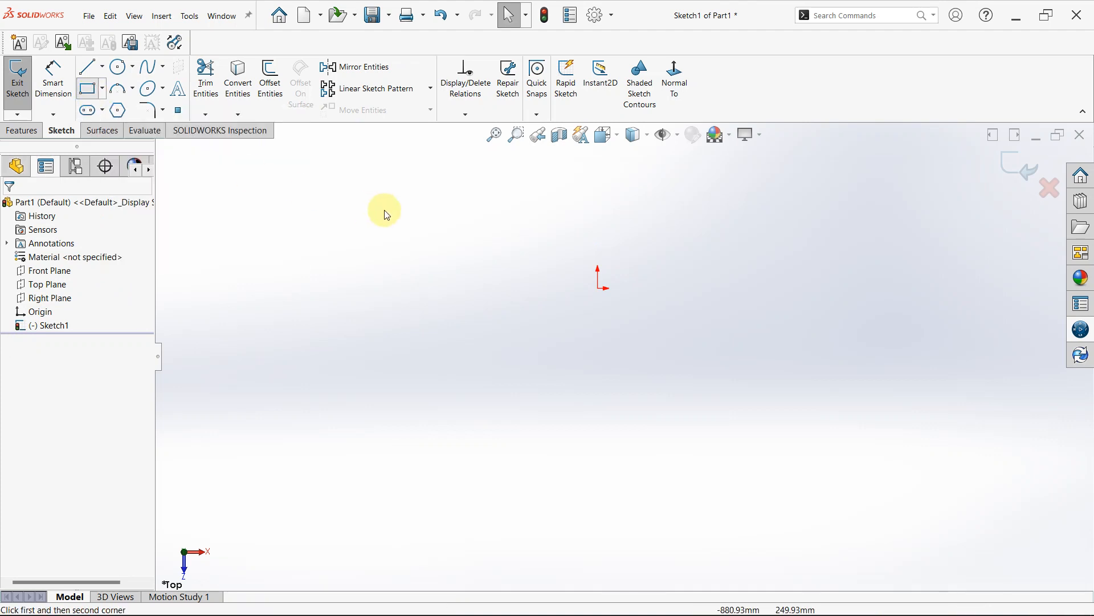
click(599, 282)
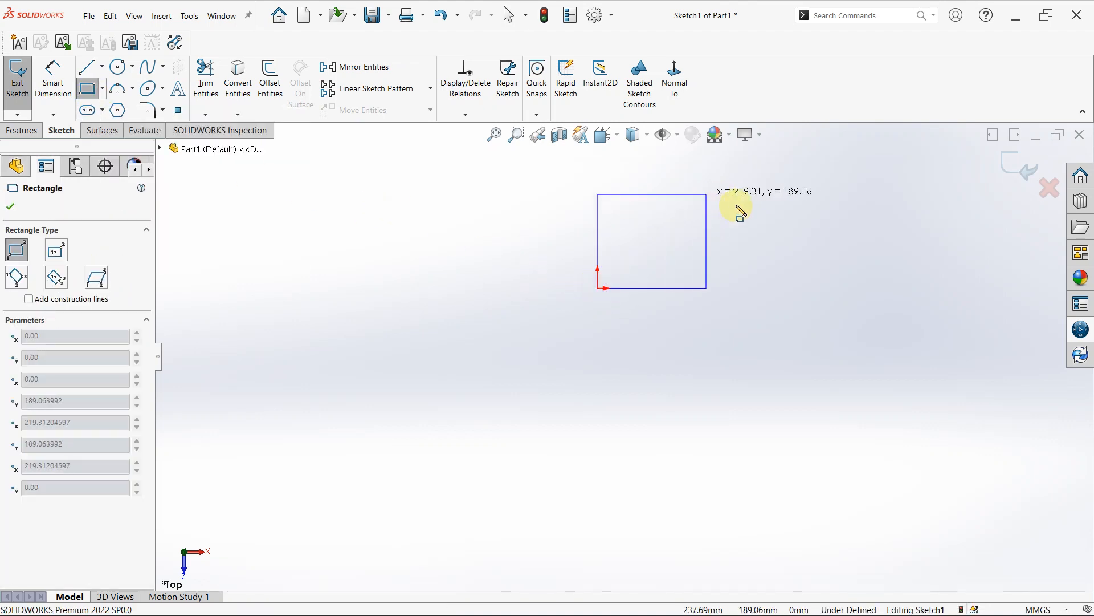
click(743, 207)
scroll(692, 183, up, 1)
scroll(695, 188, down, 2)
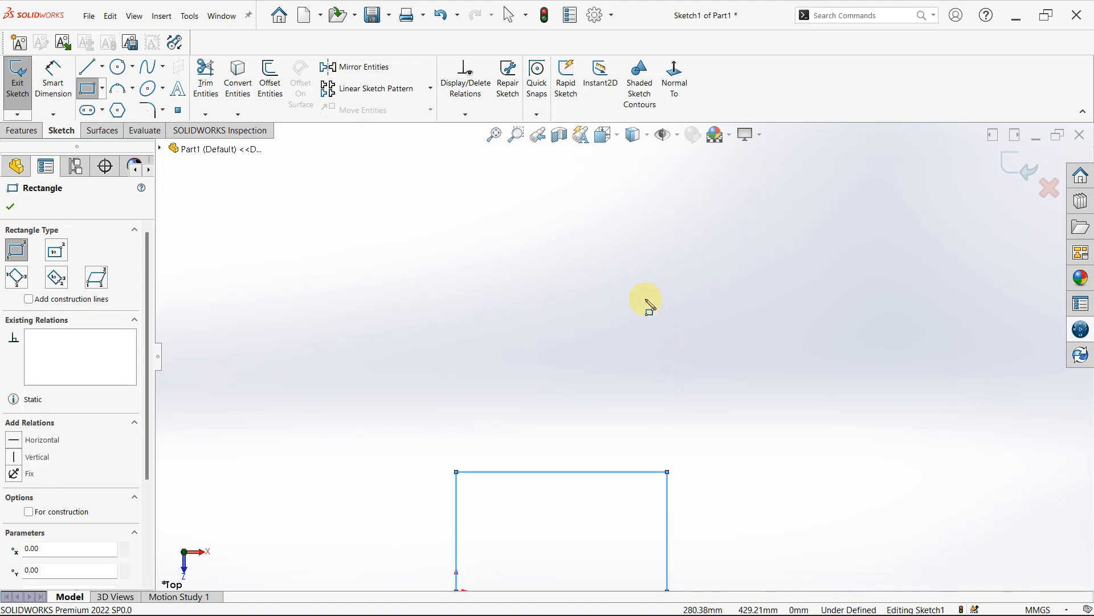
scroll(636, 365, up, 2)
scroll(630, 488, down, 2)
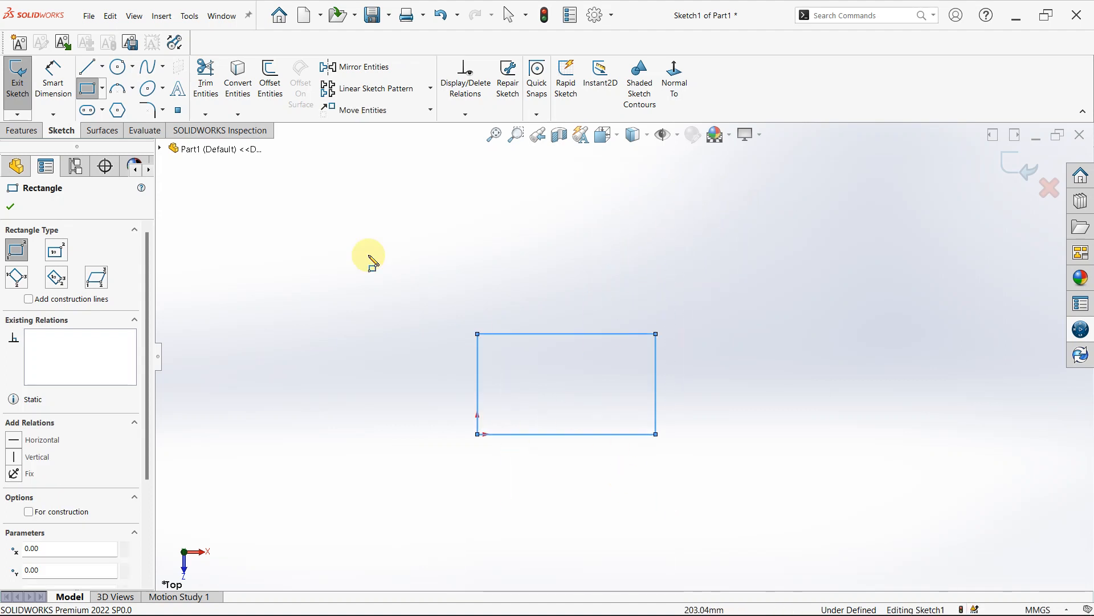
click(11, 207)
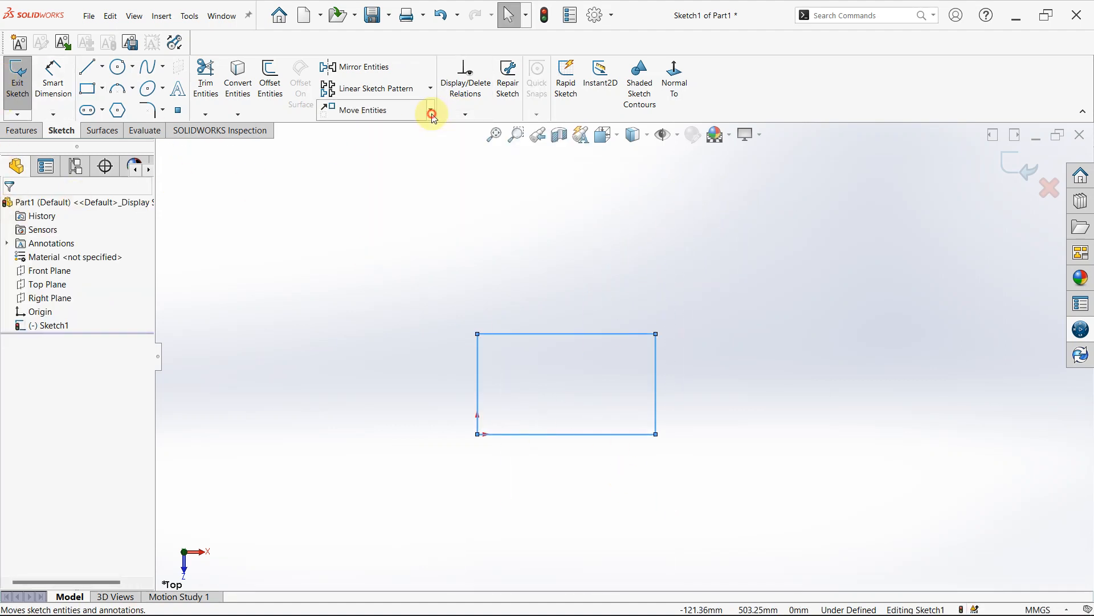
- Copy the rectangle's four lines with Copy Entities, using From/To, to the right of the original at the same height
click(431, 112)
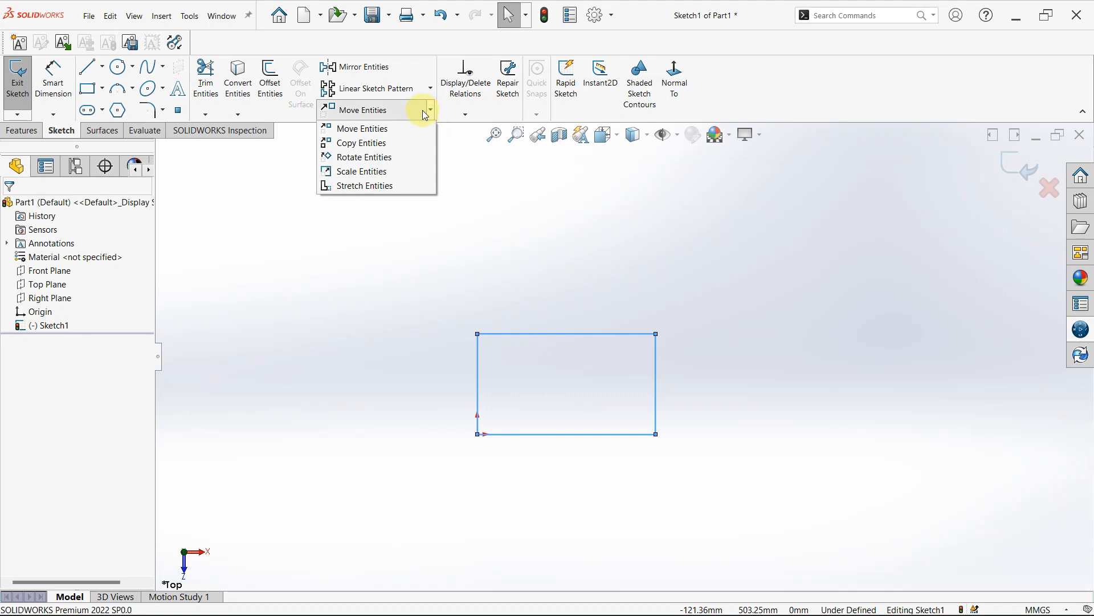
click(385, 146)
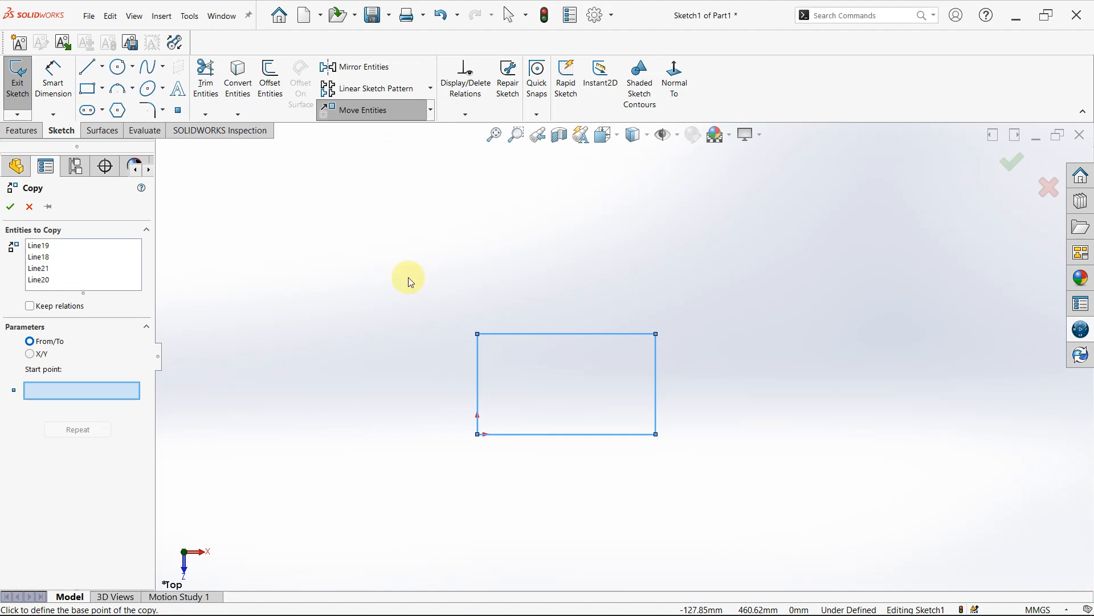
right_click(89, 269)
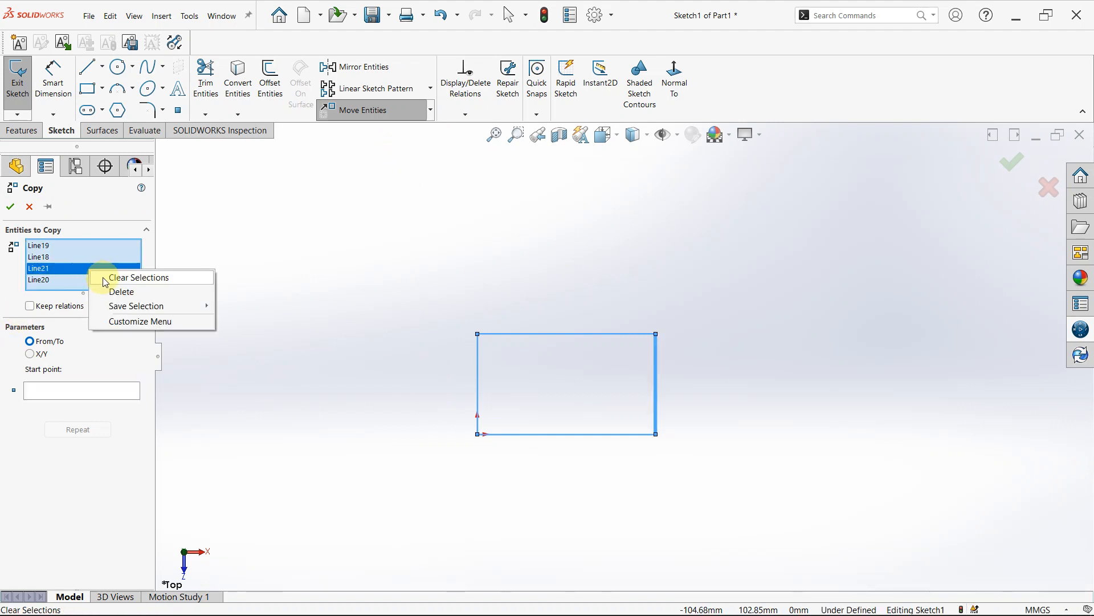
click(105, 279)
drag(417, 298, 679, 512)
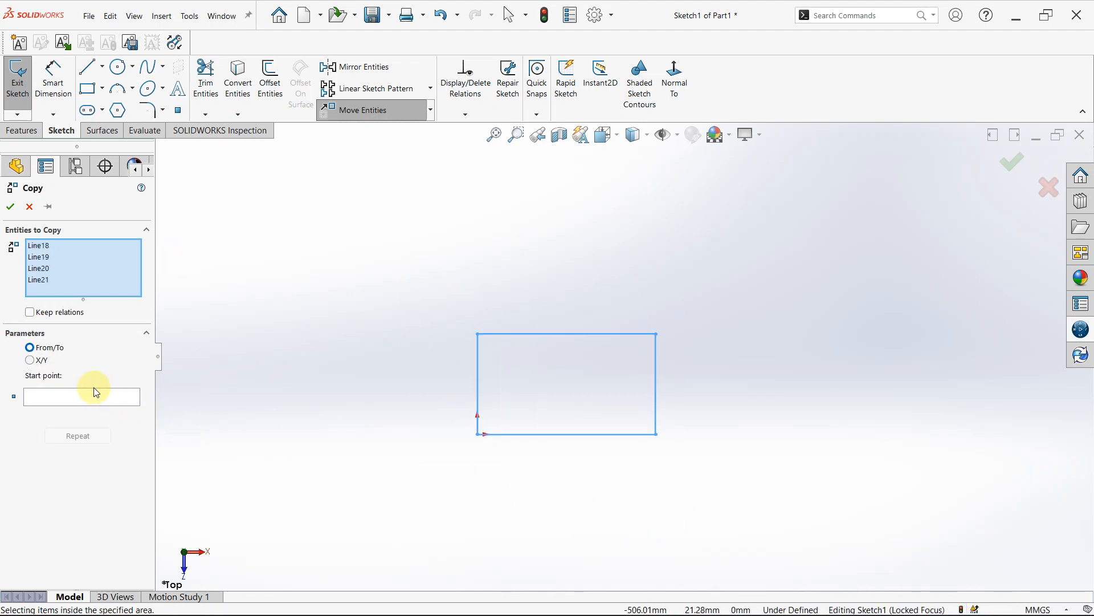
click(96, 395)
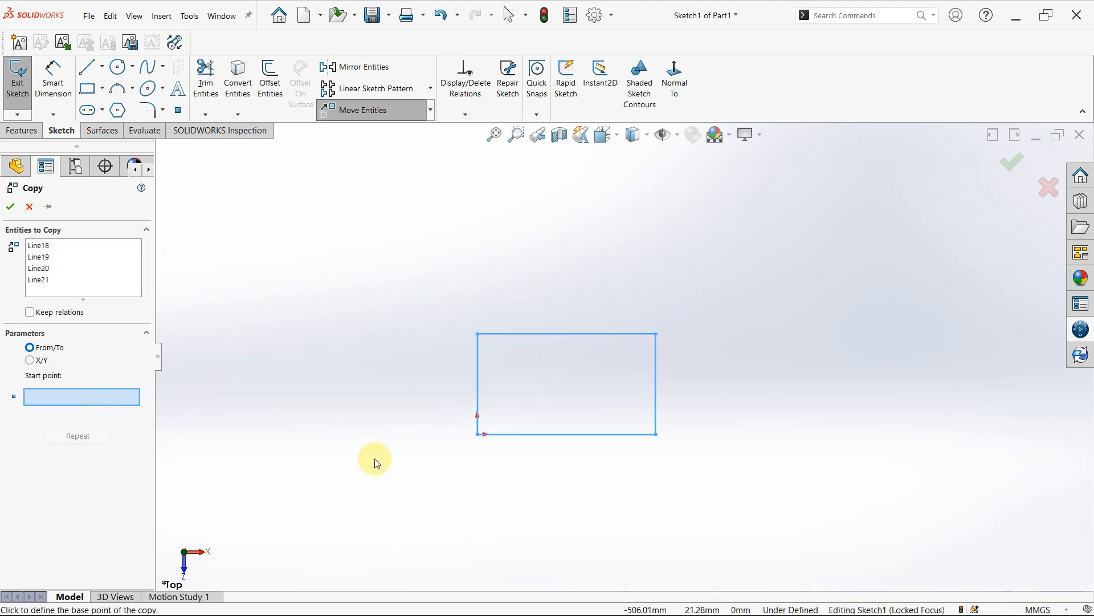
click(512, 474)
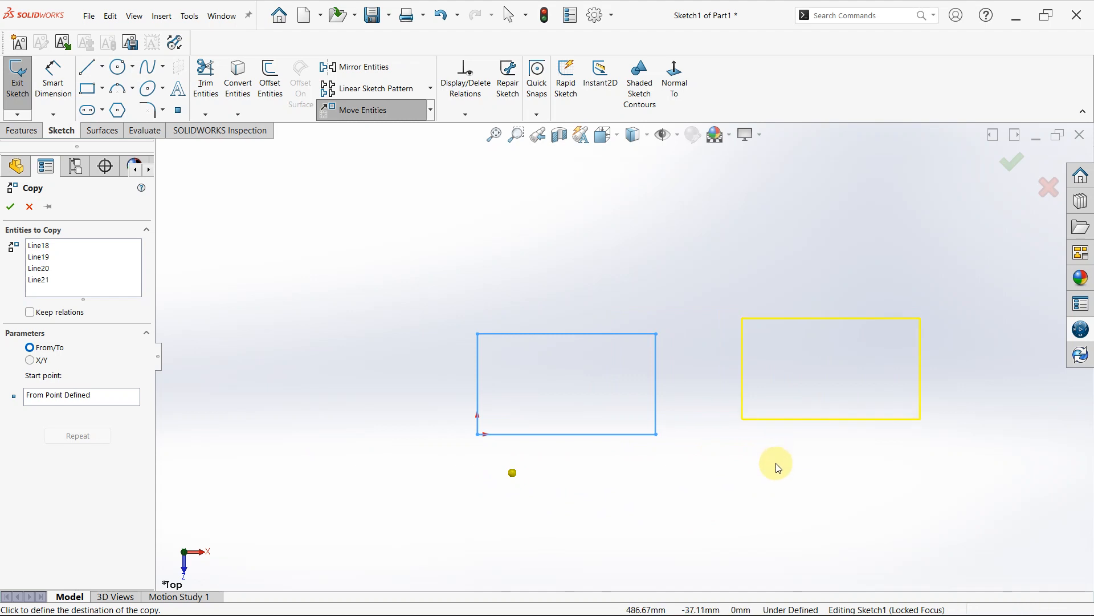
click(864, 474)
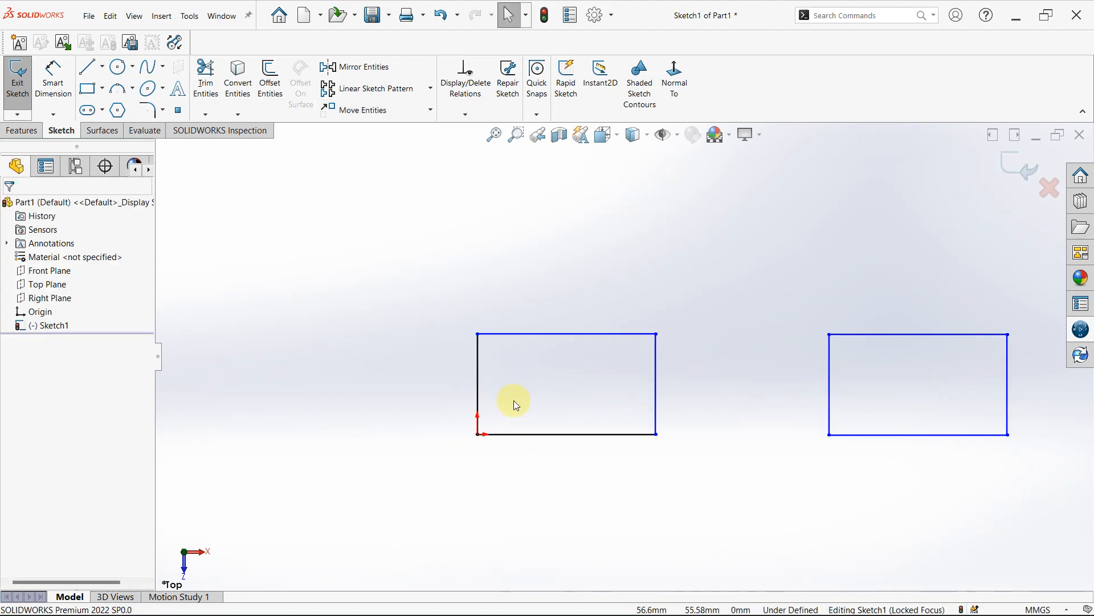
- Copy both rectangles together with Copy Entities, using From/To, to just above the originals
scroll(745, 458, up, 4)
scroll(792, 440, down, 2)
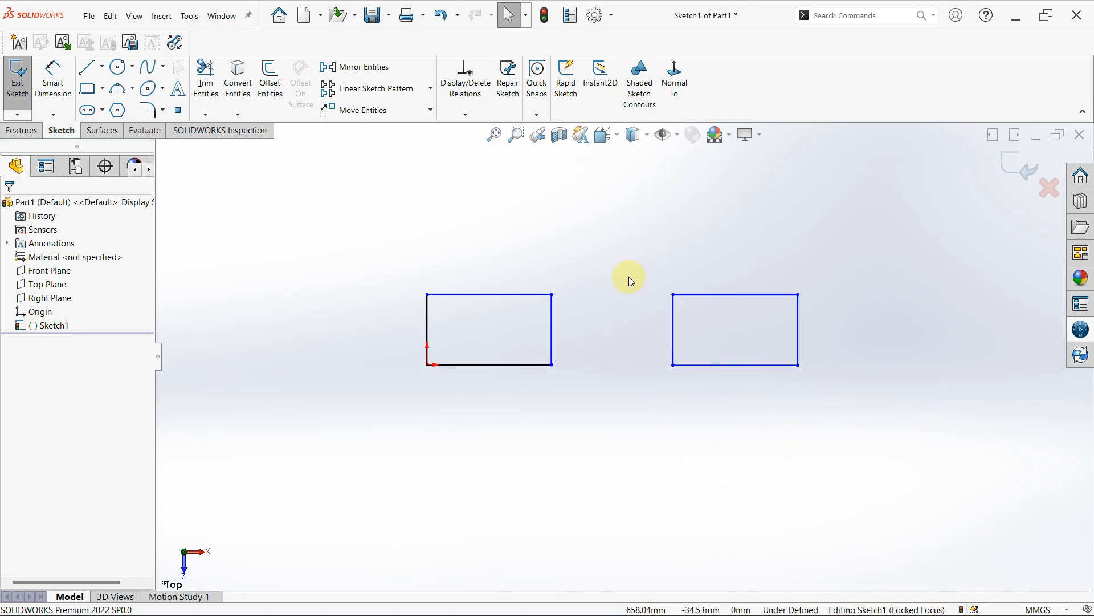
click(430, 110)
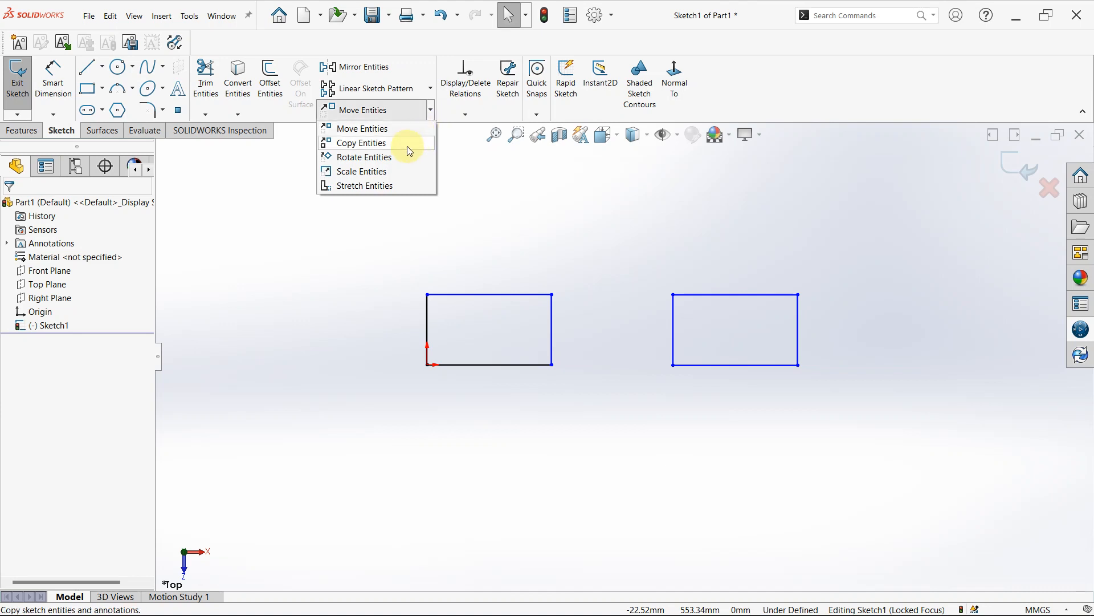
click(407, 144)
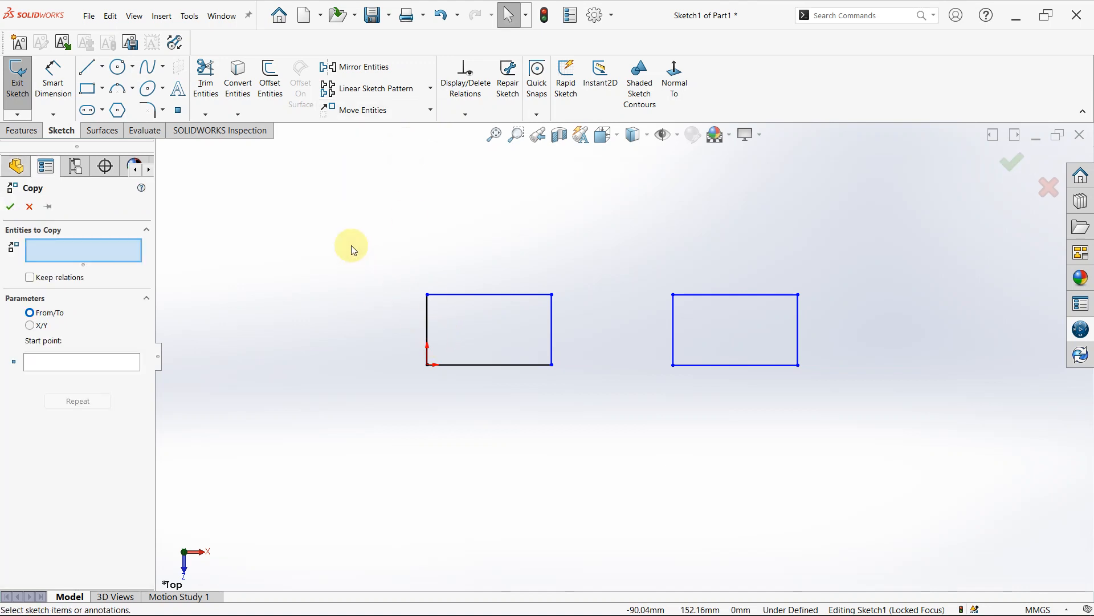
drag(350, 244, 855, 449)
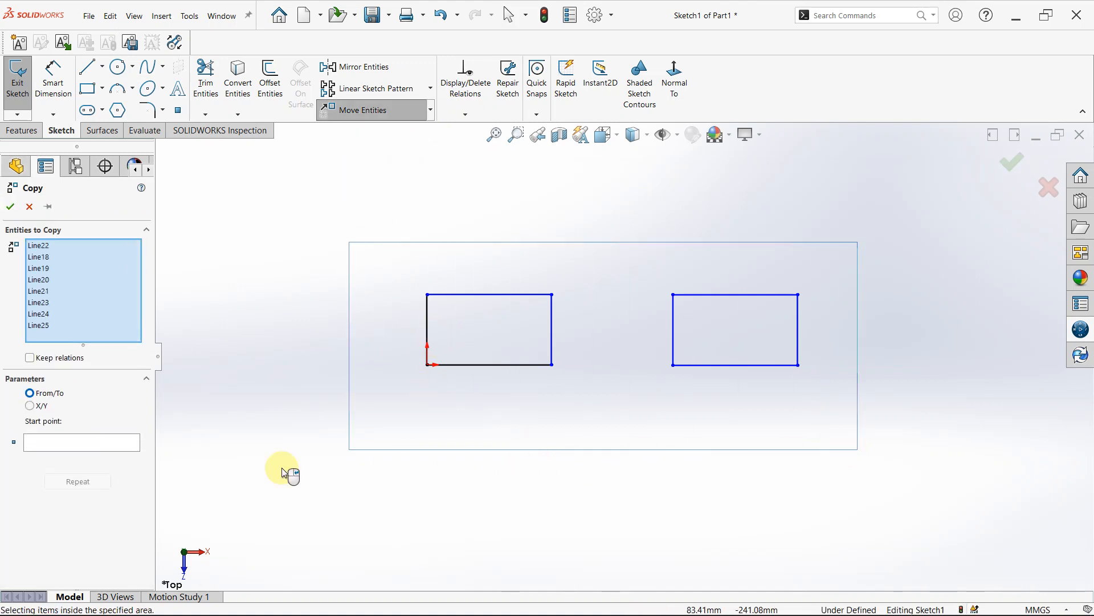
click(53, 442)
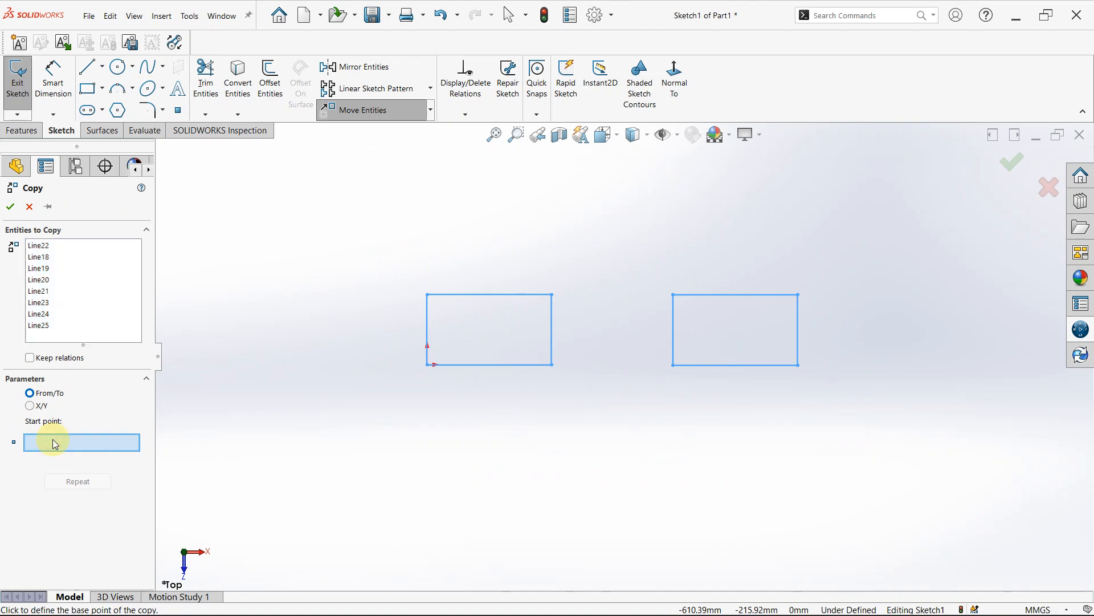
click(471, 425)
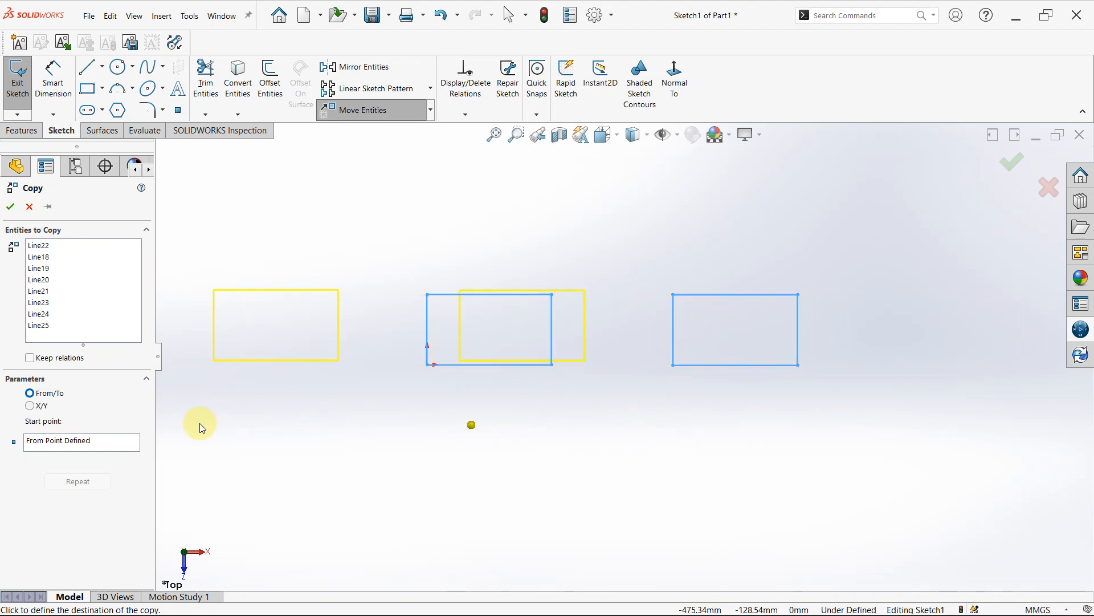
click(480, 337)
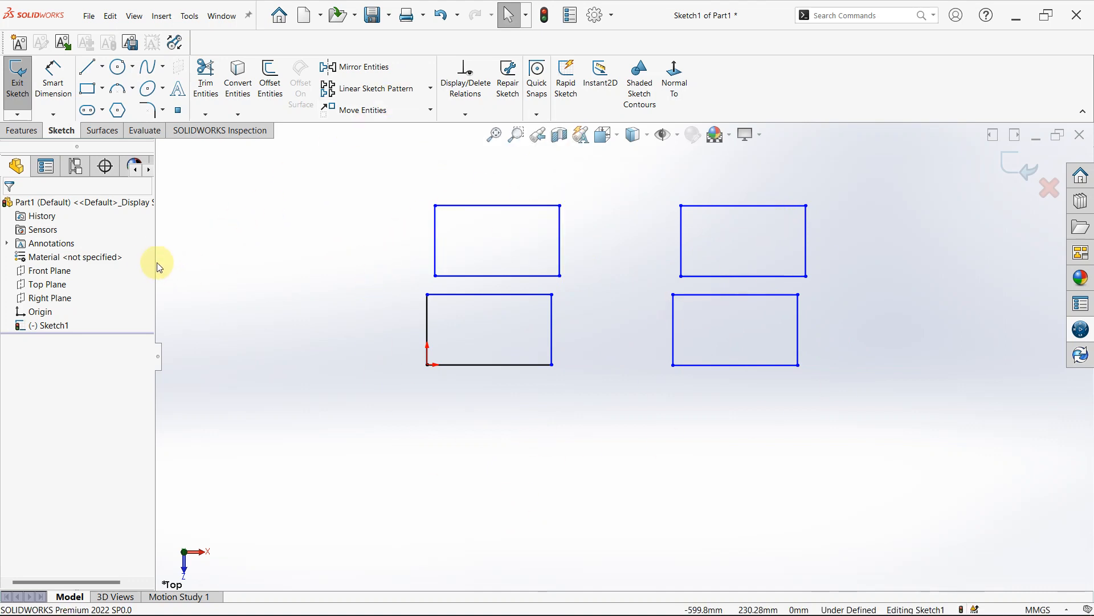
- Rotate all four rectangles to 315 degrees with Rotate Entities about a point centred below them
click(433, 112)
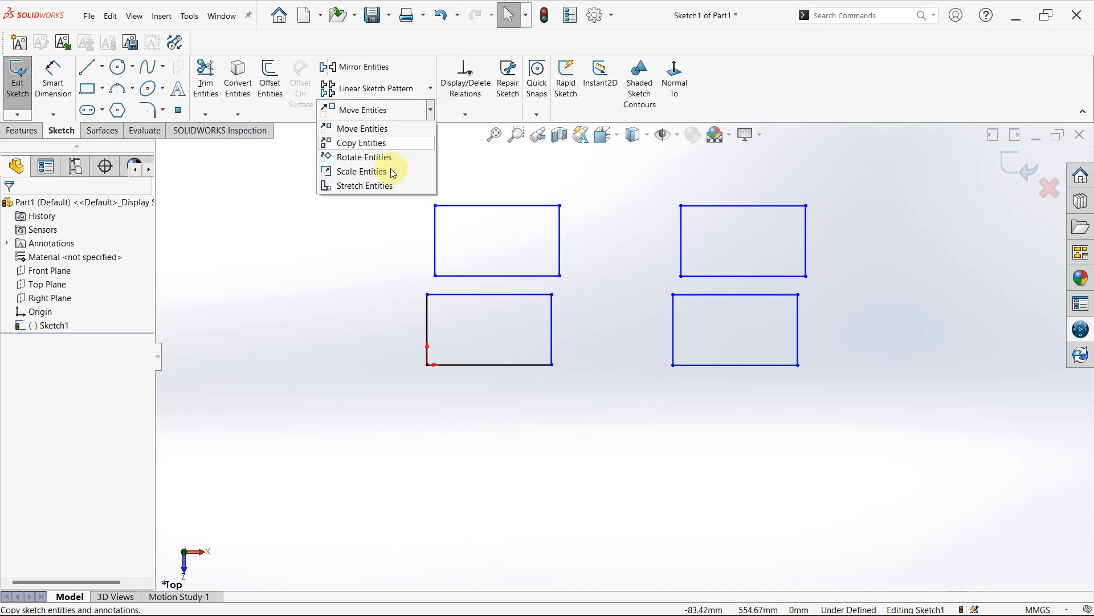
click(356, 157)
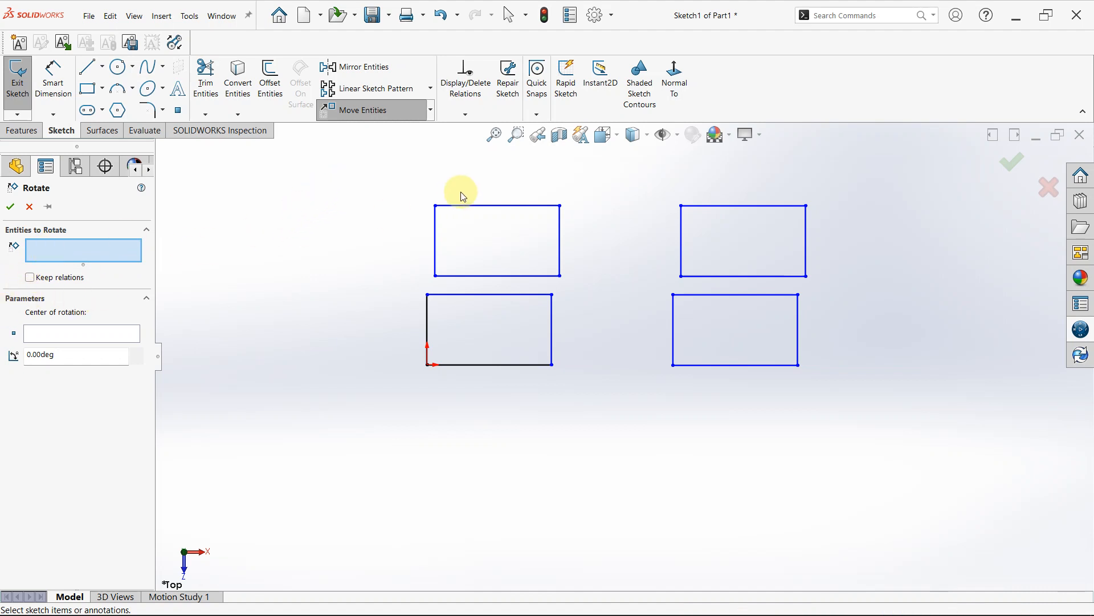
drag(366, 185, 835, 431)
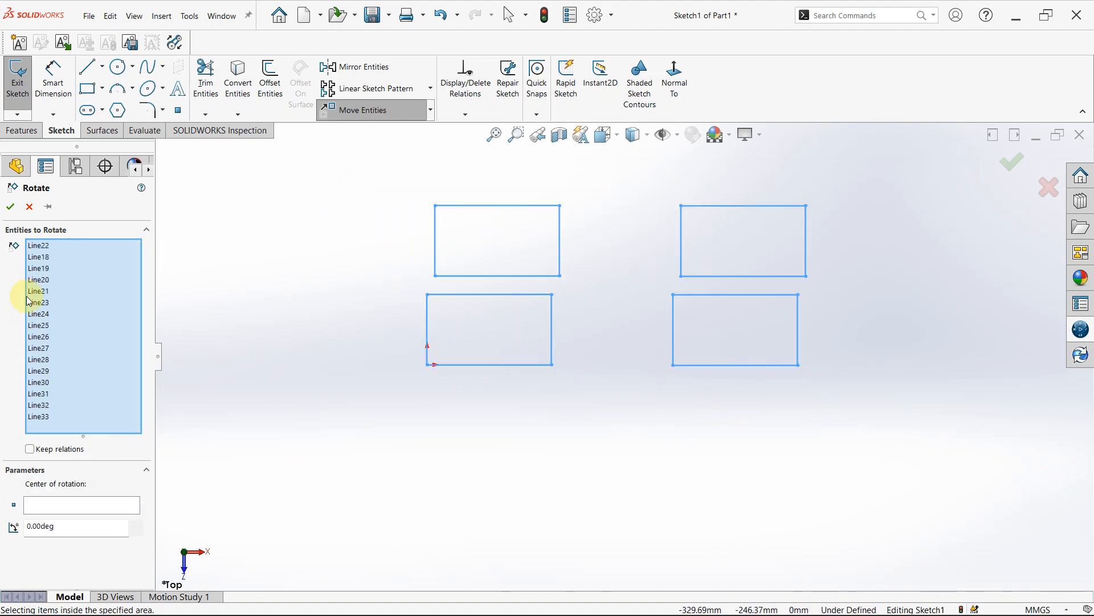
click(50, 503)
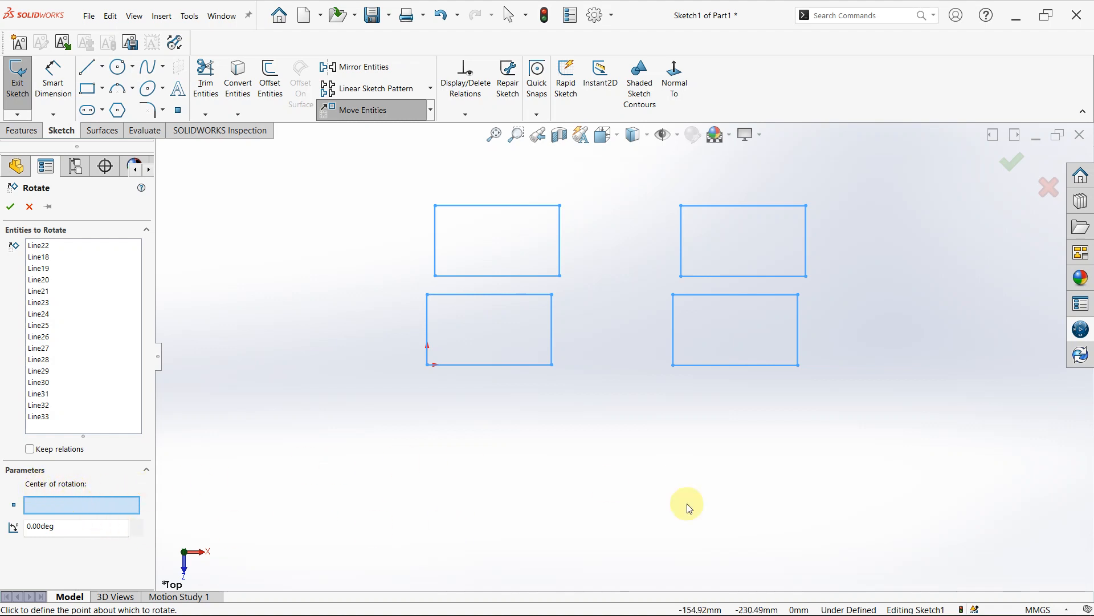
click(627, 432)
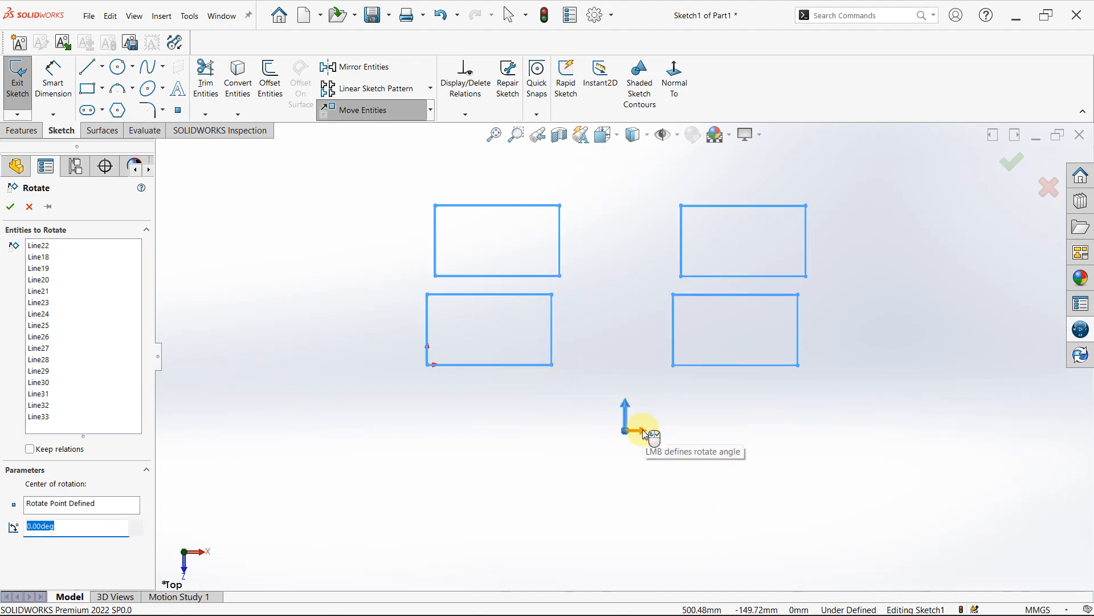
drag(642, 429, 715, 501)
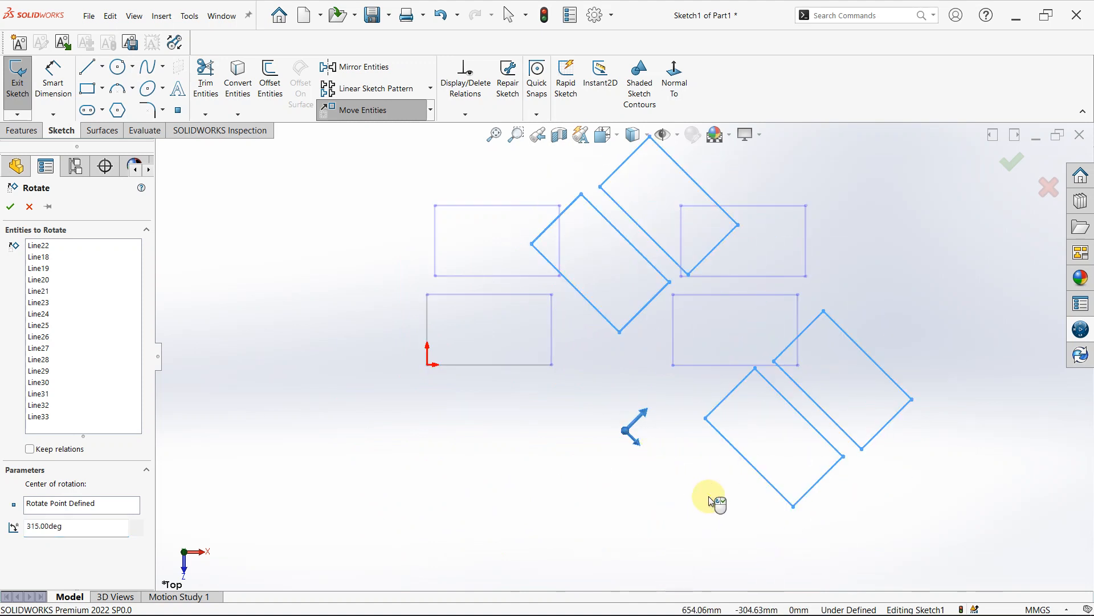
right_click(491, 424)
- Rotate all four rectangles by 45 degrees about a point below them, with Keep relations enabled
scroll(754, 296, up, 1)
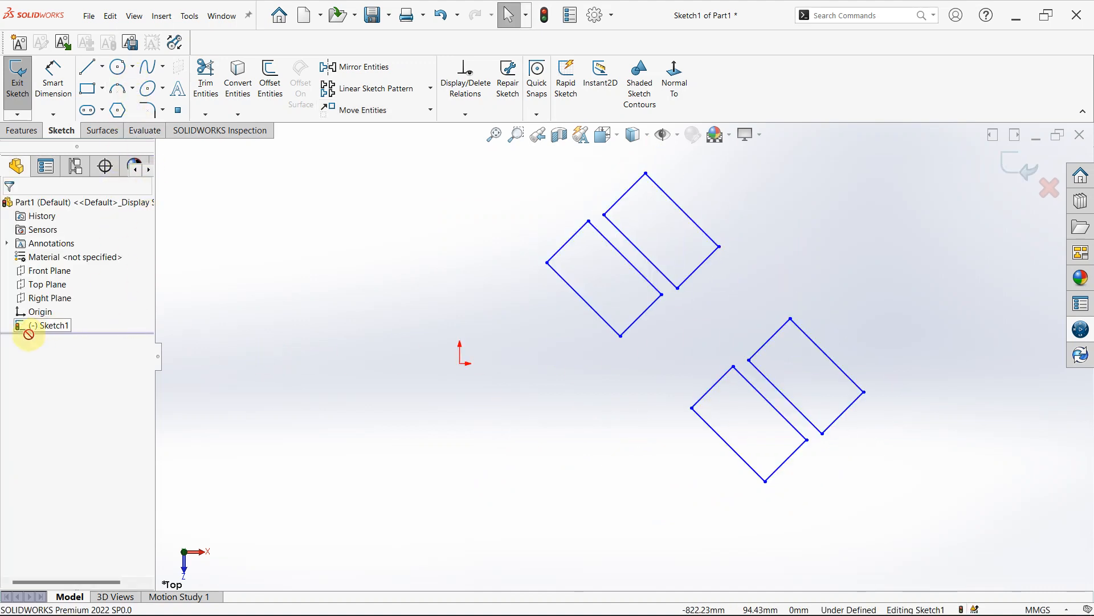
click(430, 110)
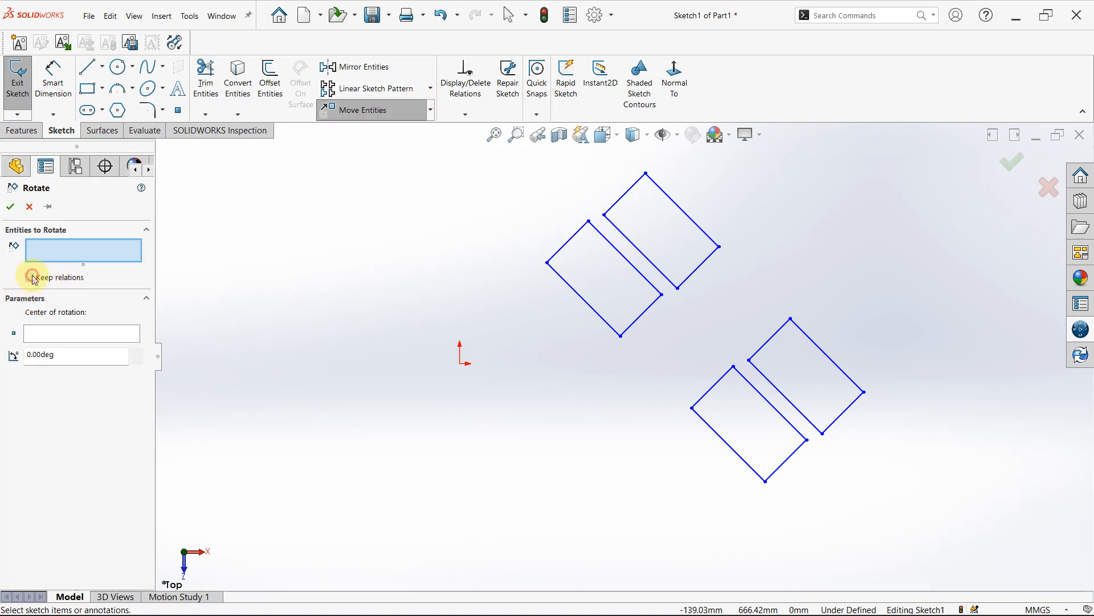
click(31, 277)
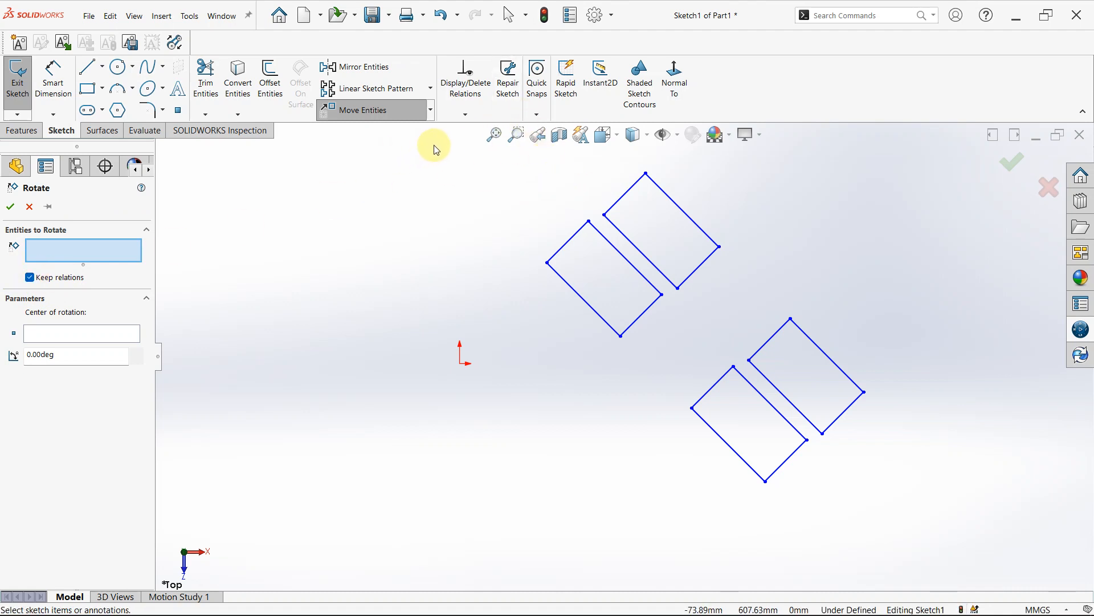
mouse_move(433, 145)
mouse_down()
mouse_move(541, 341)
mouse_move(776, 555)
mouse_move(925, 548)
mouse_up()
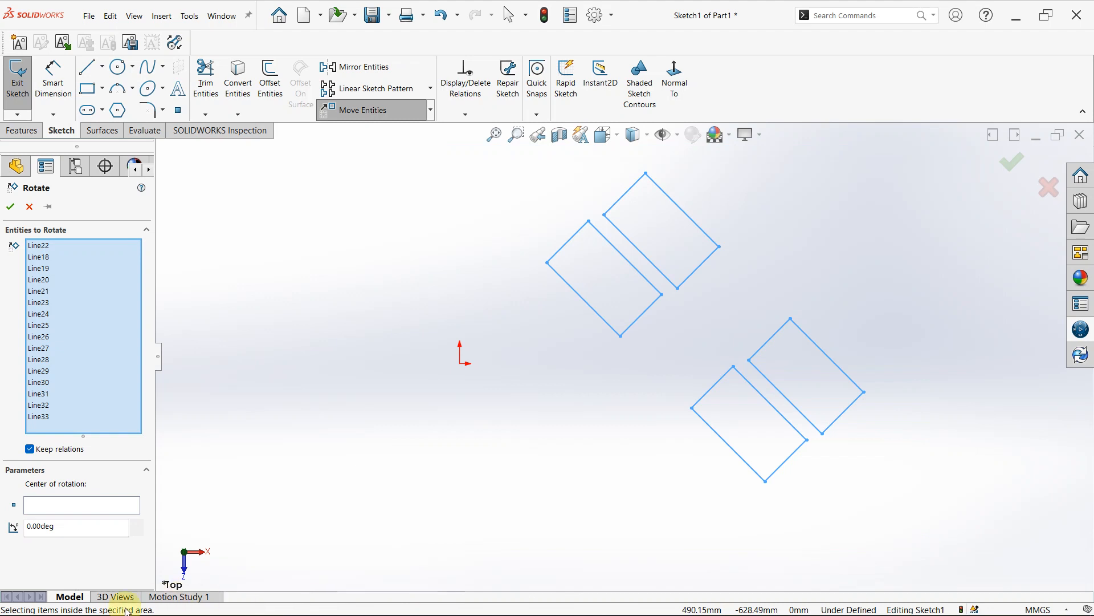
click(49, 505)
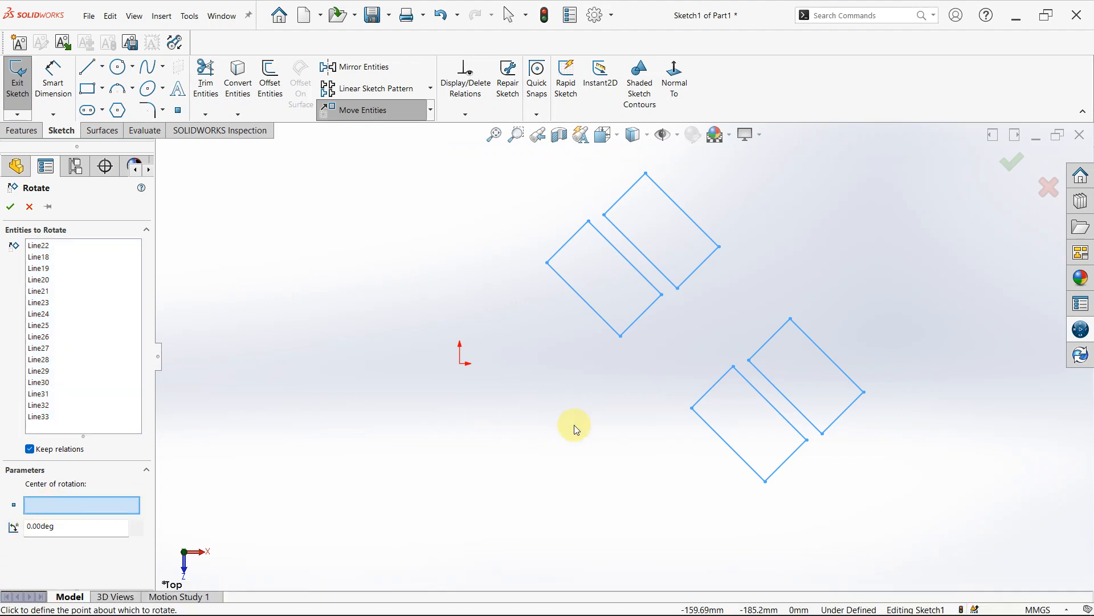
click(594, 476)
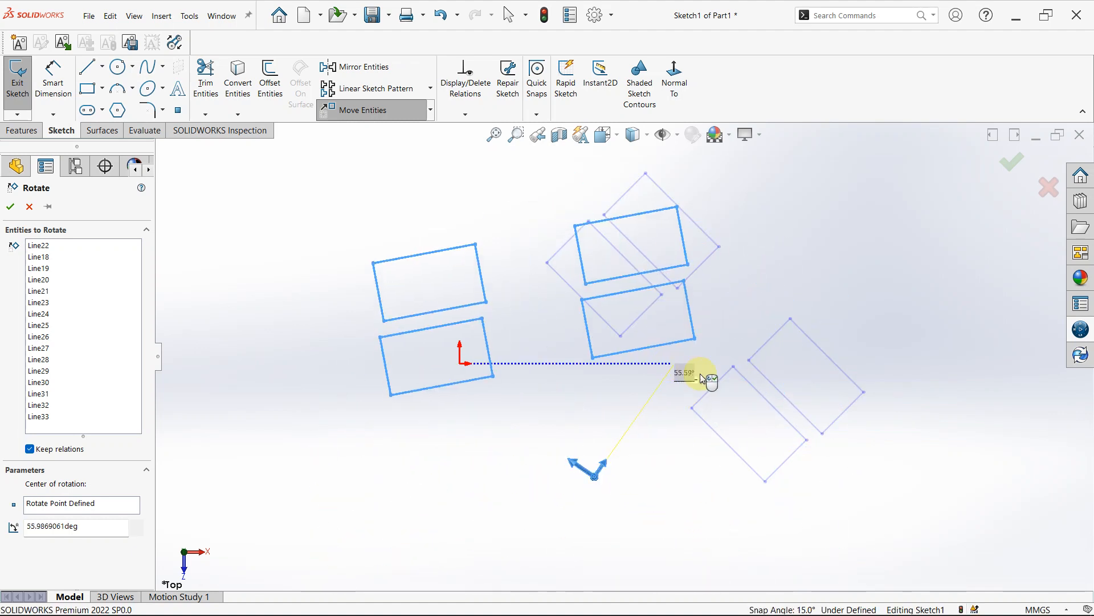
click(714, 384)
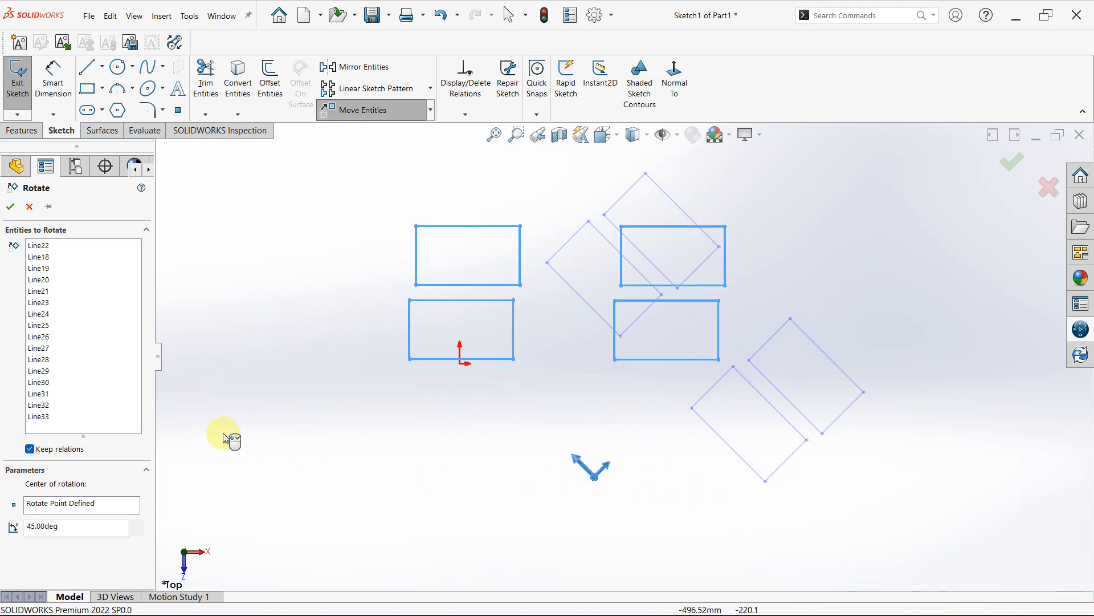
right_click(660, 454)
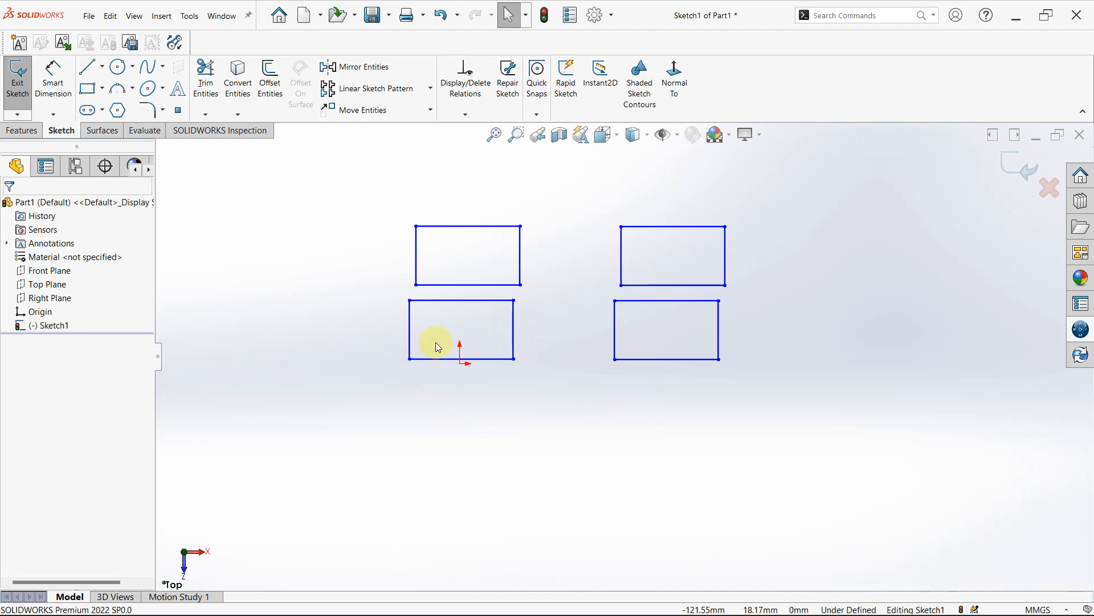
- Make the lower-left corner of the lower-left rectangle coincident with the sketch origin
scroll(434, 354, down, 1)
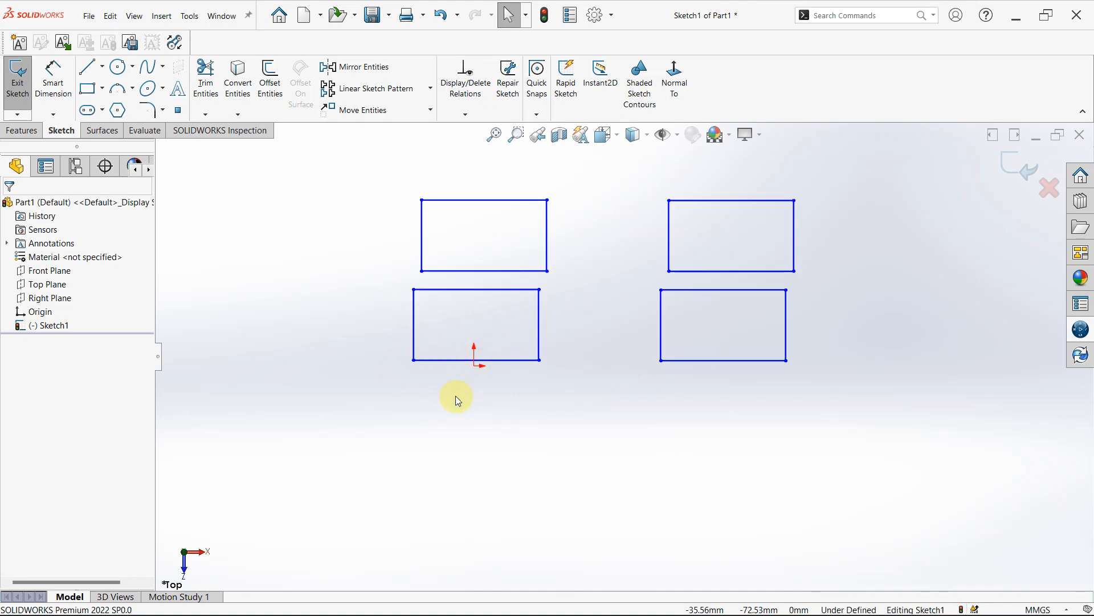
click(414, 361)
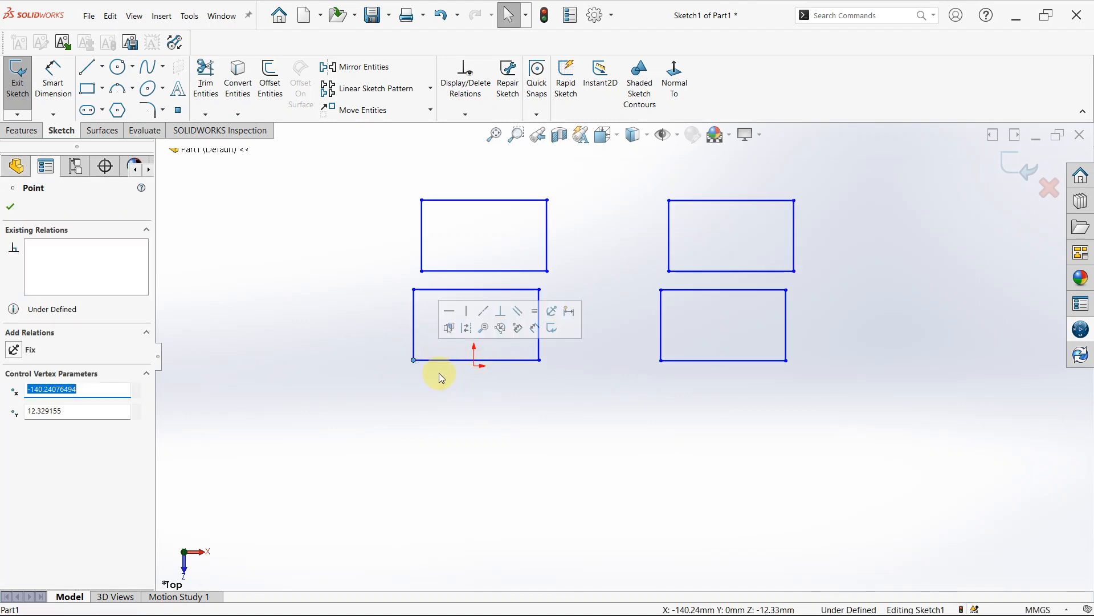
ctrl+click(473, 367)
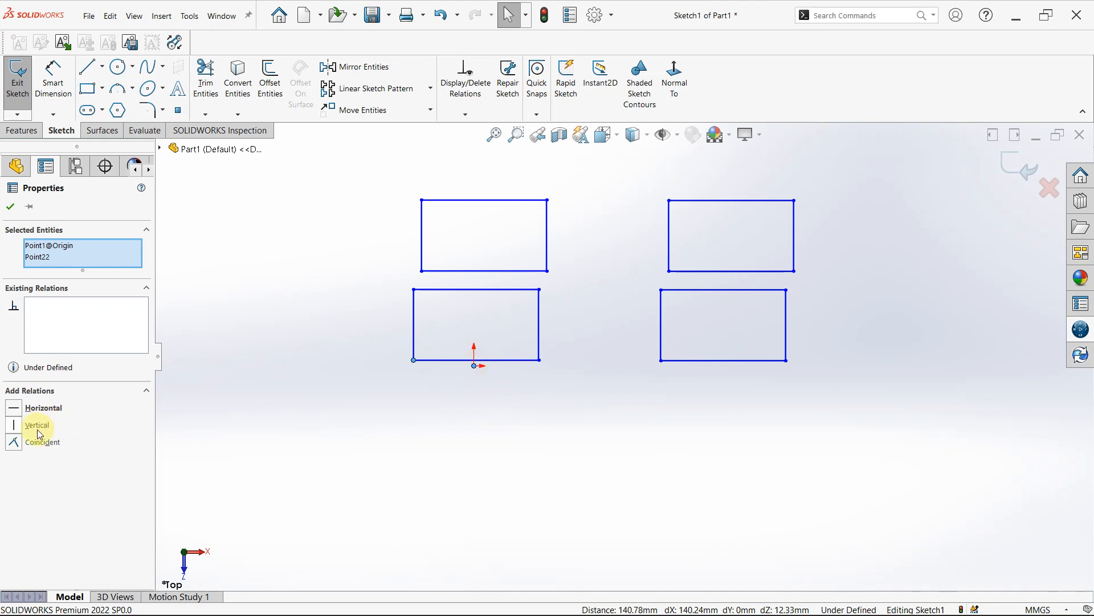
click(14, 444)
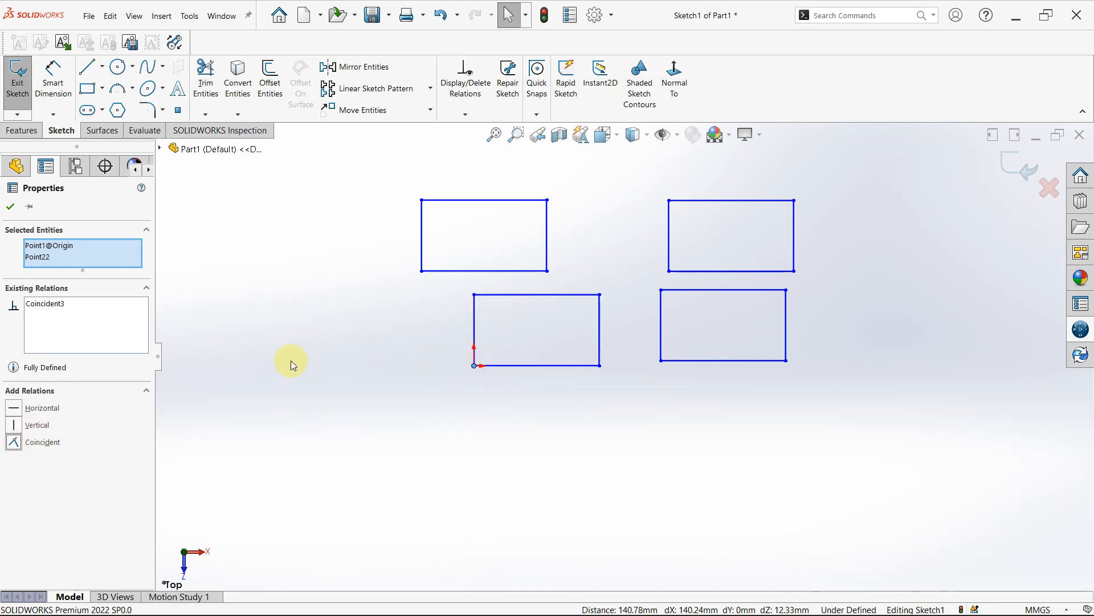
drag(384, 179, 813, 279)
click(685, 506)
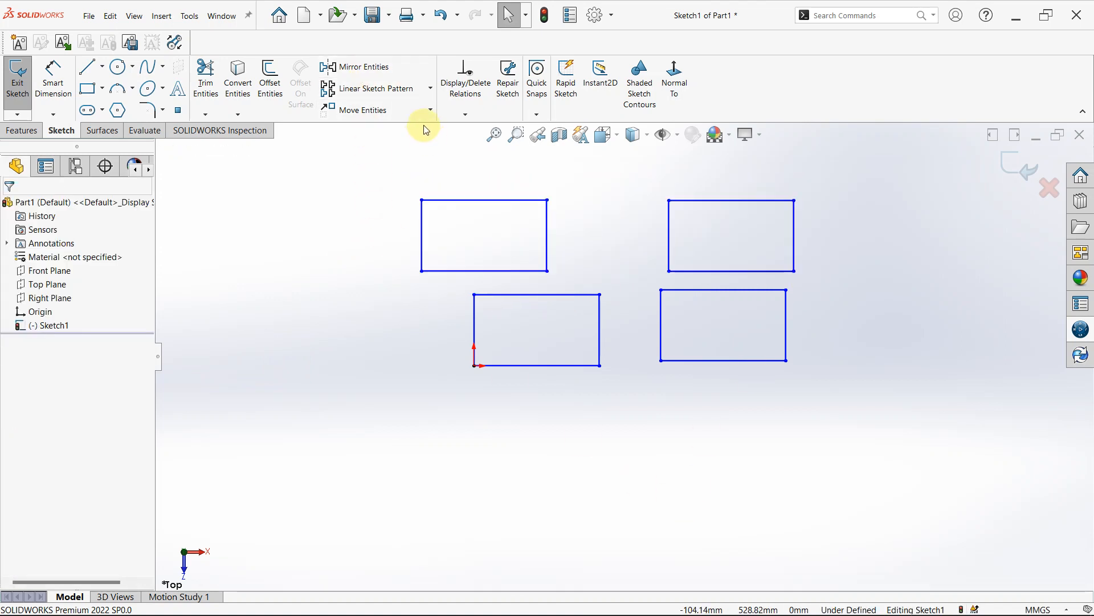
- Try rotating all four rectangles by 160 degrees about a point below them with Keep relations enabled, and undo the rotation
click(430, 110)
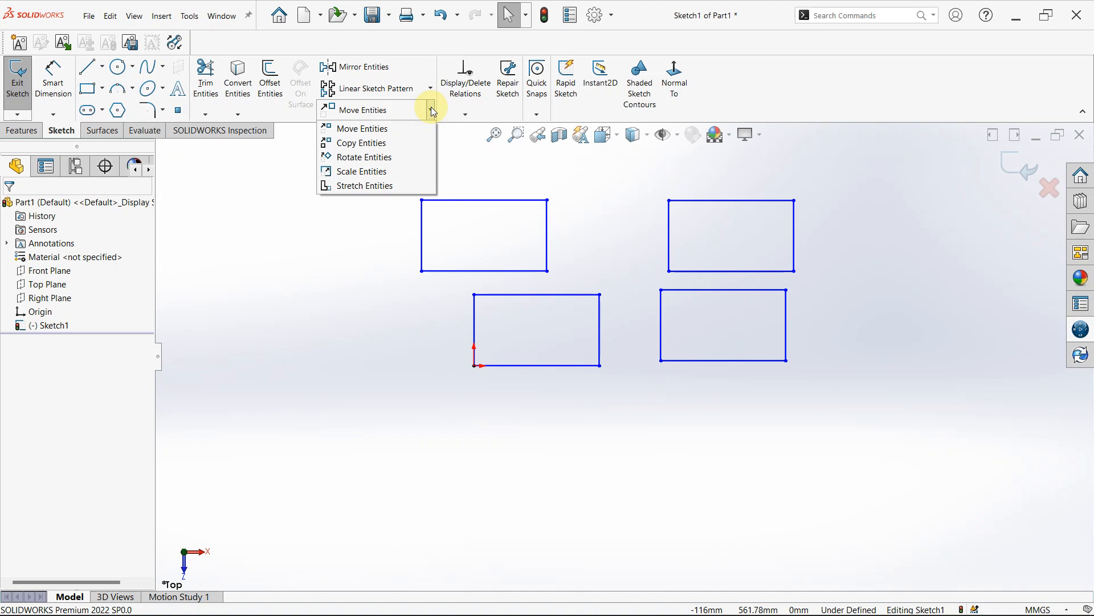
click(383, 159)
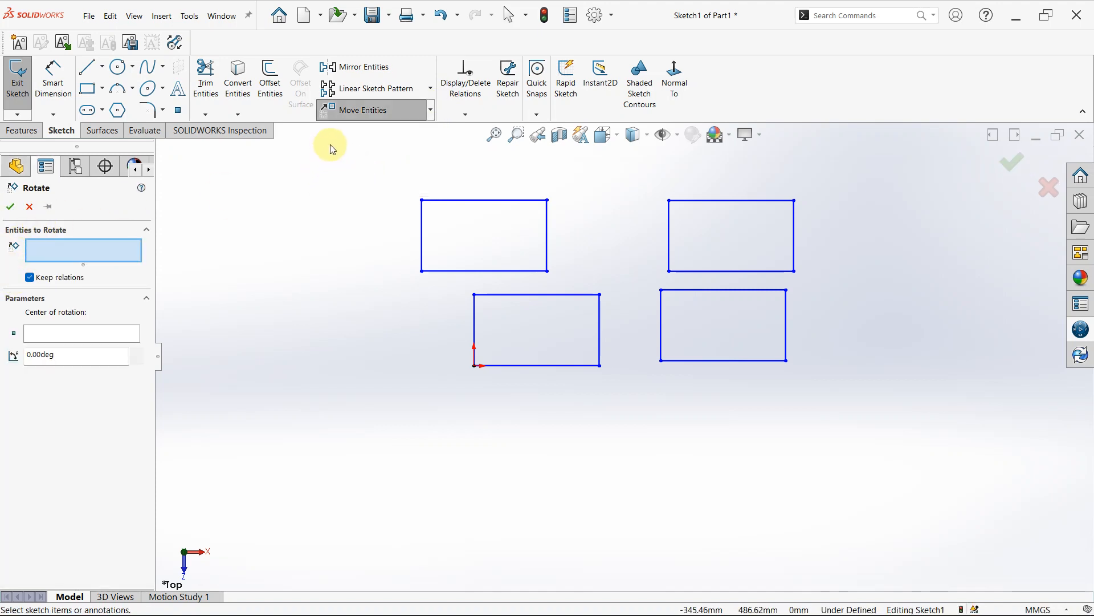
drag(331, 145, 846, 392)
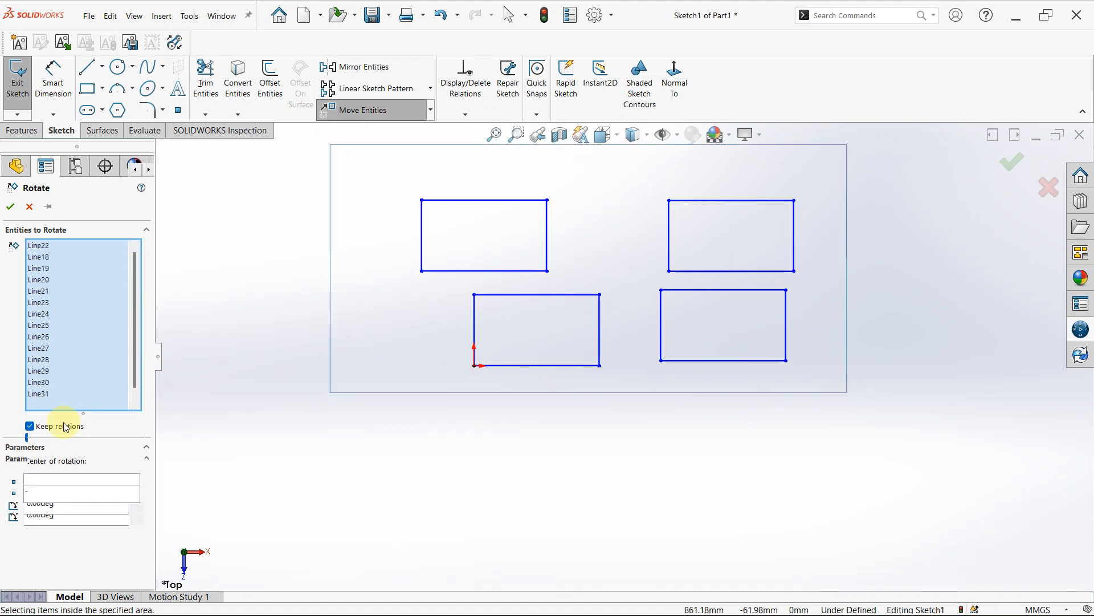
click(73, 504)
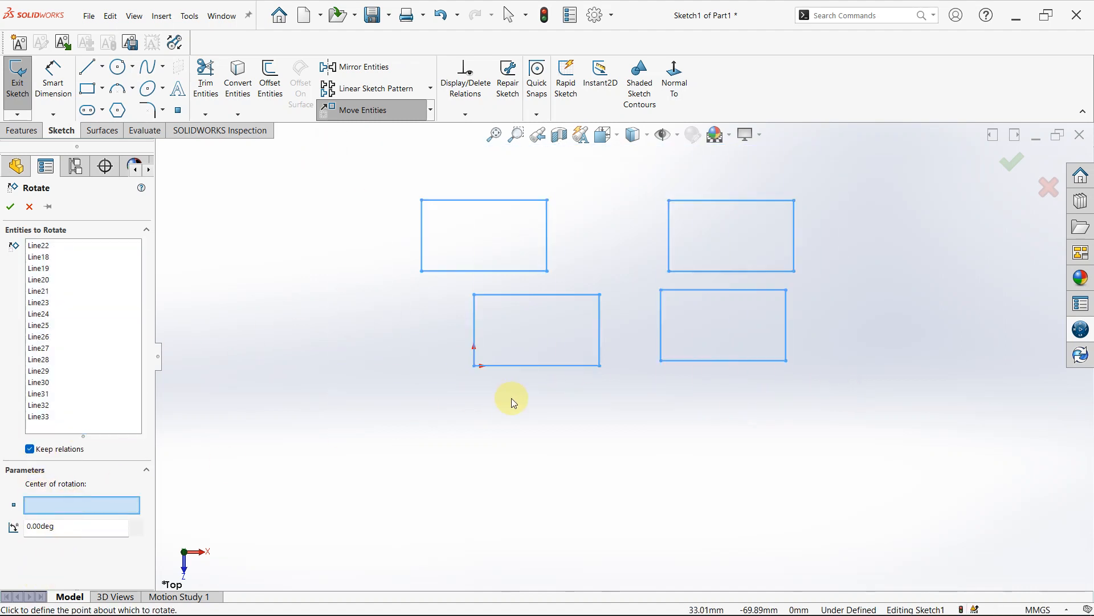
click(630, 427)
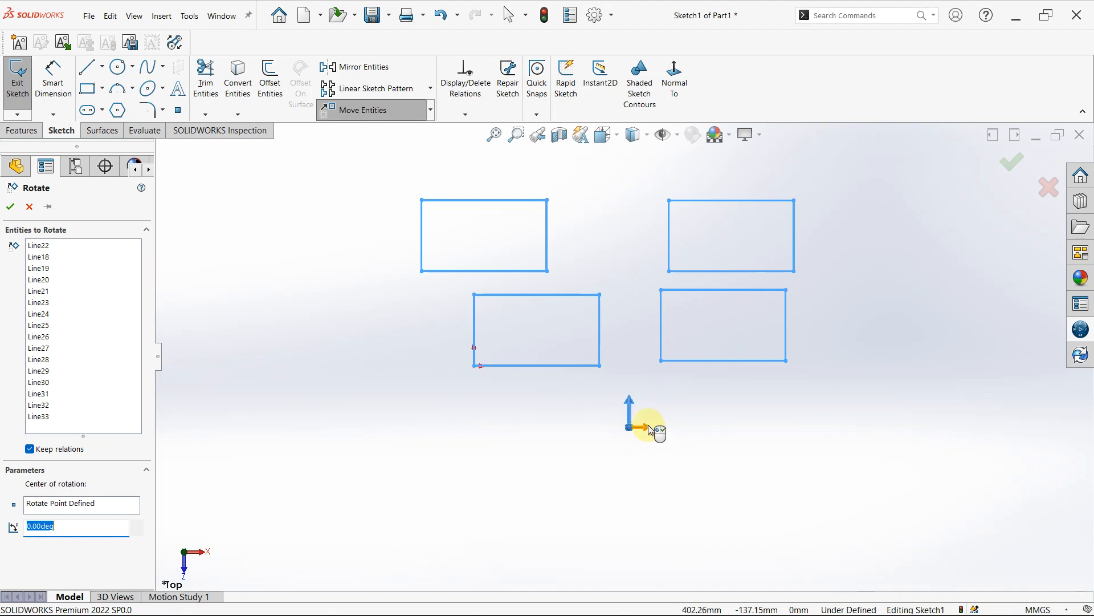
mouse_move(649, 425)
mouse_down()
mouse_move(642, 381)
mouse_move(590, 353)
mouse_move(374, 327)
mouse_up()
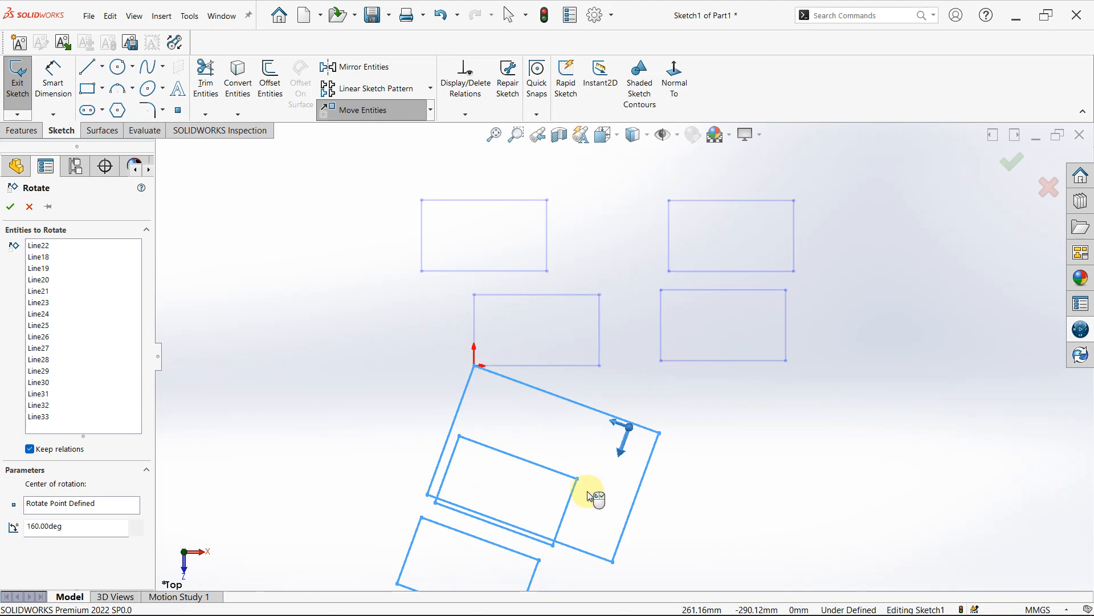
scroll(587, 494, up, 3)
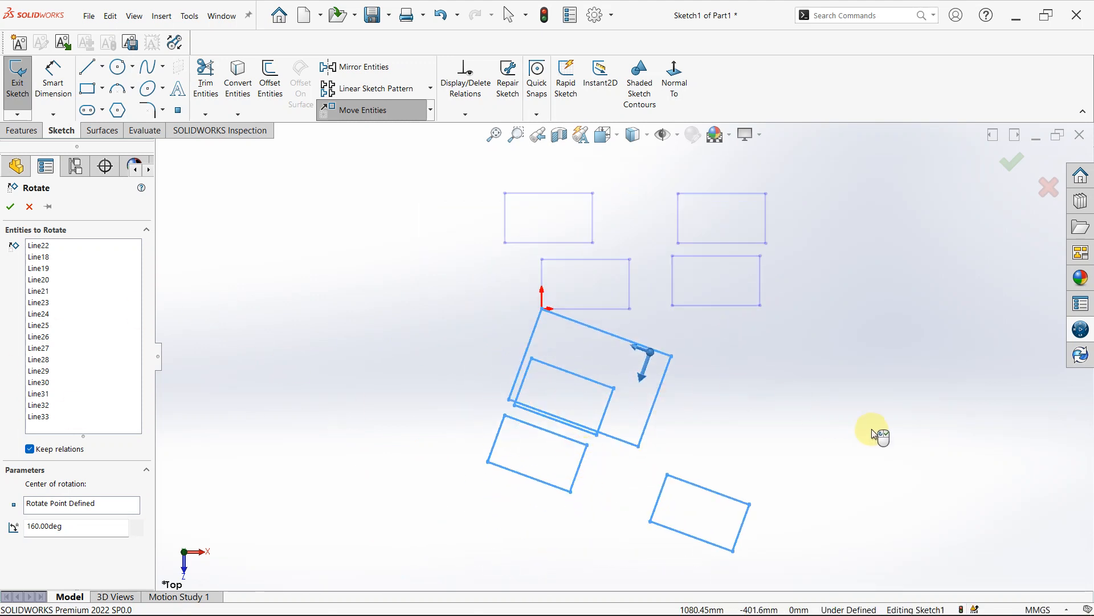
right_click(834, 430)
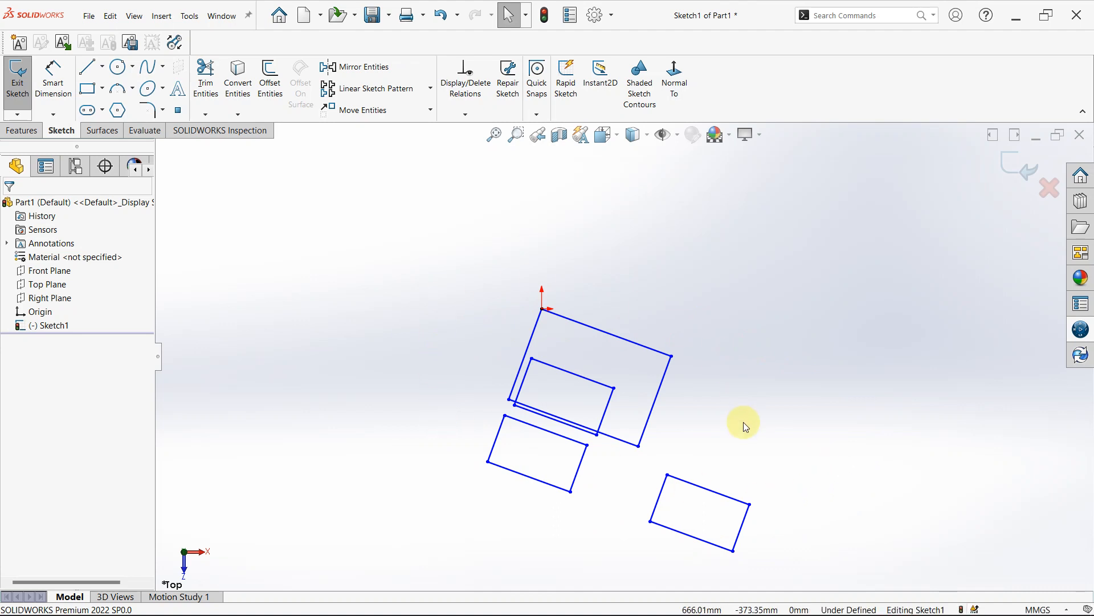
key(ctrl+z)
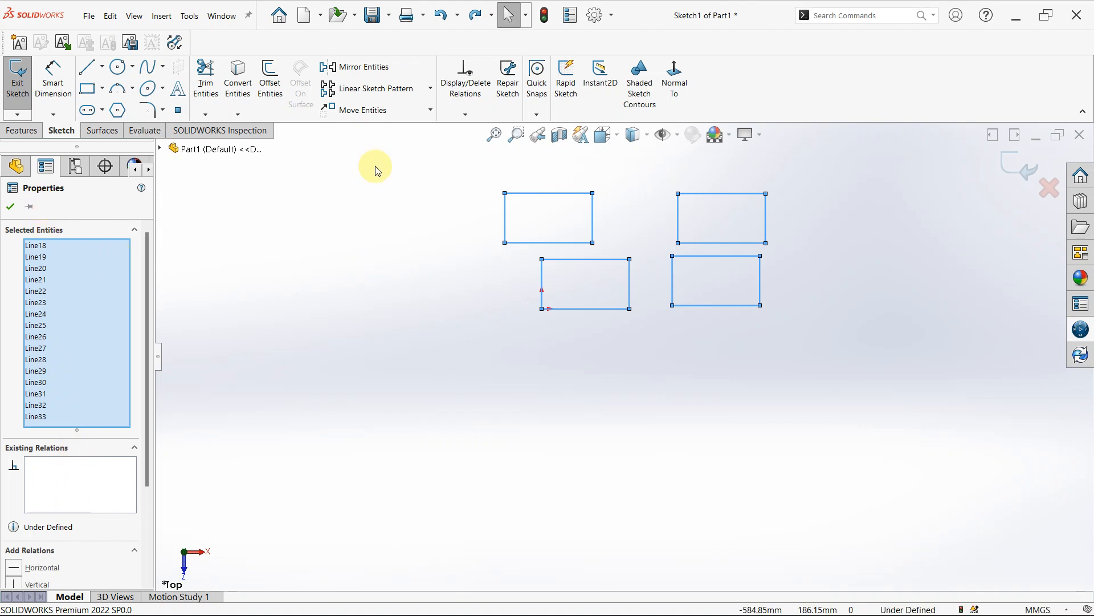
- Rotate all four rectangles by 105 degrees about a point below them with Rotate Entities, with Keep relations disabled
click(431, 110)
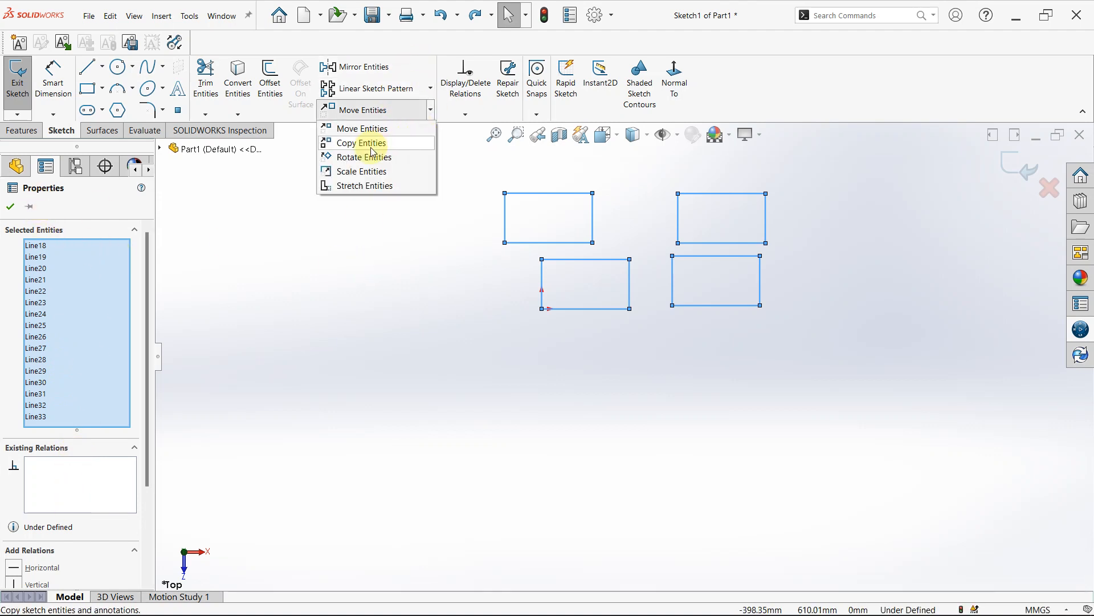
click(365, 155)
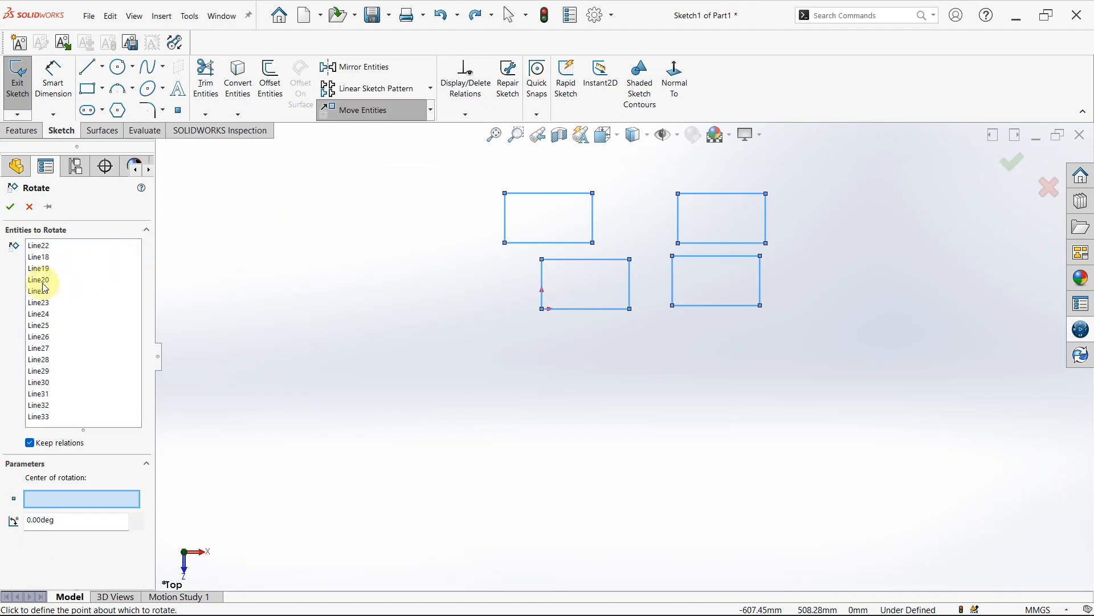
click(26, 444)
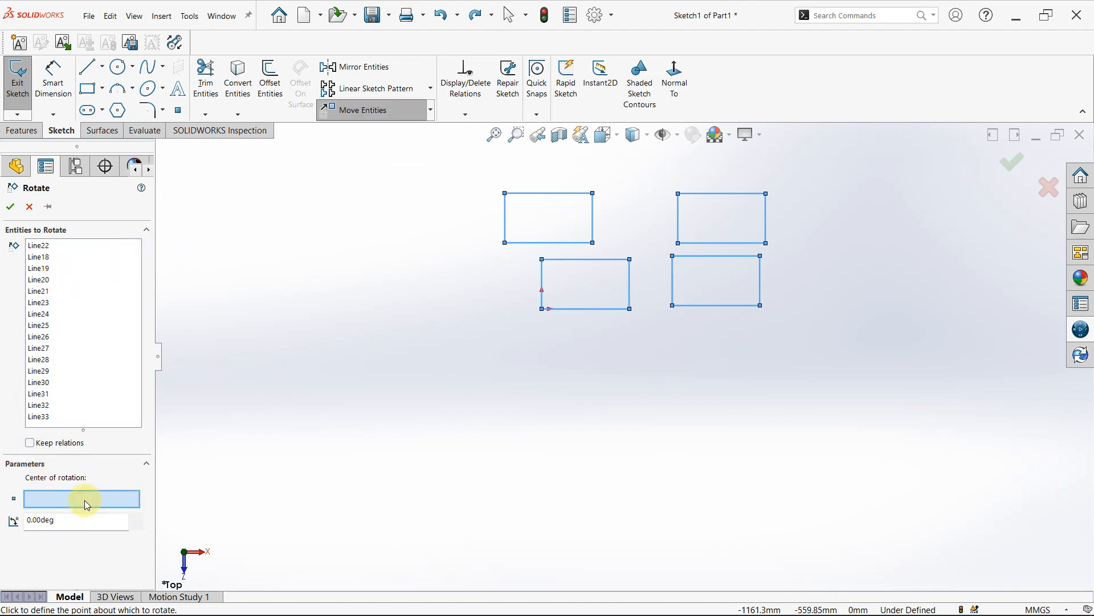
click(643, 368)
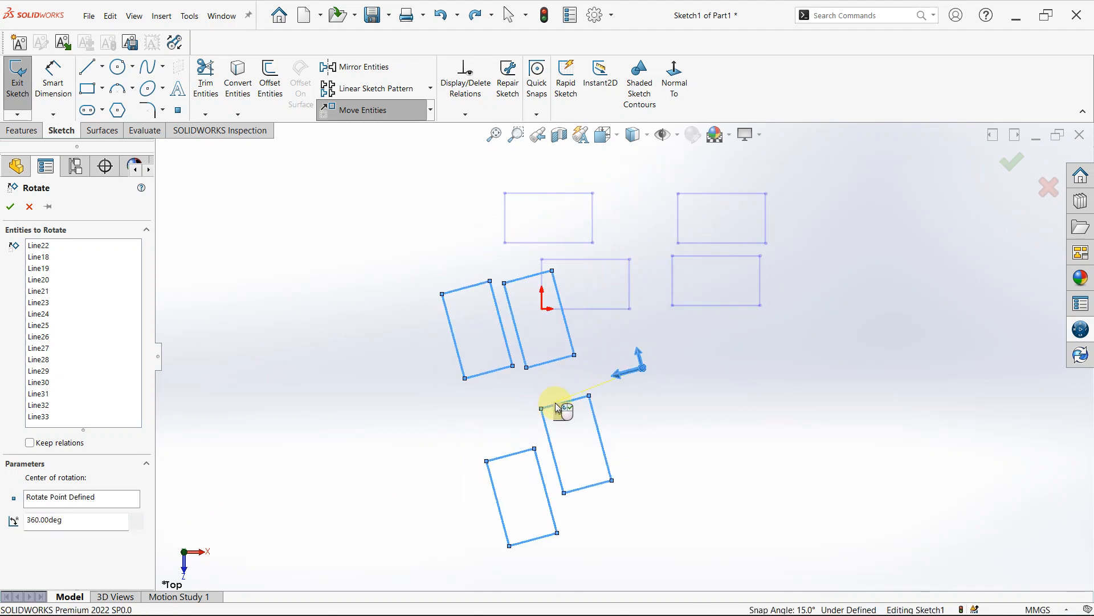
click(557, 408)
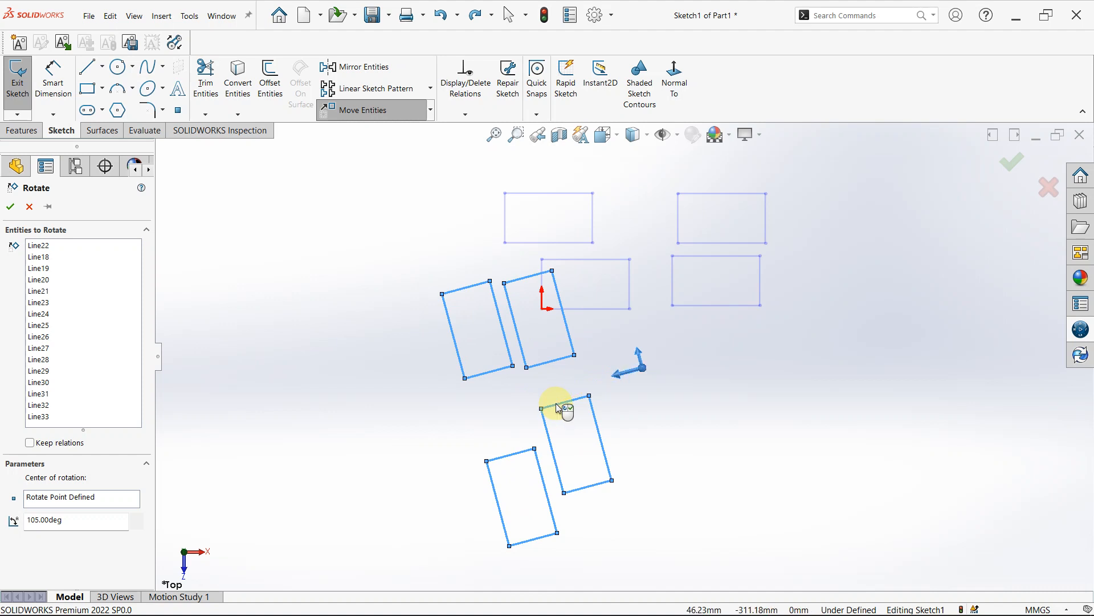
click(700, 437)
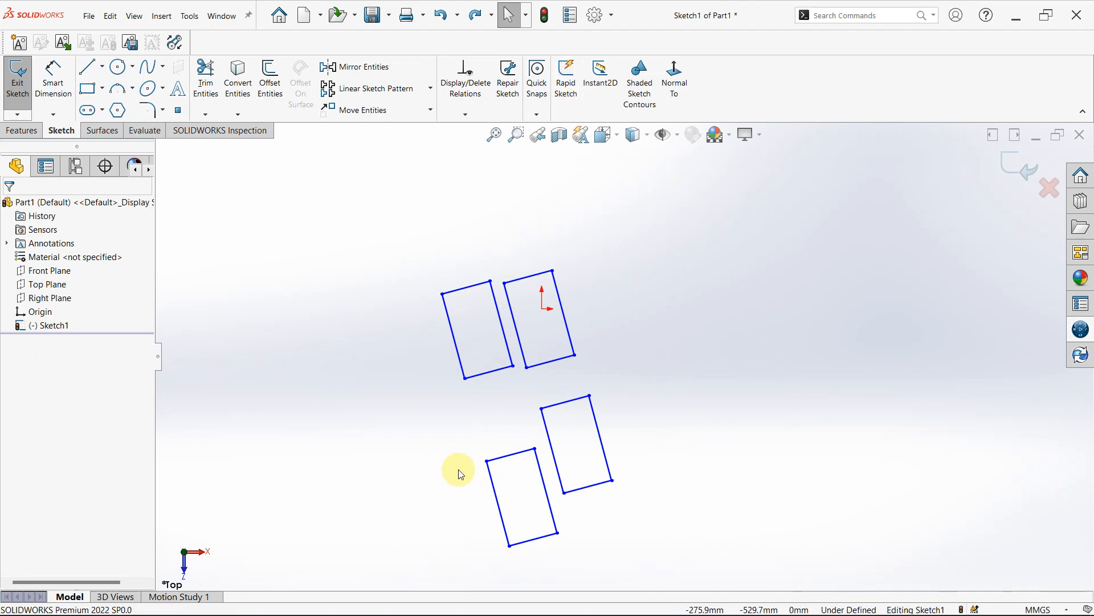
- Delete all four rotated rectangles from the sketch
scroll(582, 432, up, 3)
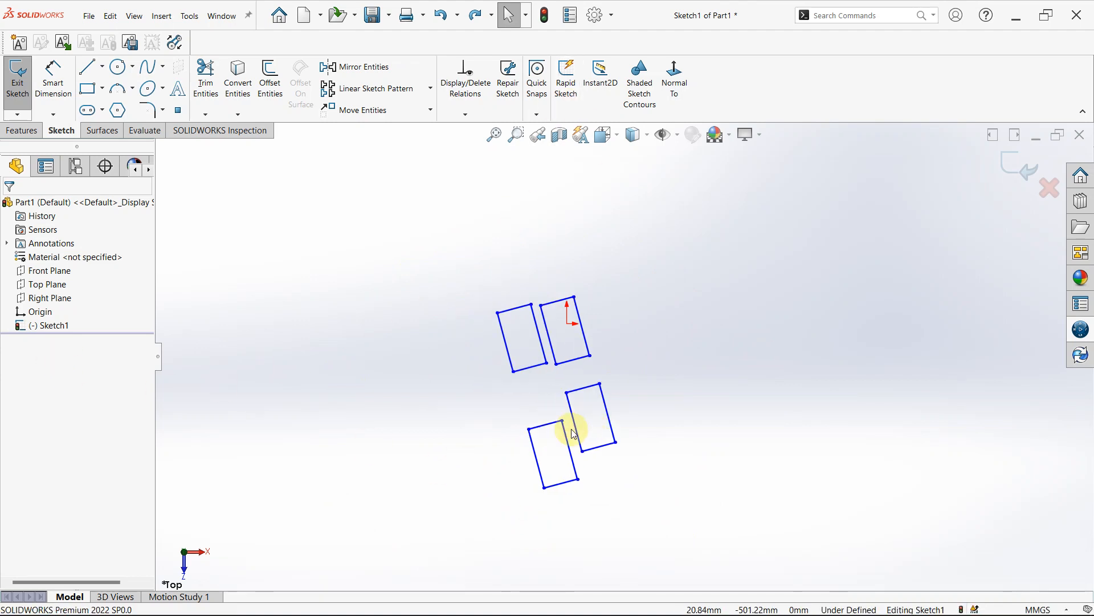
mouse_move(301, 243)
mouse_down()
mouse_move(460, 520)
mouse_move(717, 568)
mouse_up()
key(Delete)
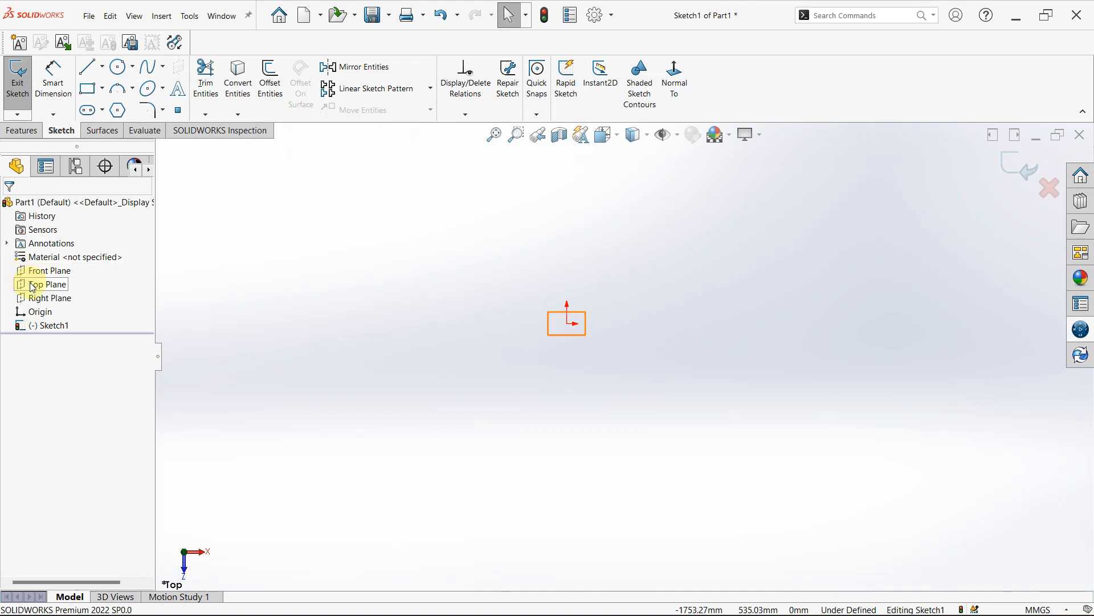
- Sketch two overlapping corner rectangles from the origin, one wide and low, the other upright and about 352 by 703 mm
click(88, 90)
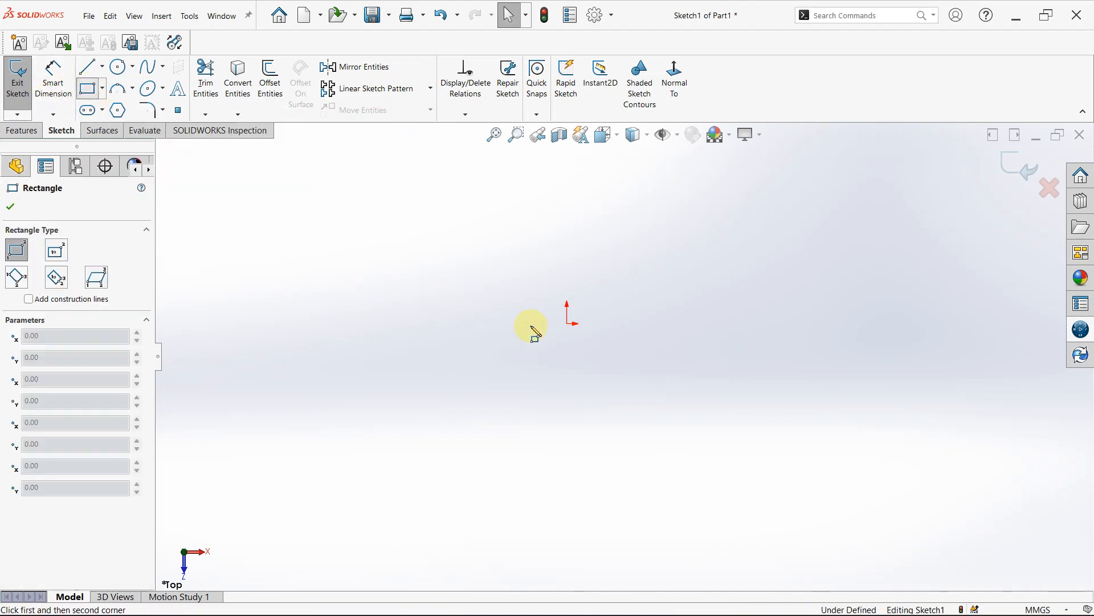
click(568, 323)
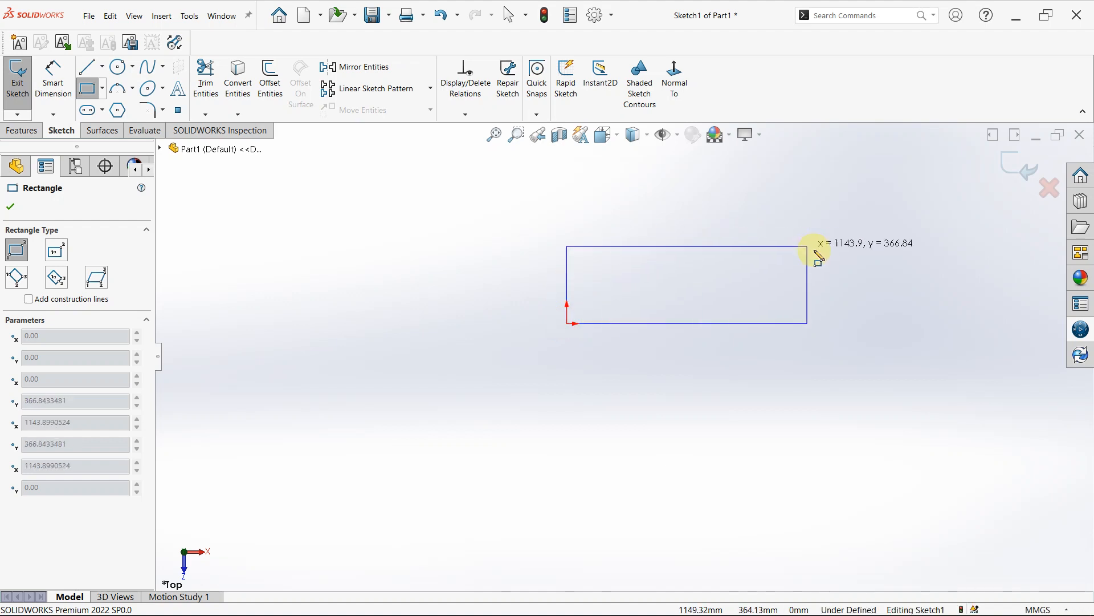
click(773, 268)
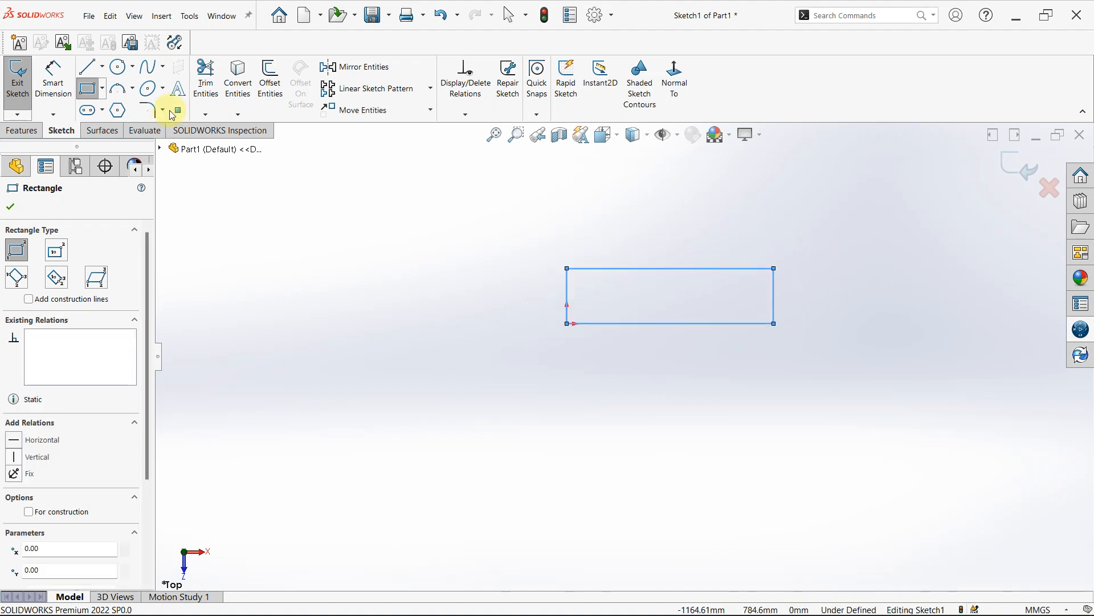
click(567, 323)
click(640, 175)
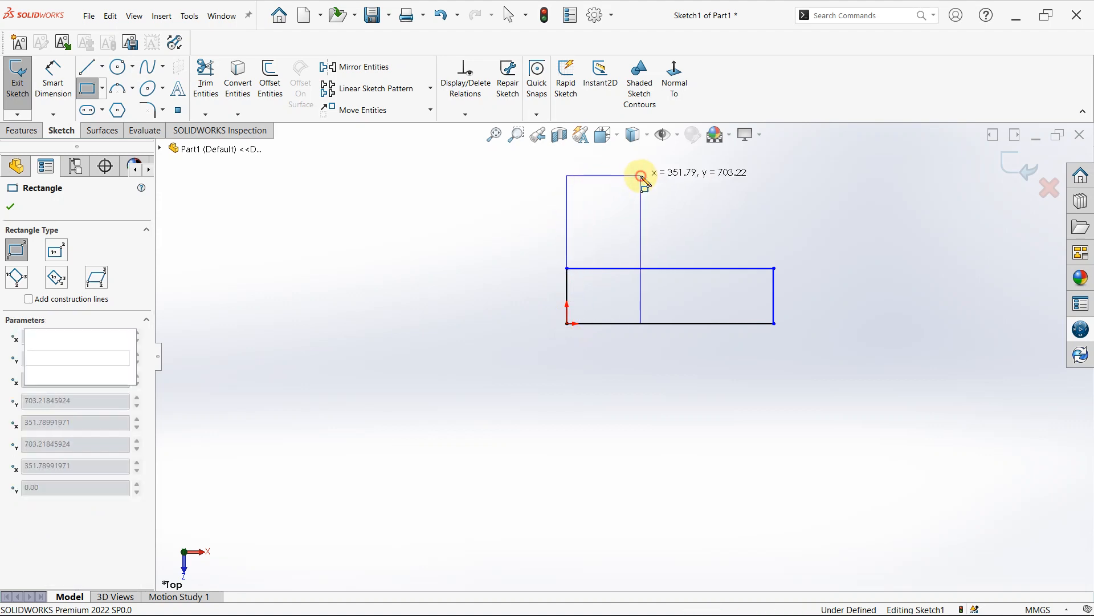
- Trim the overlapping inner segments and the bottom segment beside the origin with Trim to closest, leaving an open L-shaped outline
click(238, 79)
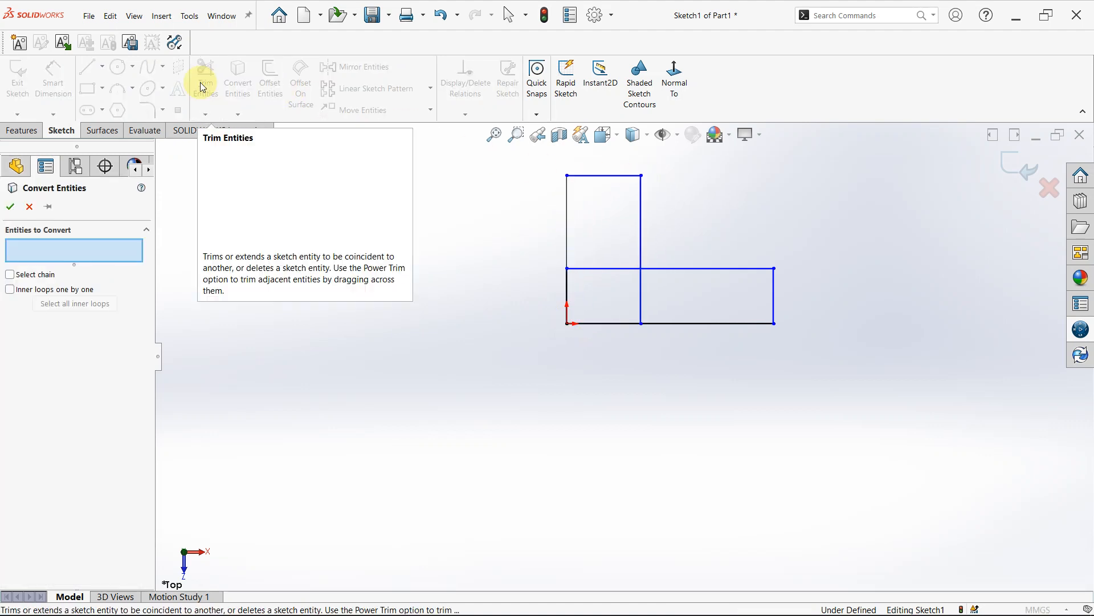
click(29, 206)
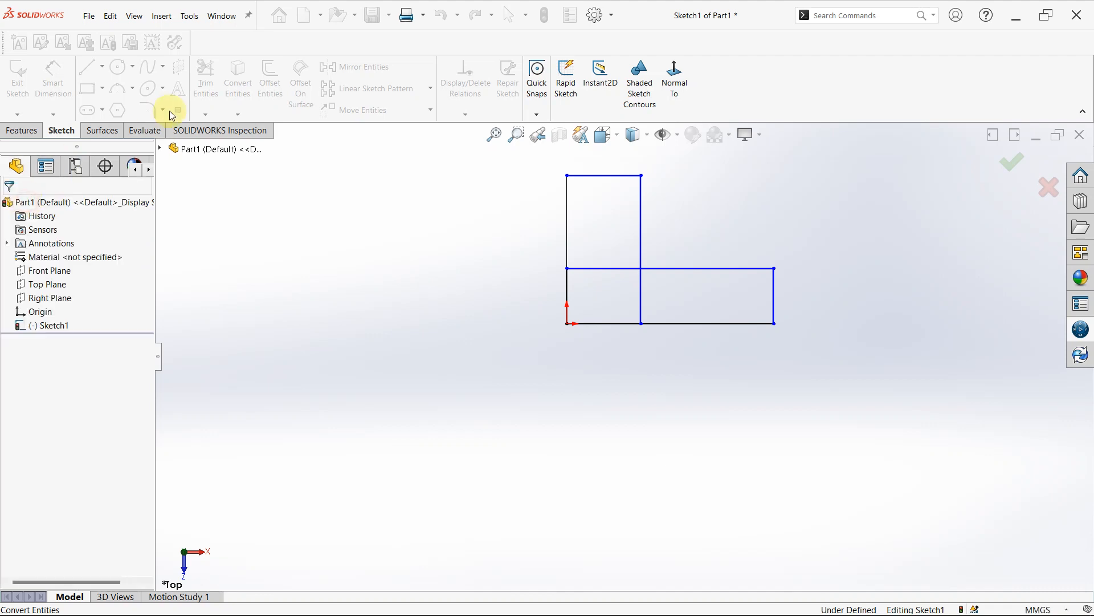
click(206, 83)
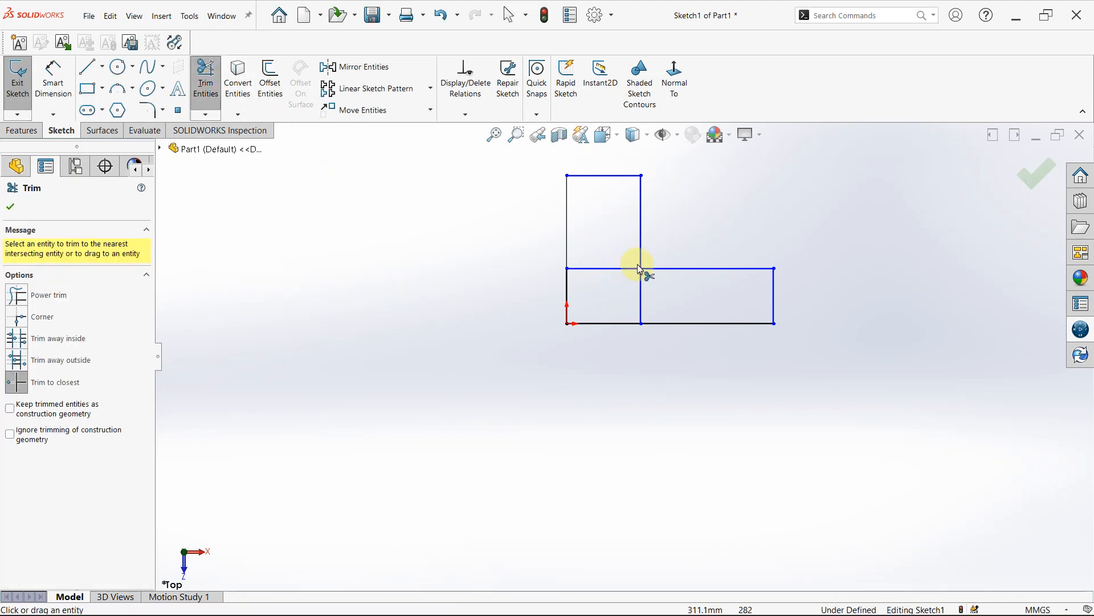
click(602, 267)
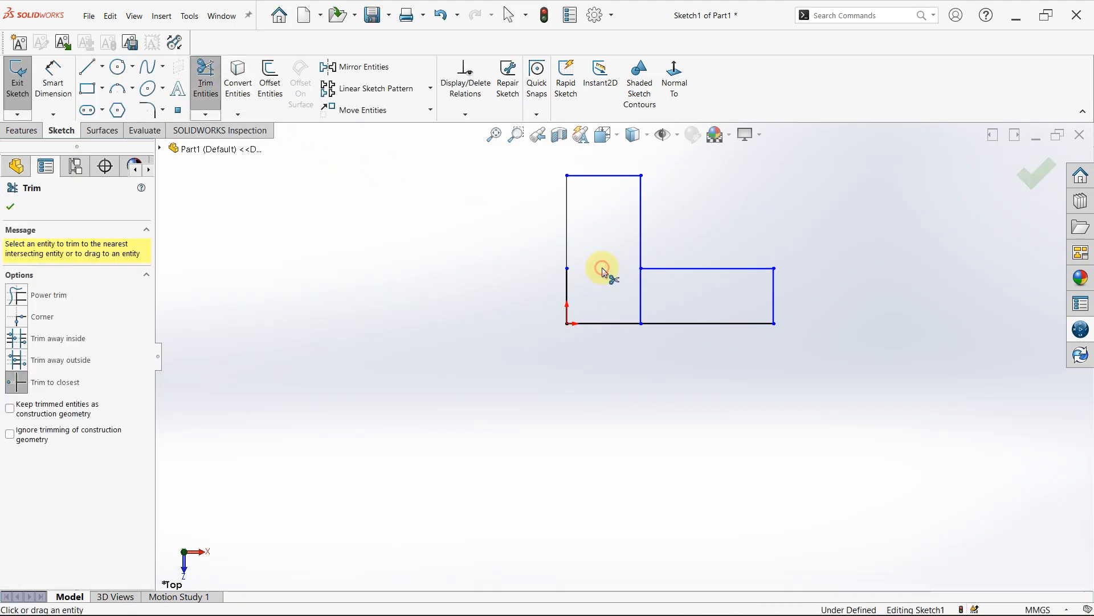
click(639, 296)
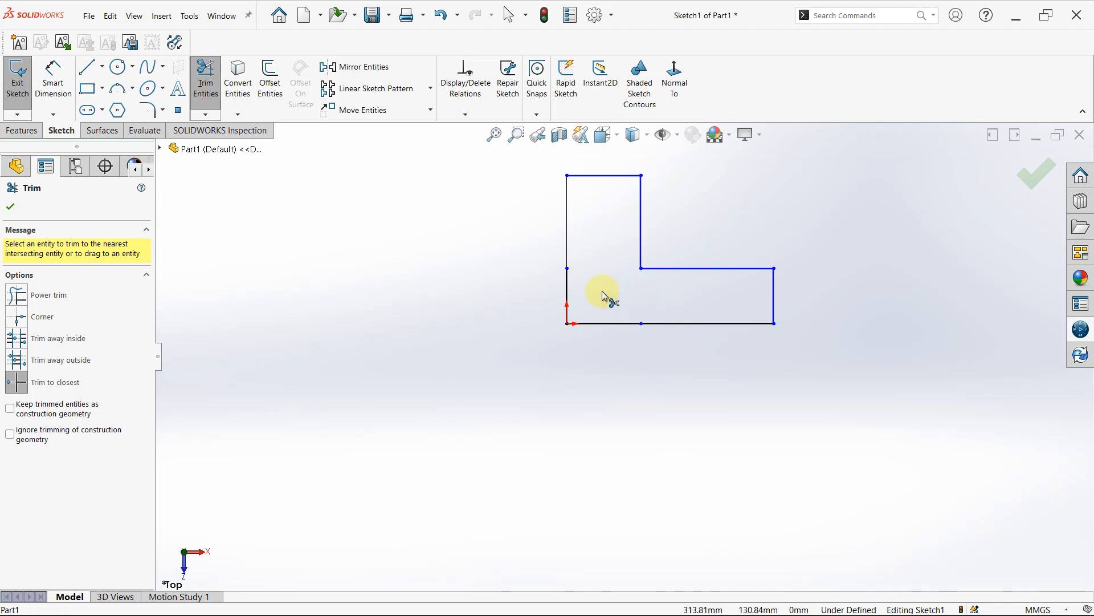
click(570, 284)
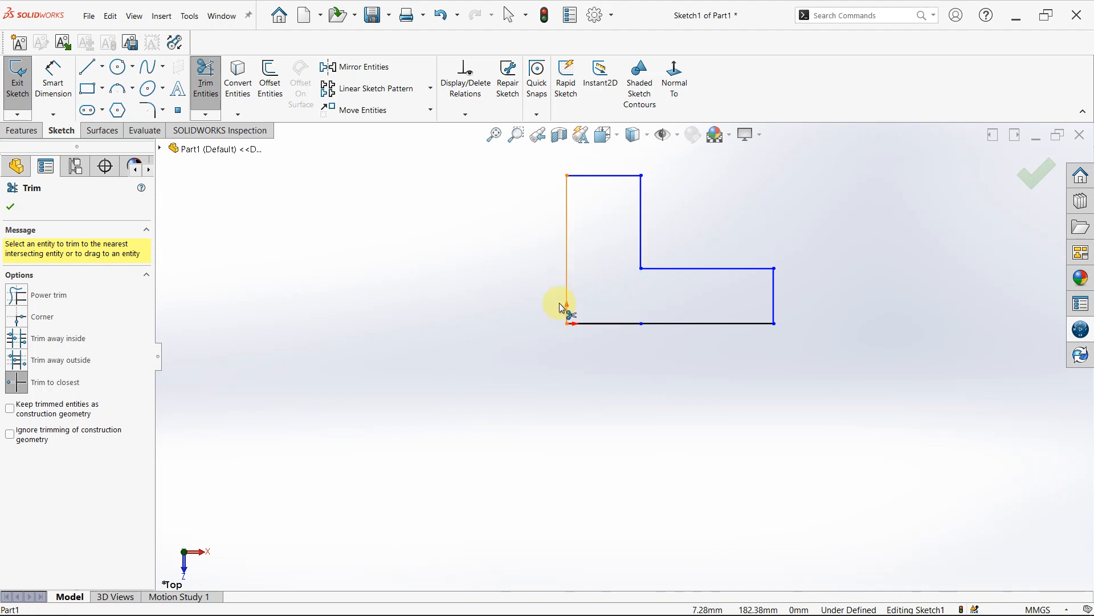
click(595, 385)
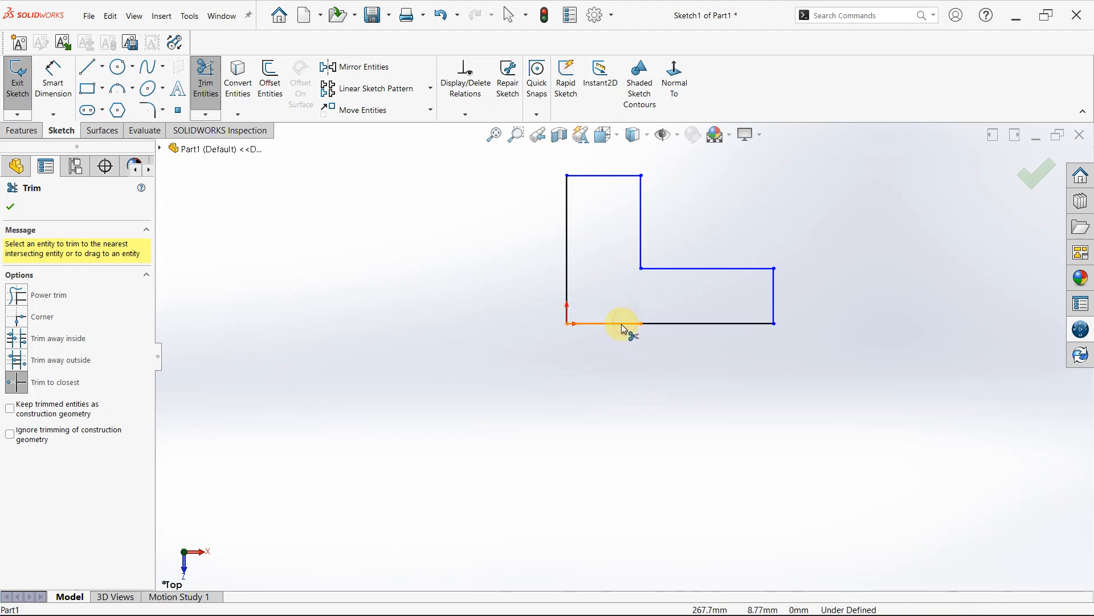
click(618, 323)
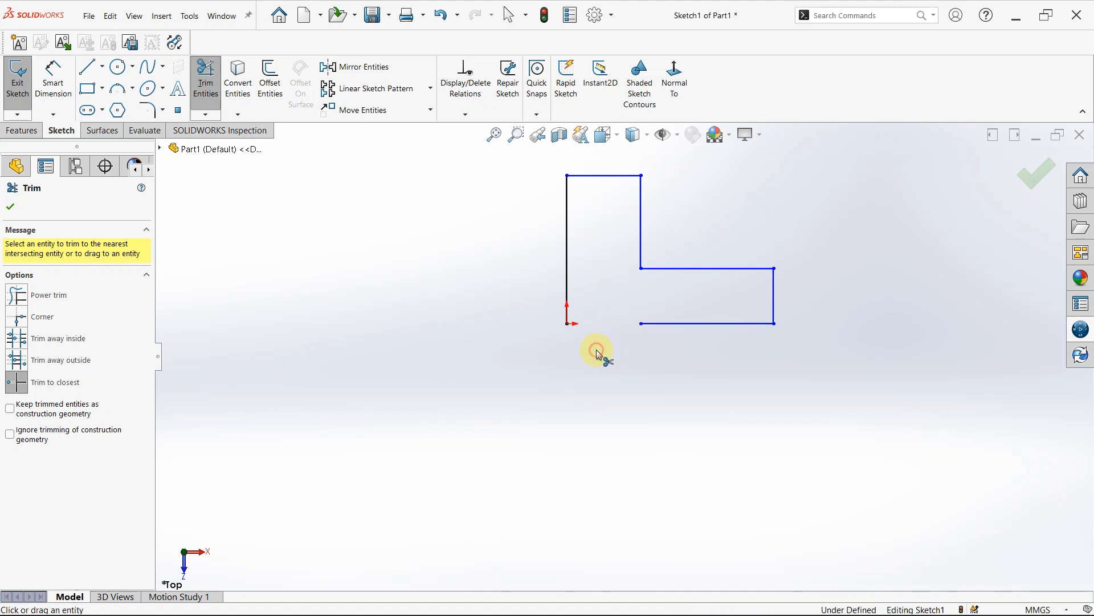
- Extend the bottom line to the origin with Extend Entities to close the L-shaped outline
click(206, 115)
click(226, 143)
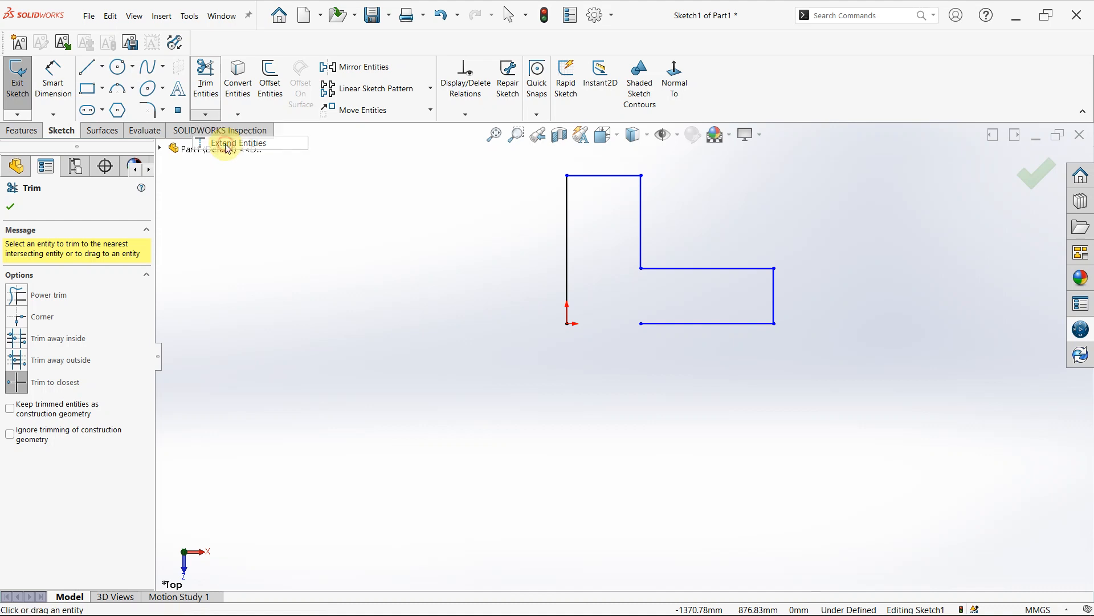
click(672, 323)
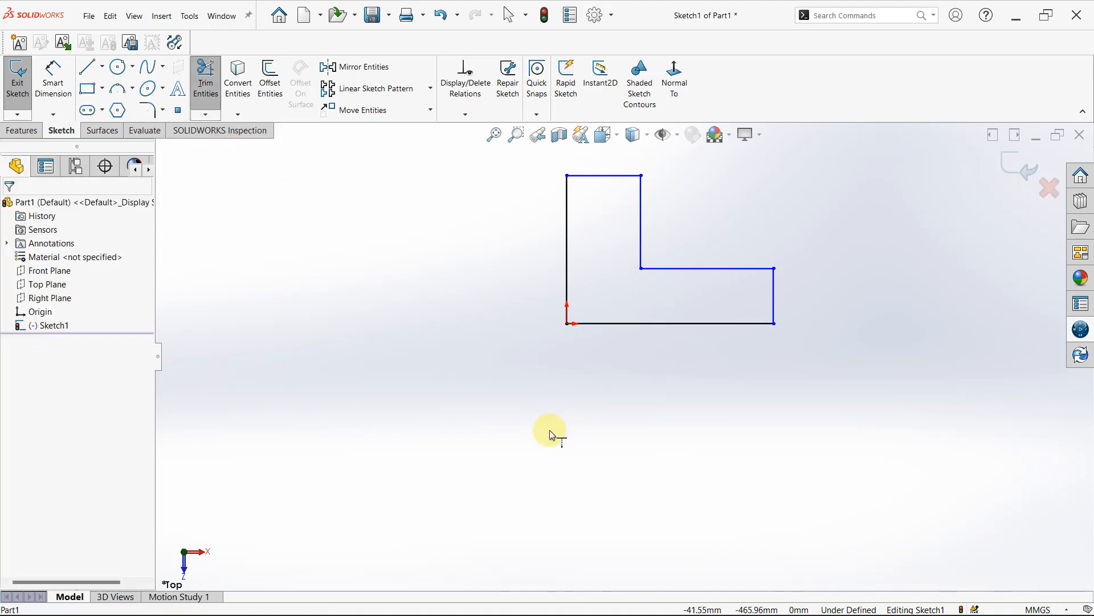
key(Escape)
- Set up Scale Entities for all six lines of the L-shaped outline with the origin as the scale point
scroll(667, 260, down, 2)
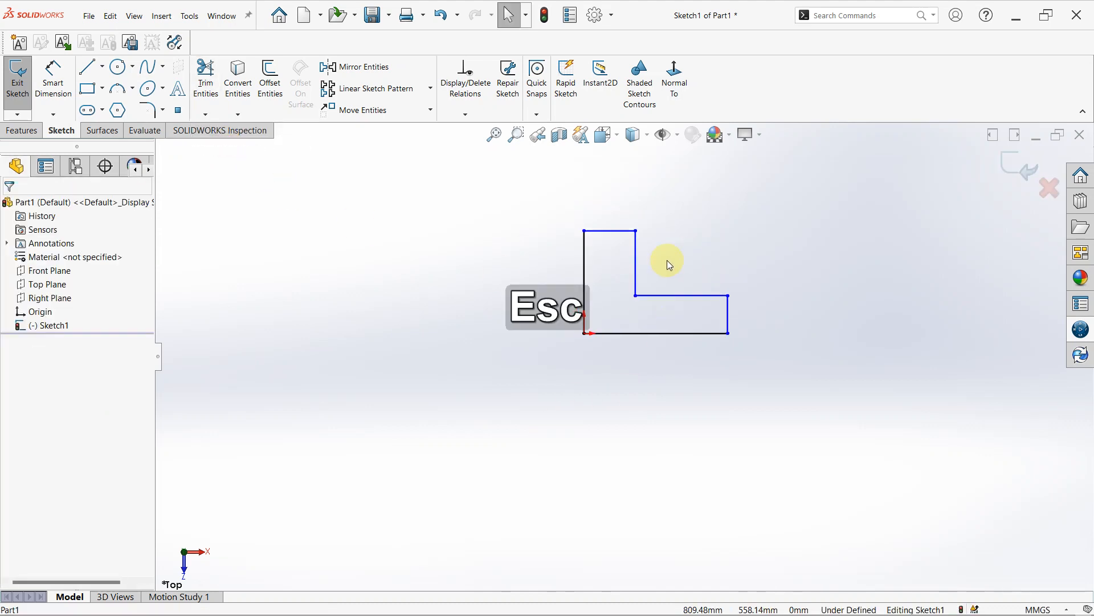
click(430, 111)
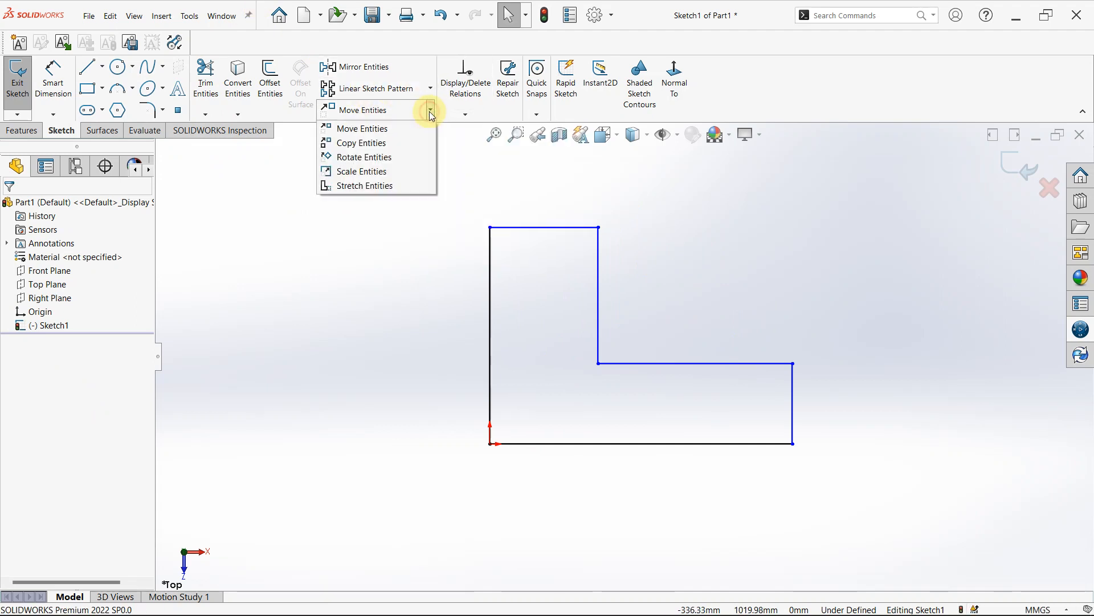
click(368, 172)
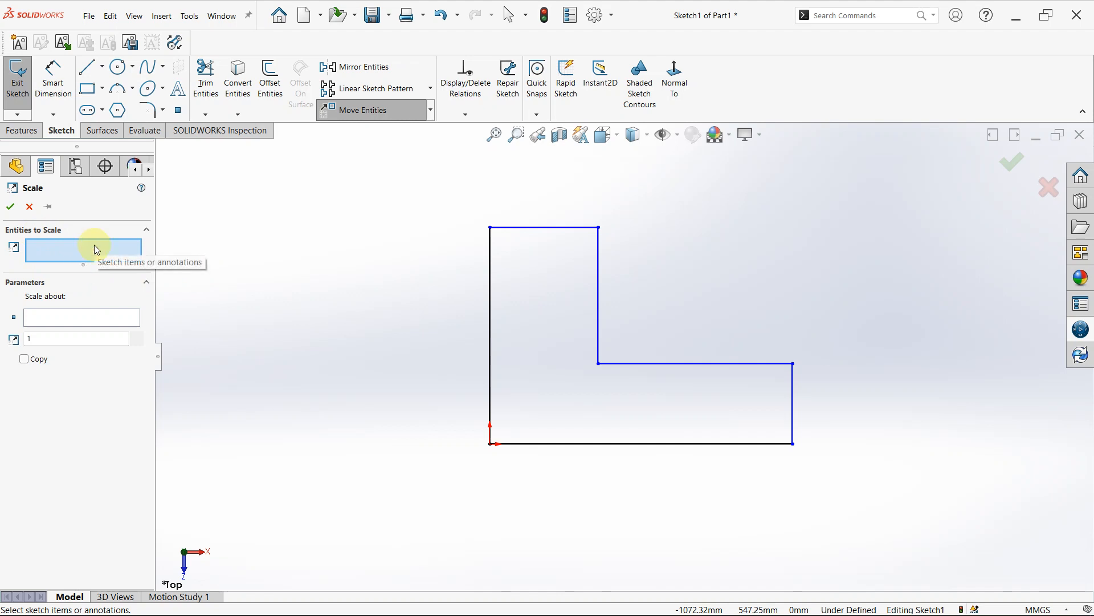
mouse_move(403, 180)
mouse_down()
mouse_move(415, 247)
mouse_move(693, 577)
mouse_move(823, 573)
mouse_up()
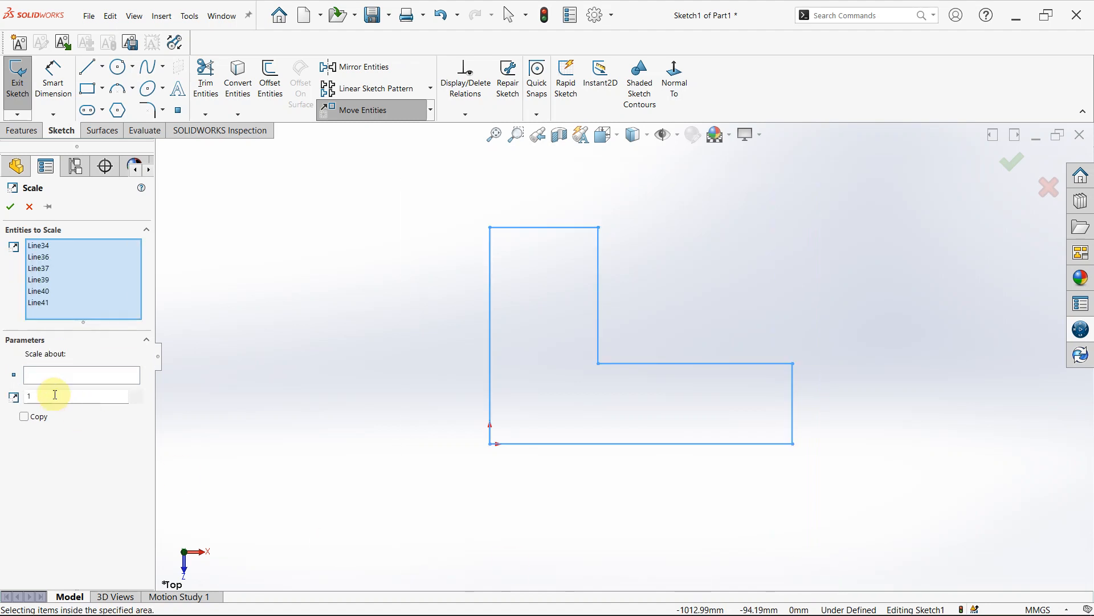
click(57, 375)
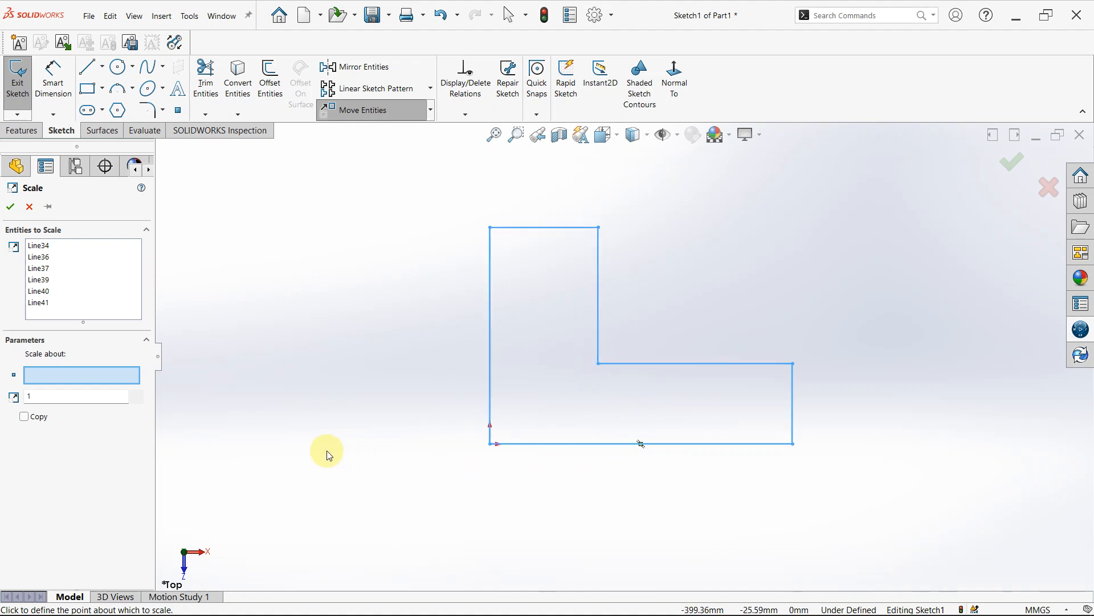
click(490, 445)
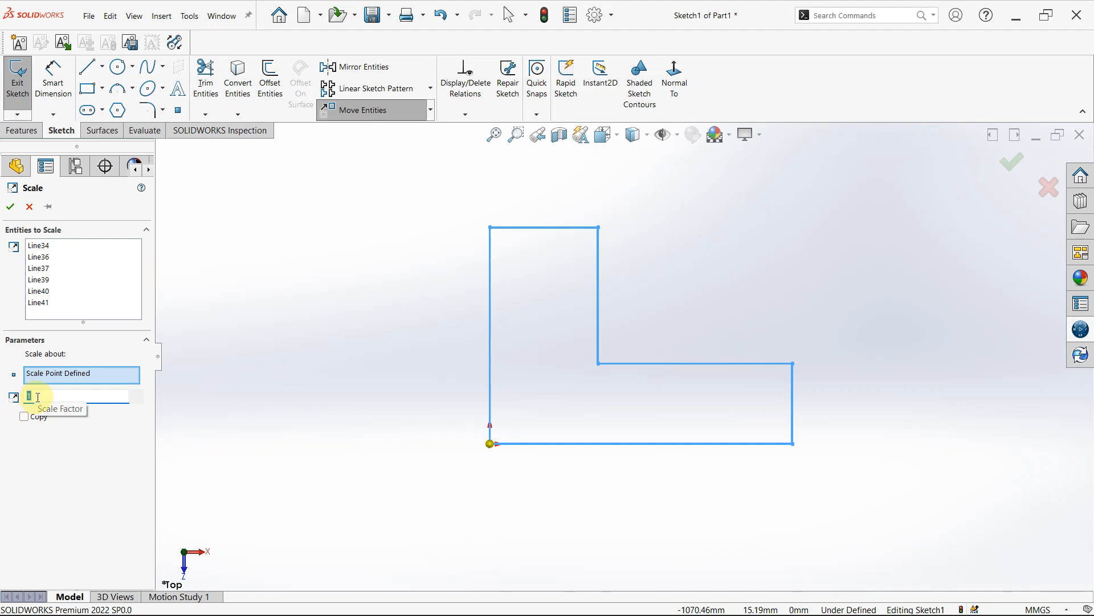
- Try a scale factor of 2 on the L-shaped outline
key(BackSpace)
text(2)
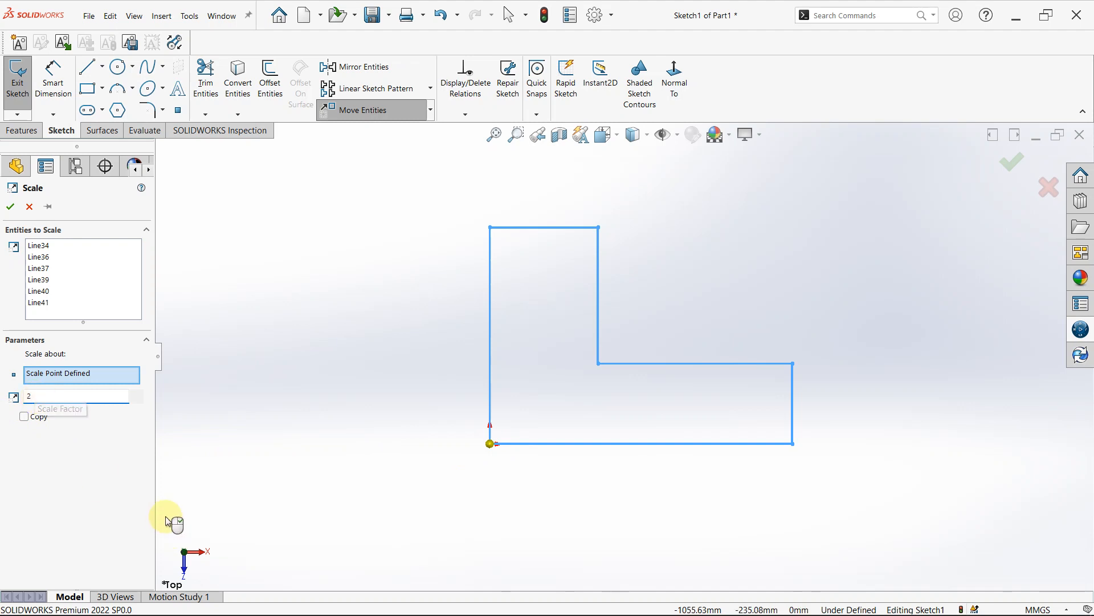
key(Return)
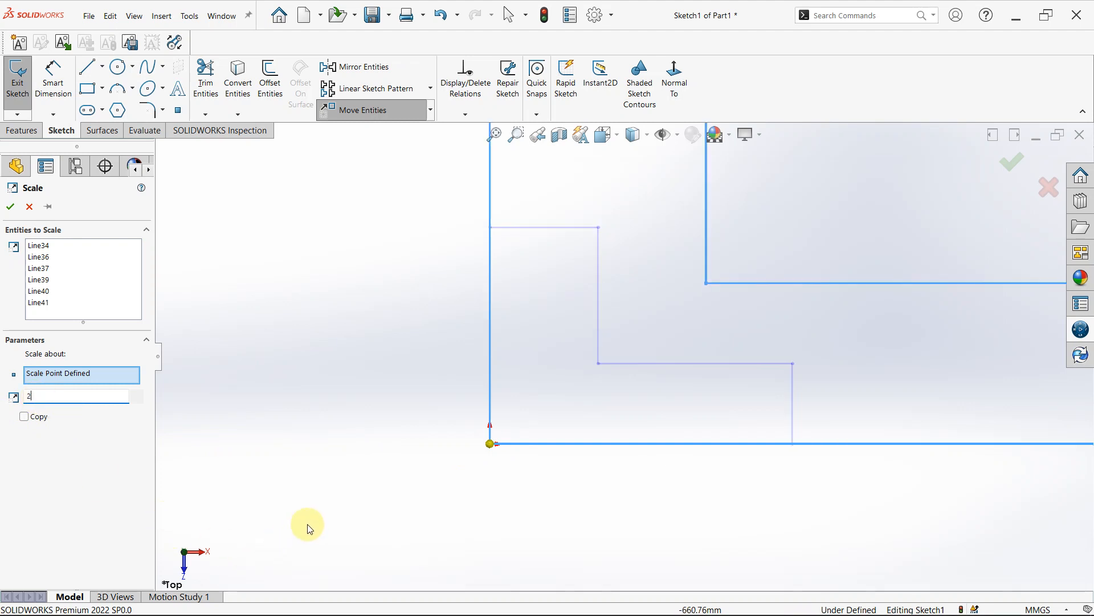
scroll(627, 359, up, 4)
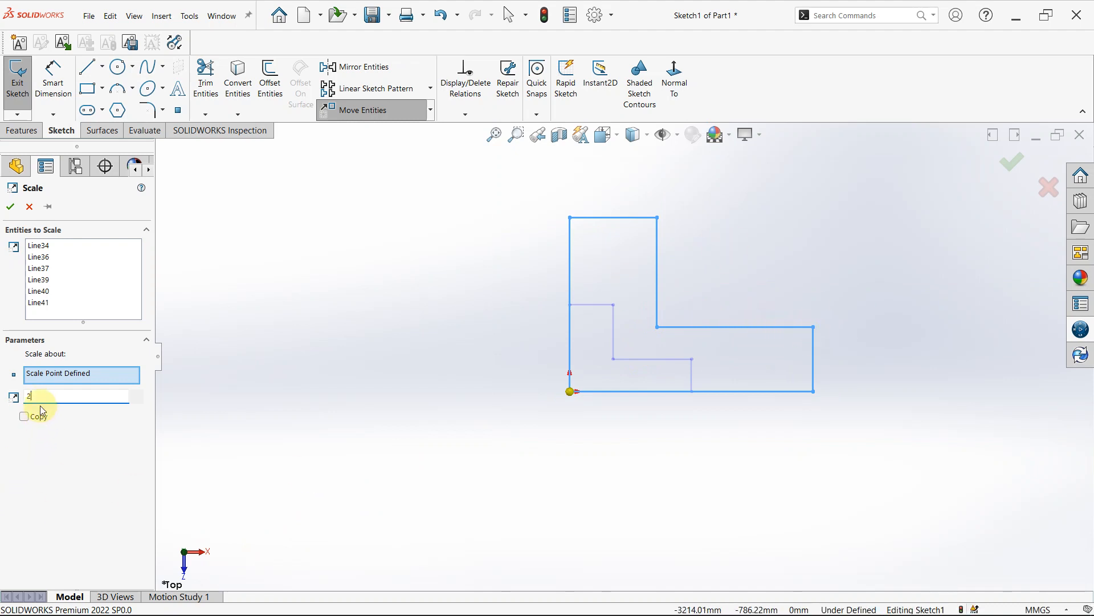
- Scale the L-shaped outline by a factor of 1/2 about the origin, with Copy disabled
key(BackSpace)
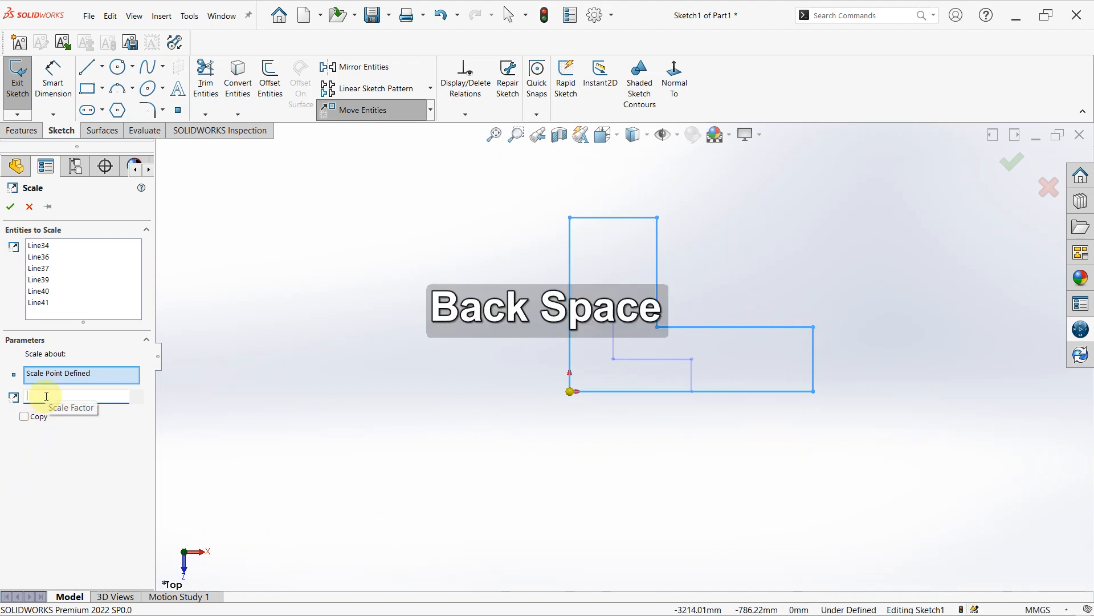
text(1)
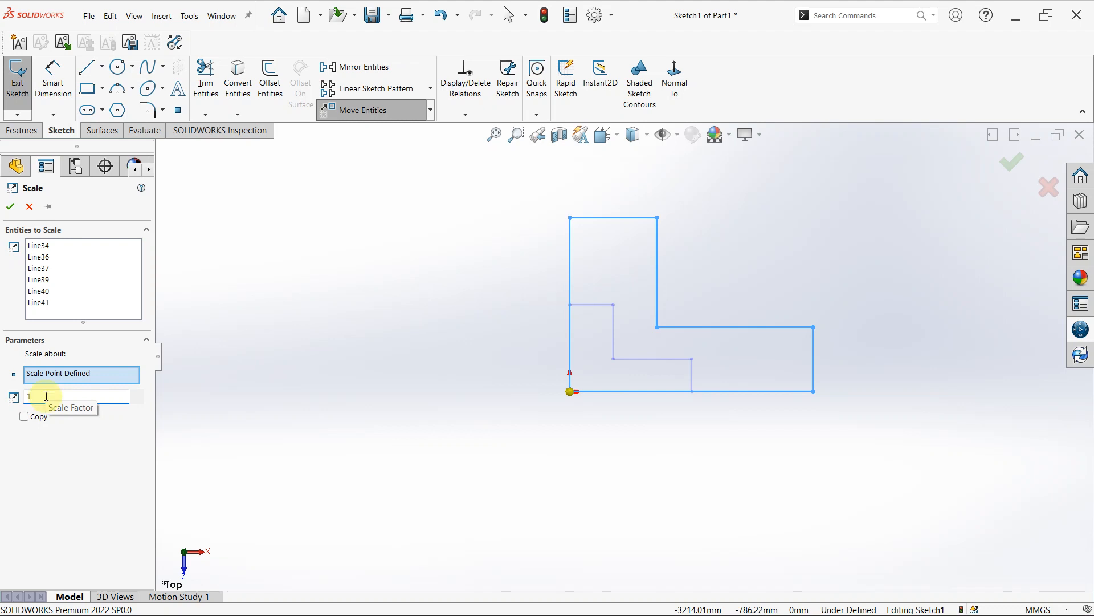
text(/2)
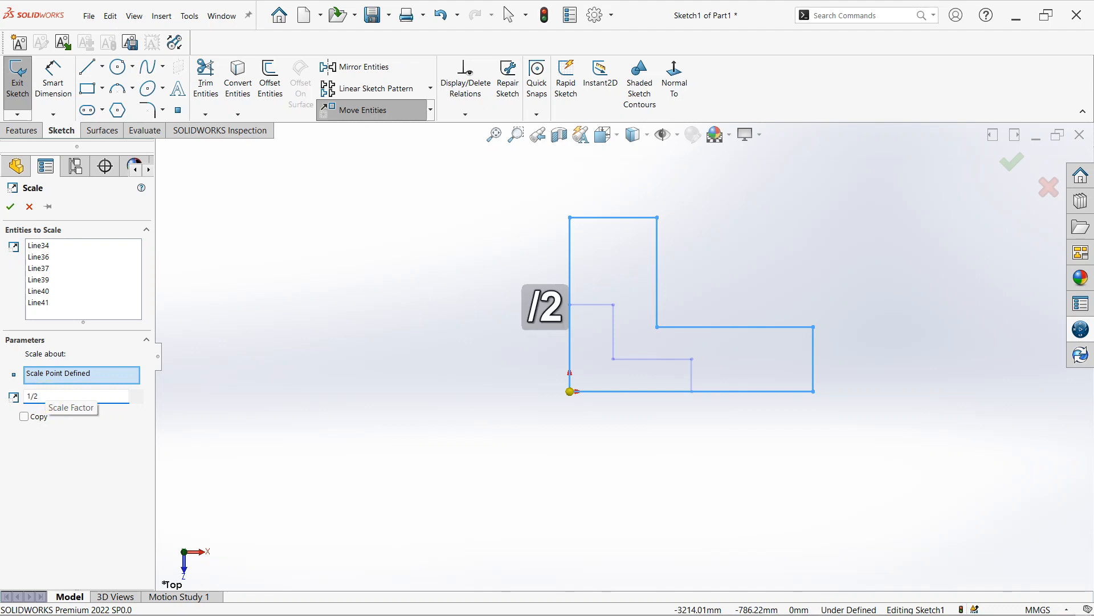
key(Return)
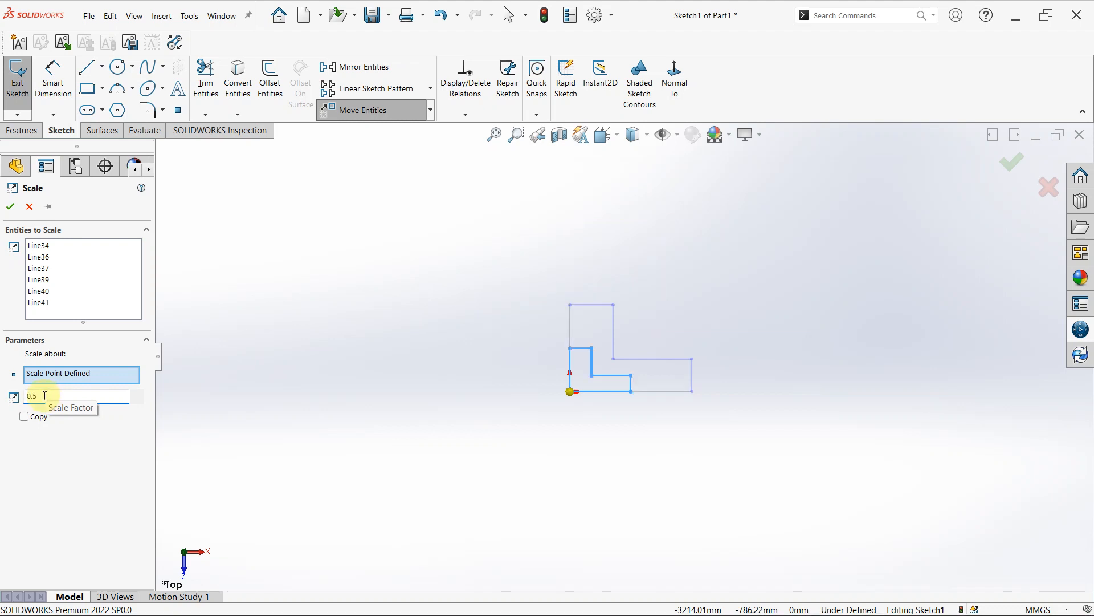
click(26, 418)
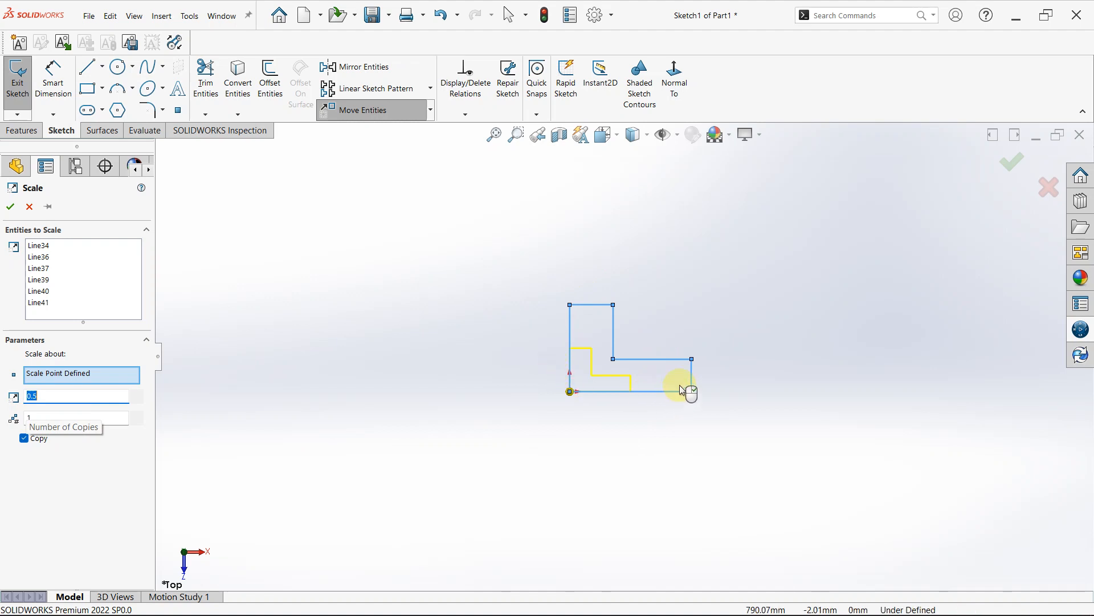
click(24, 438)
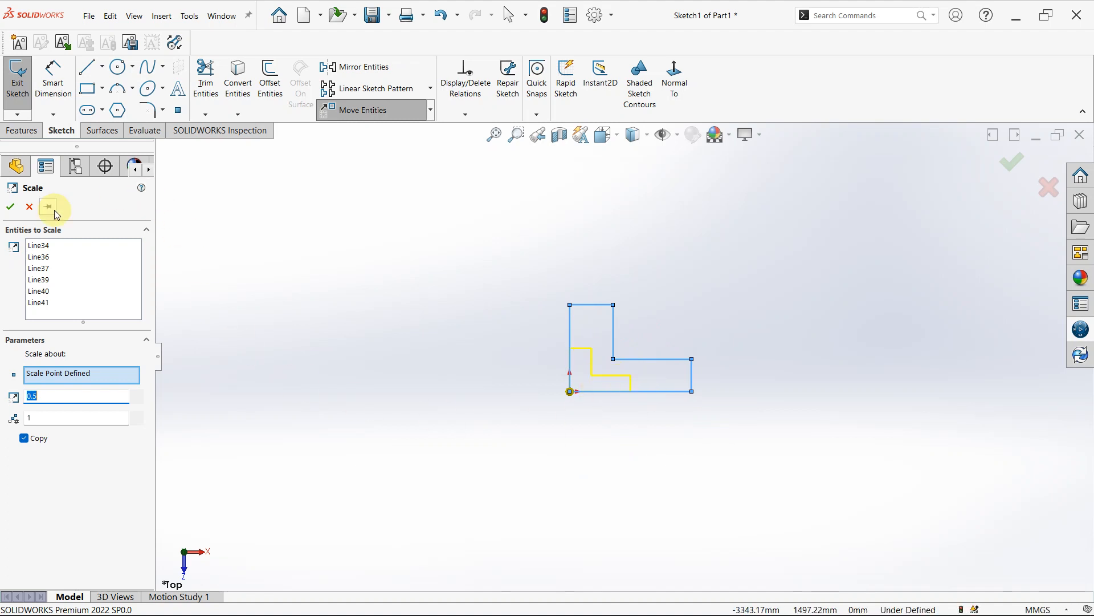
click(27, 441)
click(11, 208)
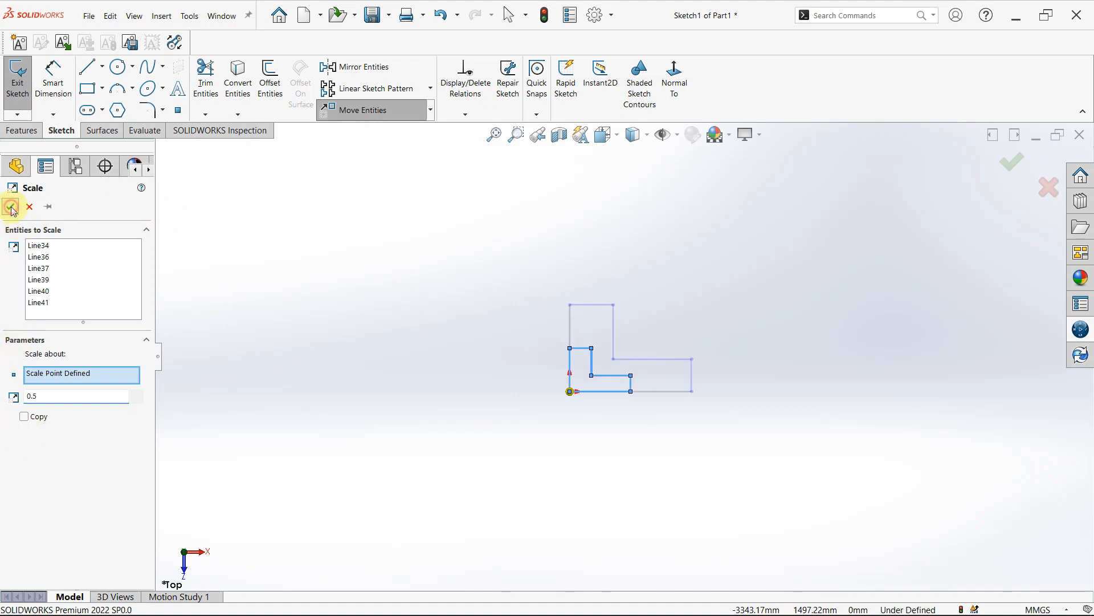
click(558, 421)
- Select all six lines of the reduced L-shaped outline and start Scale Entities on them
drag(549, 306, 648, 456)
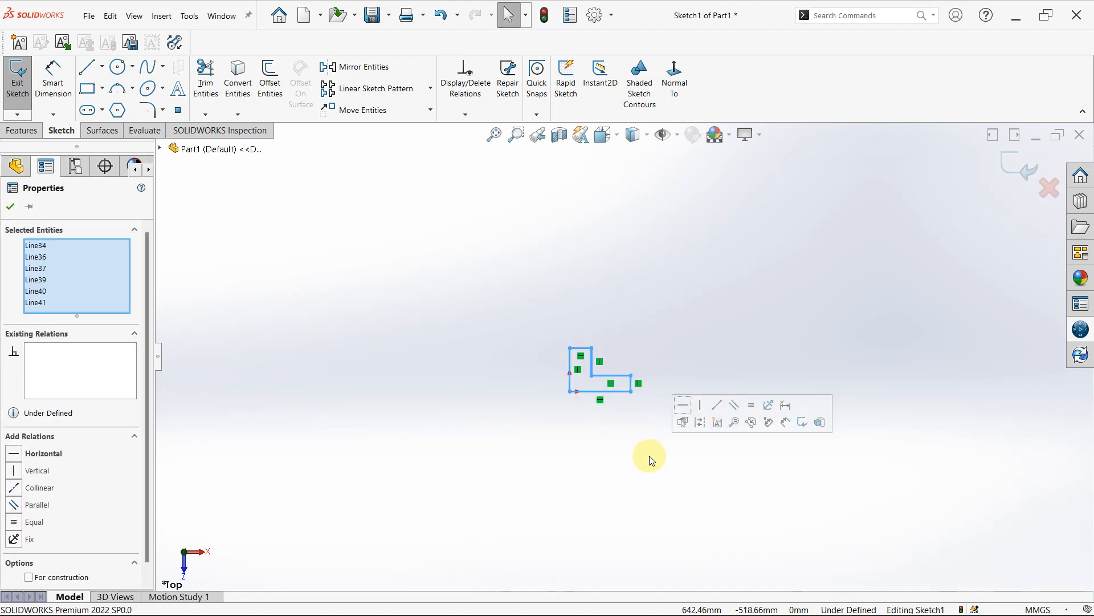
click(431, 111)
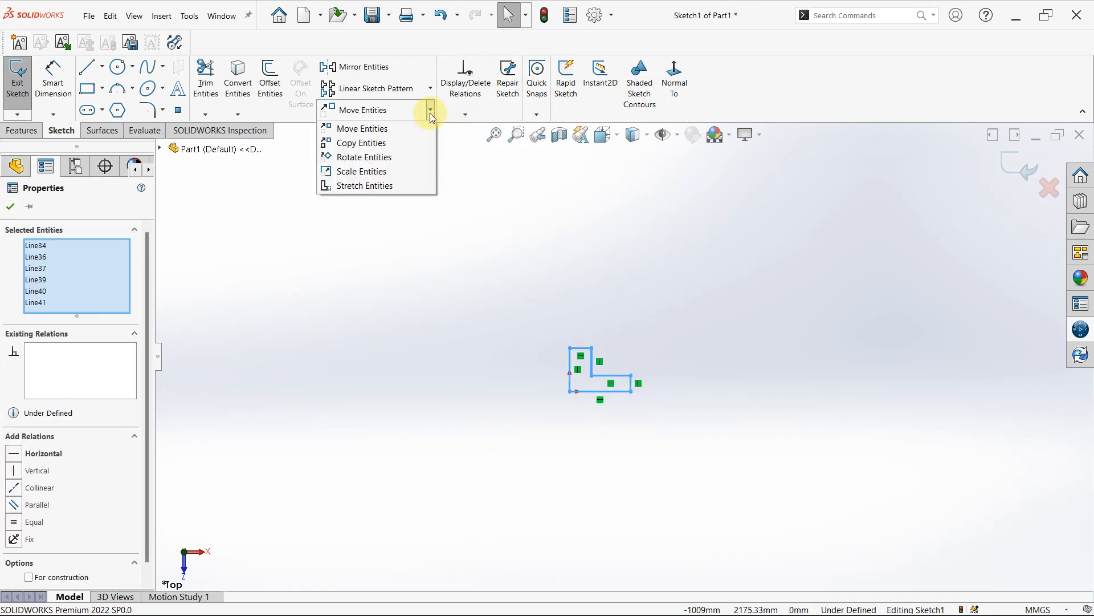
click(339, 176)
- Try a scale factor of 1 for the selected lines
drag(120, 391, 83, 390)
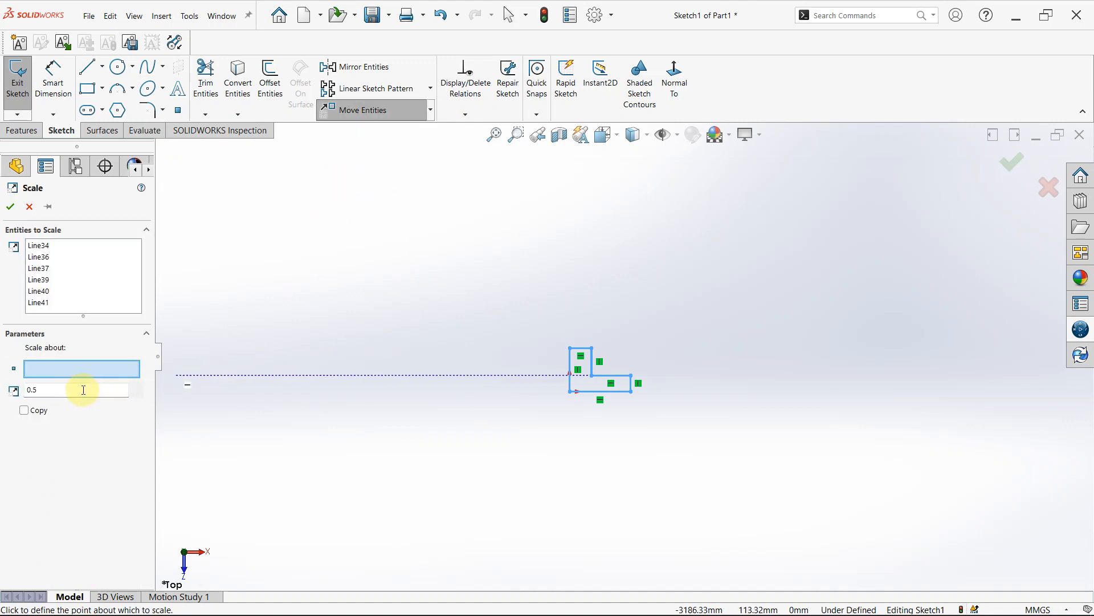
click(42, 389)
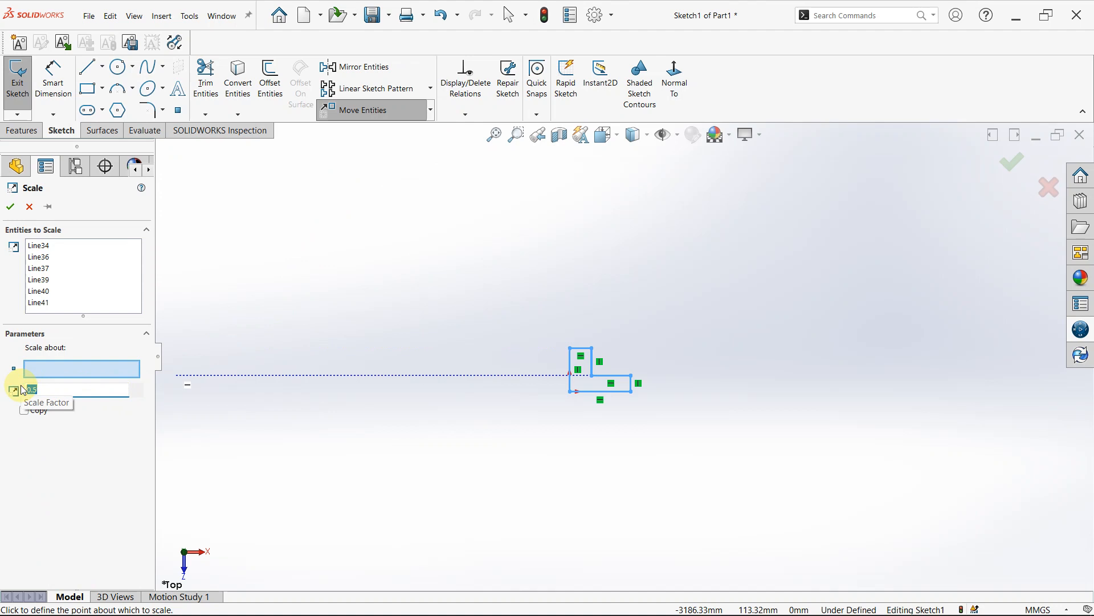
text(2)
key(BackSpace)
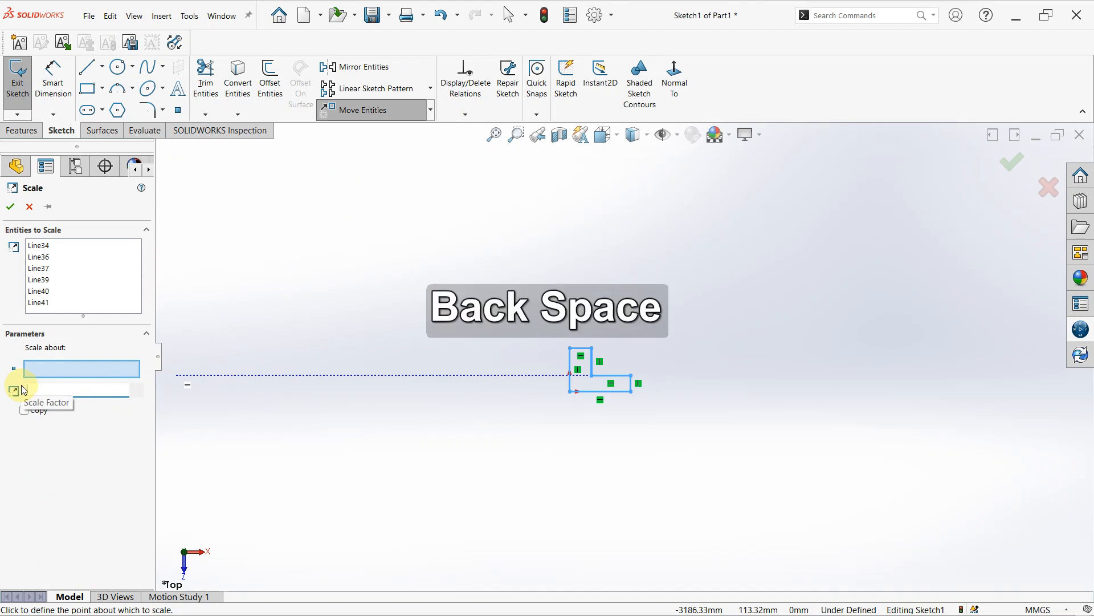
text(1)
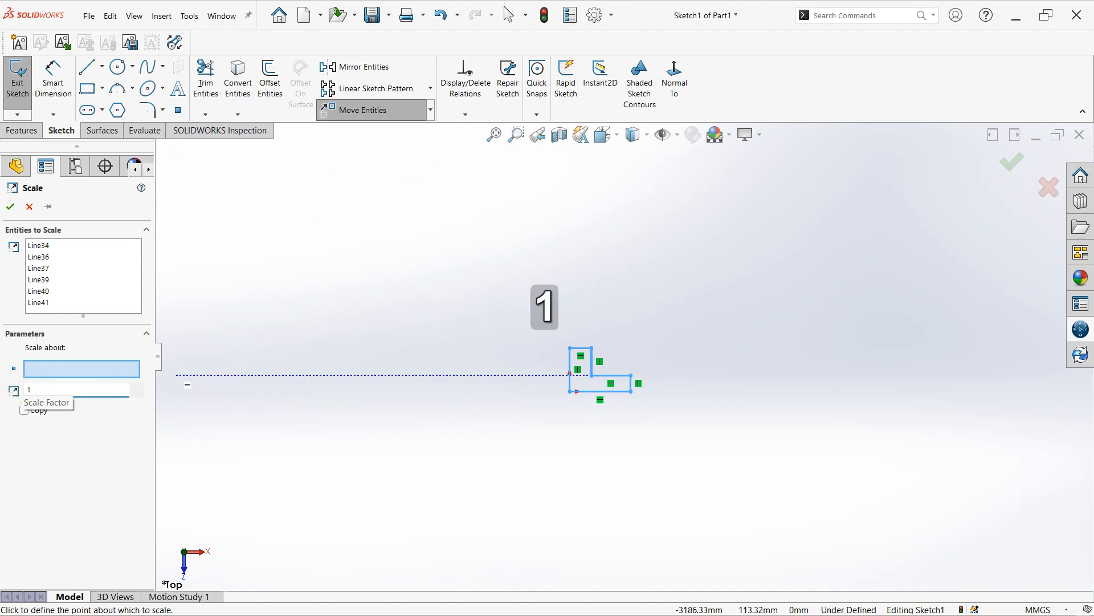
key(Return)
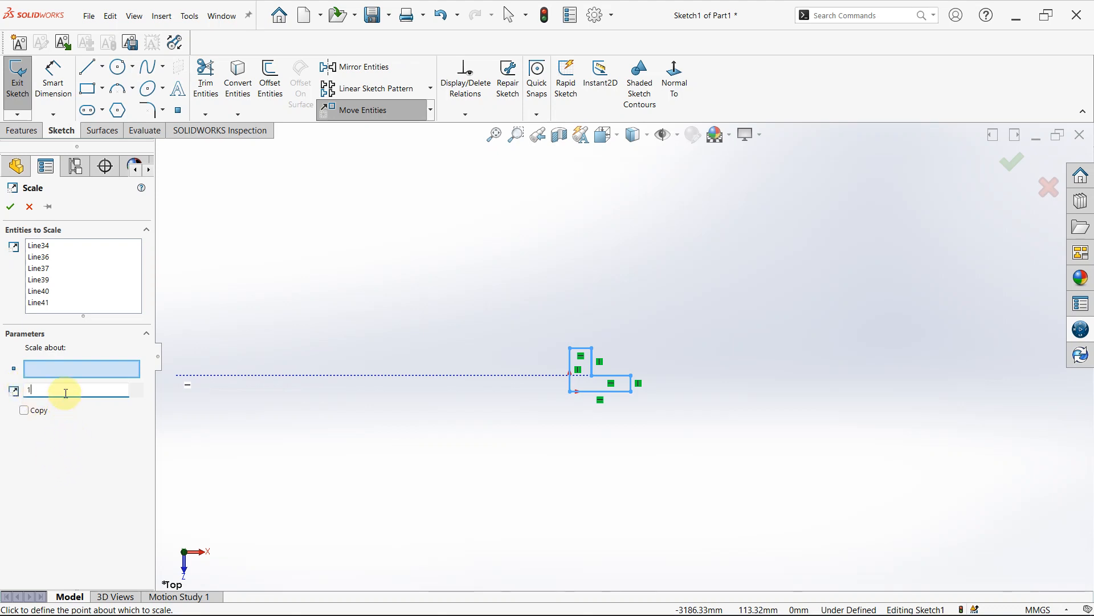
- Set the scale factor to 2, enable Copy with one copy, and define the origin as the scale point
key(BackSpace)
text(2)
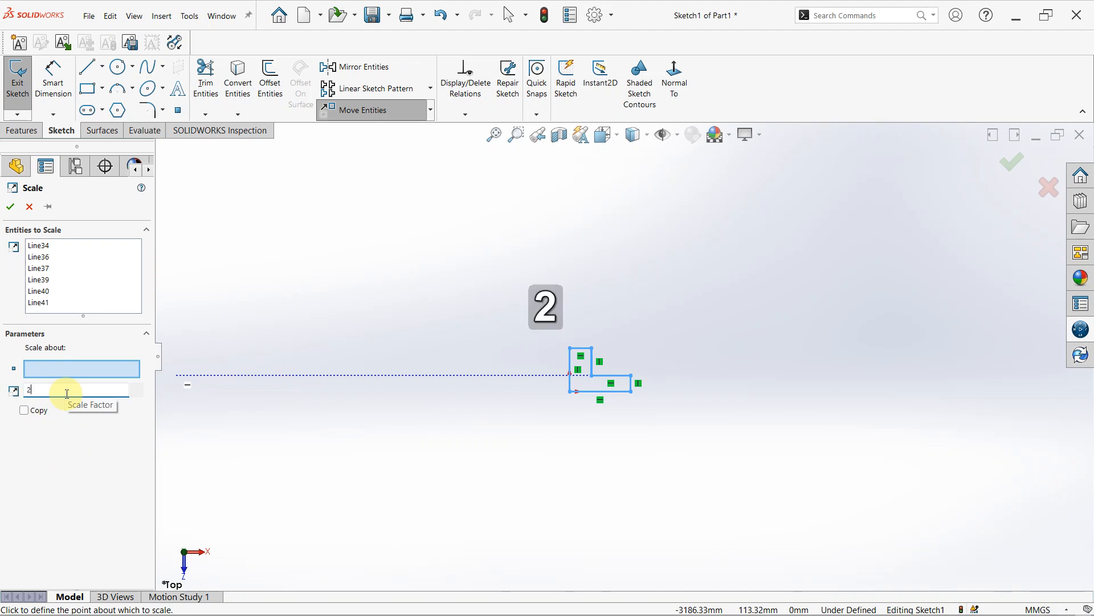
key(Return)
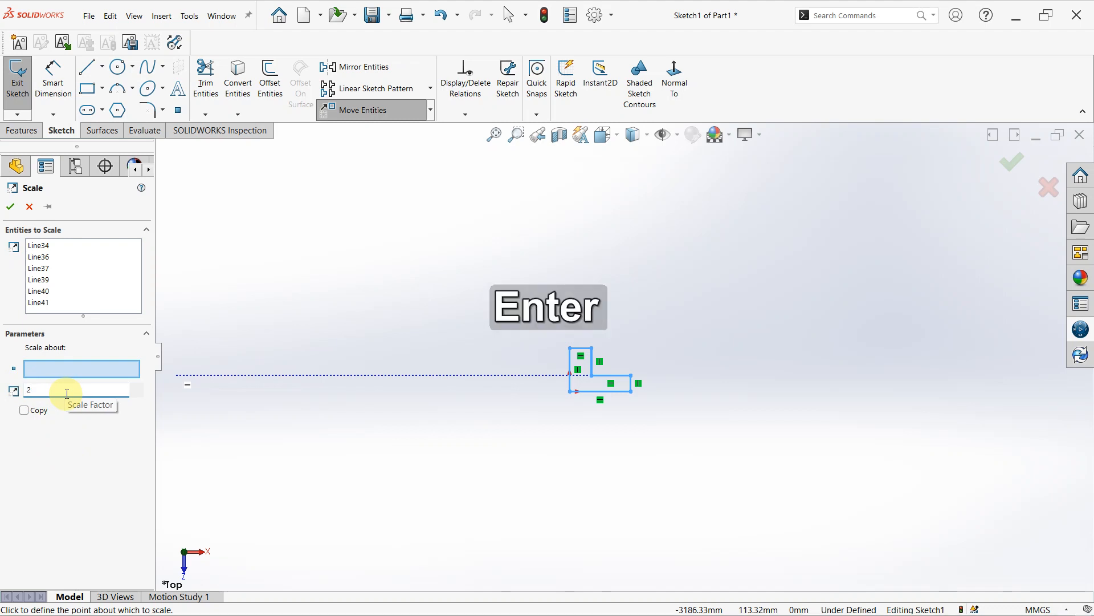
click(24, 412)
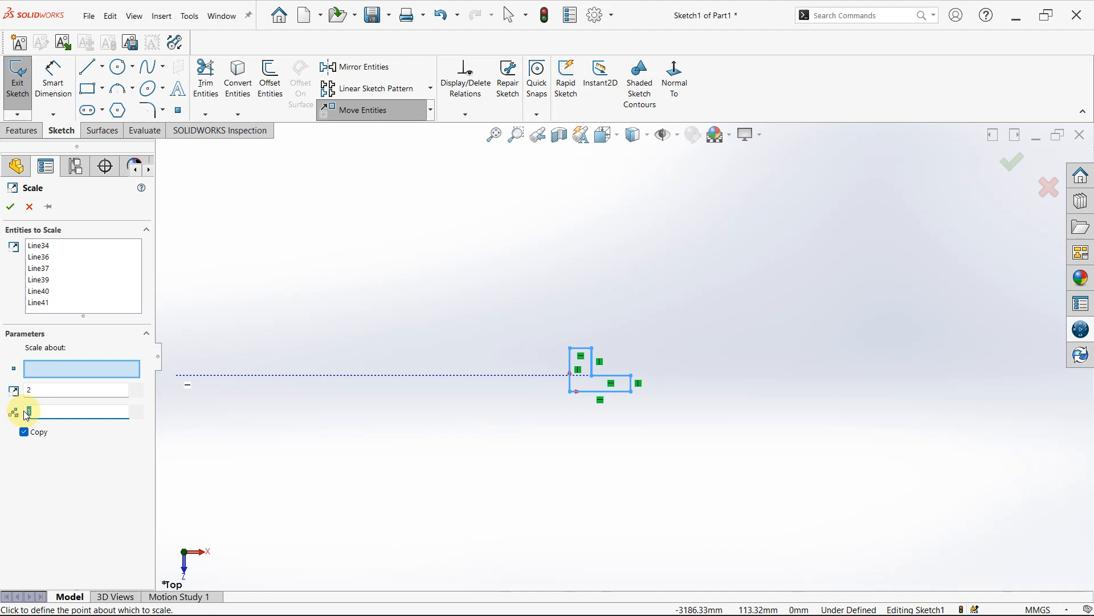
click(35, 370)
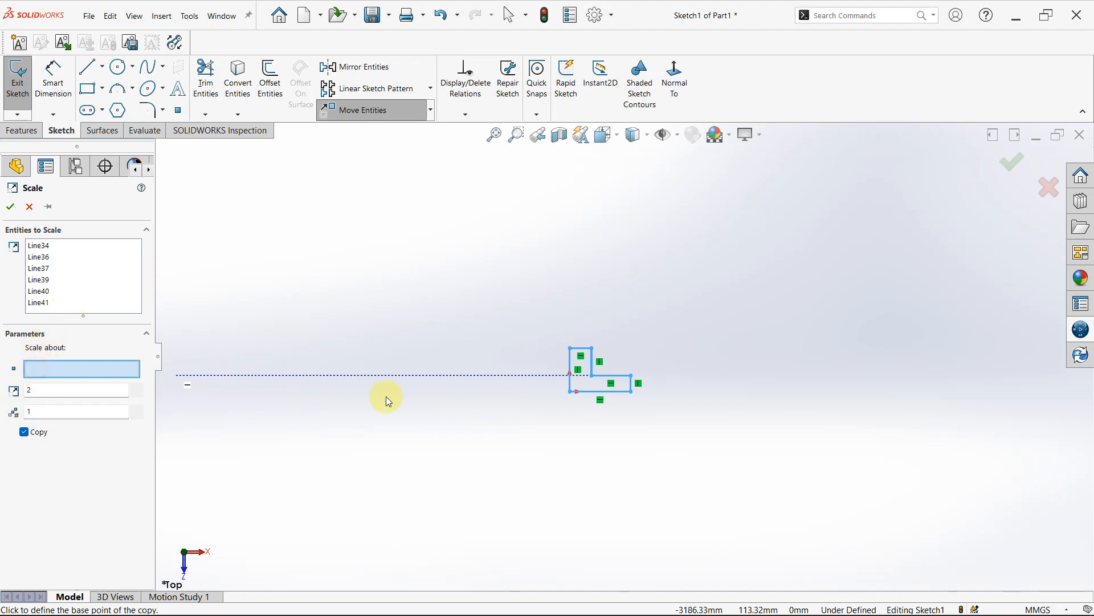
click(572, 394)
- Try a scale factor of 1 for the copy about the origin
click(44, 386)
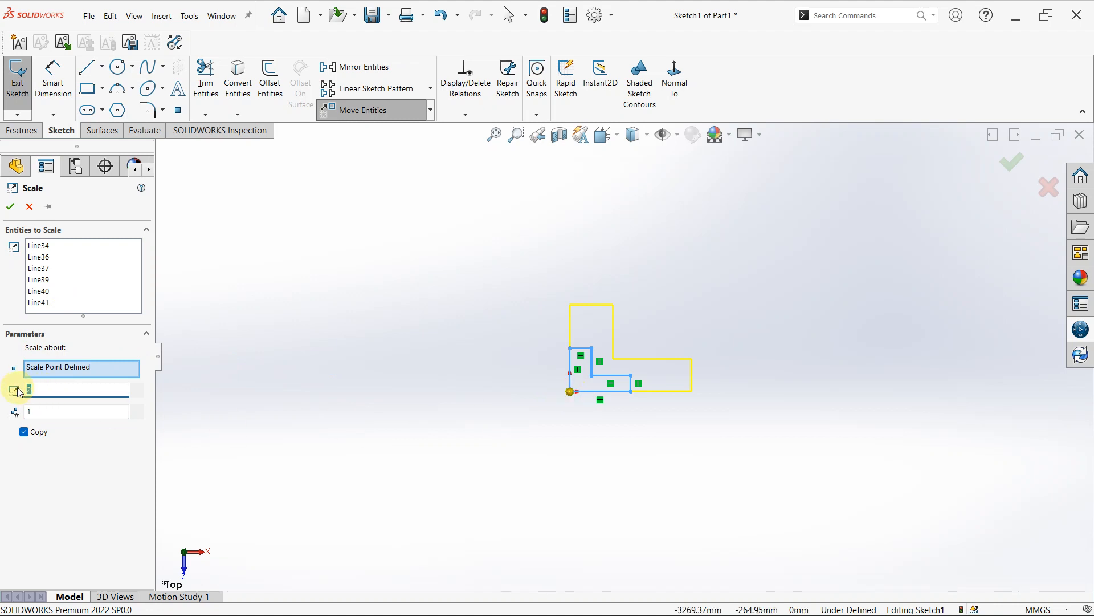
text(1)
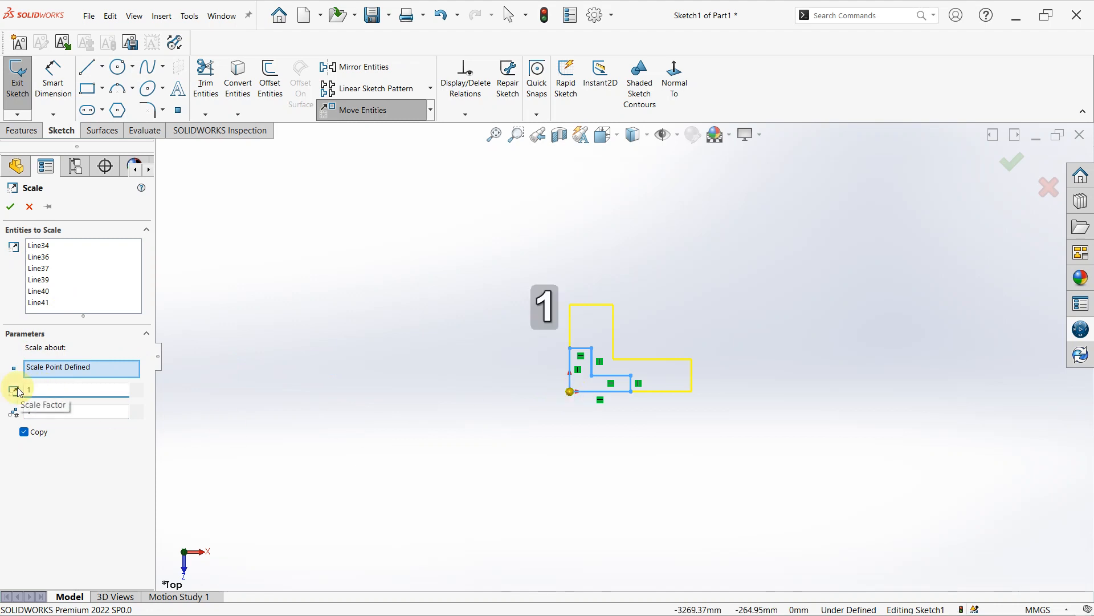
key(Return)
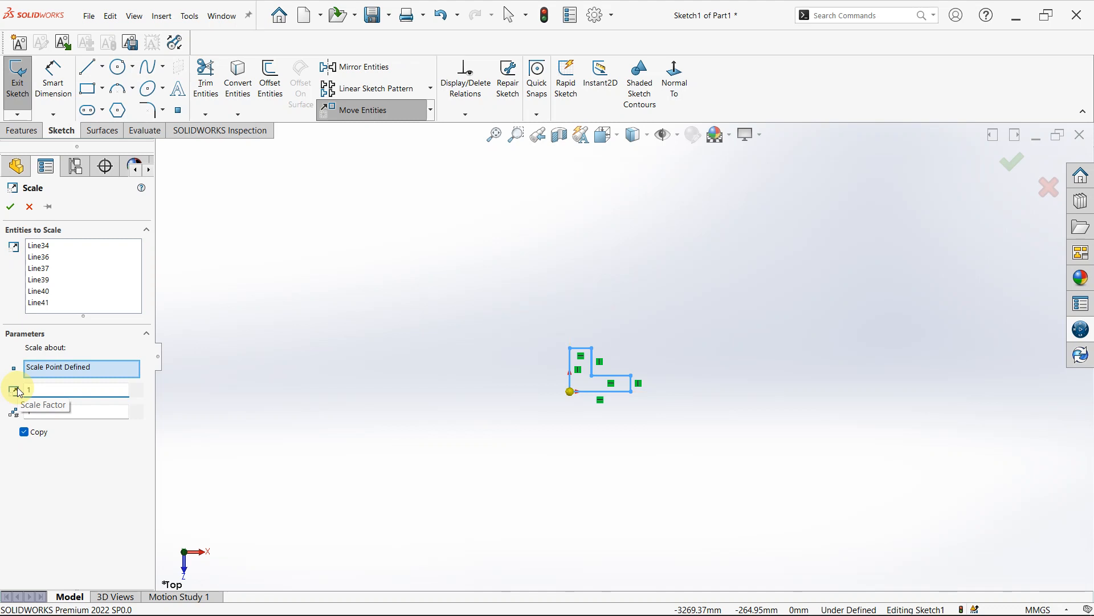
- Create one copy of the L-shaped outline scaled by a factor of 2 about the origin
key(BackSpace)
text(2)
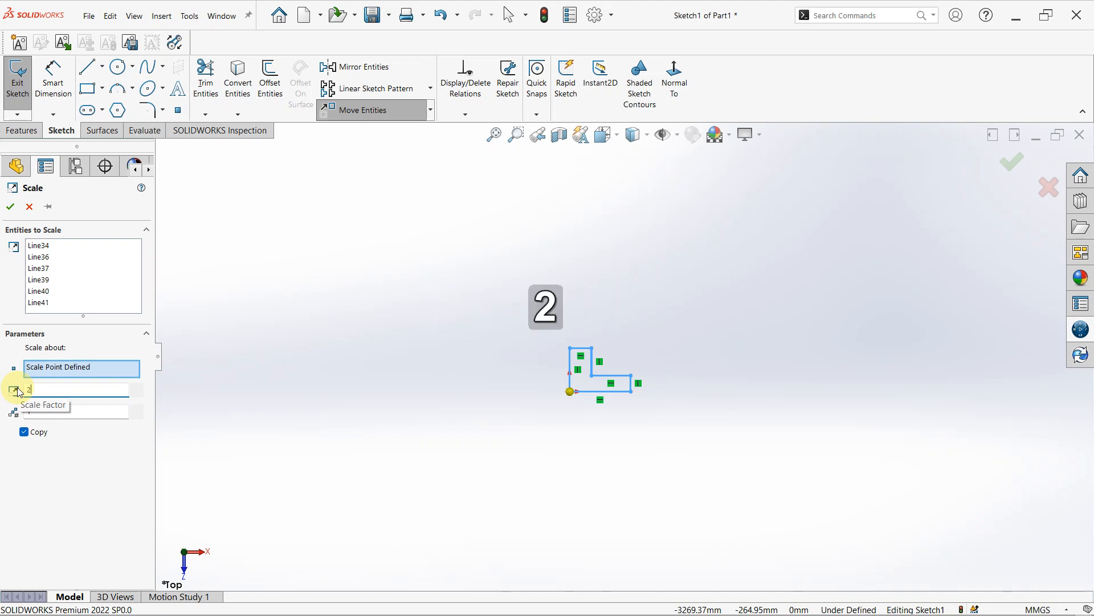
key(Return)
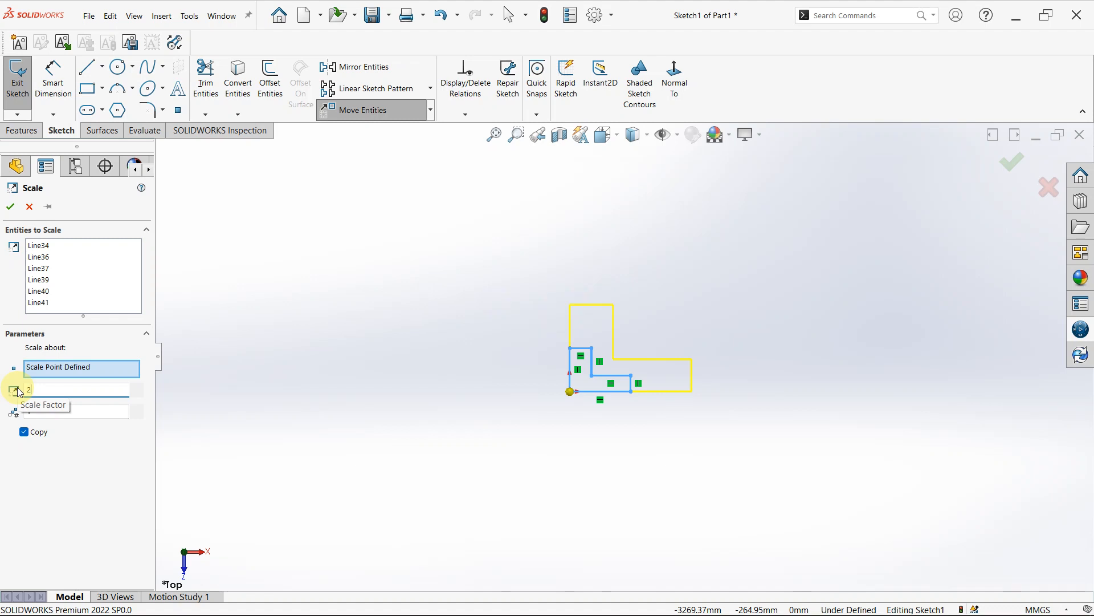
click(17, 207)
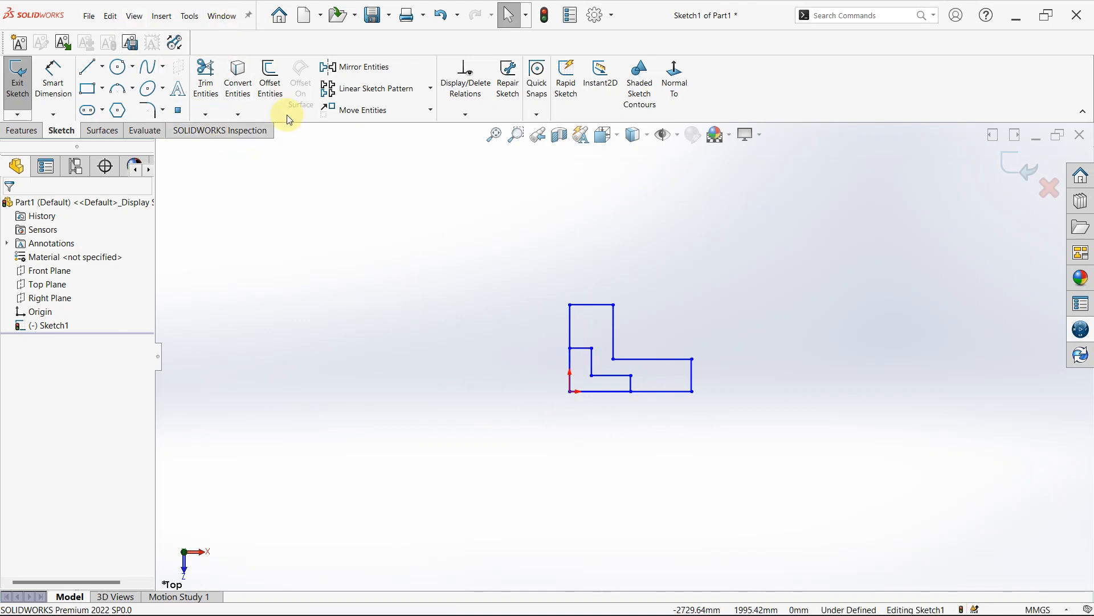
- Start Scale Entities and choose all the lines of both L-shaped outlines as the entities to scale
click(431, 110)
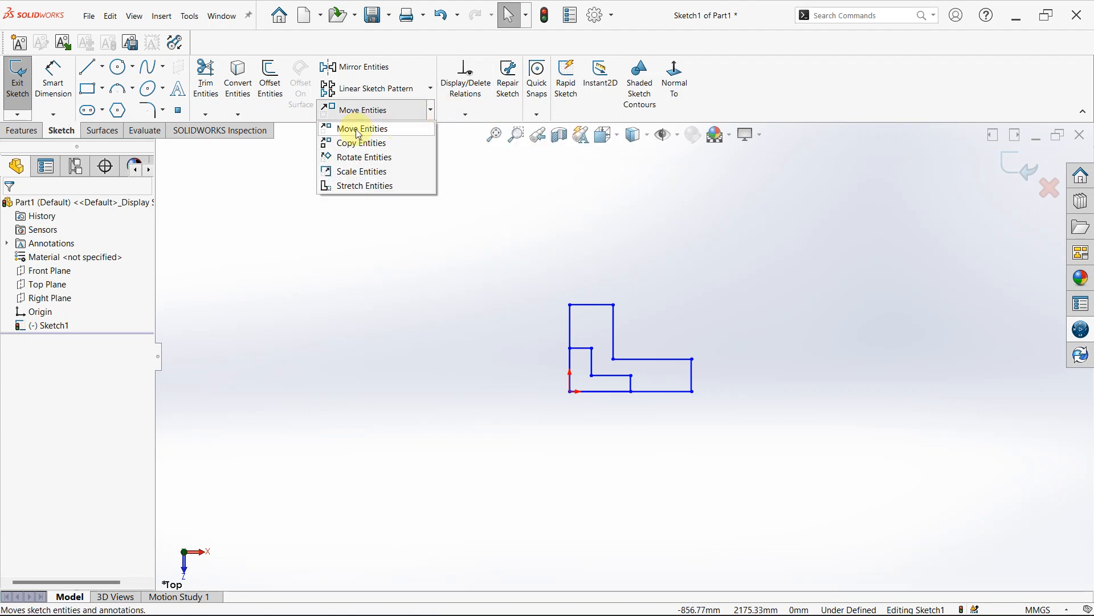
click(346, 171)
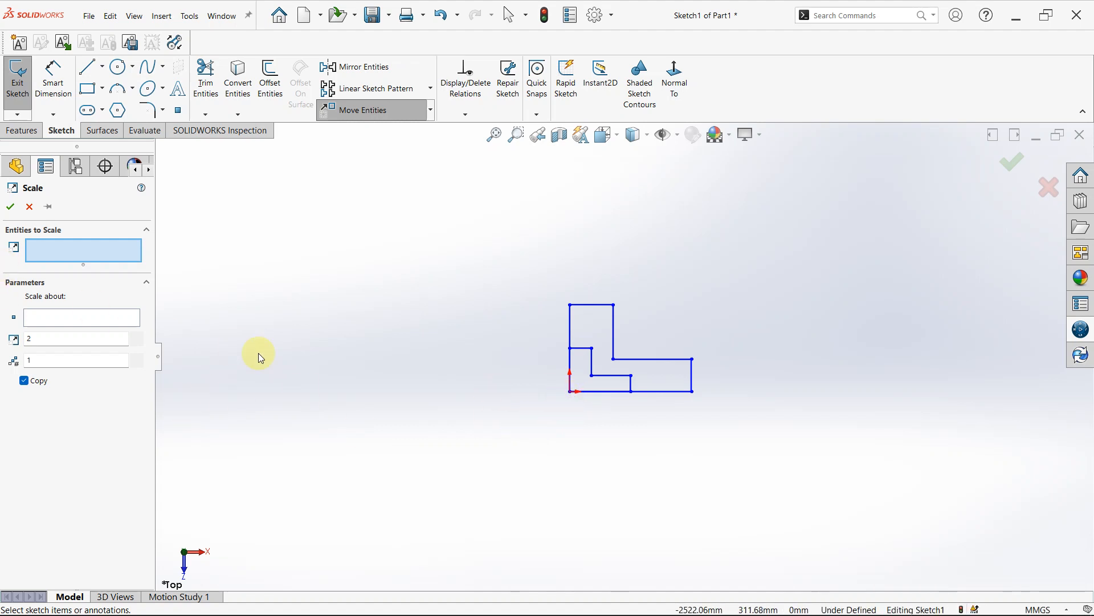
click(613, 359)
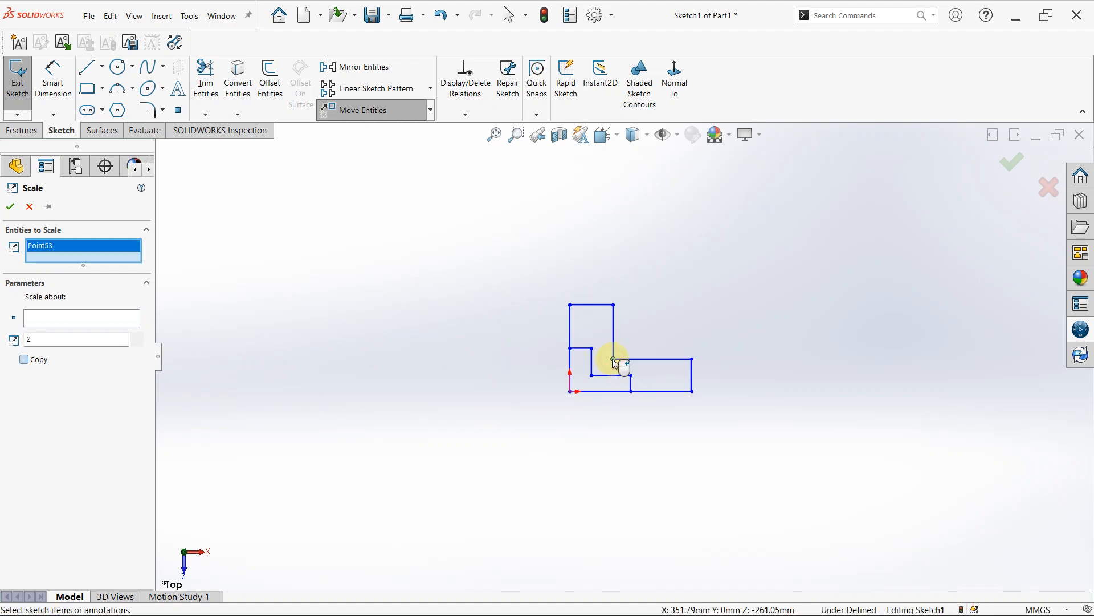
right_click(55, 247)
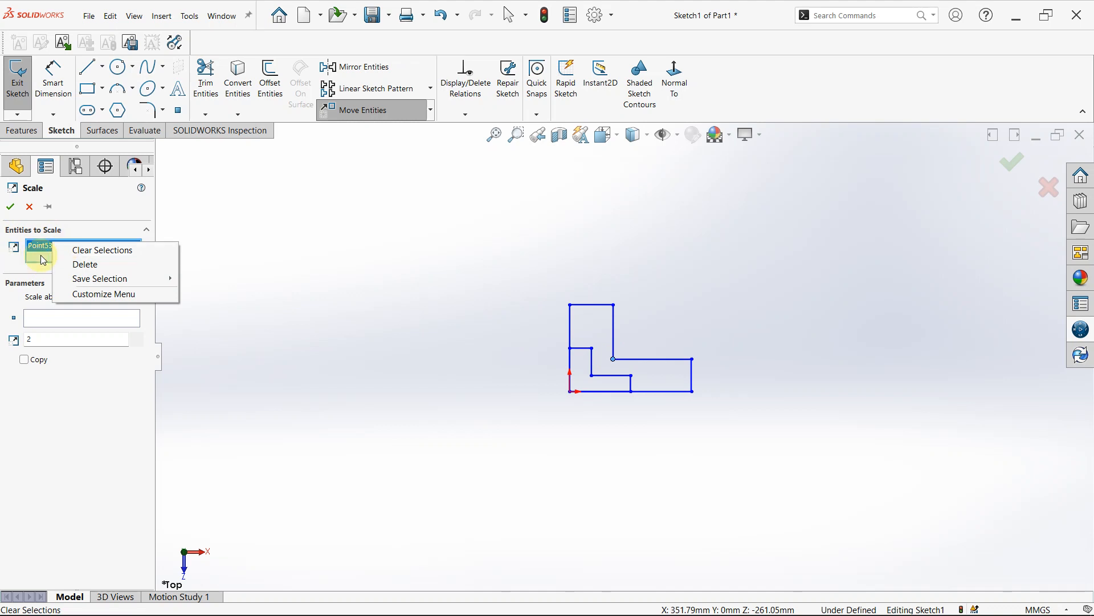
click(108, 255)
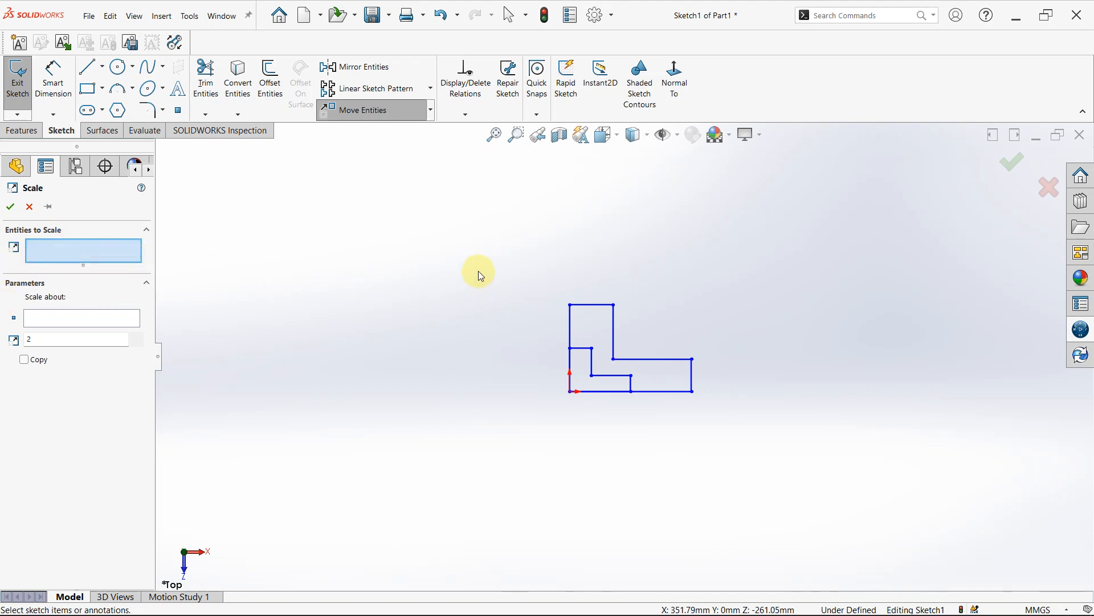
drag(478, 272, 744, 442)
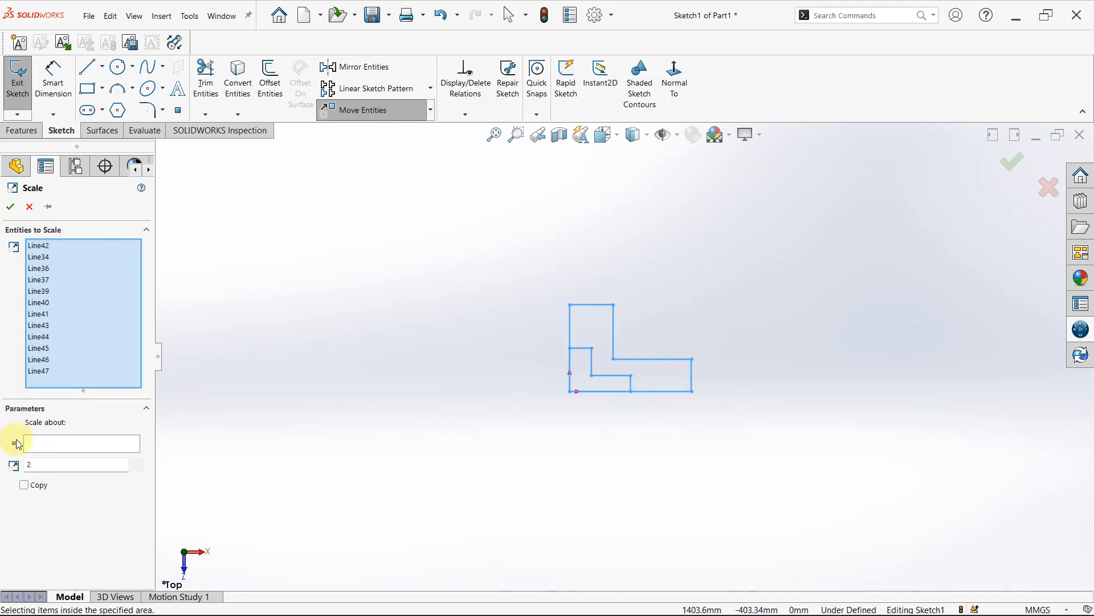
- Define the larger outline's inner corner as the scale point and set the scale factor to 4
click(36, 445)
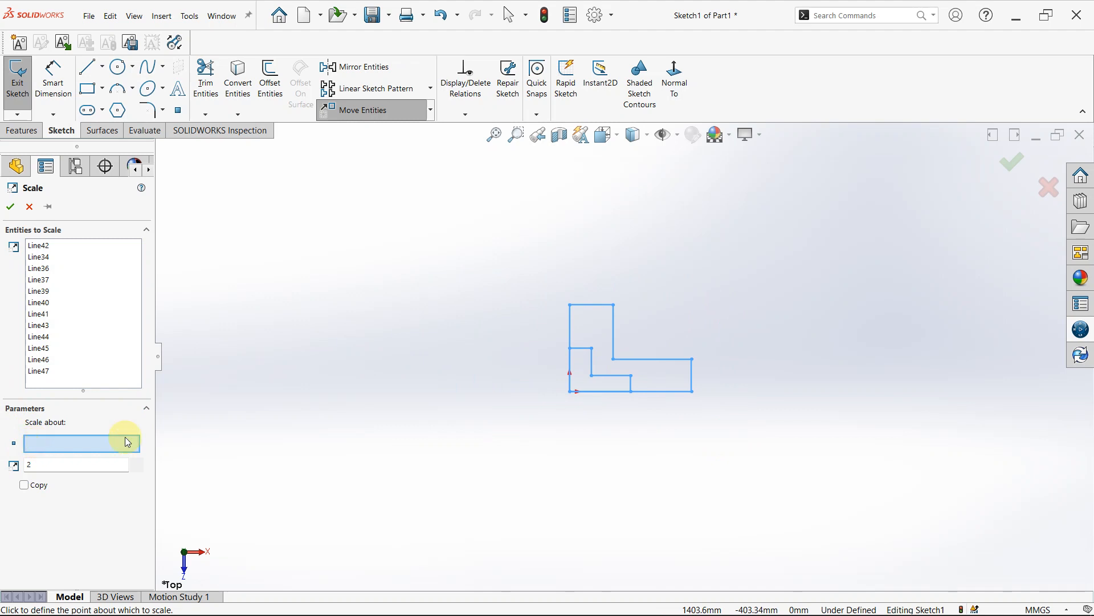
click(614, 360)
mouse_move(17, 465)
mouse_down()
mouse_move(61, 464)
mouse_move(25, 464)
mouse_up()
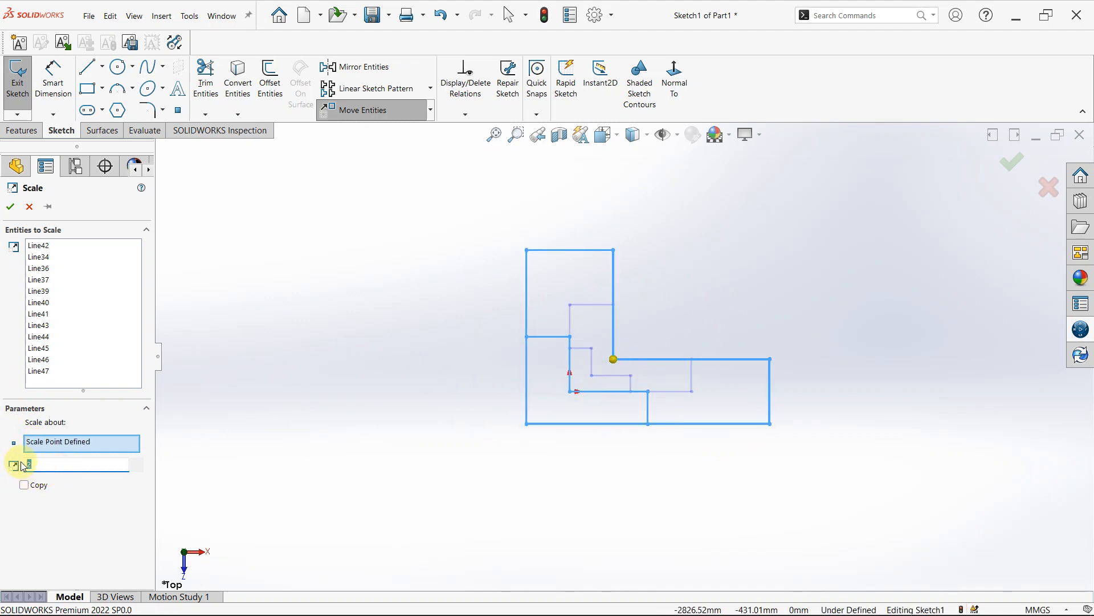
text(4)
key(Return)
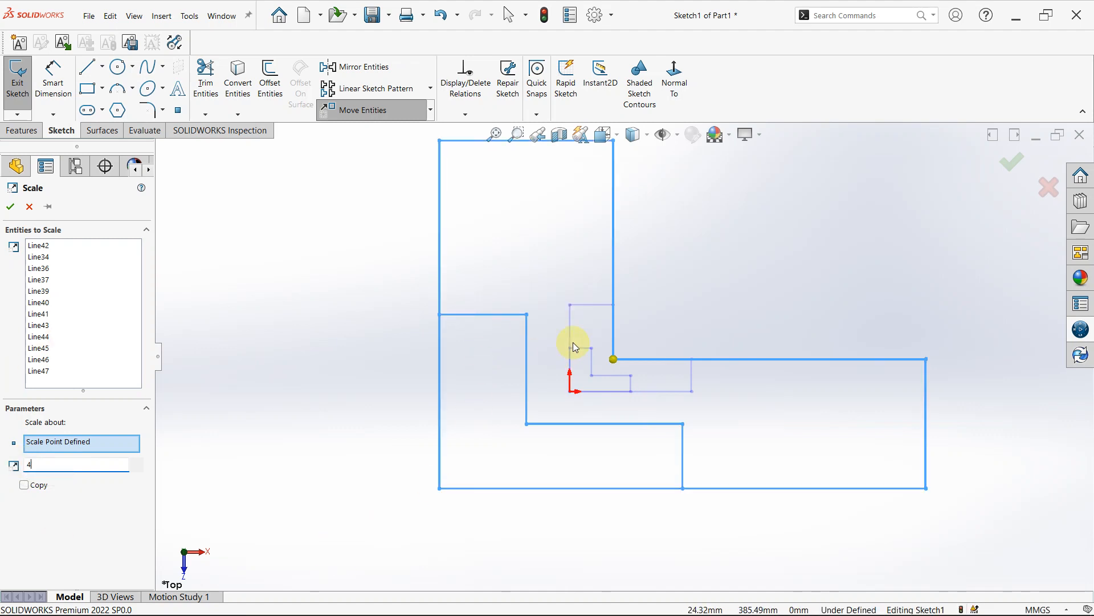
scroll(624, 353, up, 3)
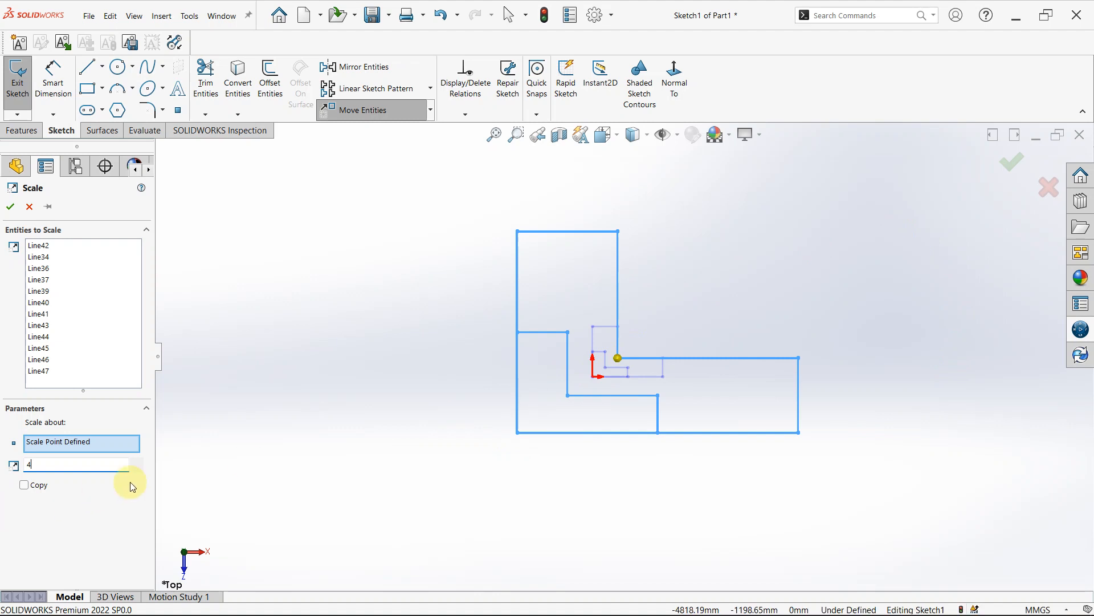
- Try the upper-right corner of the larger outline's vertical leg as the scale point
click(110, 443)
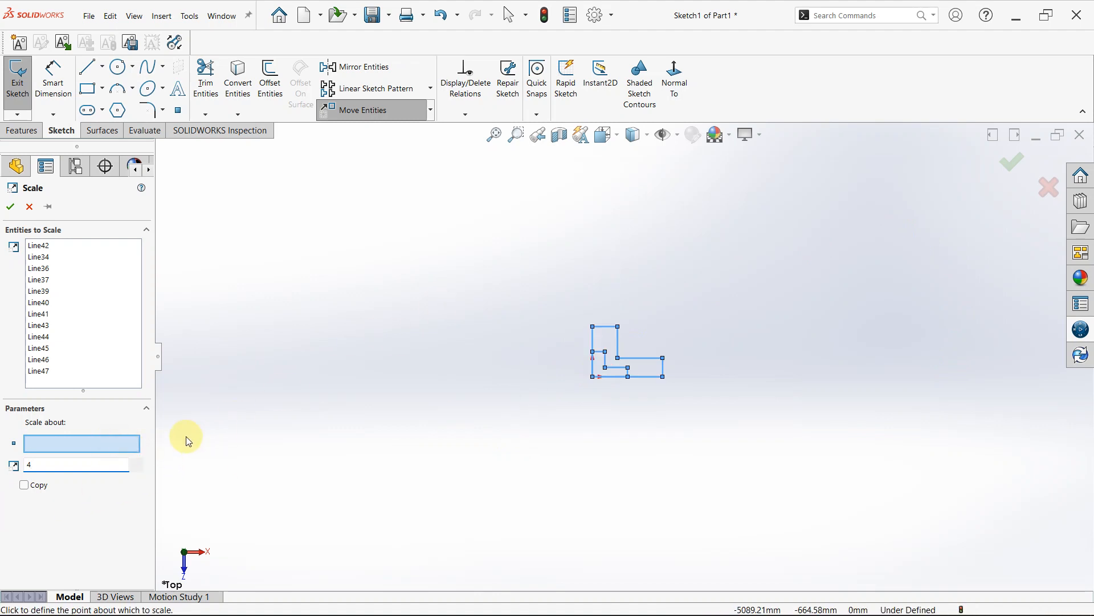
click(618, 326)
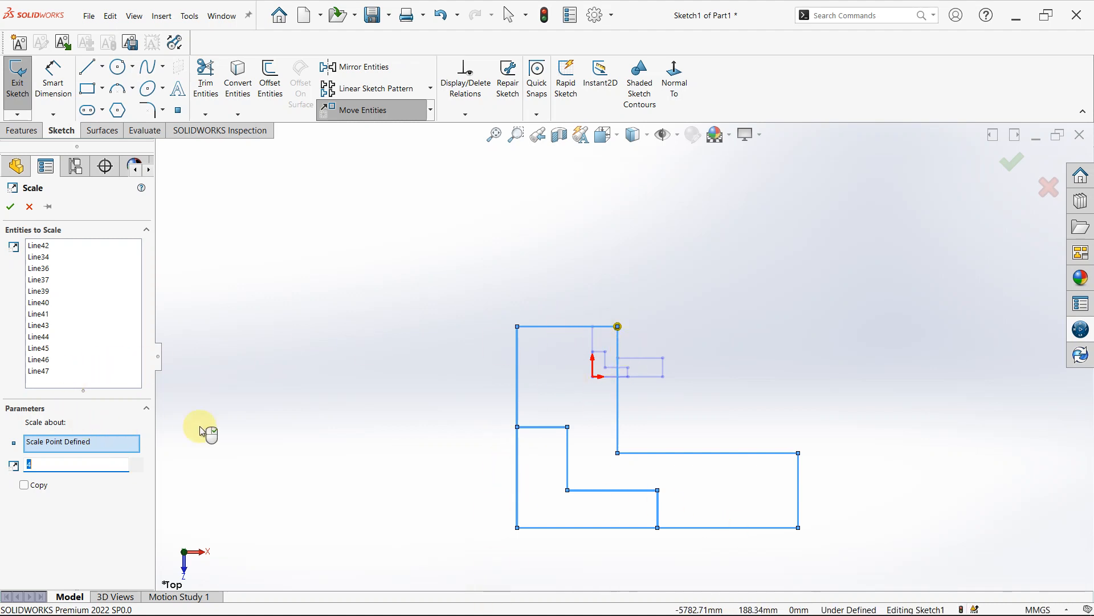
click(798, 453)
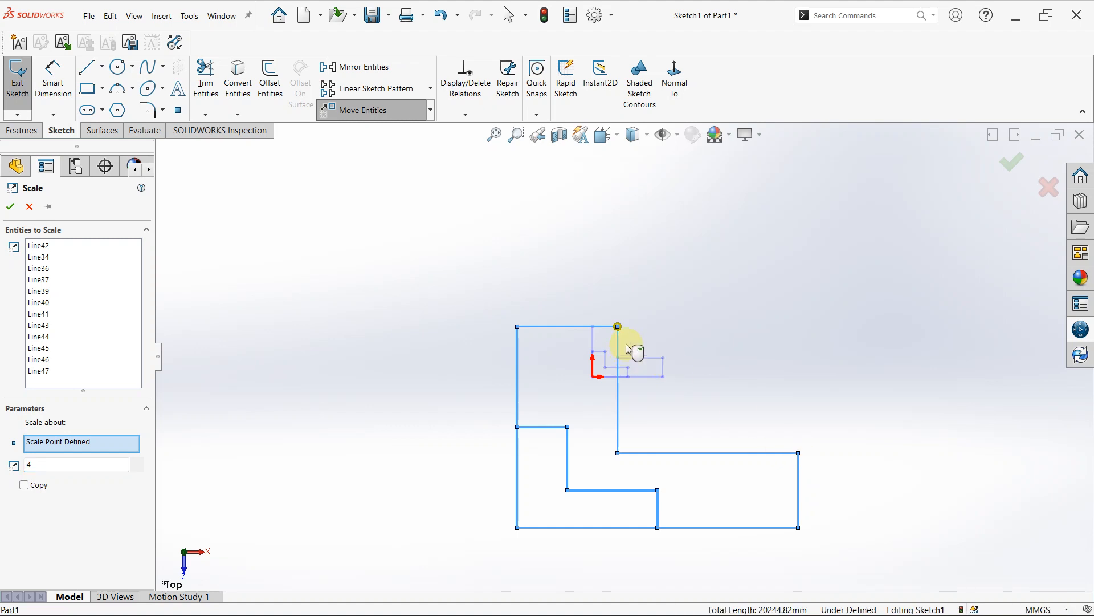
- Scale both outlines by a factor of 4 about the upper-right corner of the horizontal leg, with Copy off
click(119, 444)
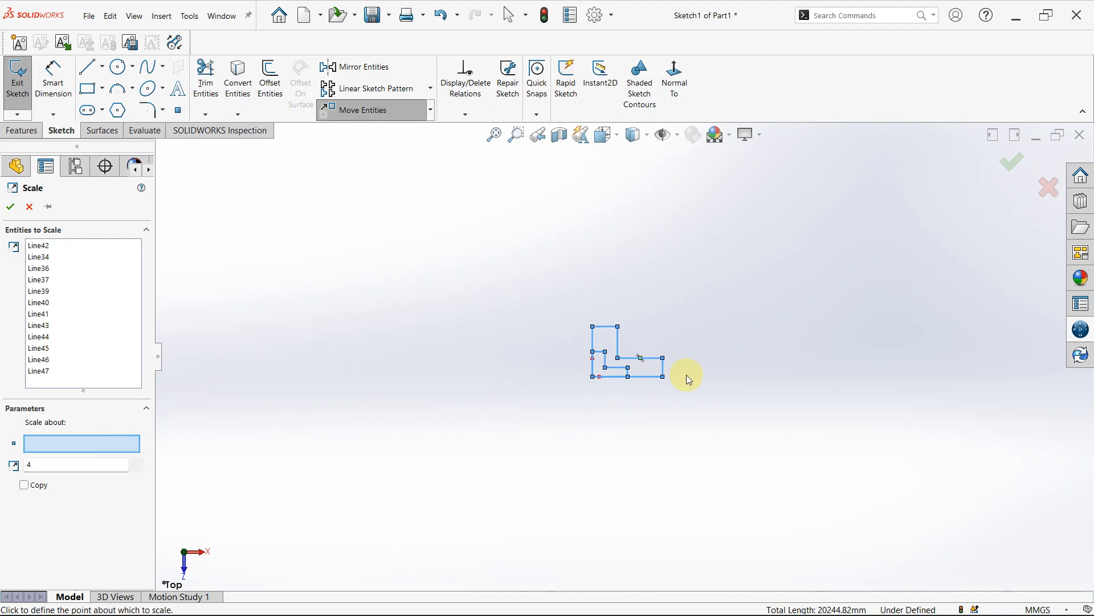
click(663, 358)
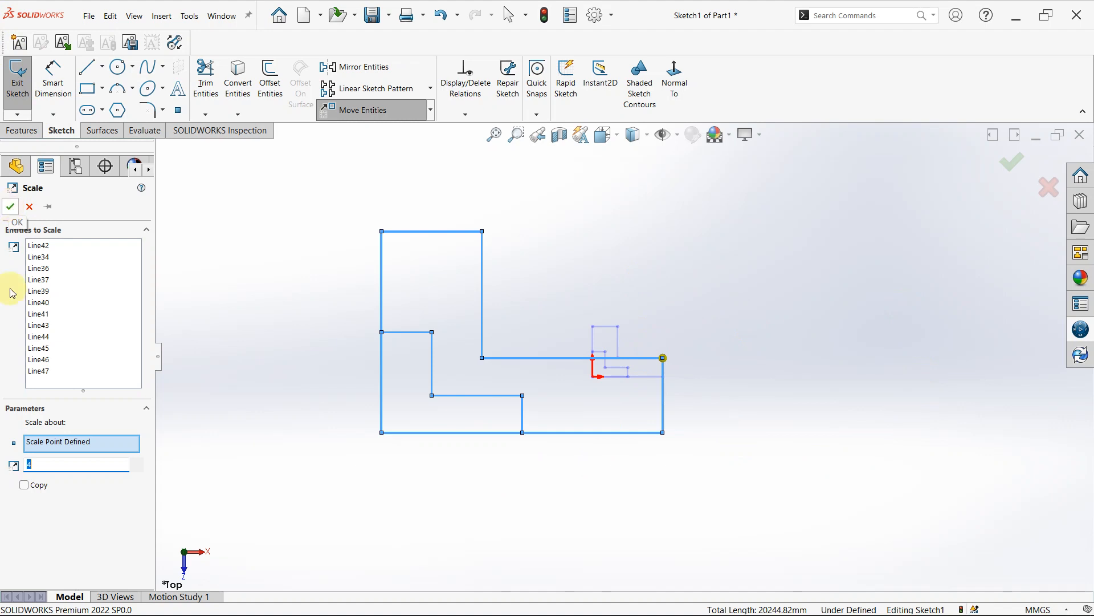
click(25, 486)
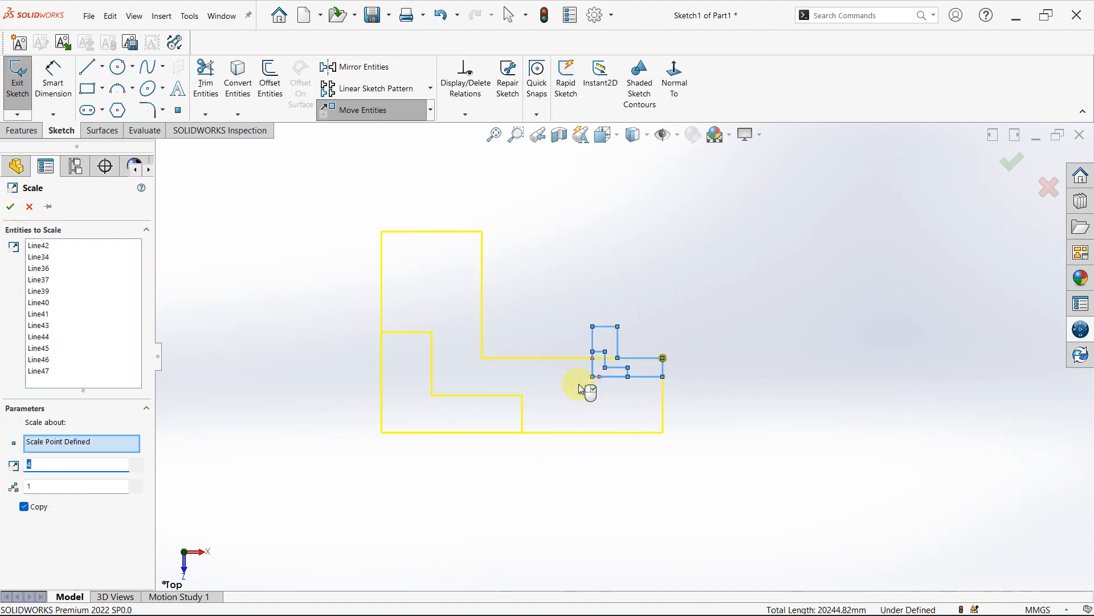
click(24, 507)
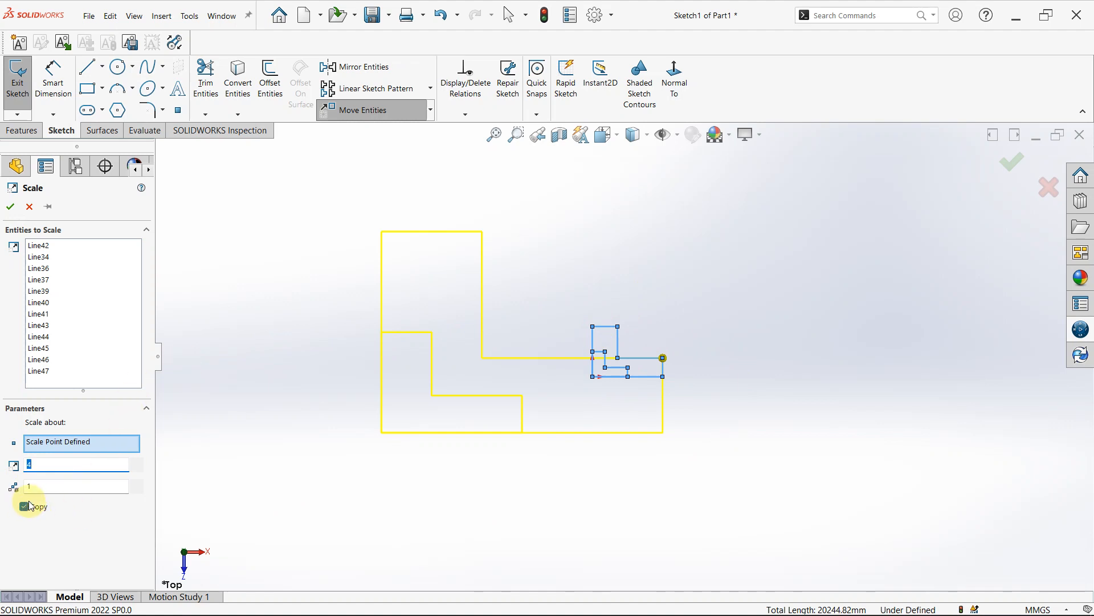
click(27, 505)
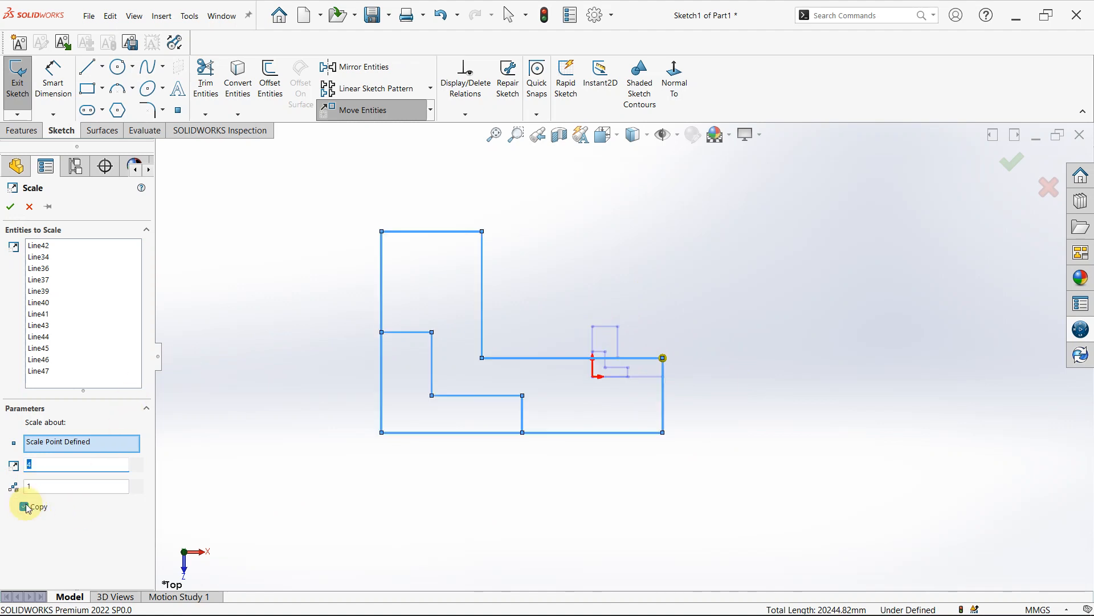
click(14, 207)
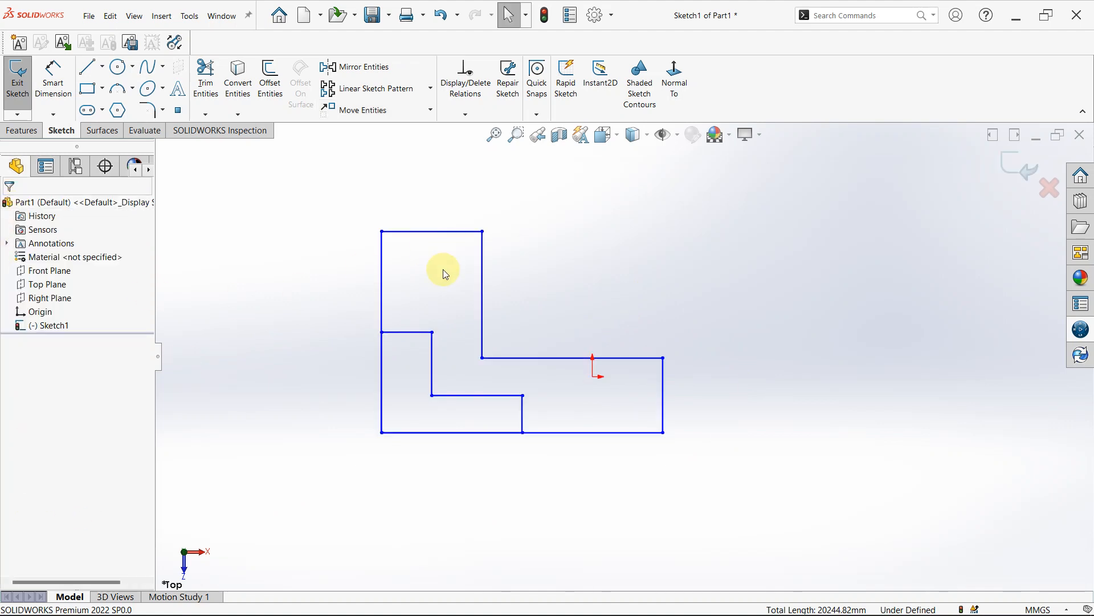
- Stretch the upper, lower and end lines of the larger outline's horizontal leg toward the lower right using From/To, based on a point below it
scroll(444, 269, up, 2)
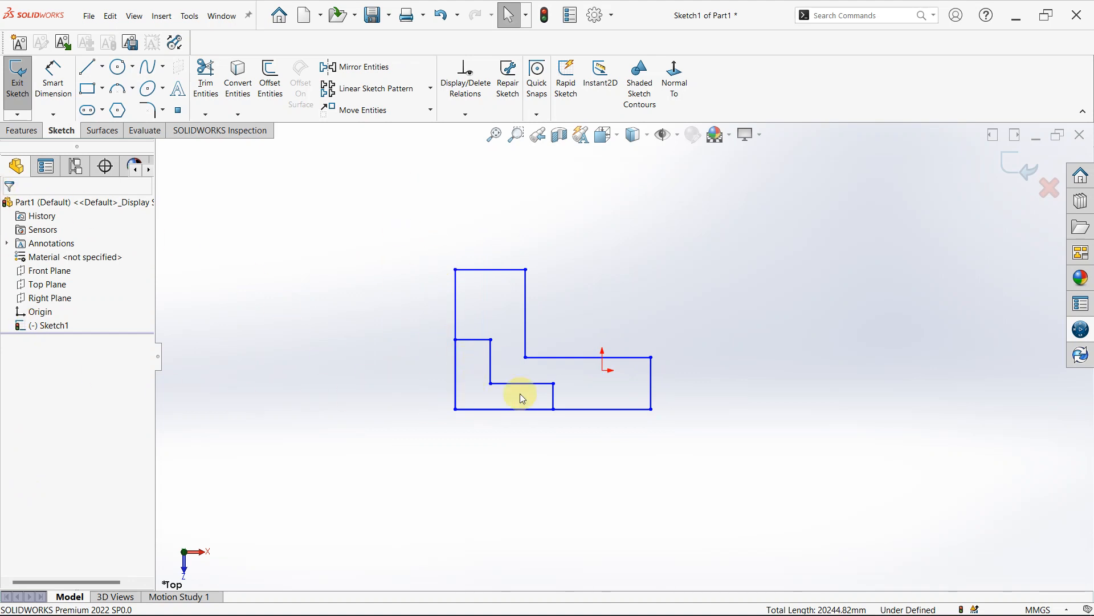
click(431, 110)
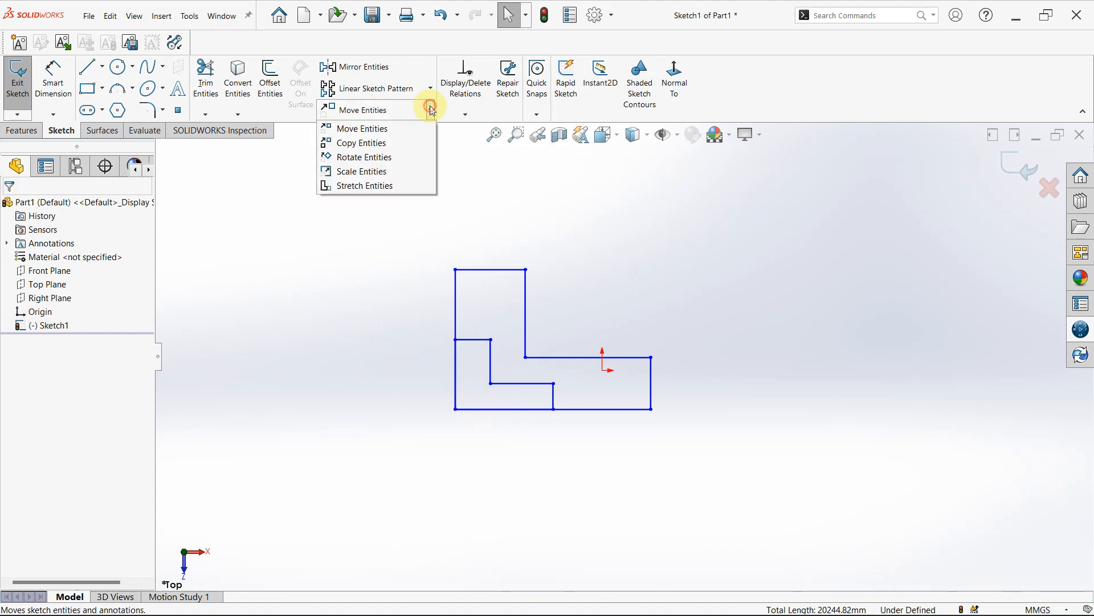
click(388, 187)
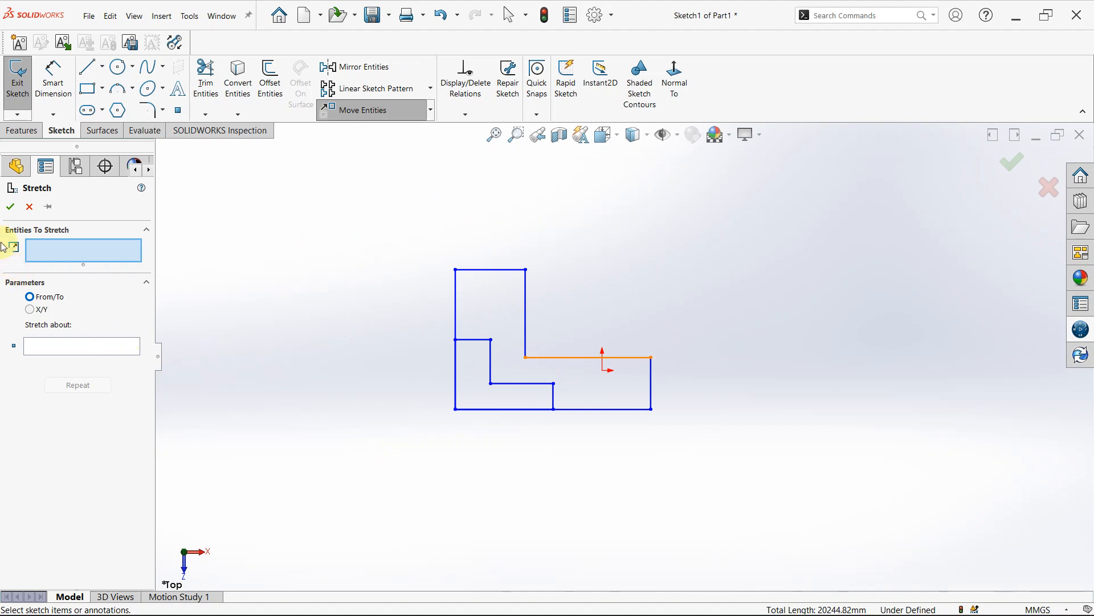
click(585, 360)
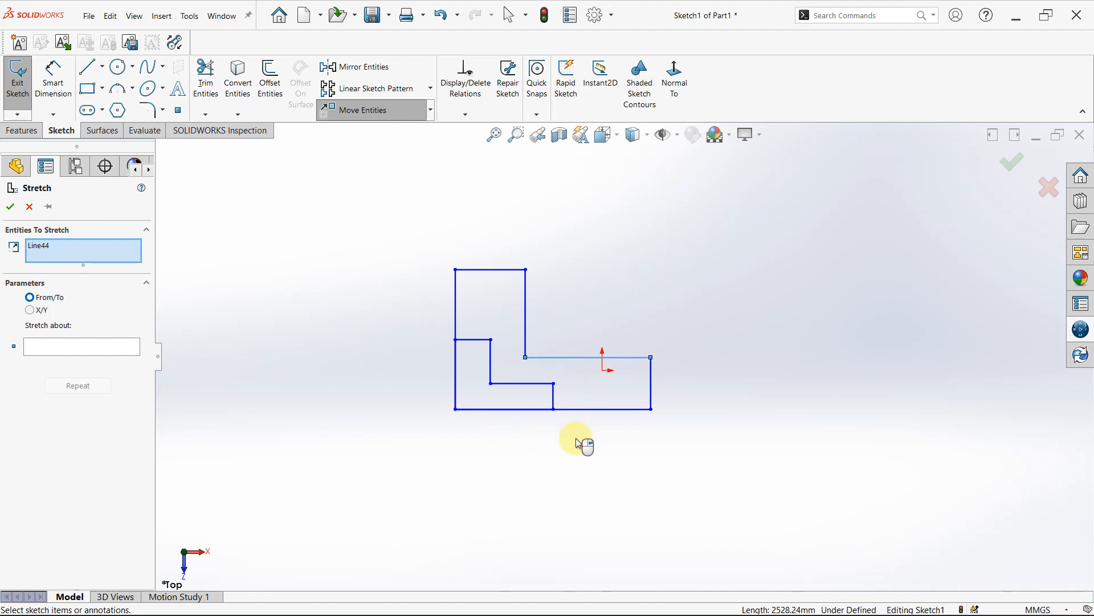
click(569, 416)
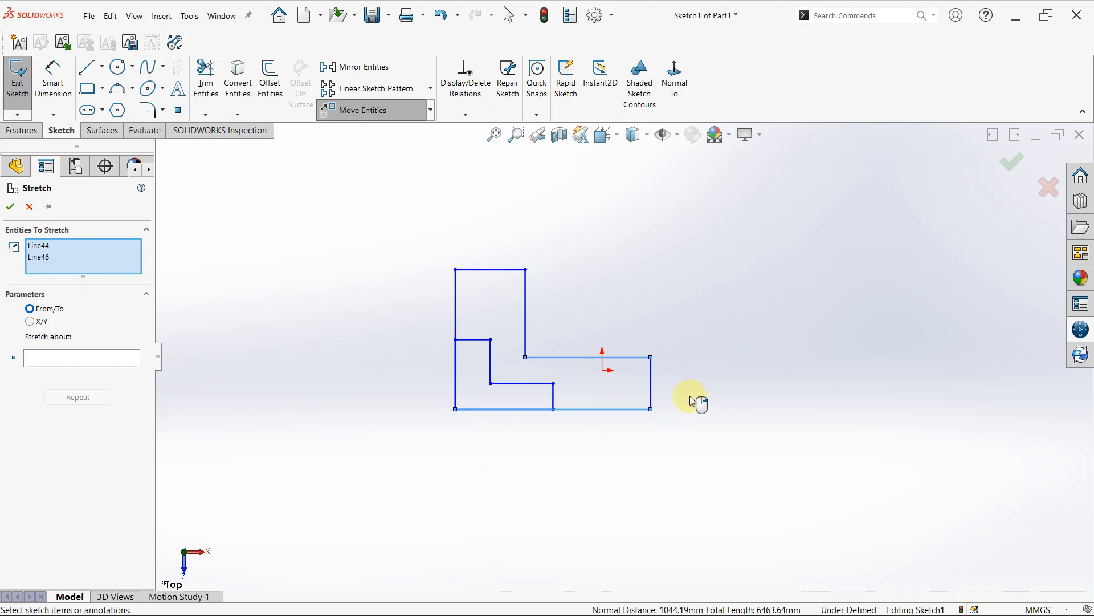
click(651, 388)
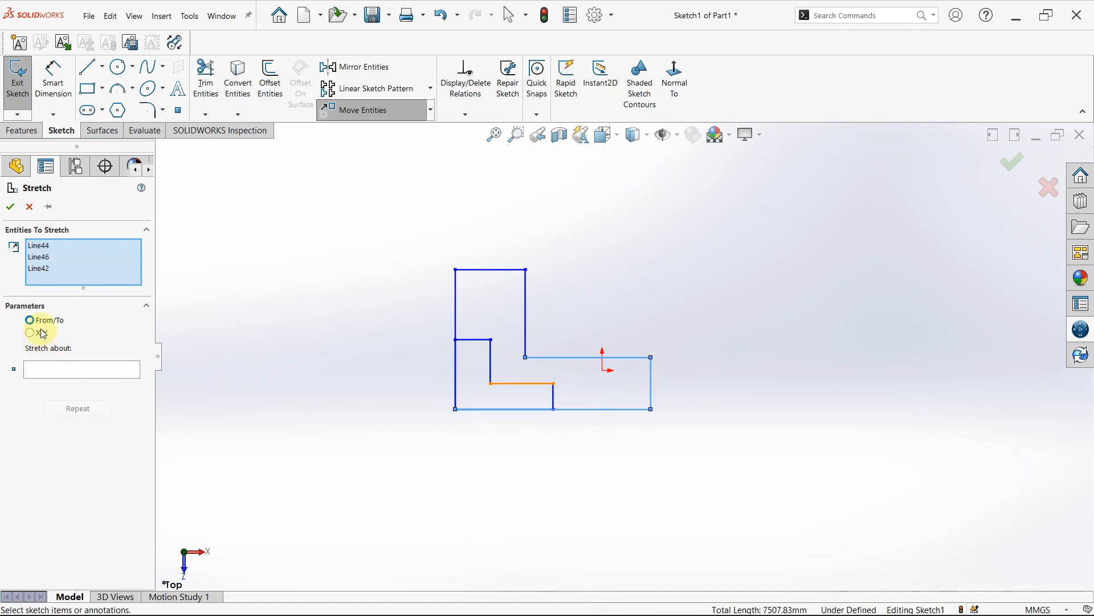
click(53, 367)
click(621, 437)
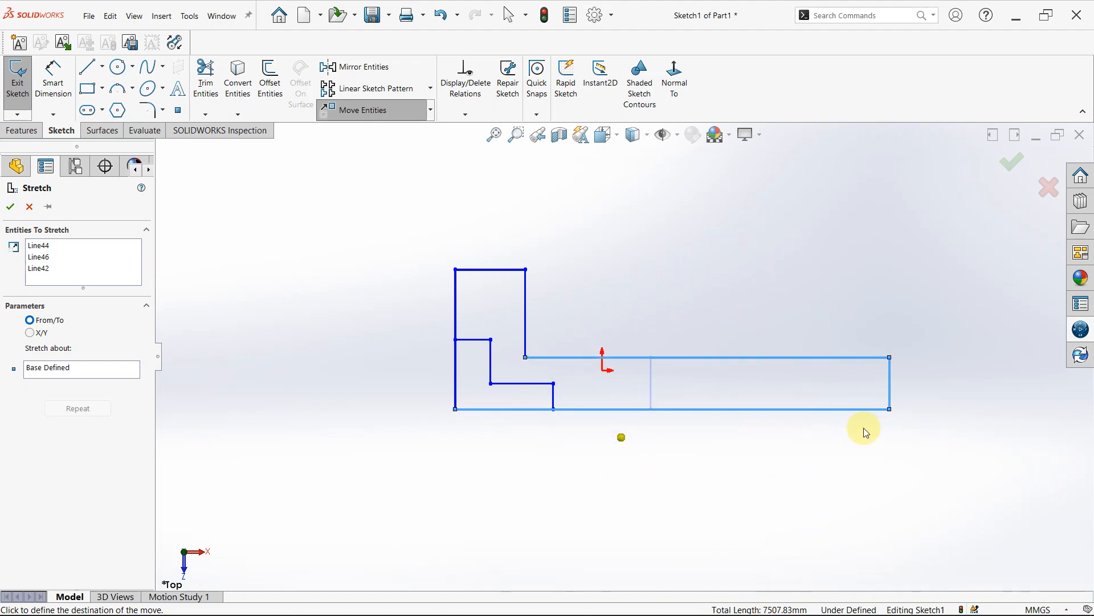
click(825, 485)
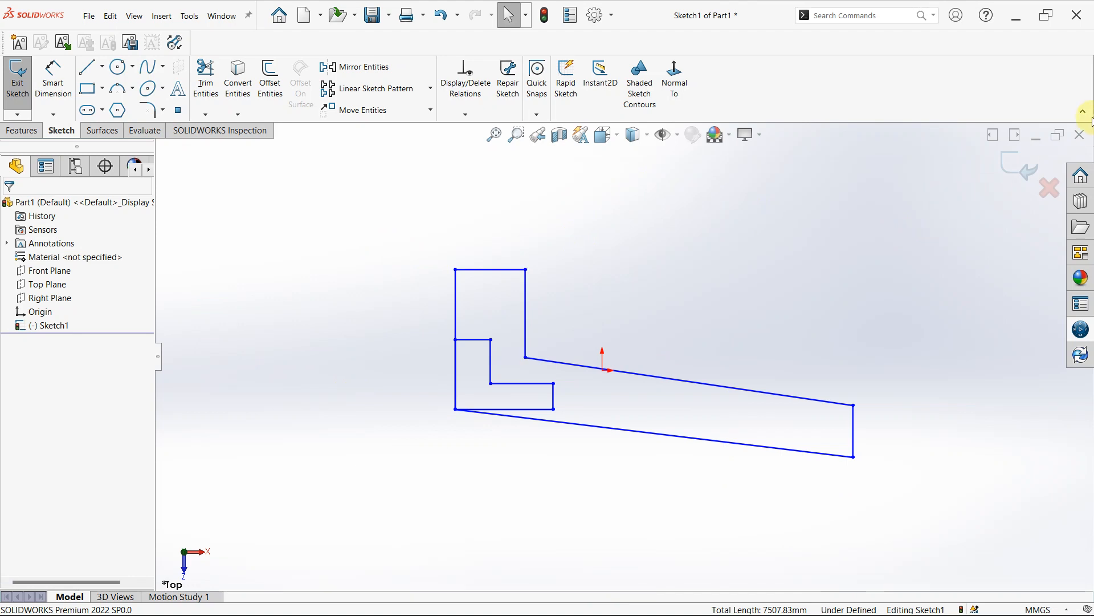
- Delete all the geometry in the sketch
mouse_move(306, 198)
mouse_down()
mouse_move(311, 231)
mouse_move(853, 599)
mouse_move(992, 609)
mouse_up()
key(Delete)
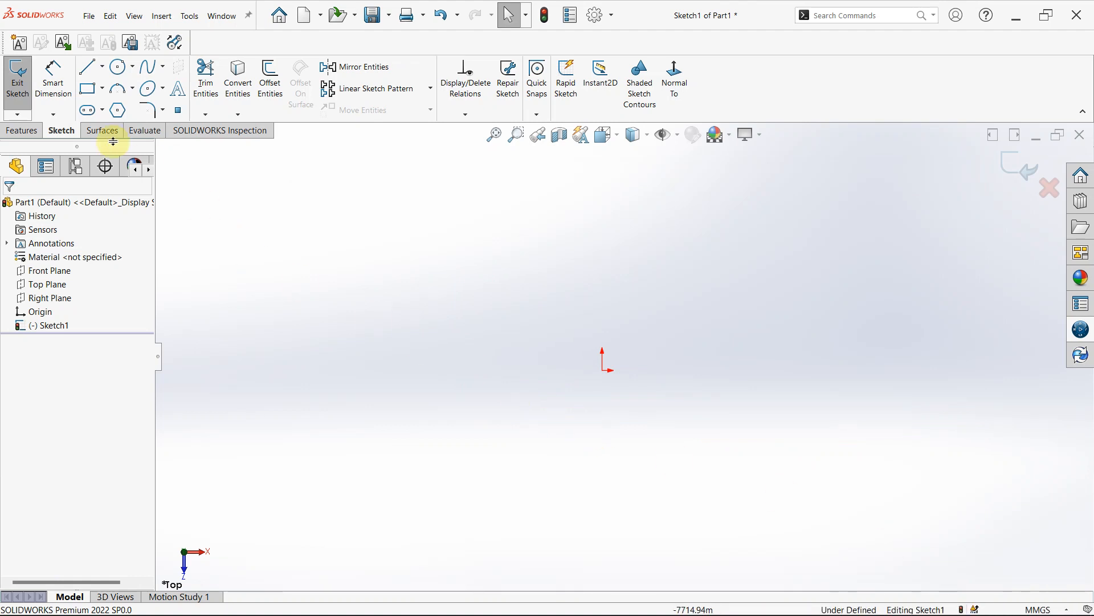
click(33, 133)
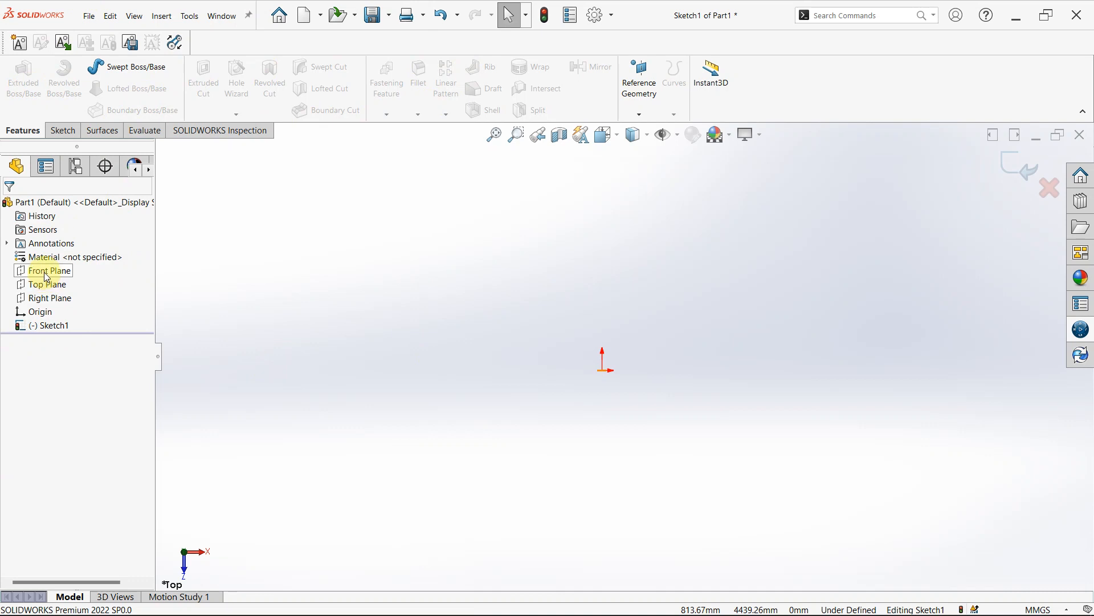
click(56, 131)
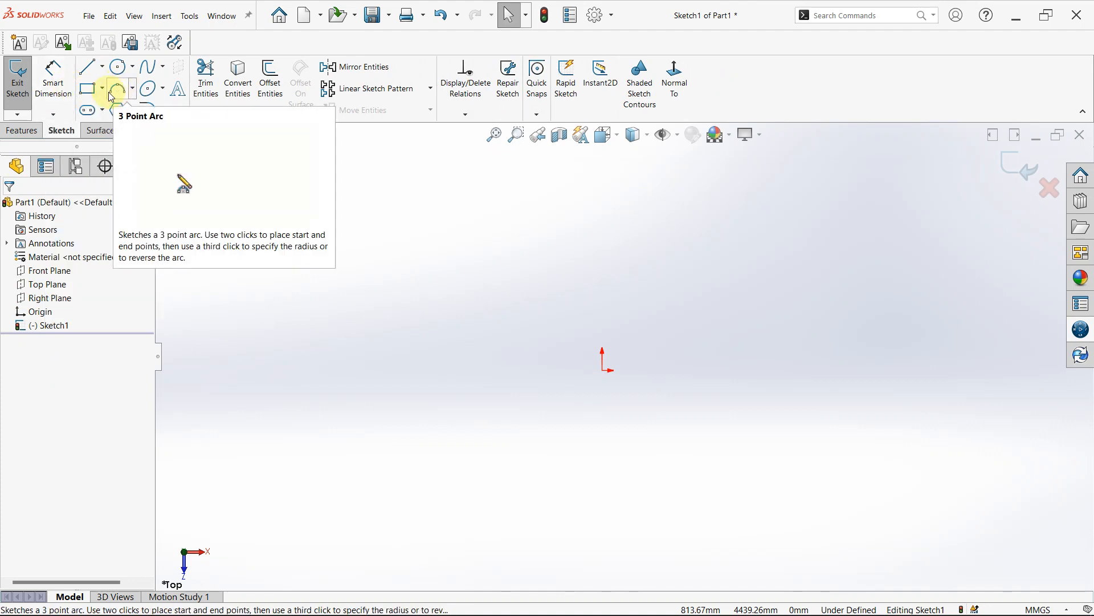
- Draw a corner rectangle up and right from the origin, and a smaller one about 2353 by 1871 mm inside it, starting on its top edge
click(90, 89)
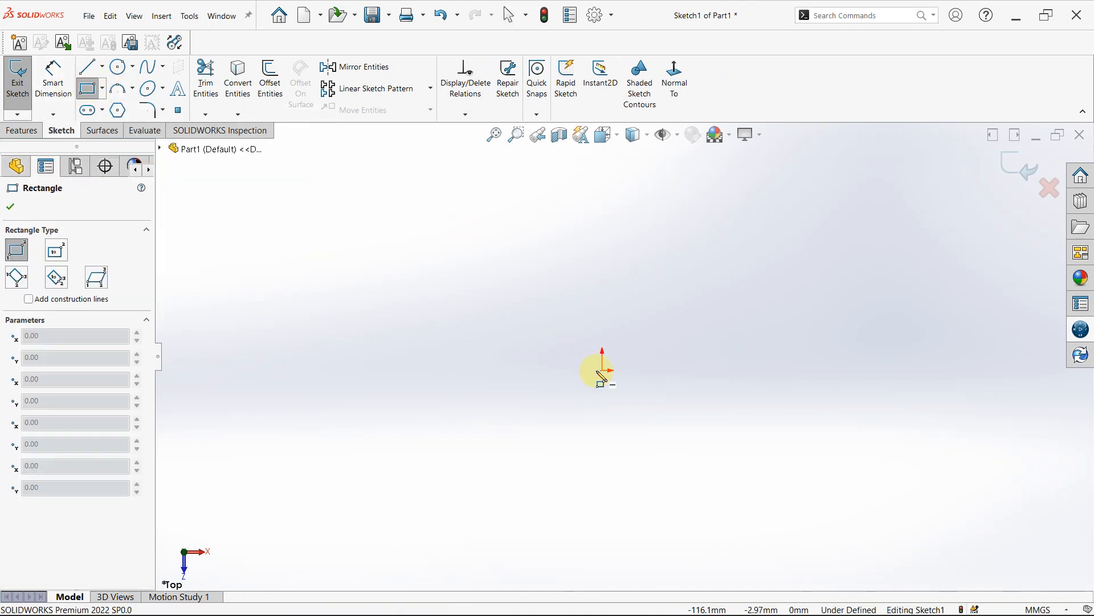
click(603, 354)
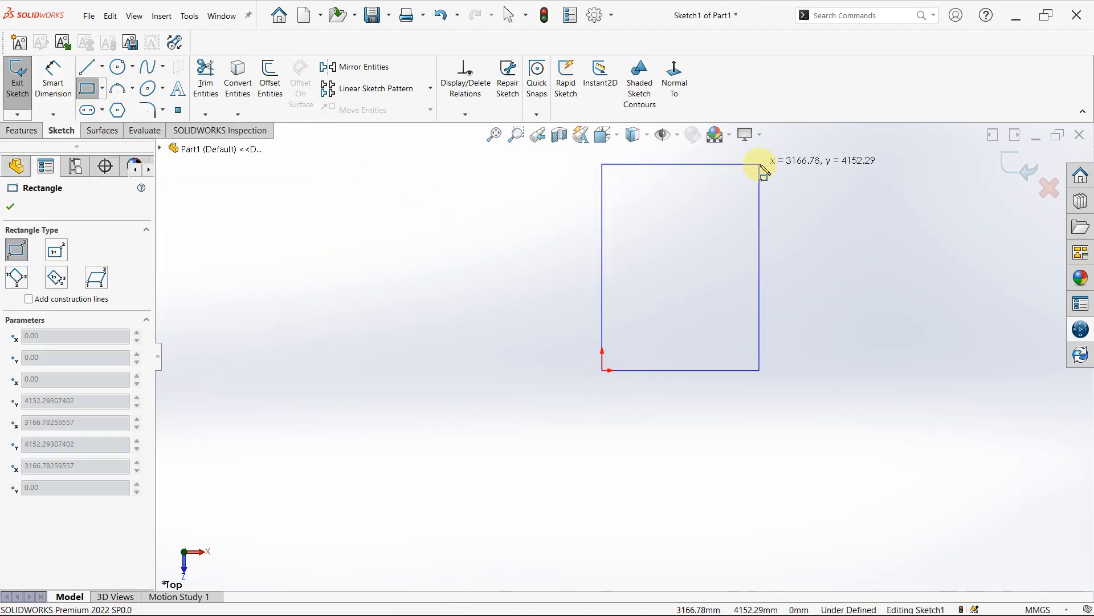
click(838, 211)
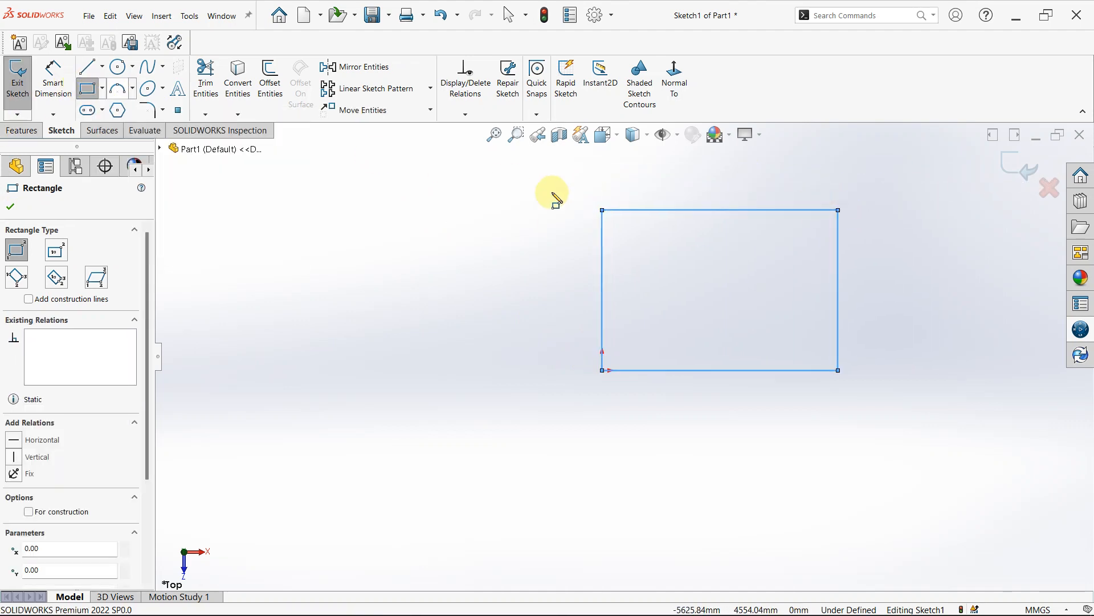
click(660, 211)
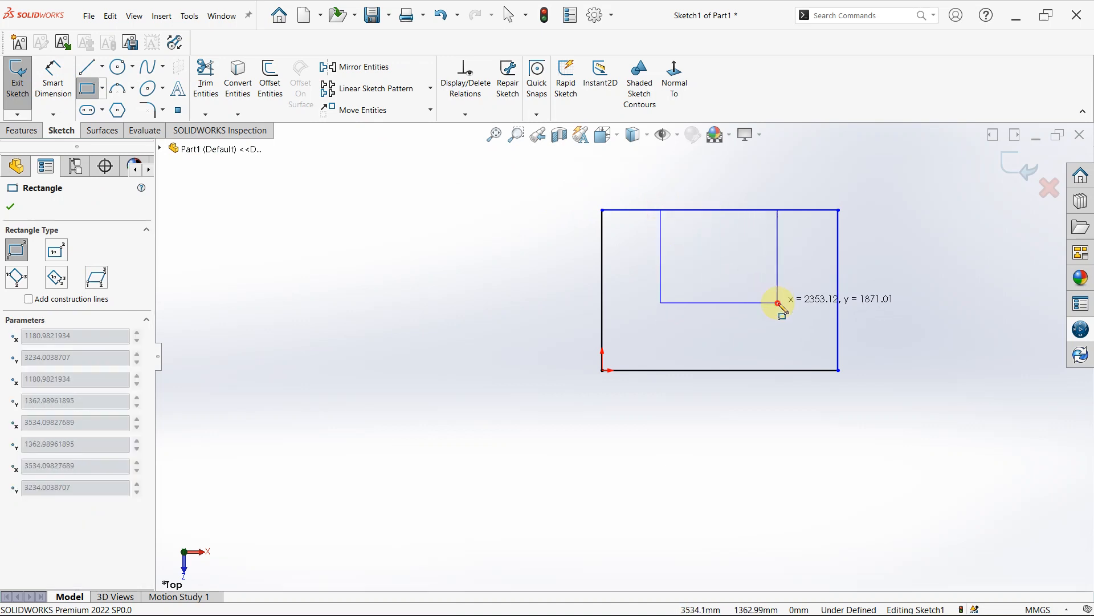
click(778, 302)
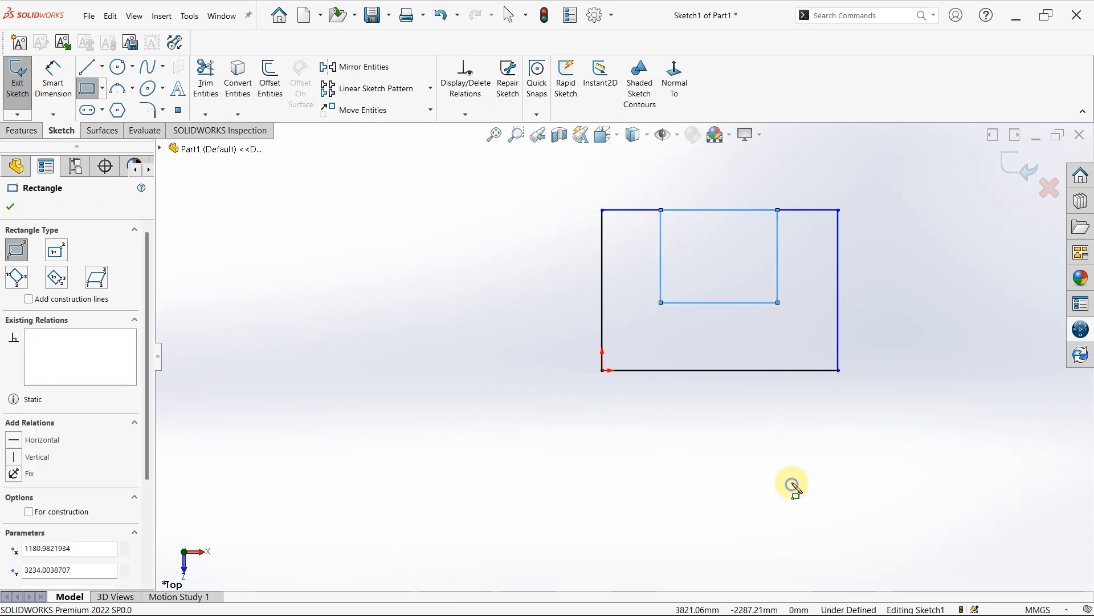
- Dimension the larger rectangle's bottom edge with Smart Dimension and set its length to 4500 mm
right_drag(794, 484, 793, 399)
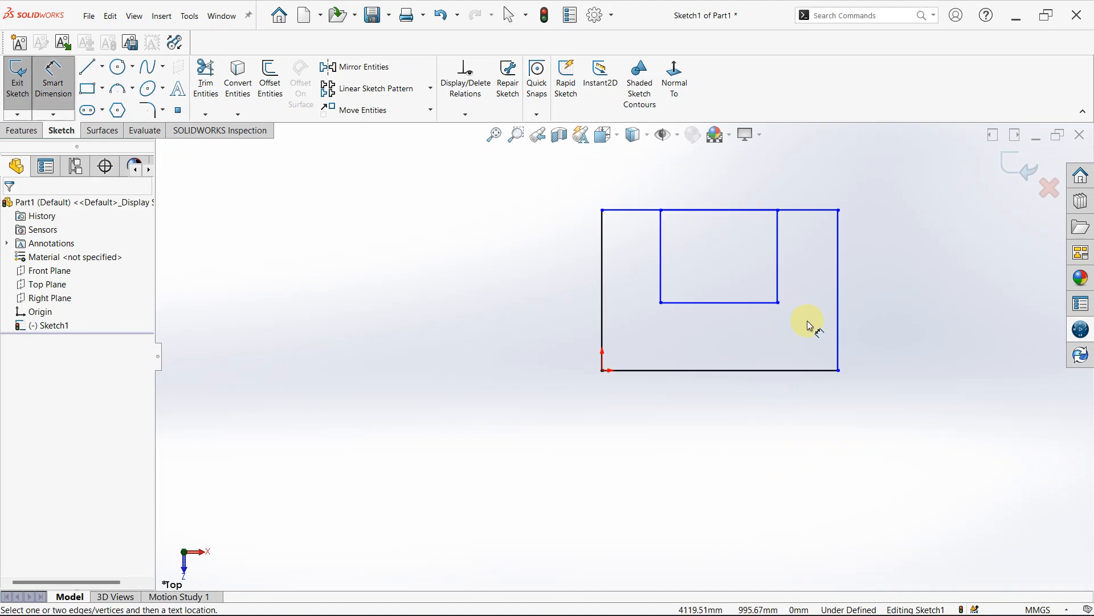
click(698, 370)
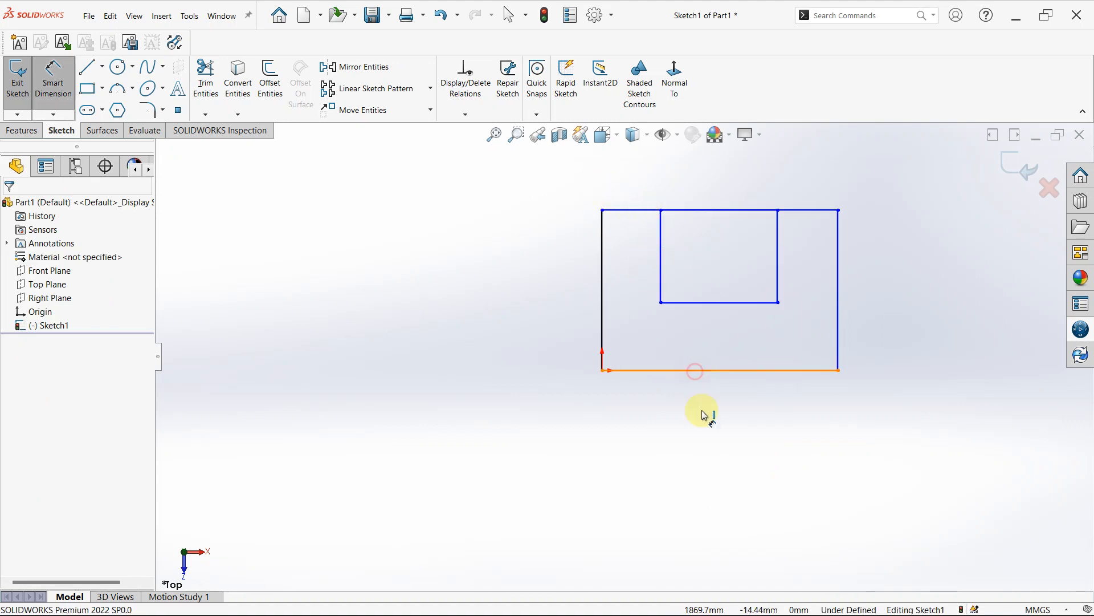
click(719, 445)
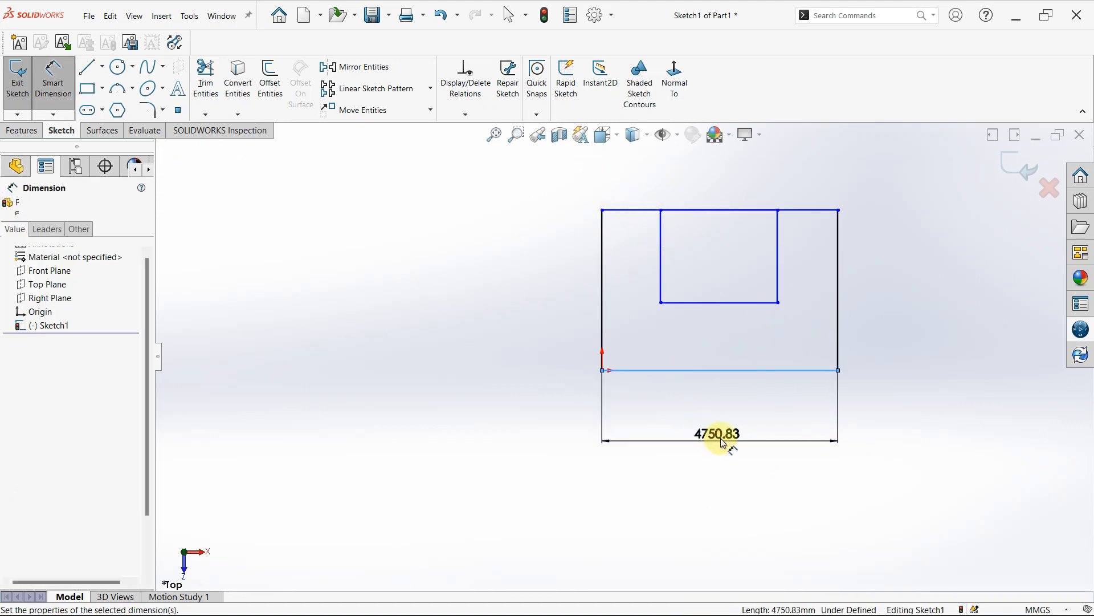
text(1500)
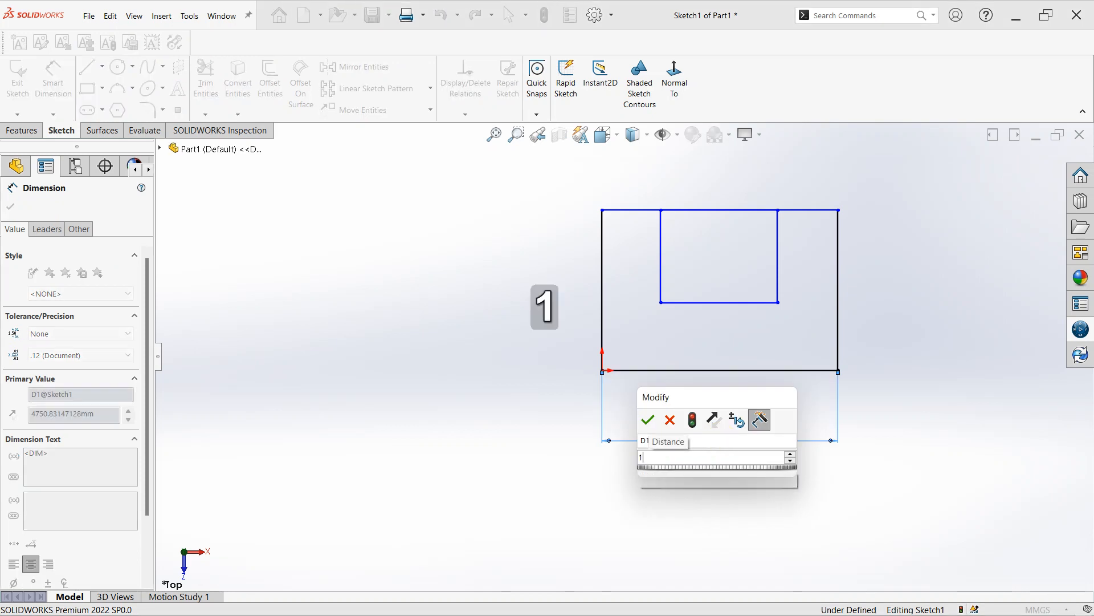
key(BackSpace)
key(BackSpace)
key(BackSpace)
key(BackSpace)
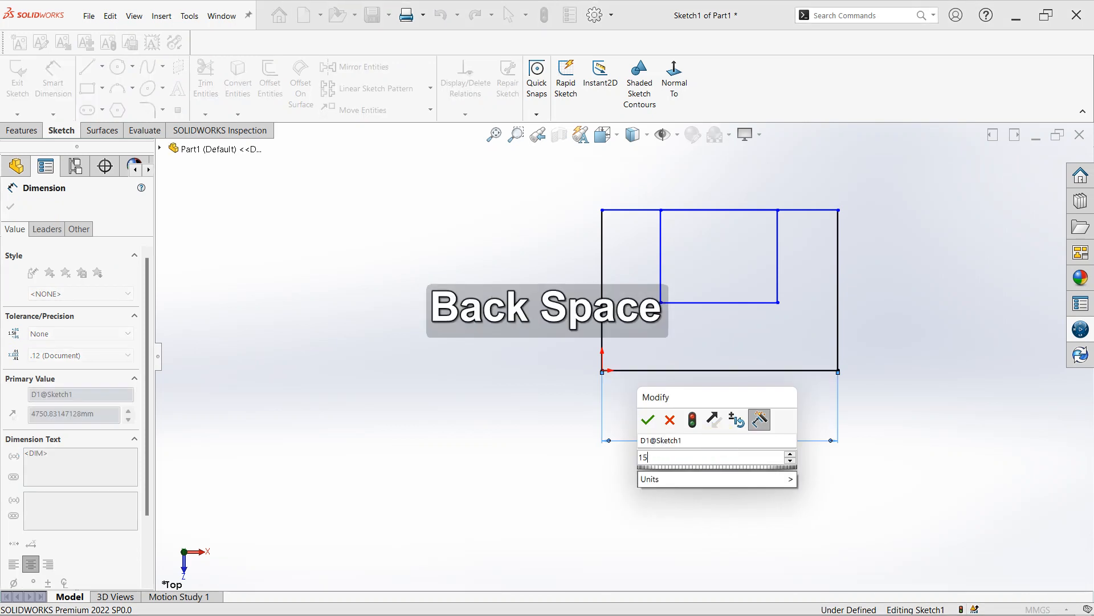
text(4500)
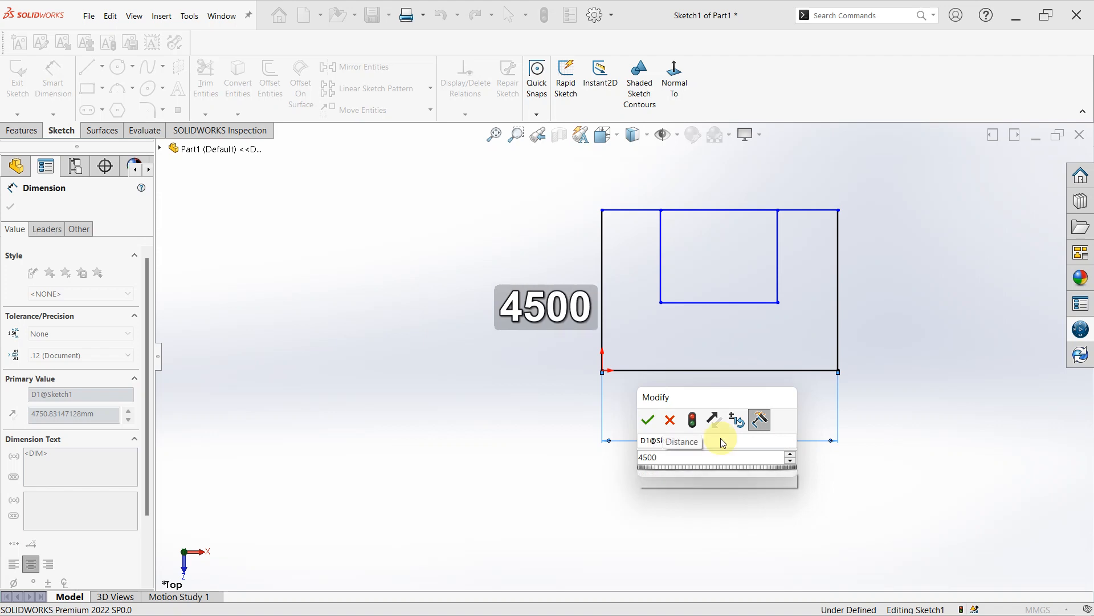
key(Return)
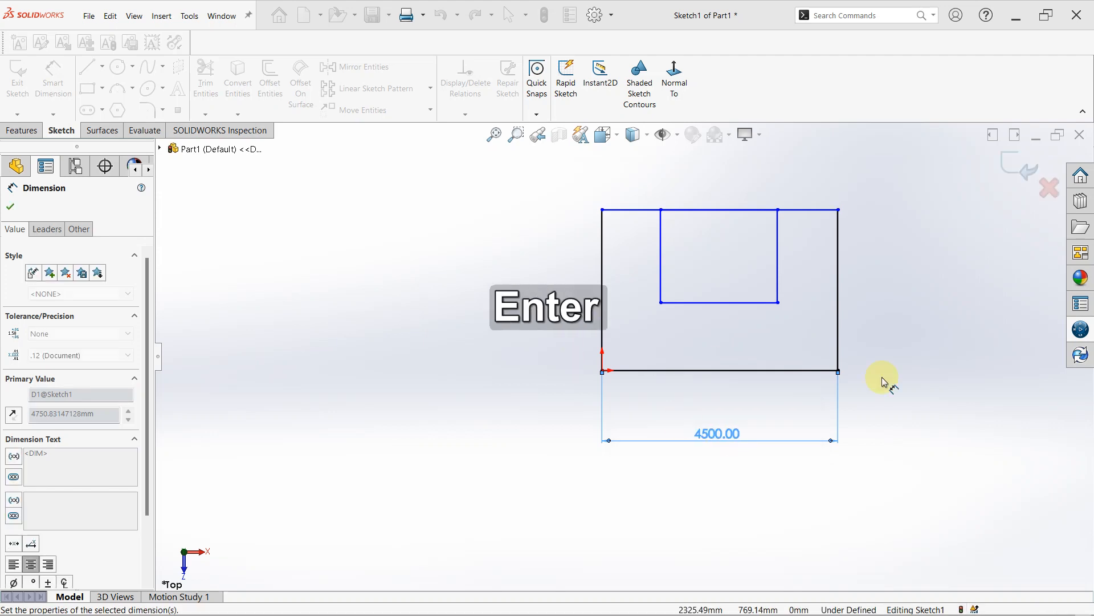
- Dimension the gap between the left sides of the inner and outer rectangles and set it to 1000 mm
click(662, 256)
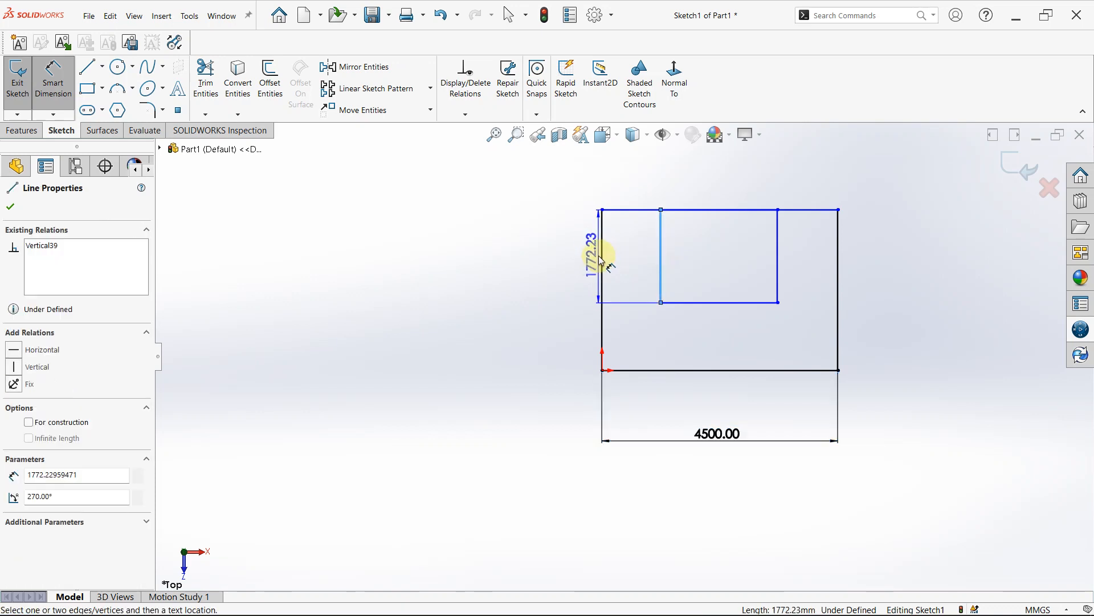
click(604, 260)
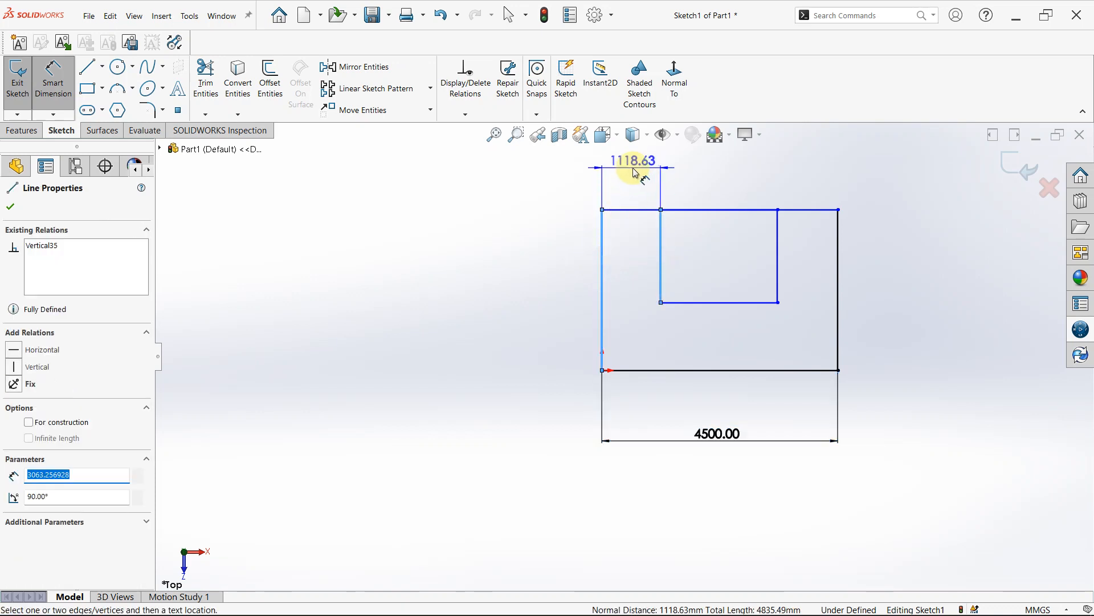
click(636, 173)
text(1)
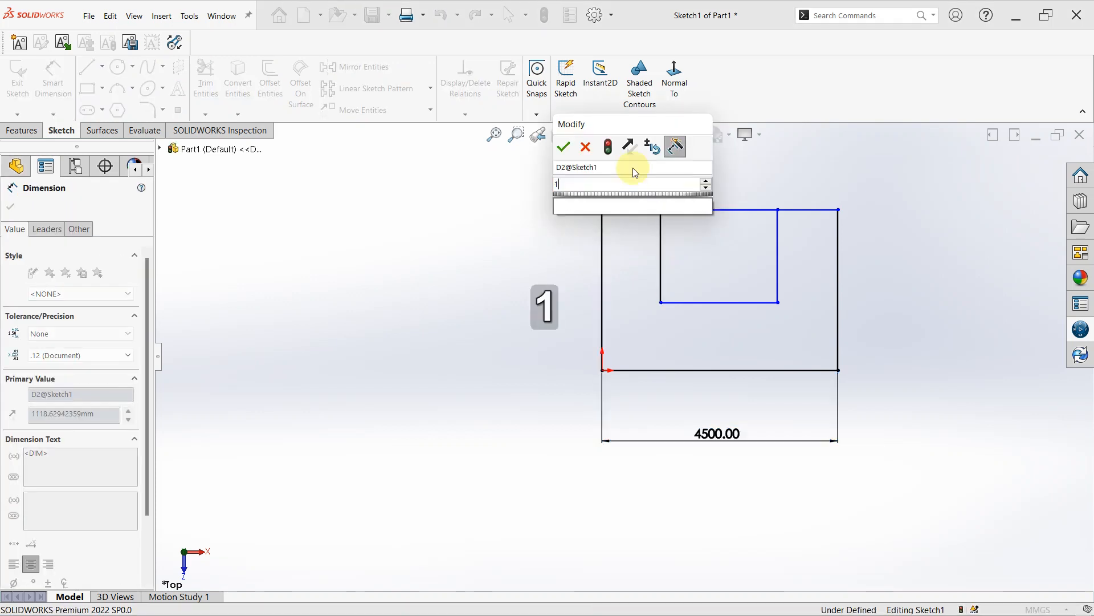
text(000)
key(Return)
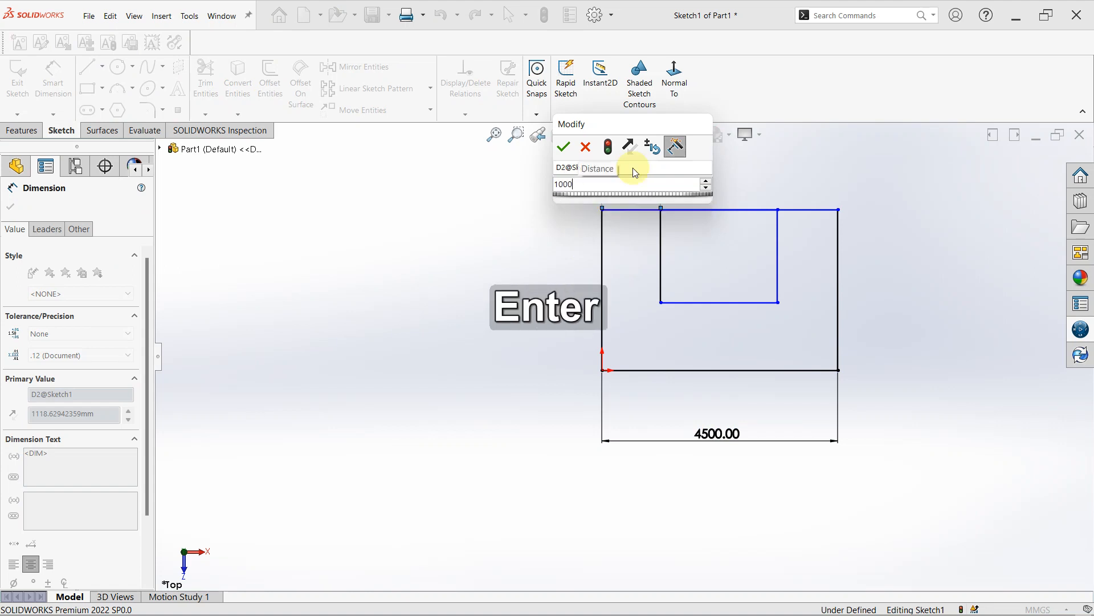
- Dimension the gap between the right sides of the inner and outer rectangles and set it to 1000 mm
click(773, 268)
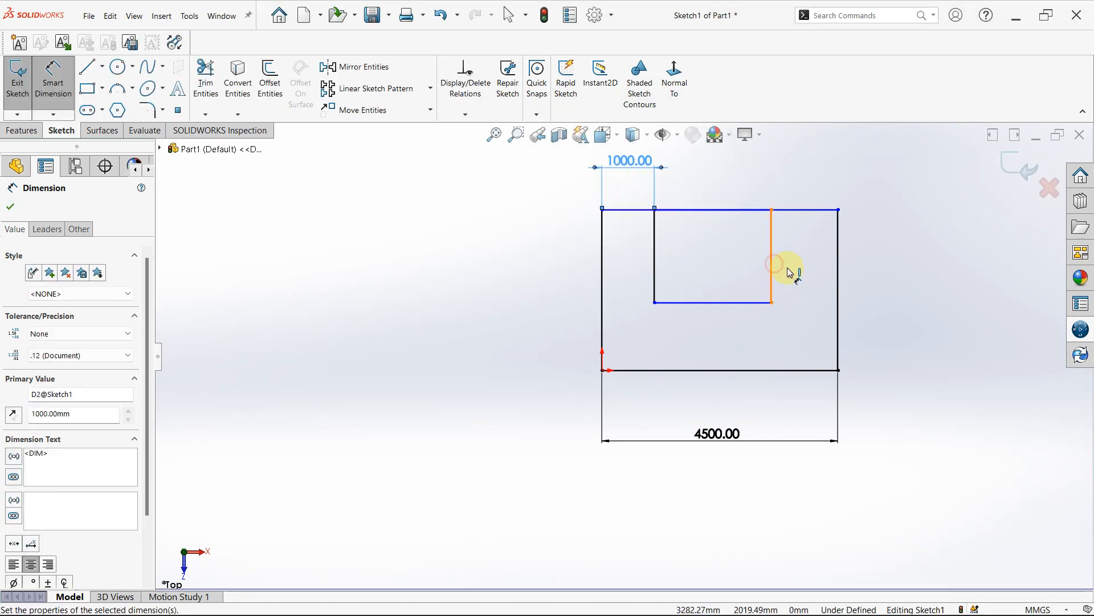
click(837, 265)
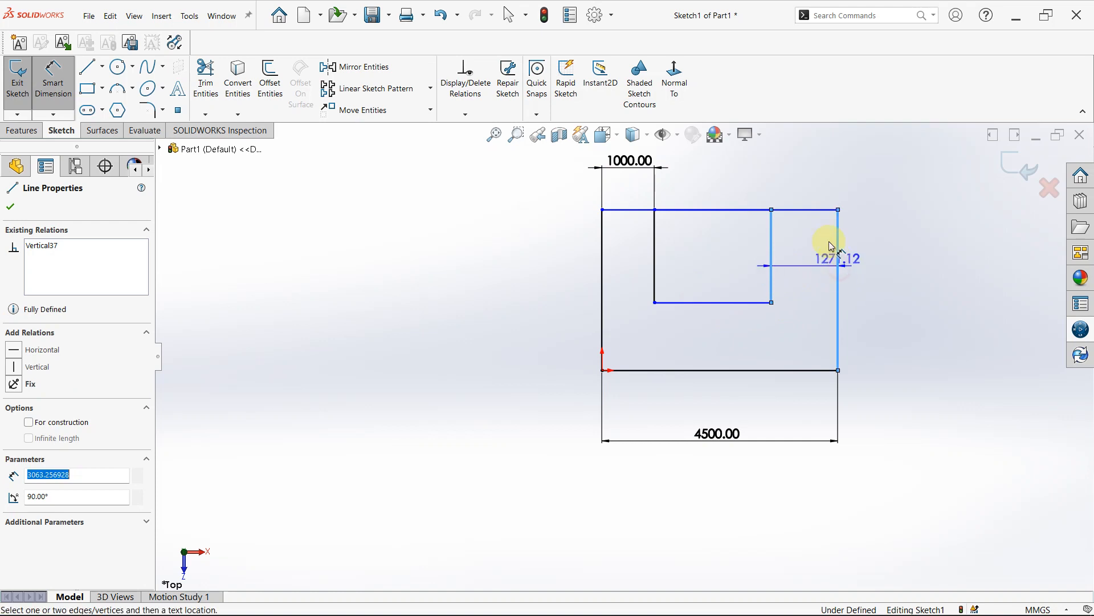
click(816, 165)
text(1)
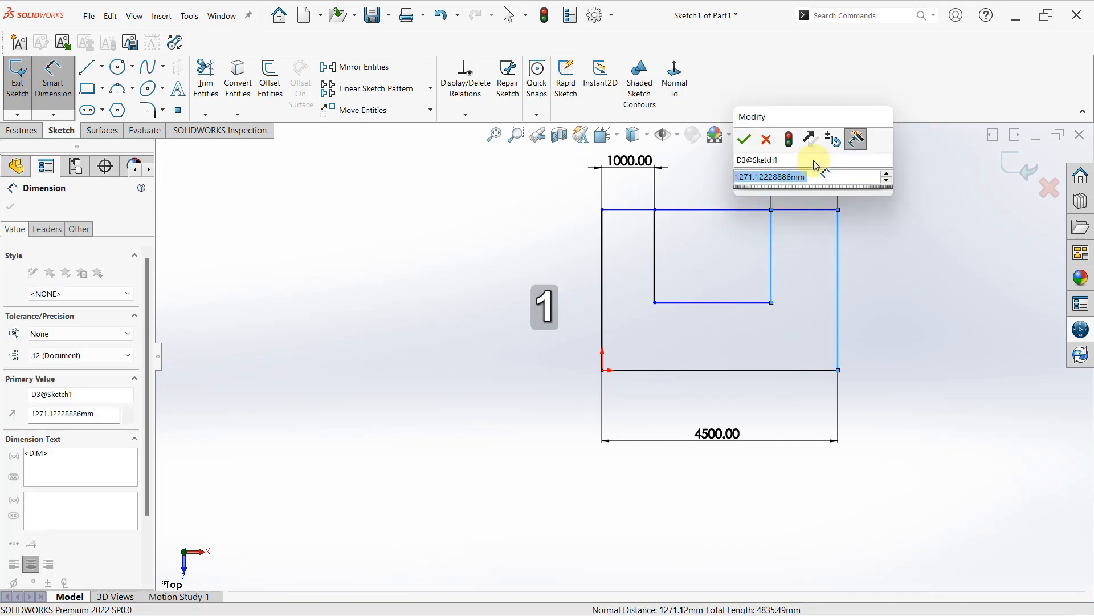
text(000)
key(Return)
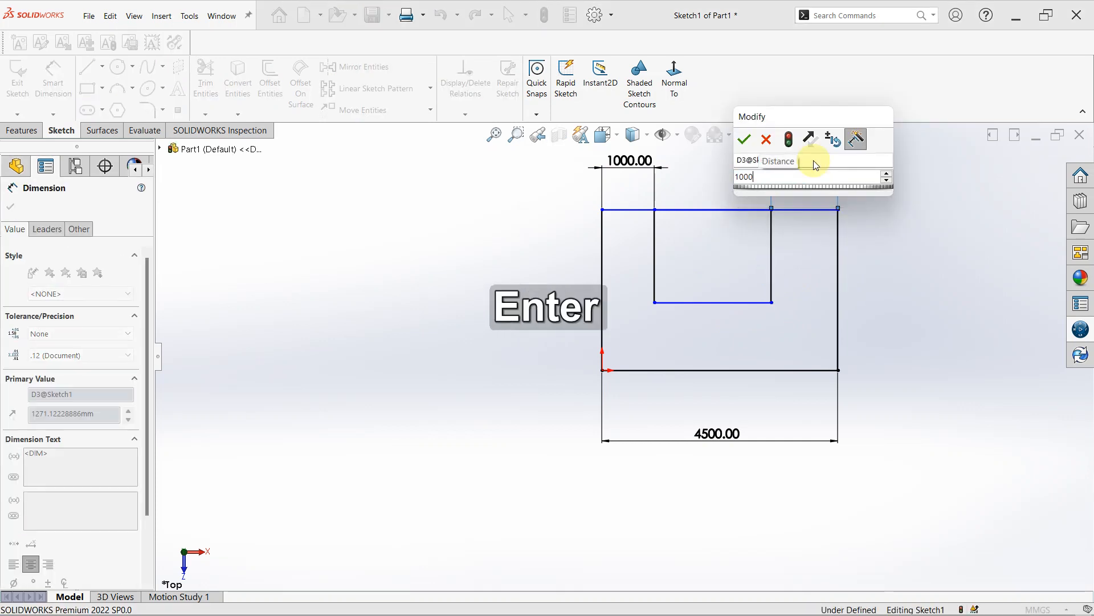
- Dimension the distance between the bottom edges of the inner and outer rectangles and set it to 1300 mm
click(698, 302)
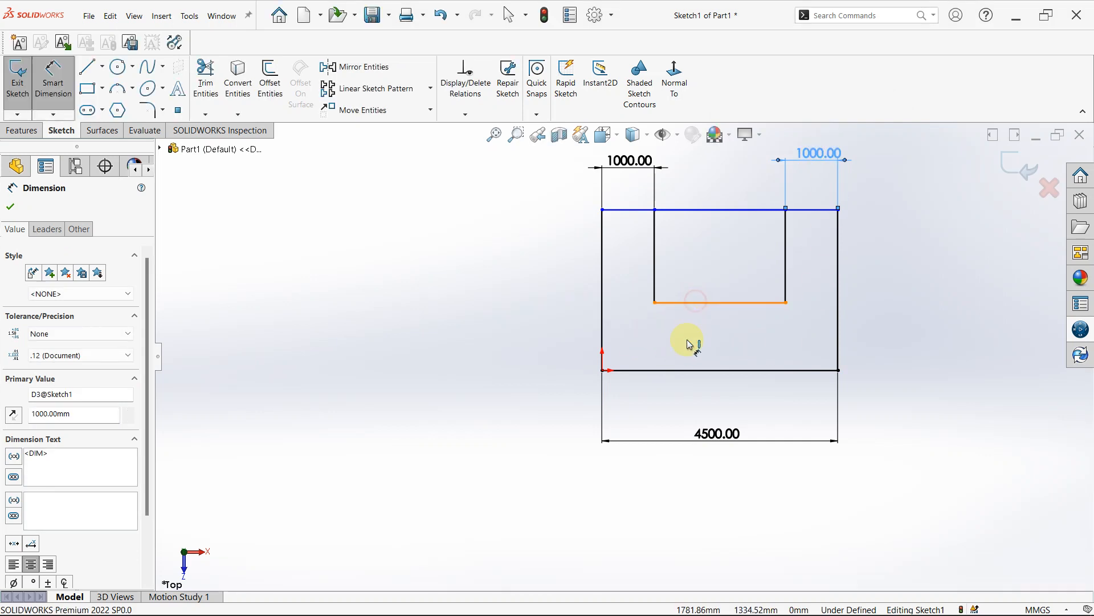
click(700, 371)
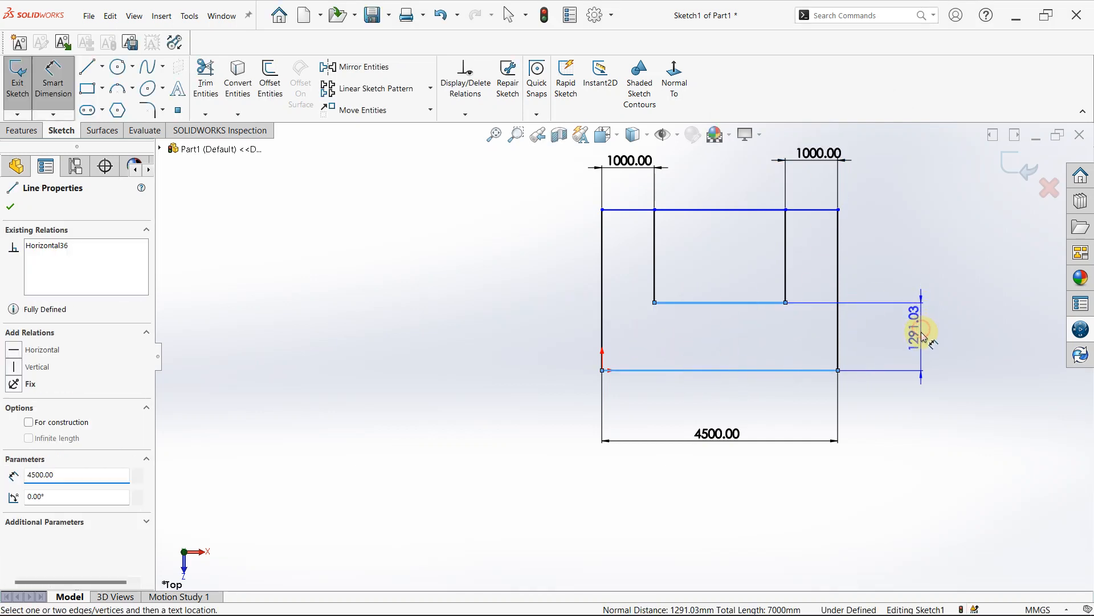
click(923, 337)
text(1)
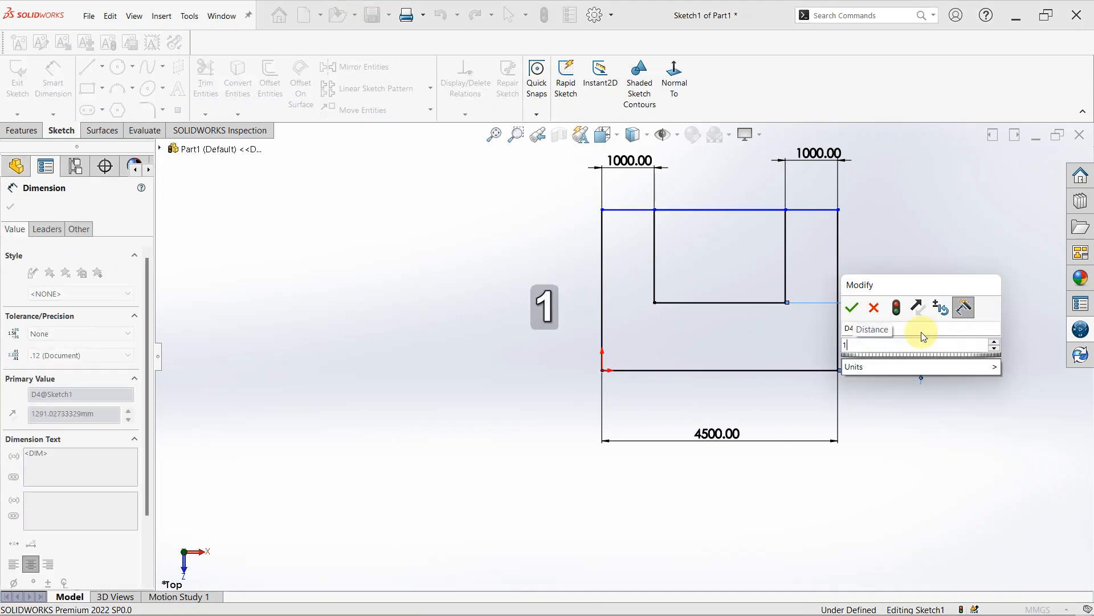
text(300)
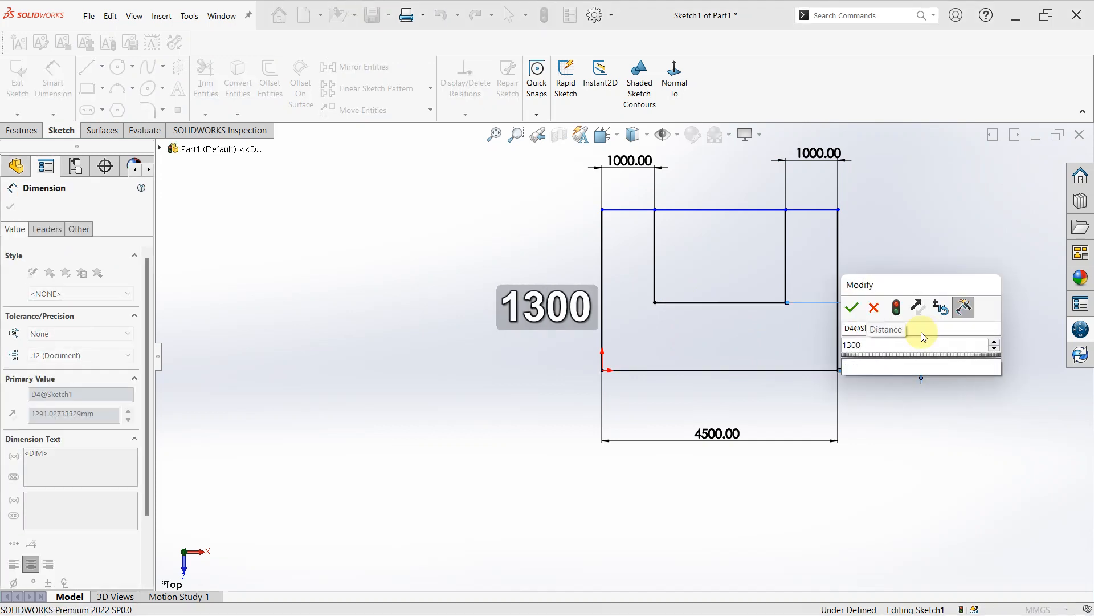
key(Return)
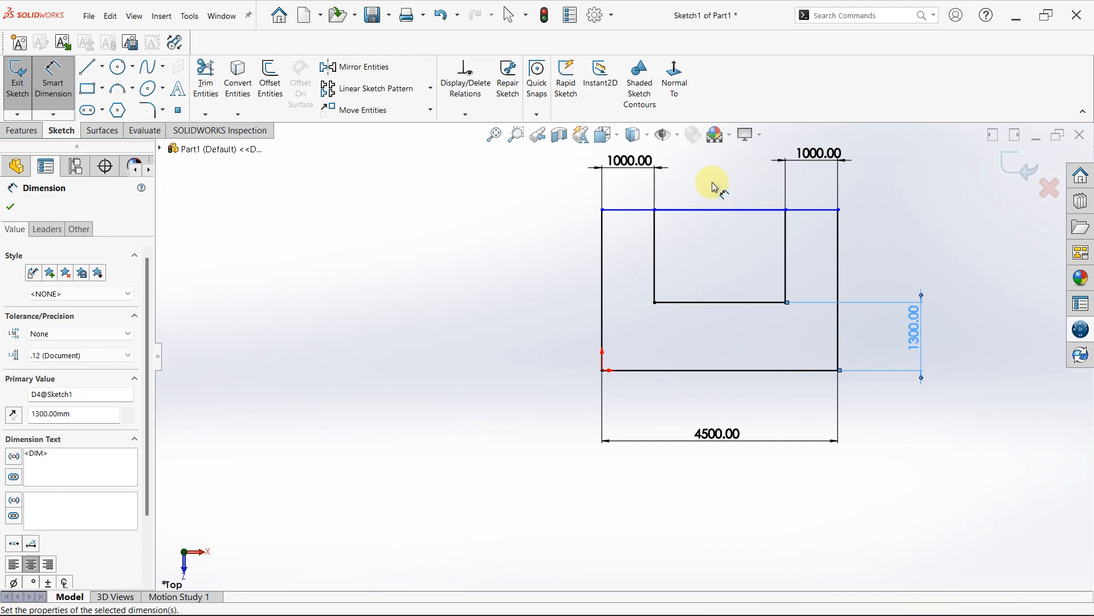
- Trim away the top-edge segment between the inner rectangle's two sides to leave an open U-shaped outline
click(201, 77)
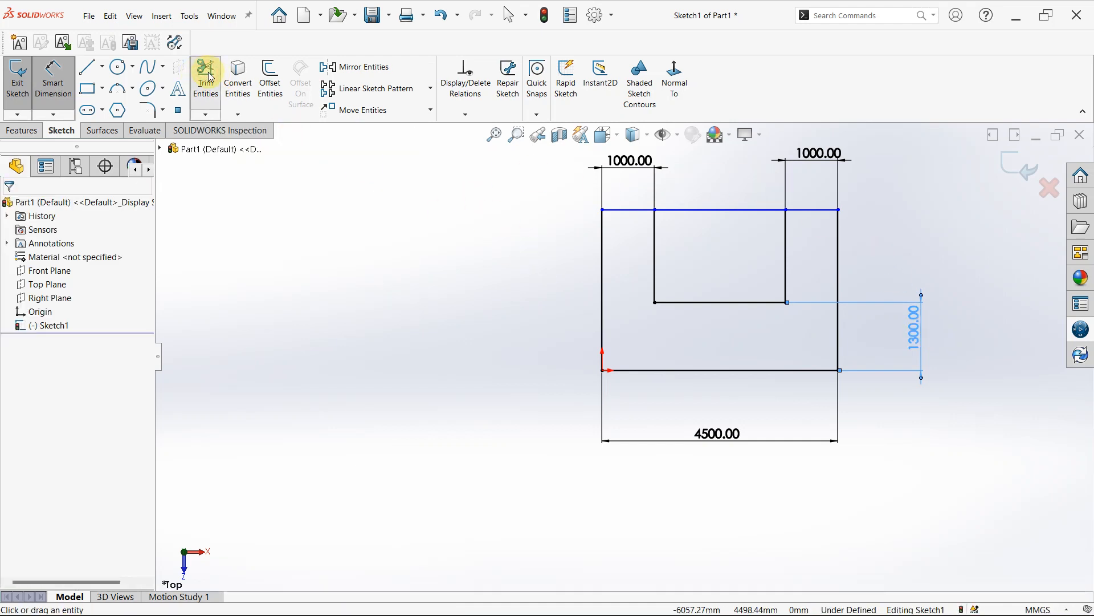
click(712, 211)
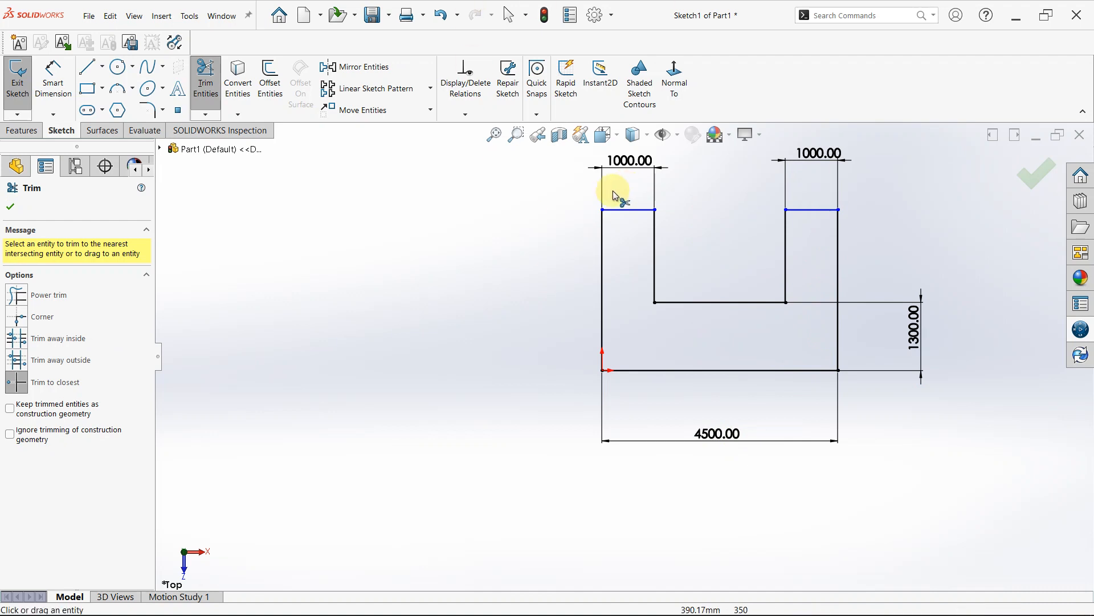
key(Escape)
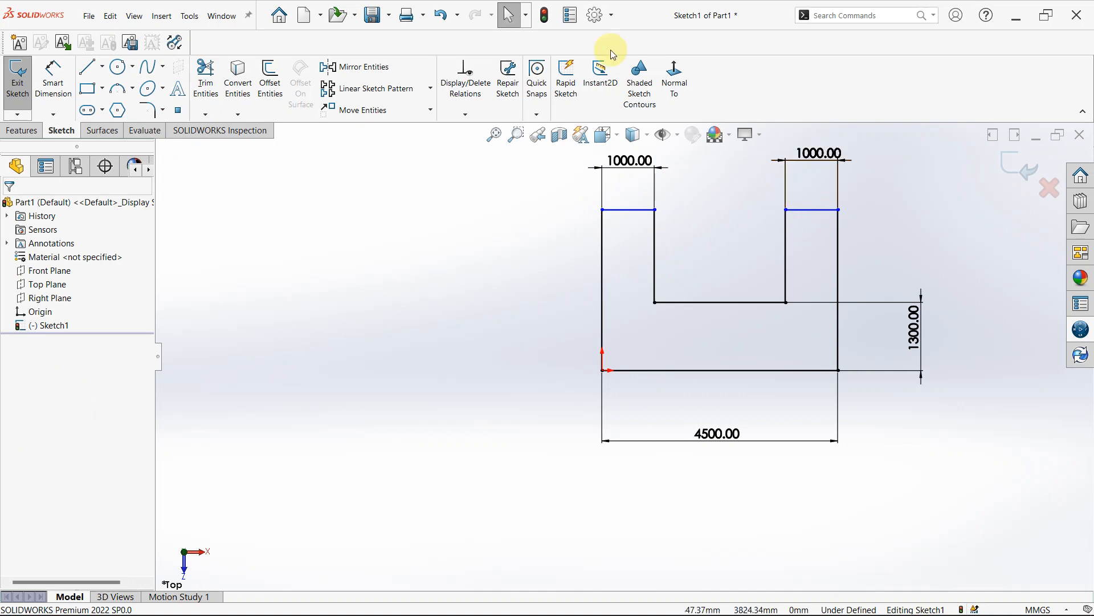
ctrl+click(833, 211)
ctrl+click(839, 225)
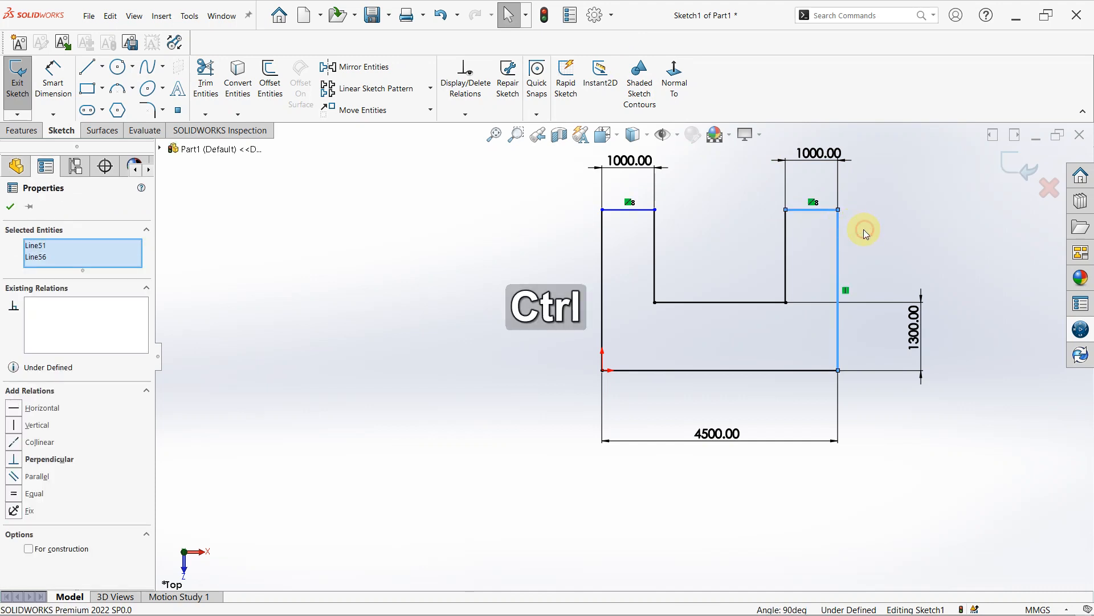
click(861, 226)
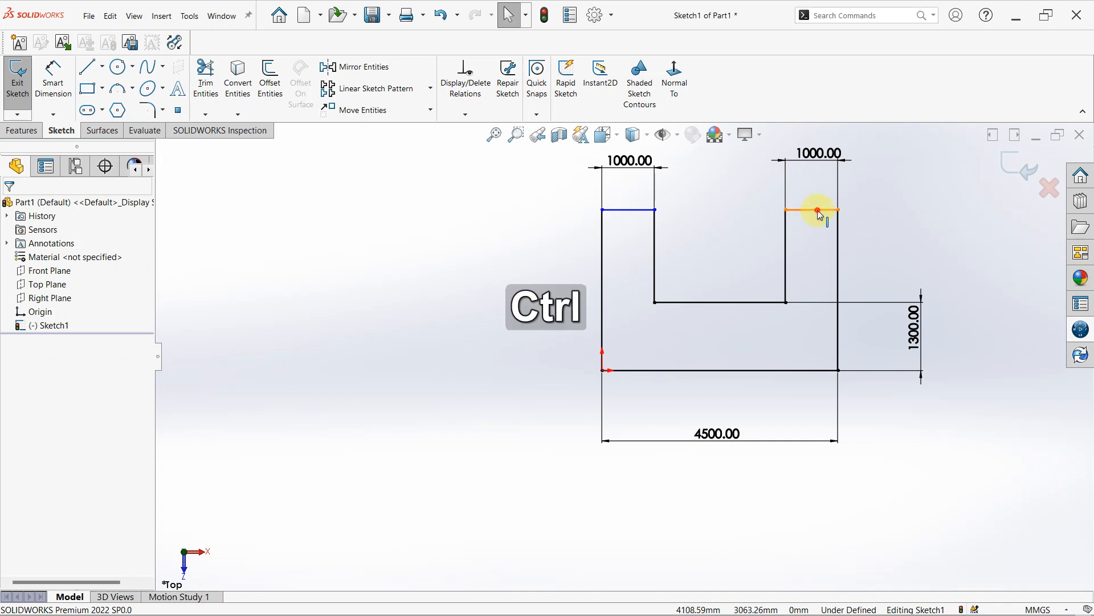
click(836, 211)
ctrl+click(838, 211)
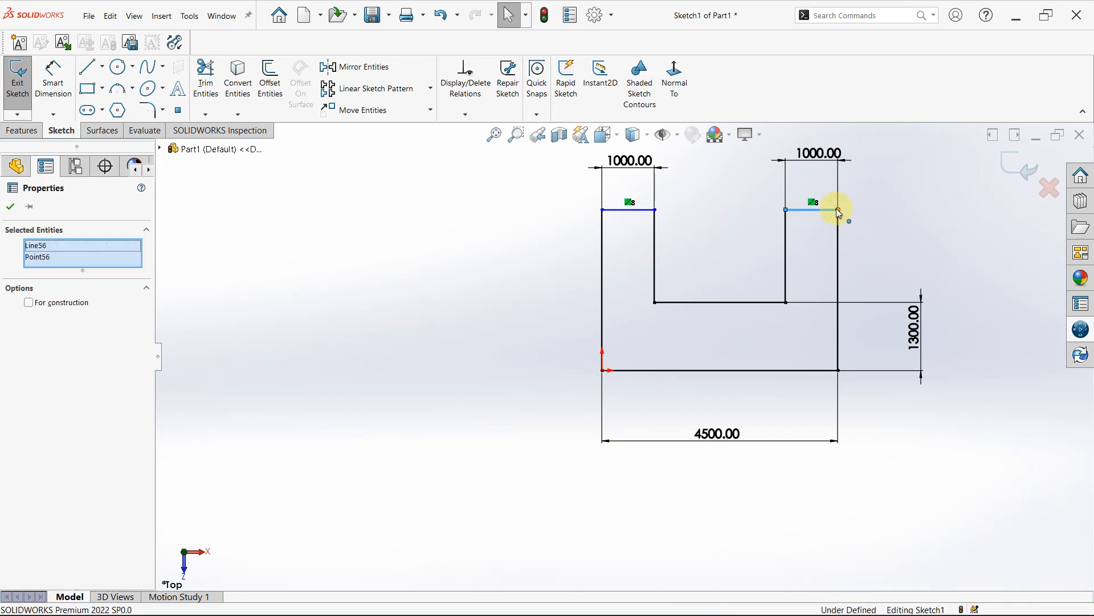
click(868, 236)
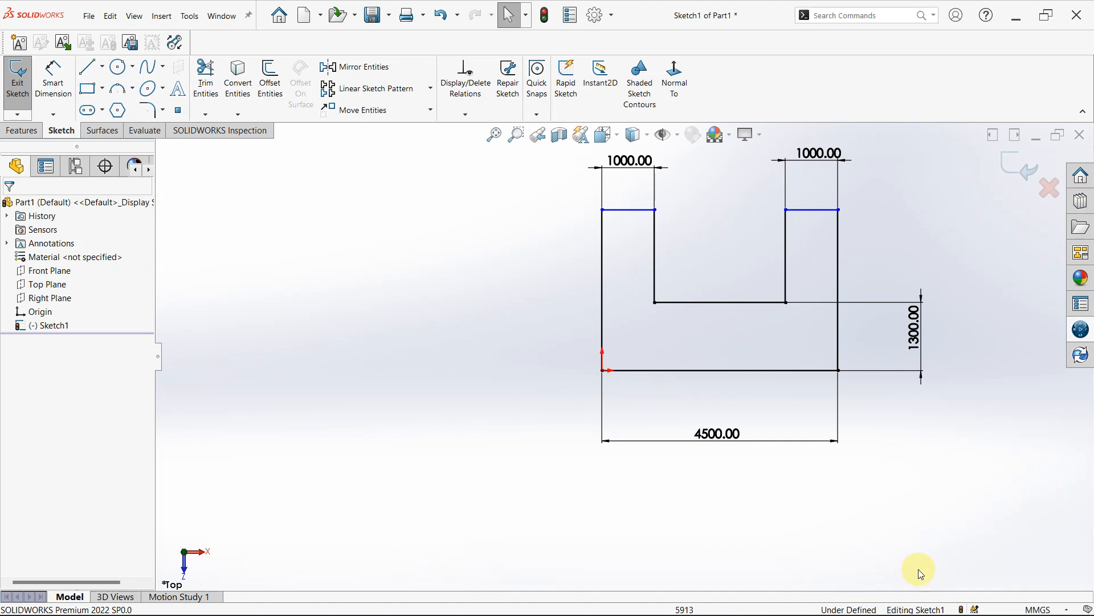
- Try to dimension the right leg's top edge down to the base edge with Smart Dimension, and dismiss the redundant dimension
right_drag(924, 513, 917, 464)
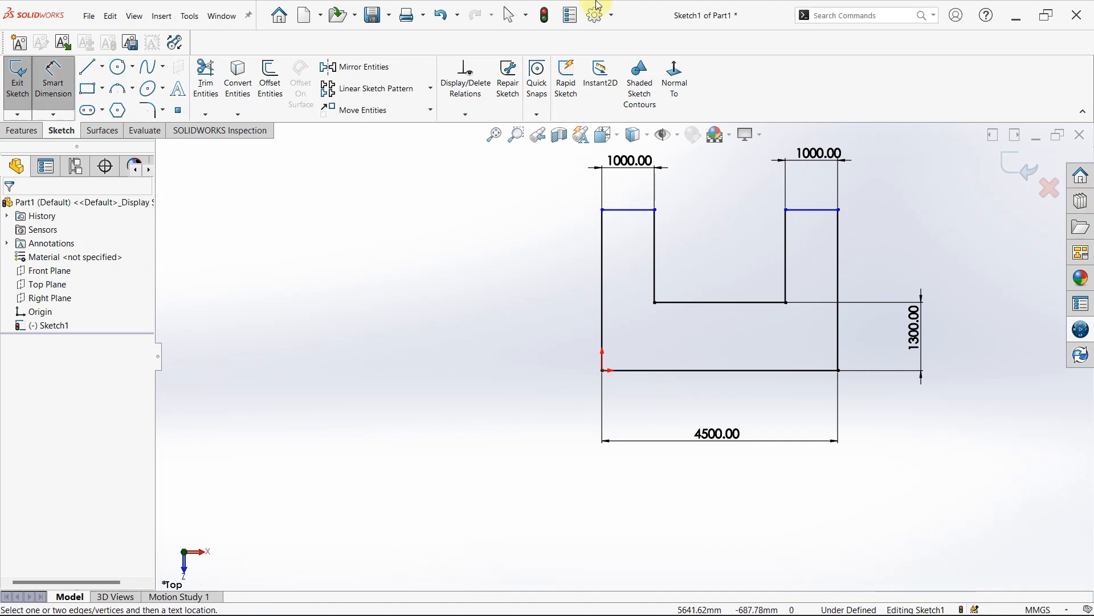
click(808, 211)
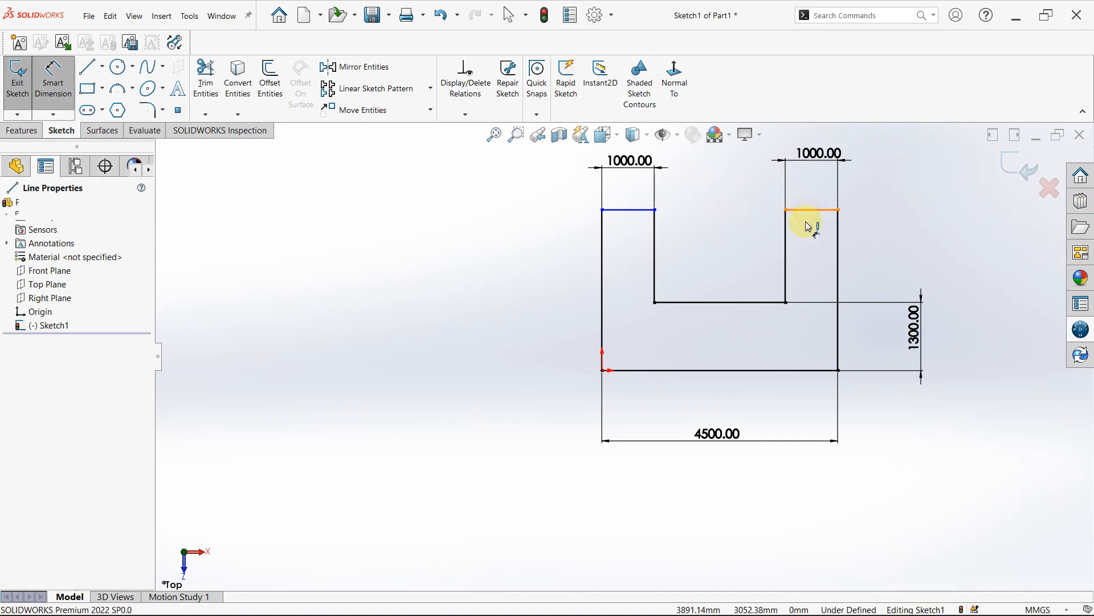
click(813, 369)
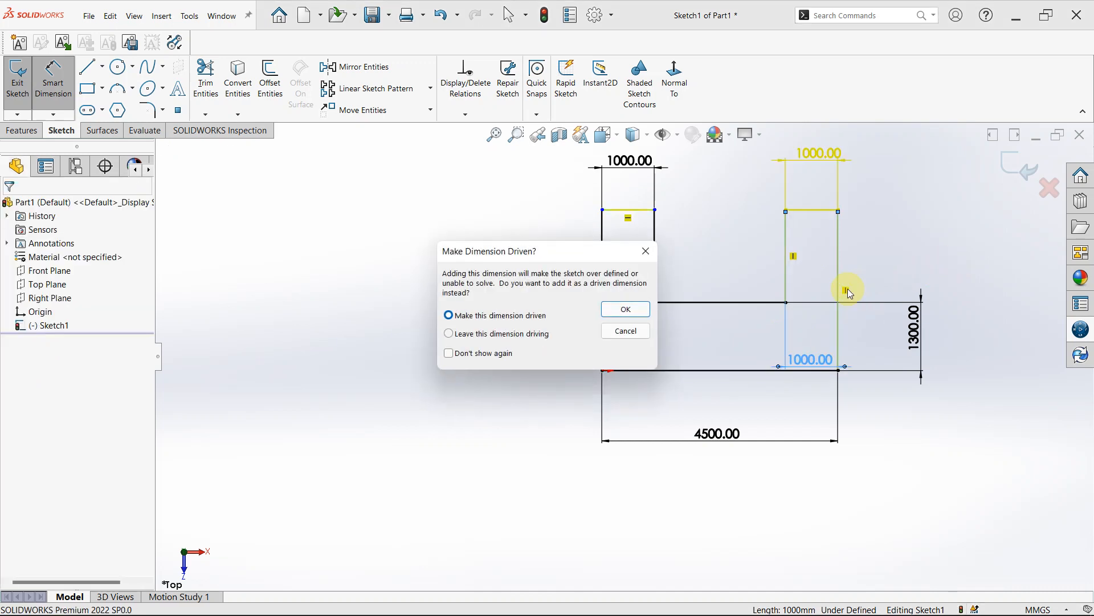
click(650, 249)
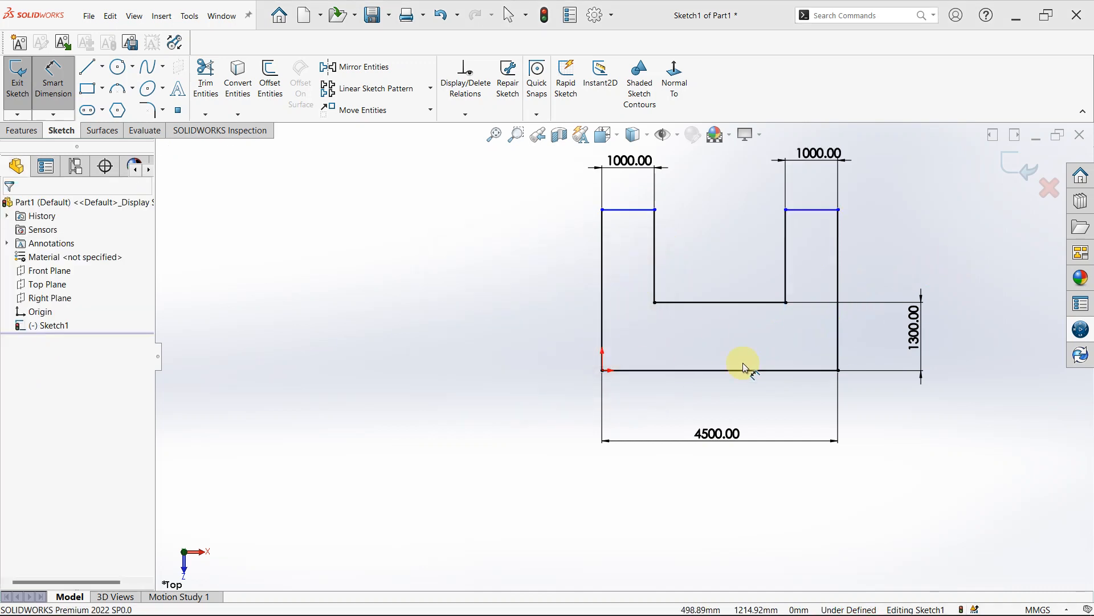
- Dimension the distance from the right leg's top edge to the base edge and set it to 3000 mm
click(807, 211)
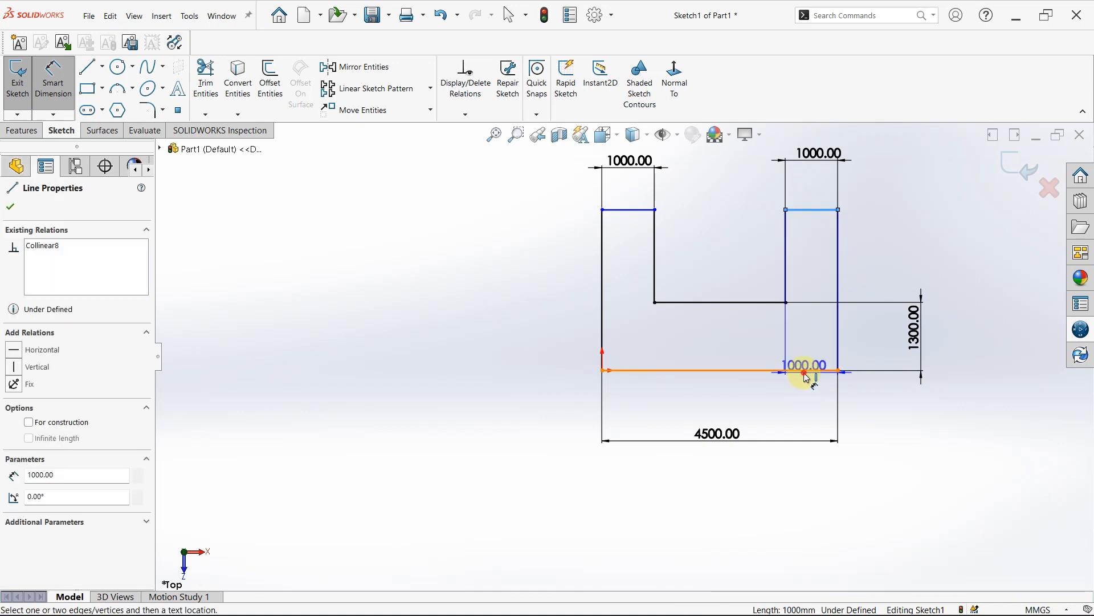
click(805, 372)
click(992, 306)
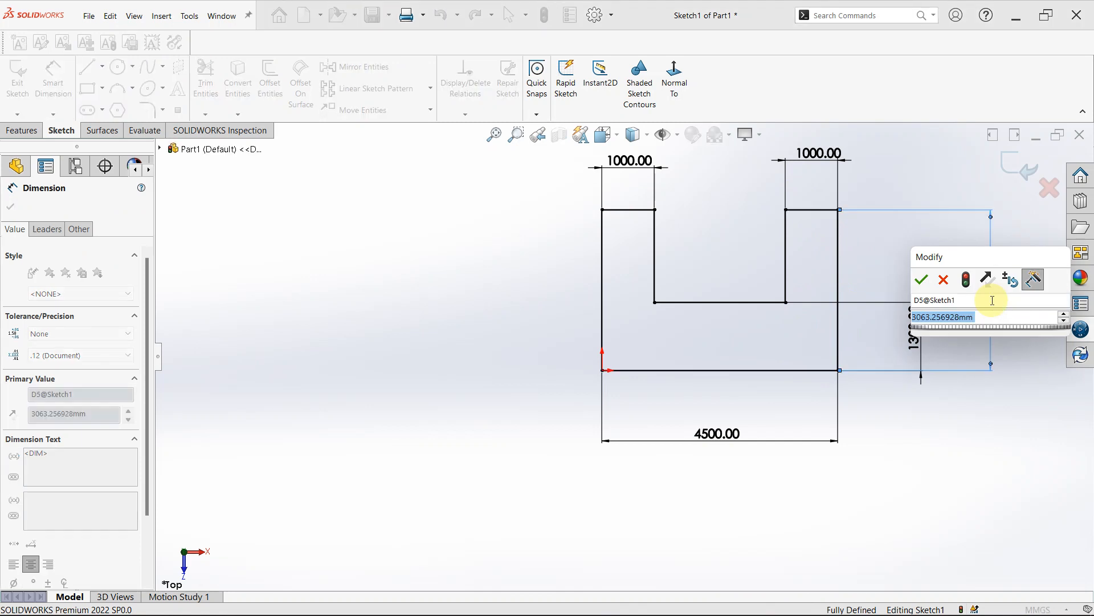
text(1000)
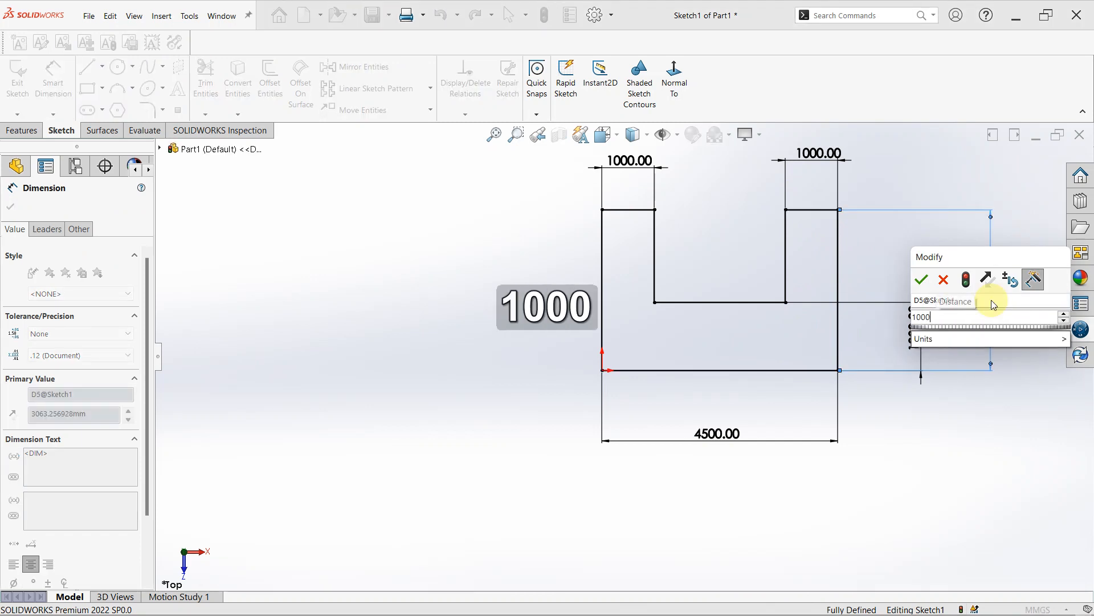
key(BackSpace)
key(BackSpace)
key(BackSpace)
key(BackSpace)
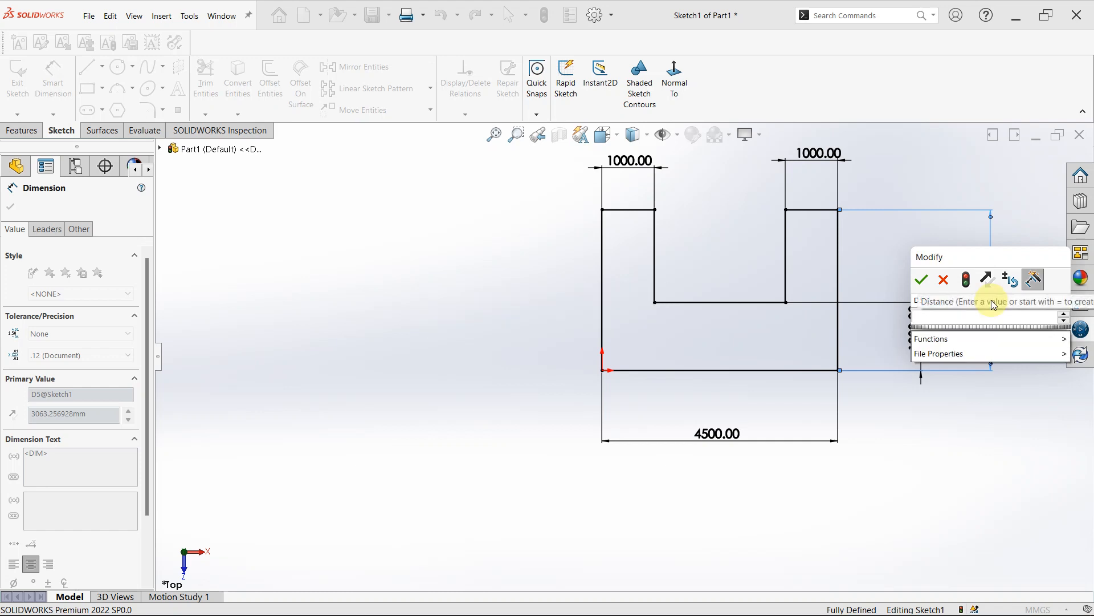
text(3000.00mm)
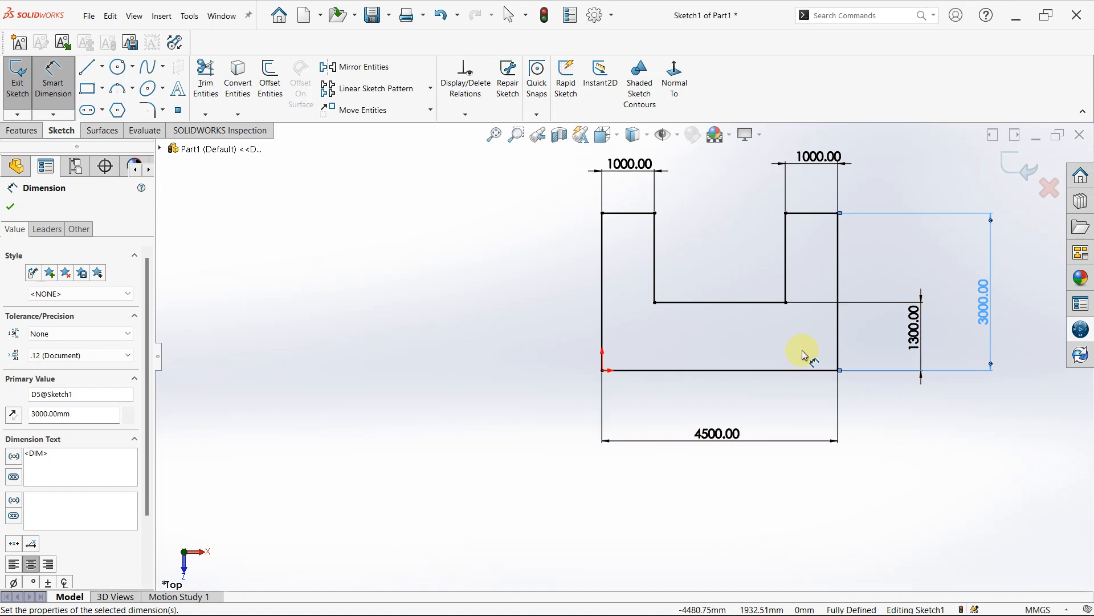
- Start an Extruded Boss/Base of the U-shaped sketch, going upward from the sketch plane with a Blind depth of 1500 mm
click(24, 136)
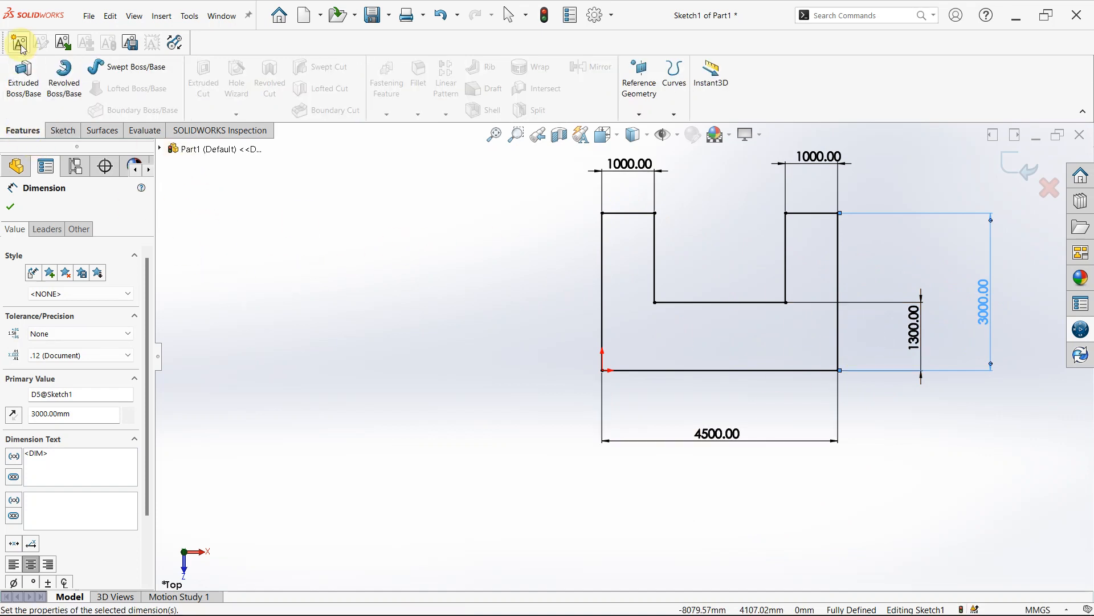
click(18, 95)
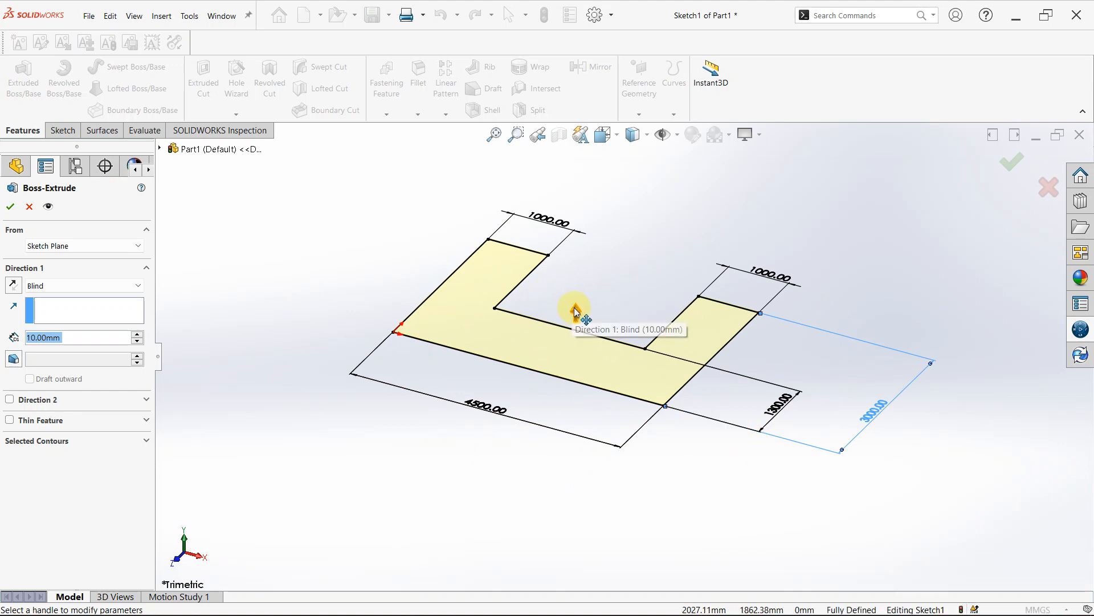
mouse_move(575, 310)
mouse_down()
mouse_move(588, 228)
mouse_move(591, 276)
mouse_move(601, 261)
mouse_move(609, 192)
mouse_move(606, 277)
mouse_move(607, 246)
mouse_up()
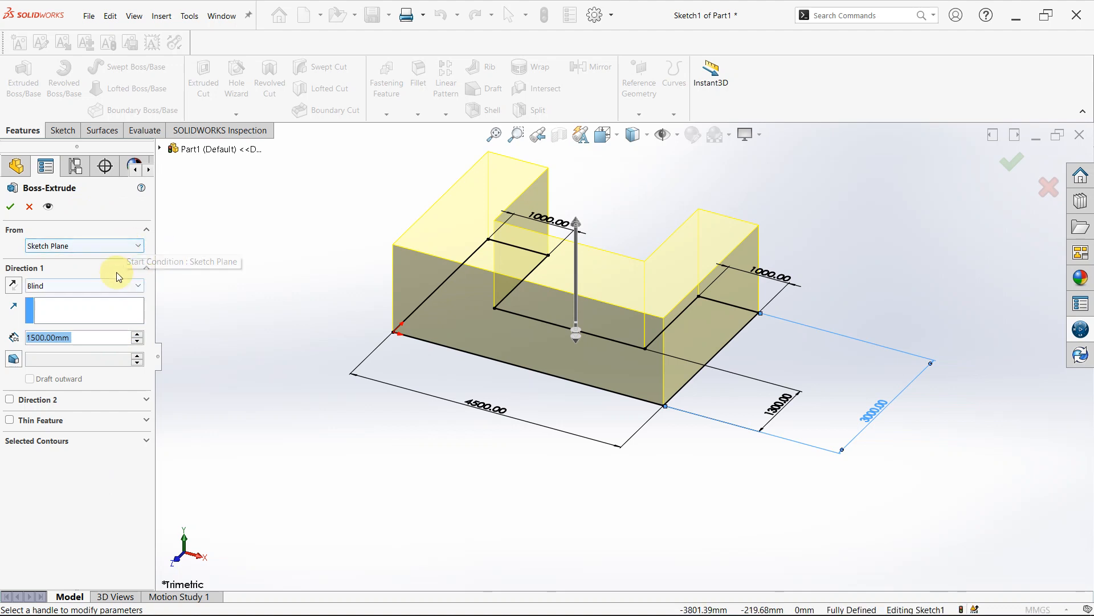
click(140, 247)
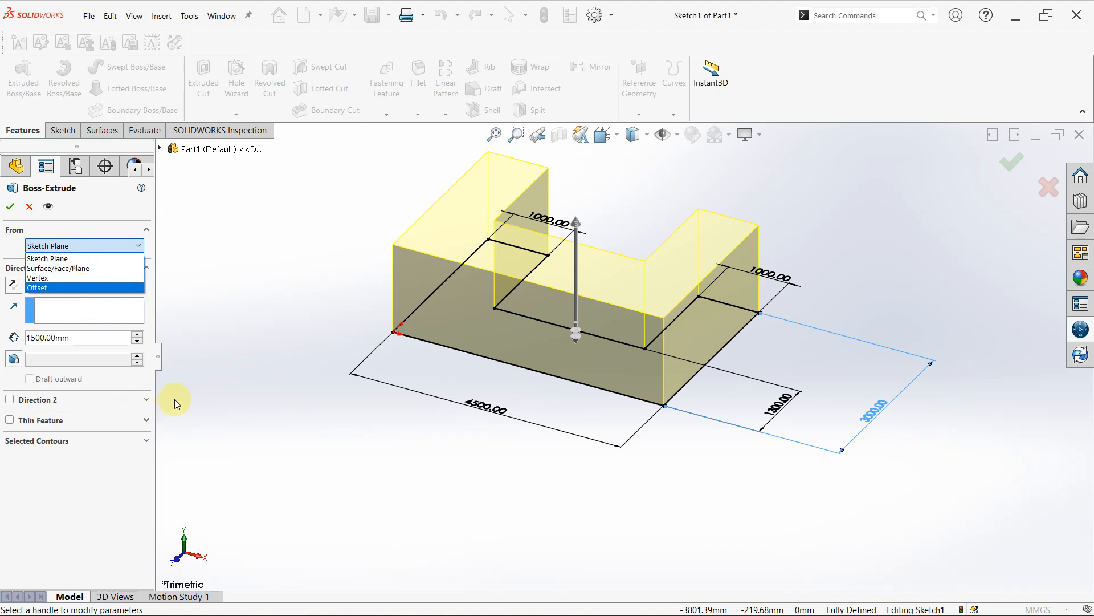
click(192, 361)
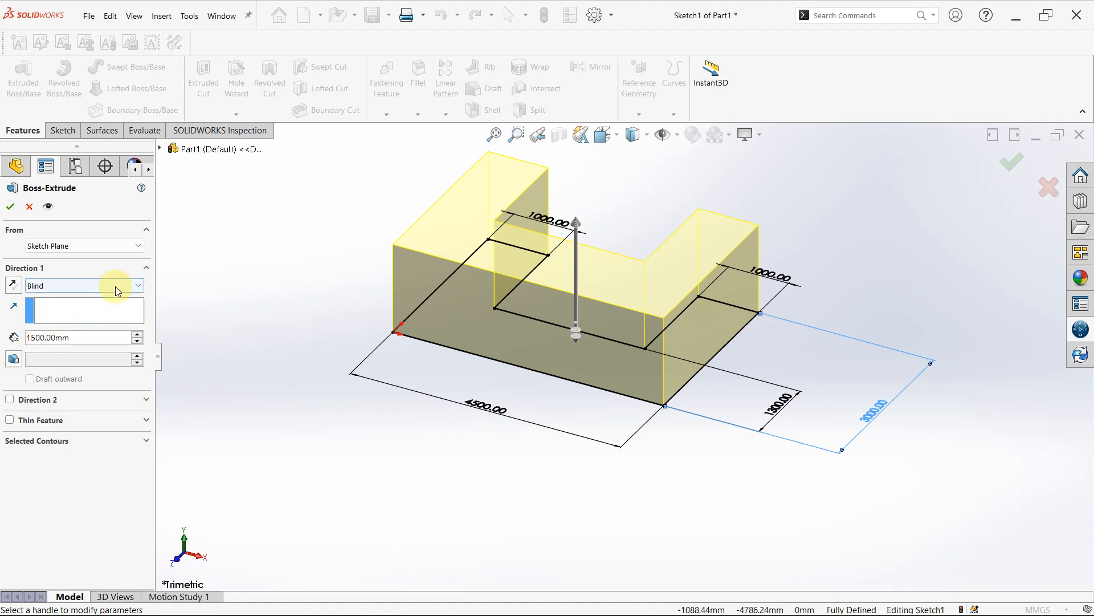
- Try the Mid Plane end condition for the extrusion and return it to Blind
click(137, 286)
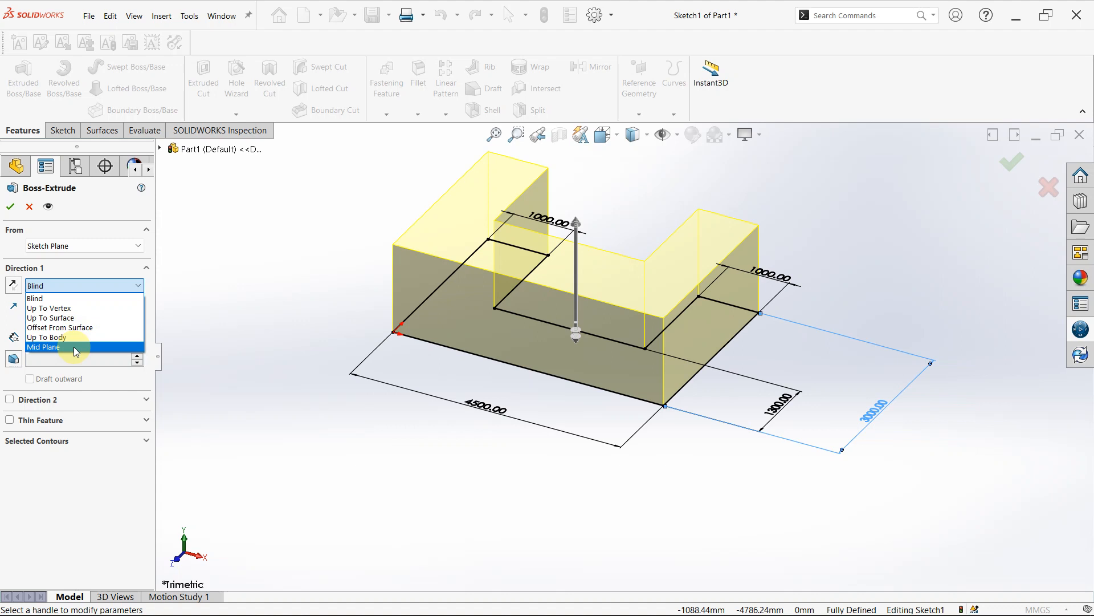
click(74, 347)
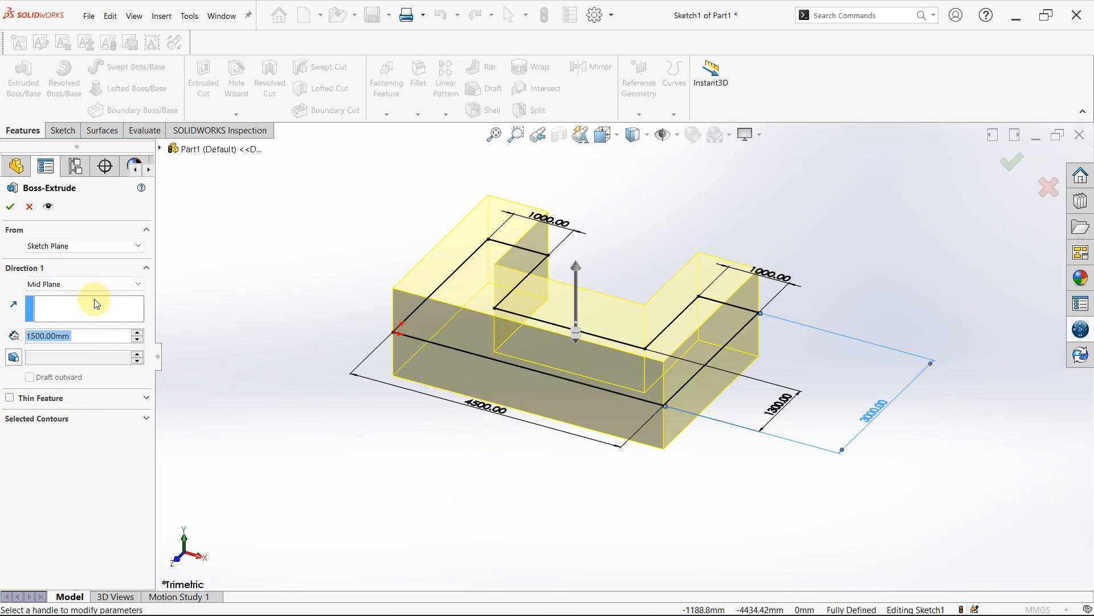
click(82, 284)
click(72, 297)
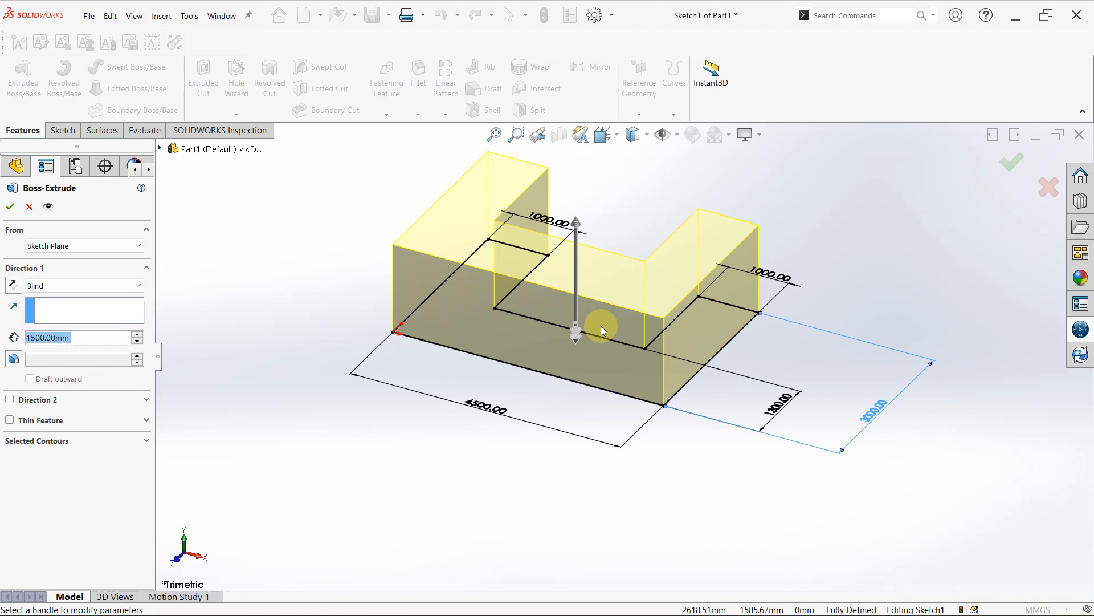
- Reverse the extrusion direction back and forth, leaving it pointing upward from the sketch plane
click(13, 286)
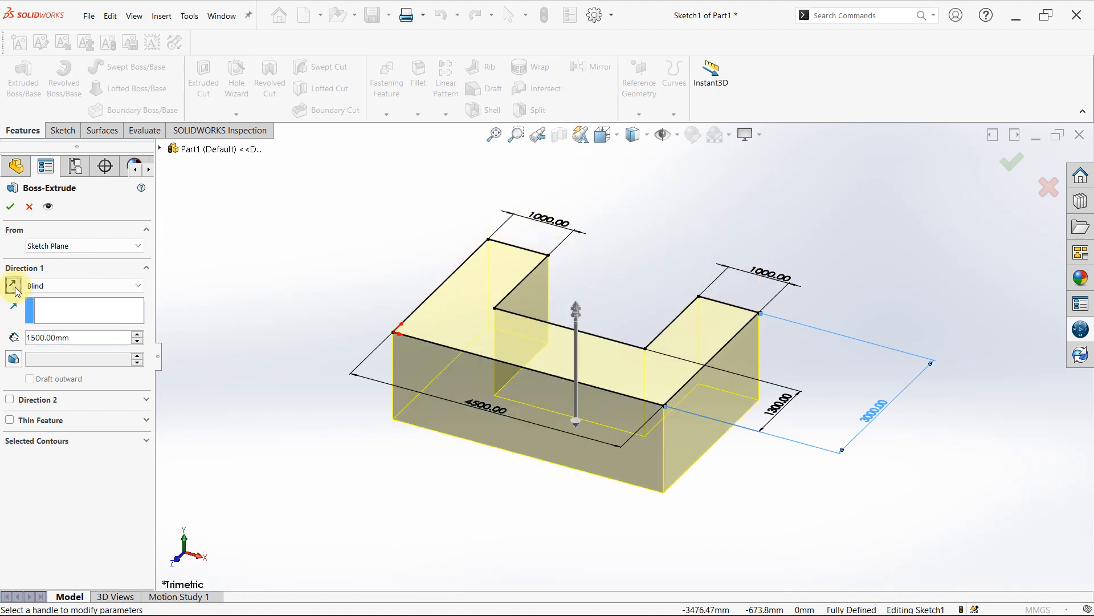
click(15, 289)
click(14, 287)
click(14, 286)
click(13, 286)
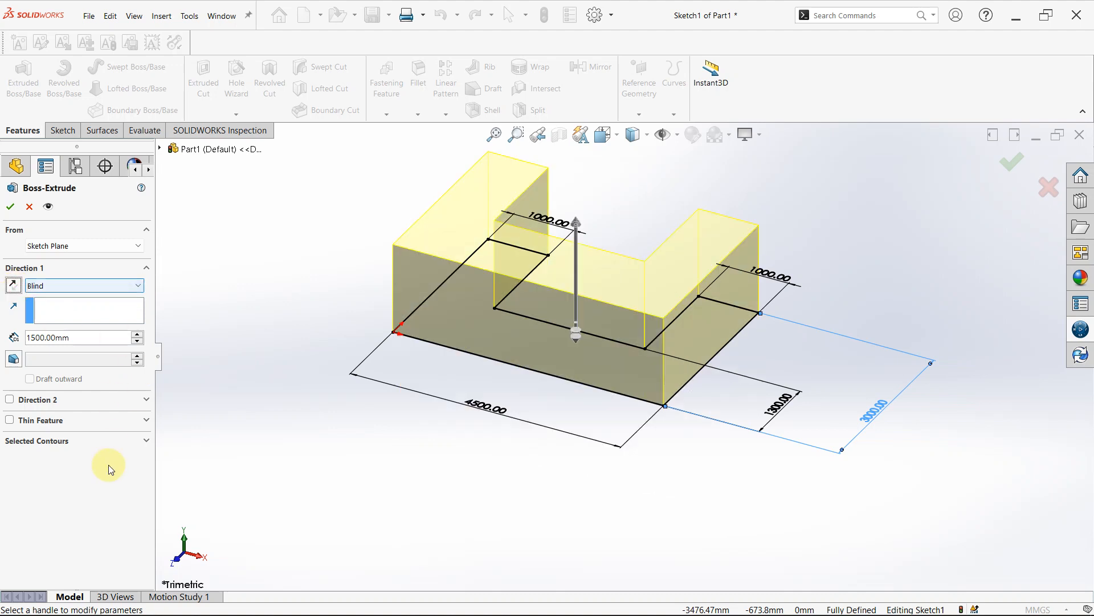
- Turn on draft for Direction 1 of the extrusion and set the inward draft angle to 13 degrees
click(12, 359)
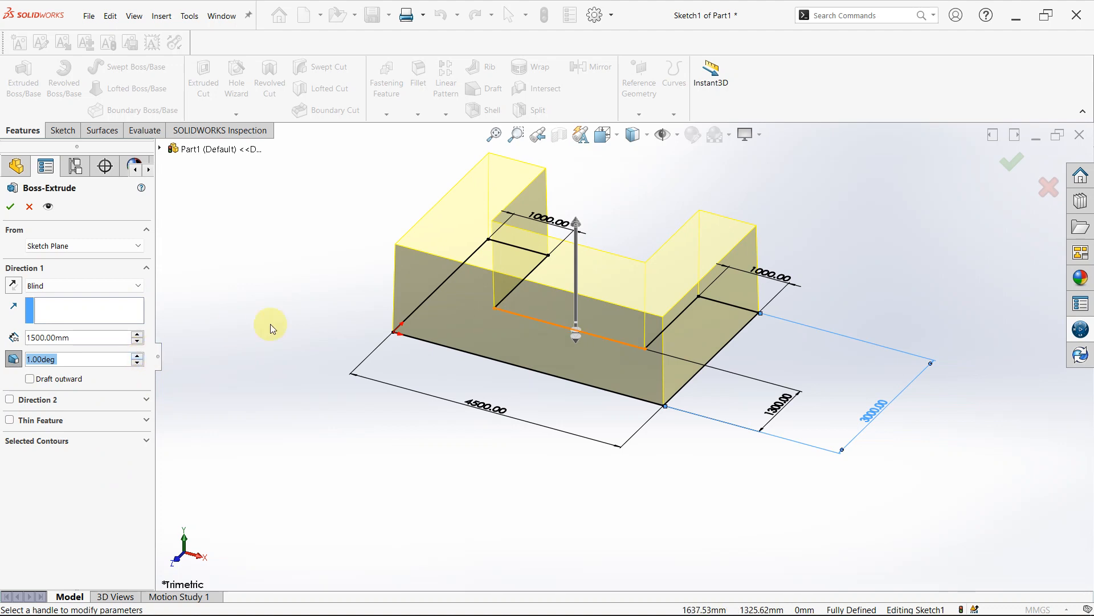
click(136, 354)
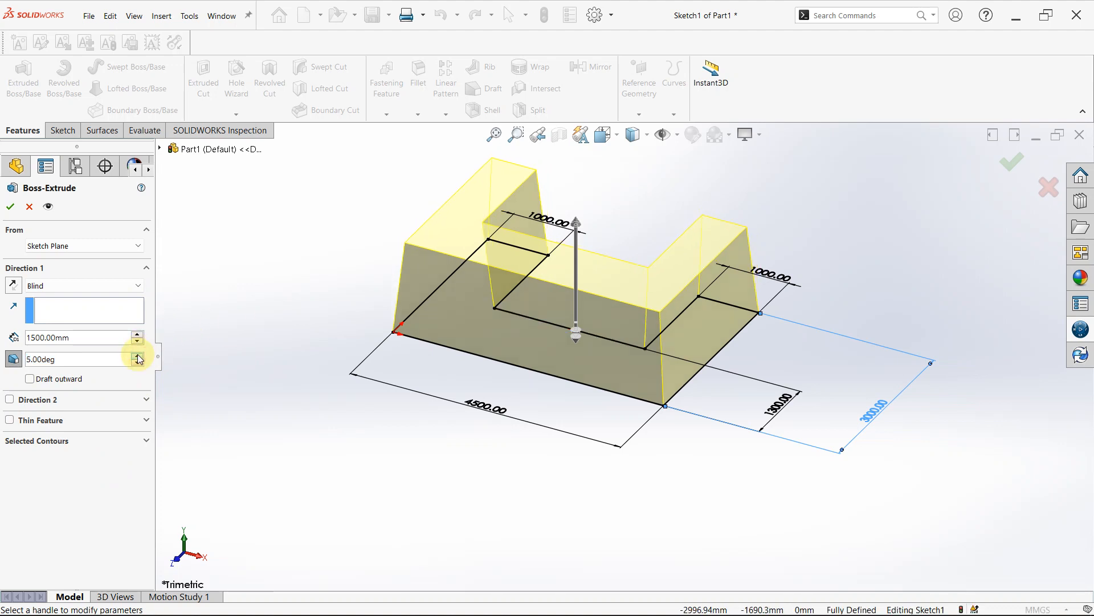
click(137, 355)
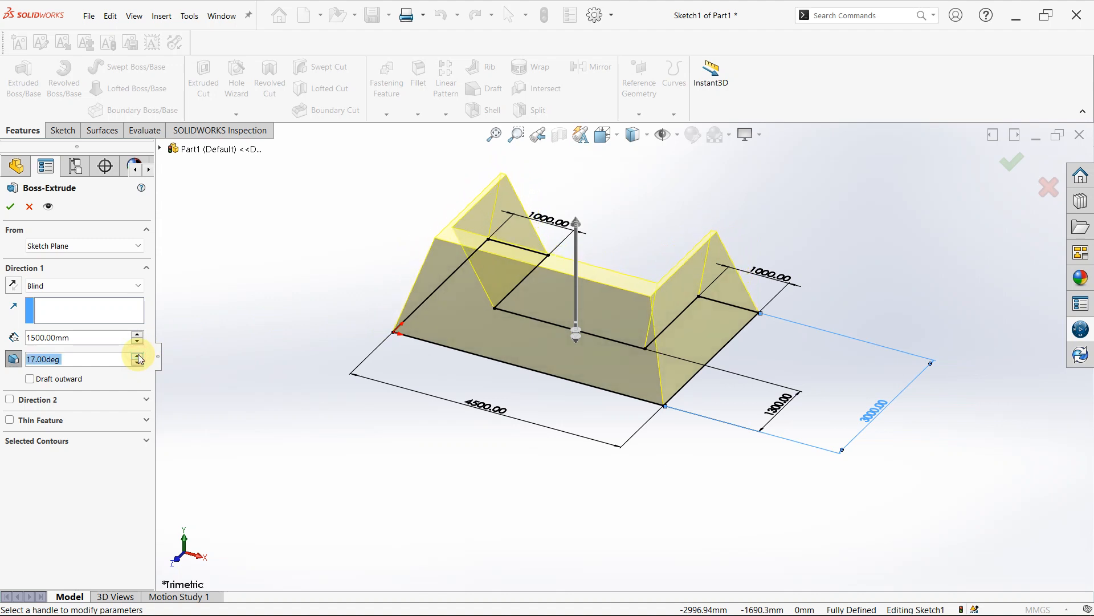
click(137, 355)
click(137, 354)
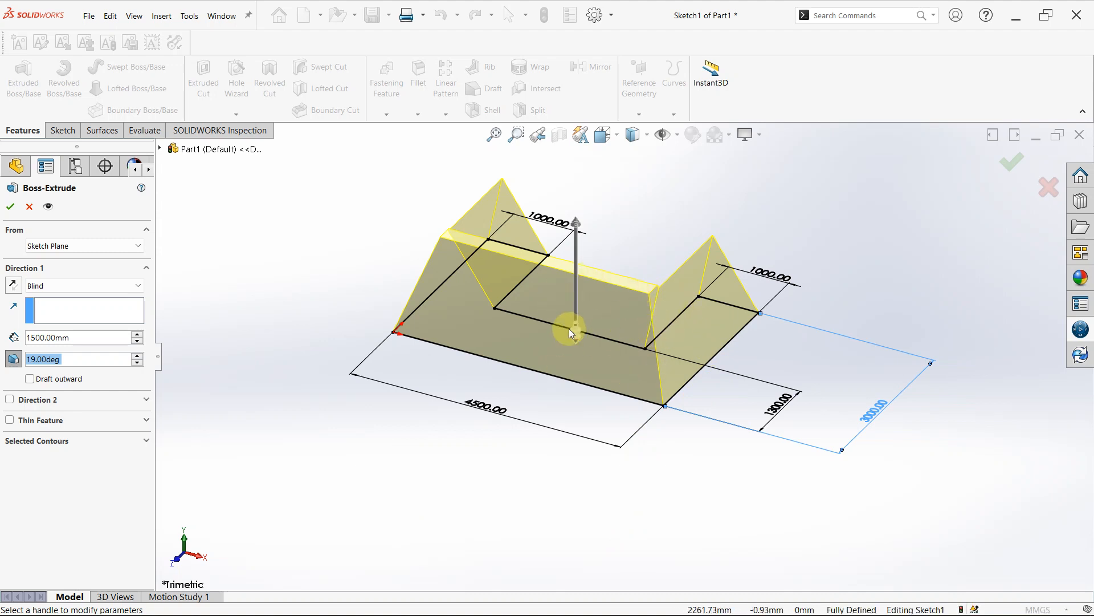
click(139, 361)
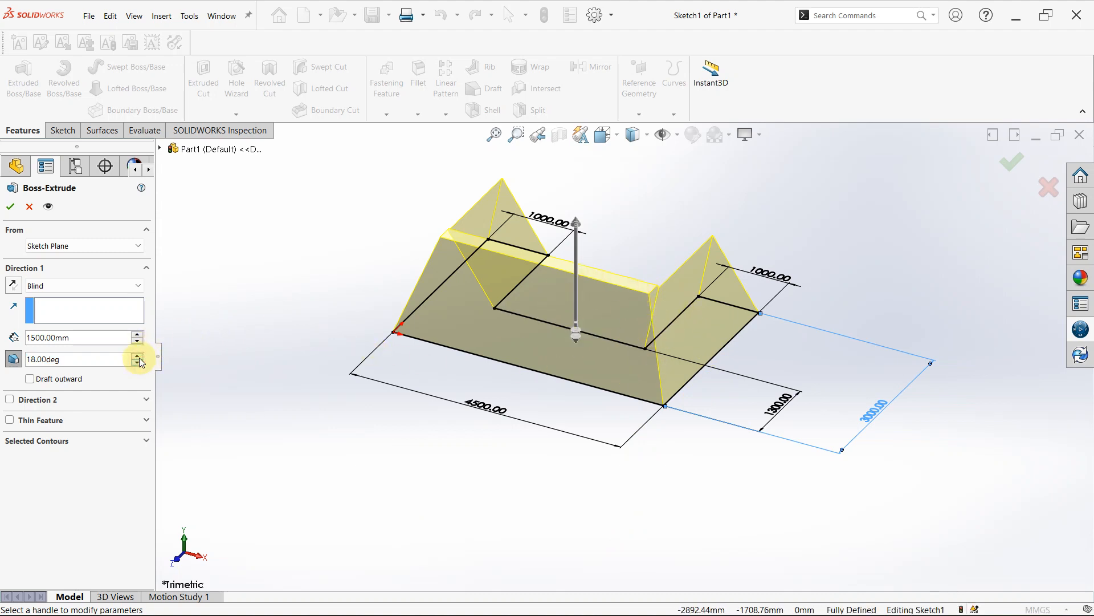
click(139, 356)
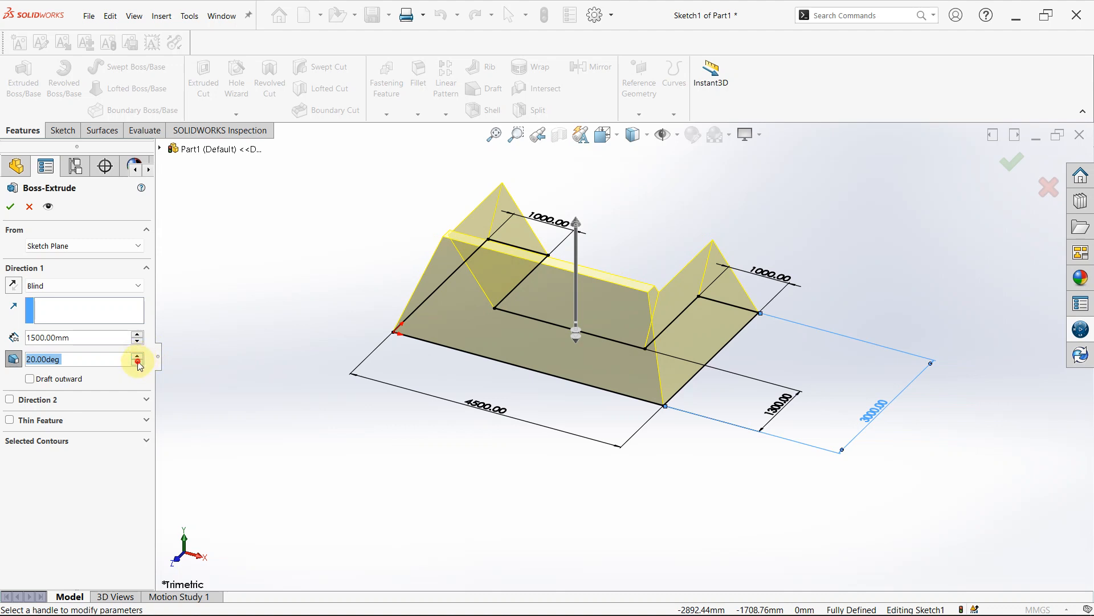
click(138, 362)
click(138, 362)
click(138, 362)
click(138, 362)
click(138, 362)
click(138, 362)
click(138, 362)
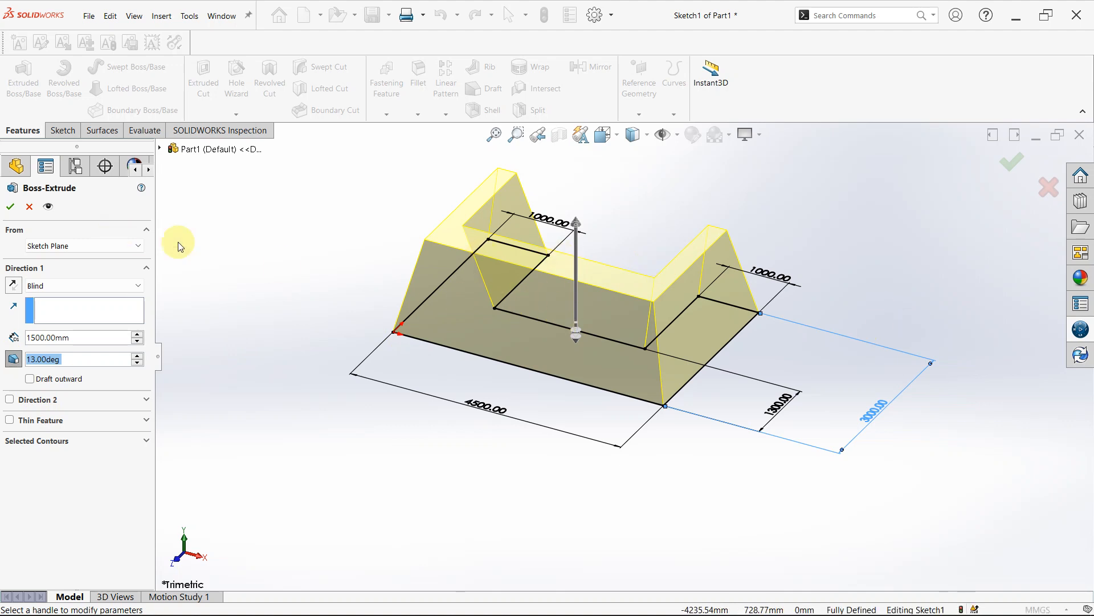
- Try an outward draft with a 34-degree angle on the extrusion, and turn the draft off
click(30, 379)
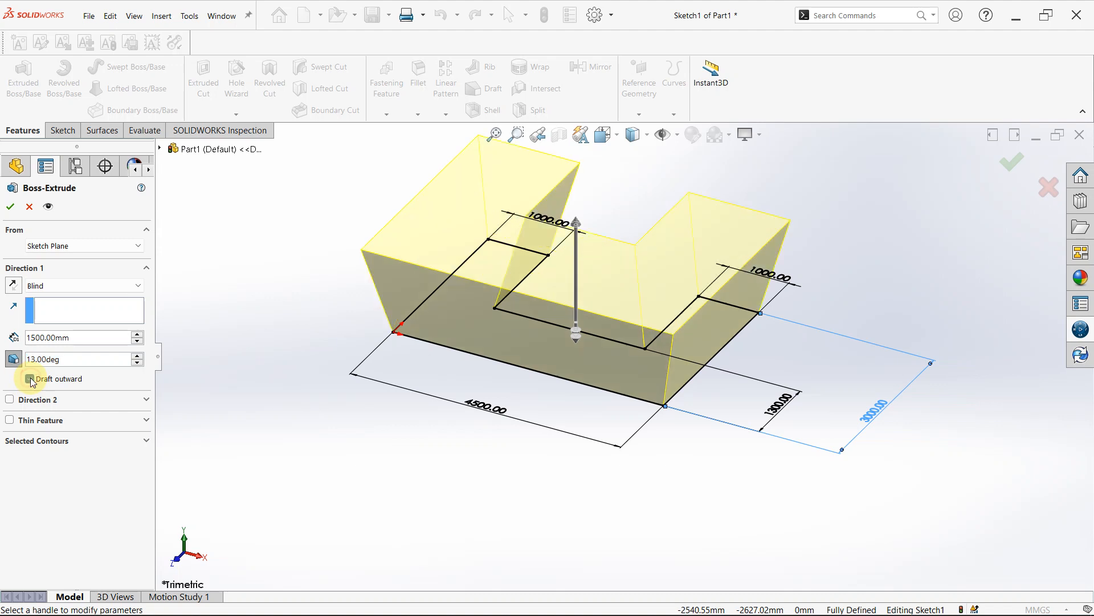
click(139, 356)
click(139, 356)
click(138, 356)
click(138, 356)
drag(138, 355, 139, 355)
click(139, 356)
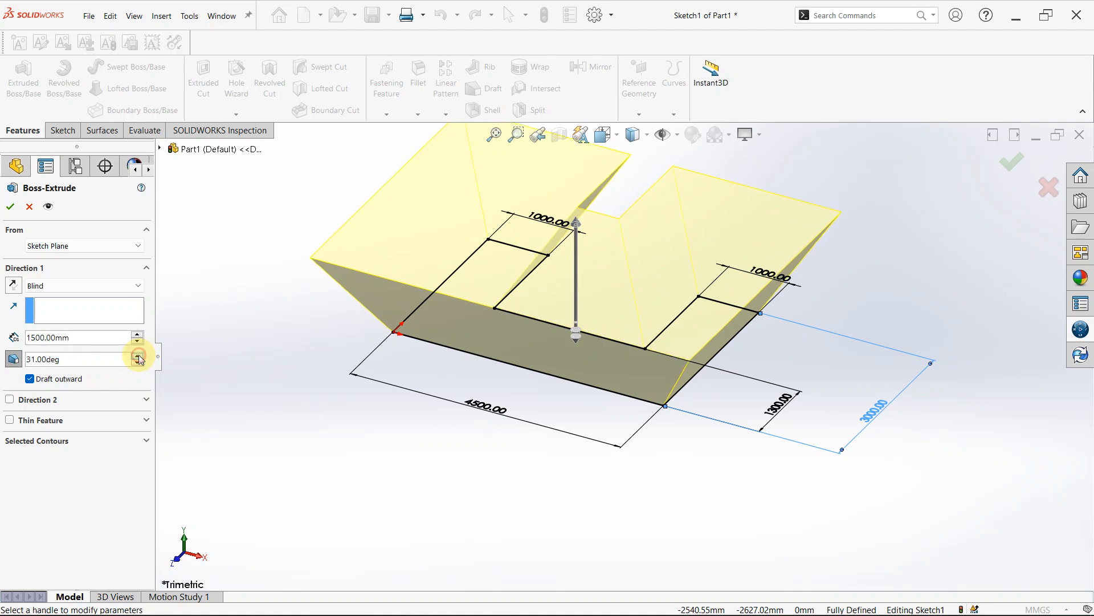
click(139, 356)
click(139, 357)
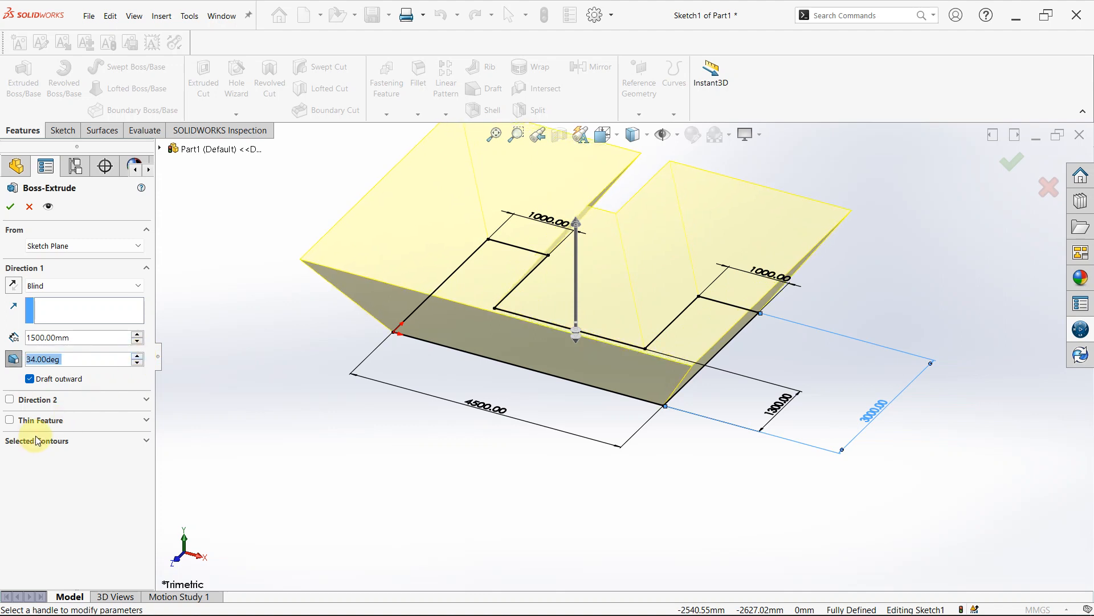
click(14, 360)
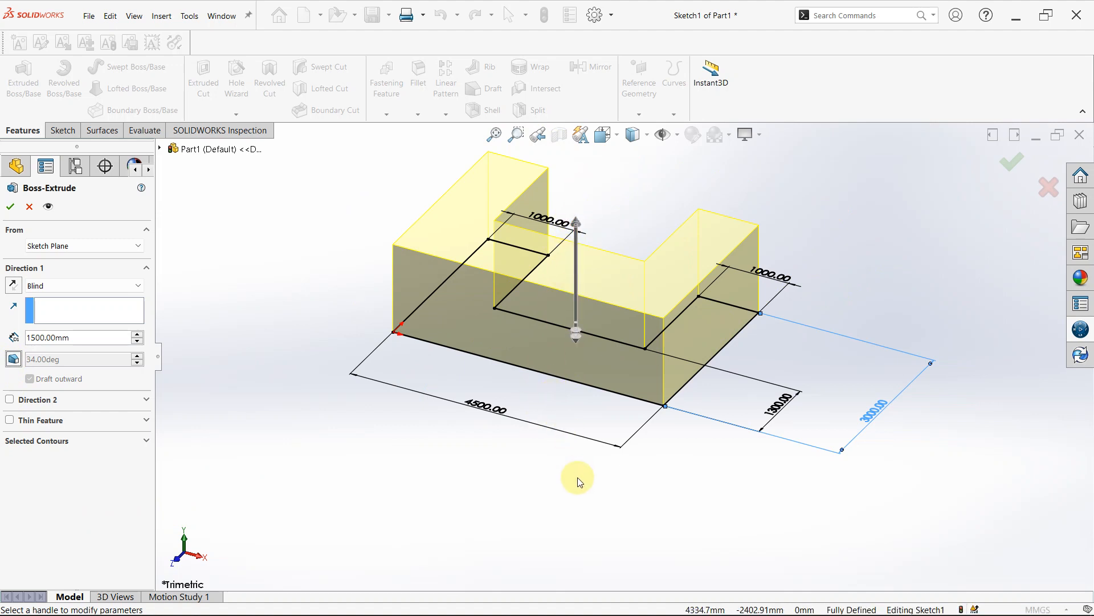
- Enable Direction 2 of the extrusion and set its Blind depth to 1500 mm
click(10, 400)
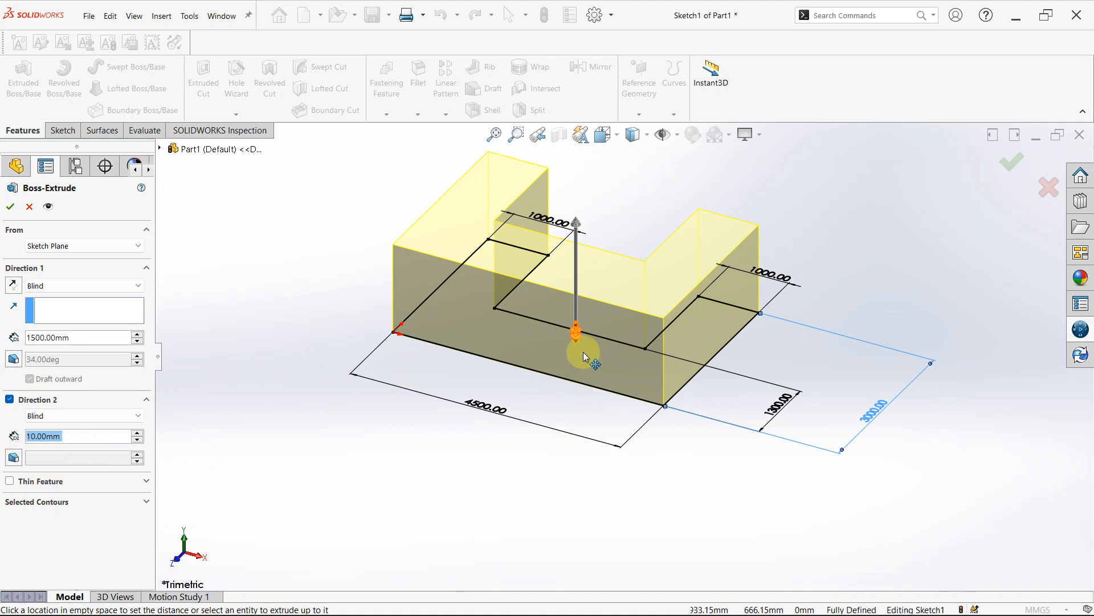
mouse_move(579, 345)
mouse_down()
mouse_move(583, 522)
mouse_move(607, 419)
mouse_up()
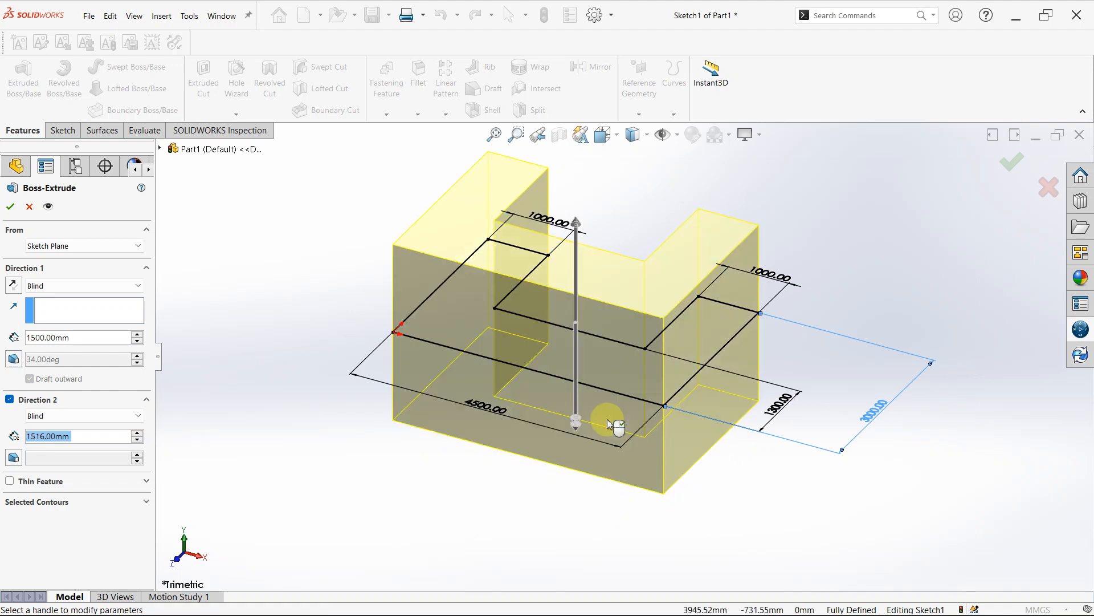
click(83, 439)
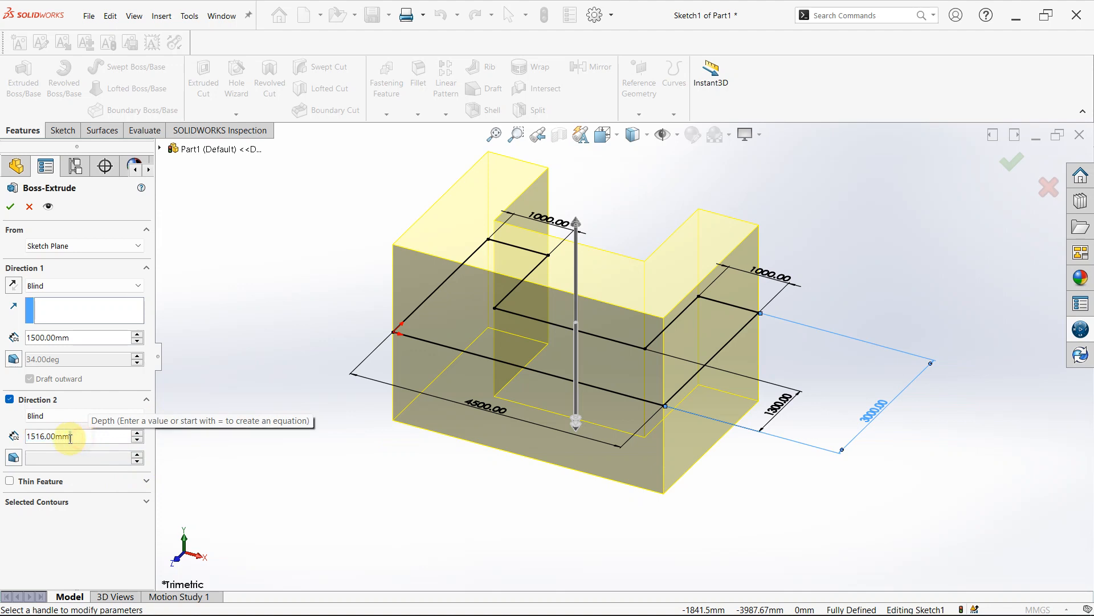
drag(72, 438, 22, 442)
key(BackSpace)
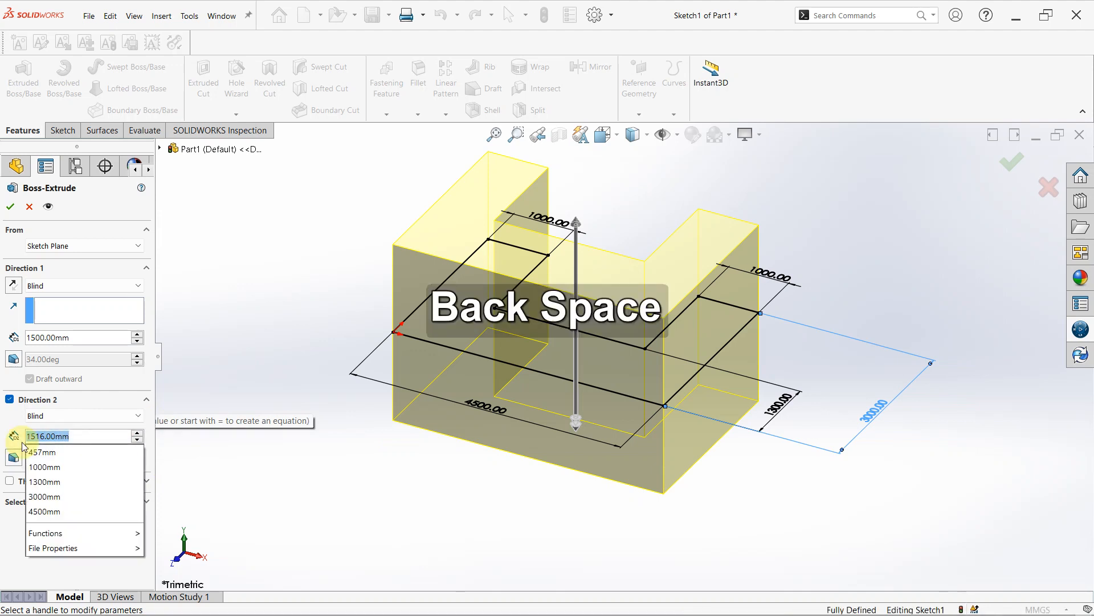
text(1)
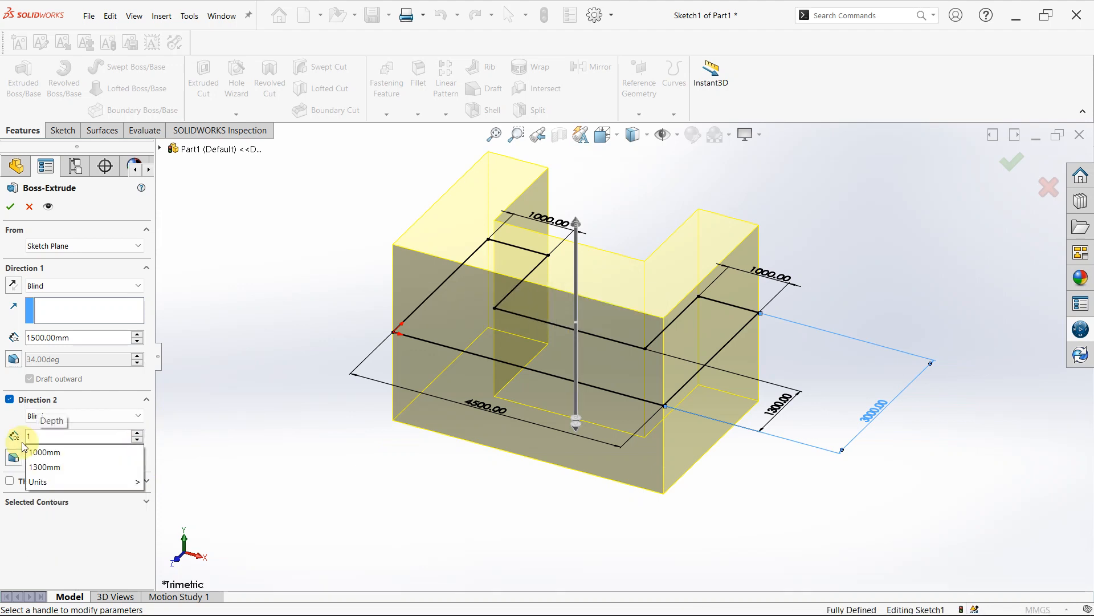
text(500)
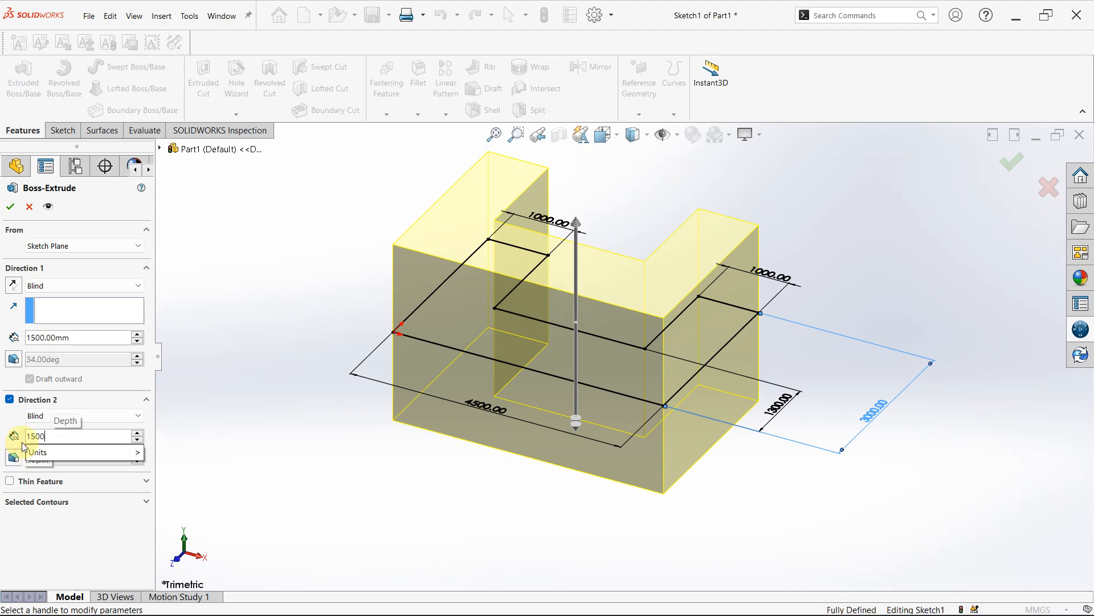
mouse_move(121, 453)
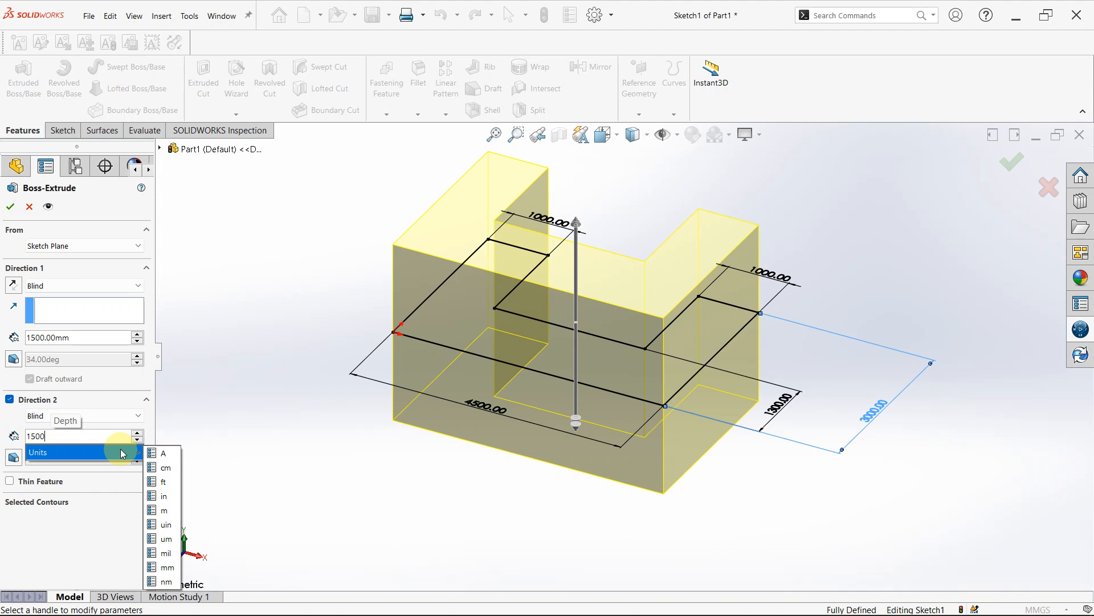
key(Return)
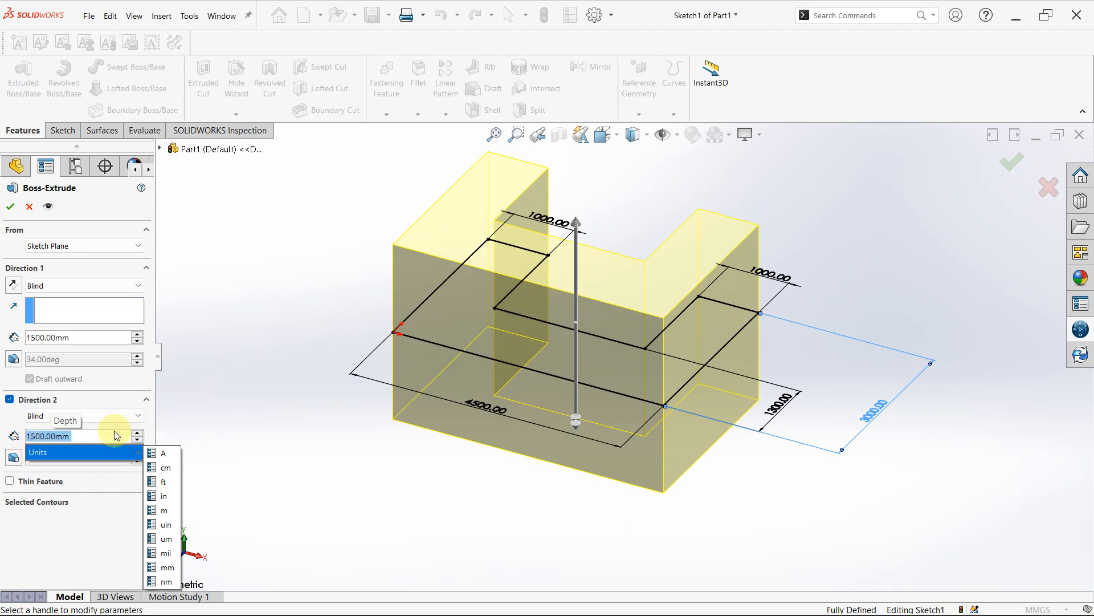
click(100, 436)
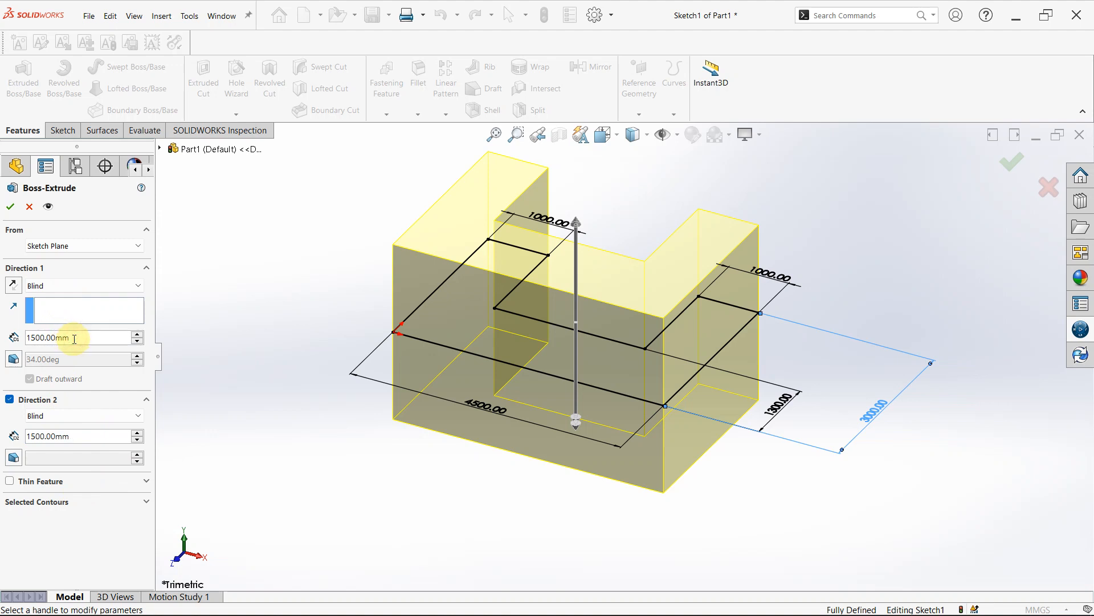
- Try a Blind depth of 15000 mm for Direction 1 of the extrusion
key(BackSpace)
key(BackSpace)
key(BackSpace)
key(BackSpace)
key(BackSpace)
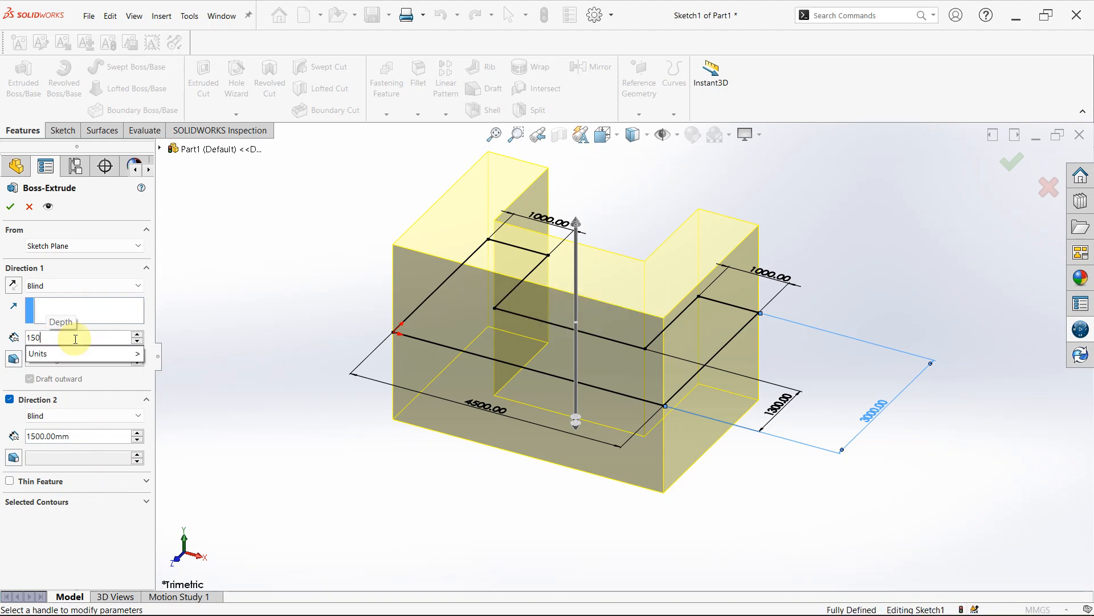
text(0)
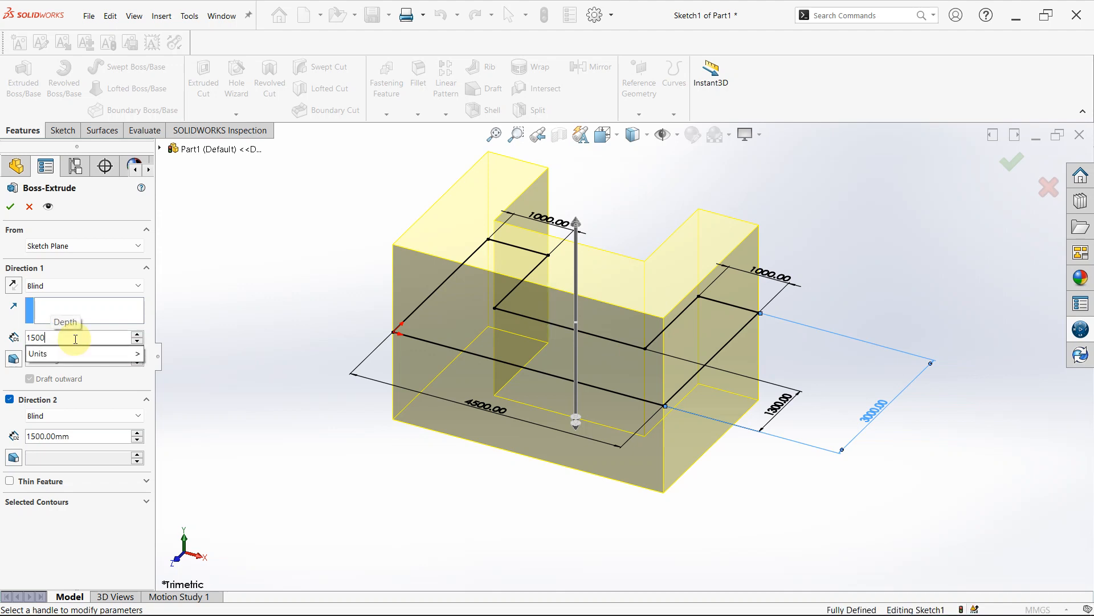
mouse_move(106, 356)
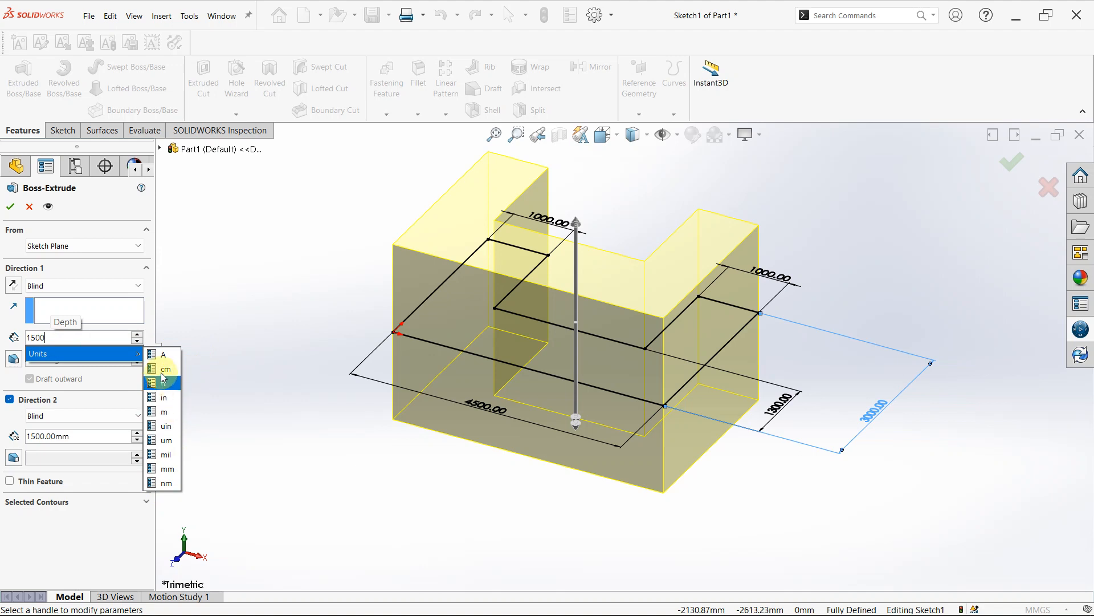
key(Return)
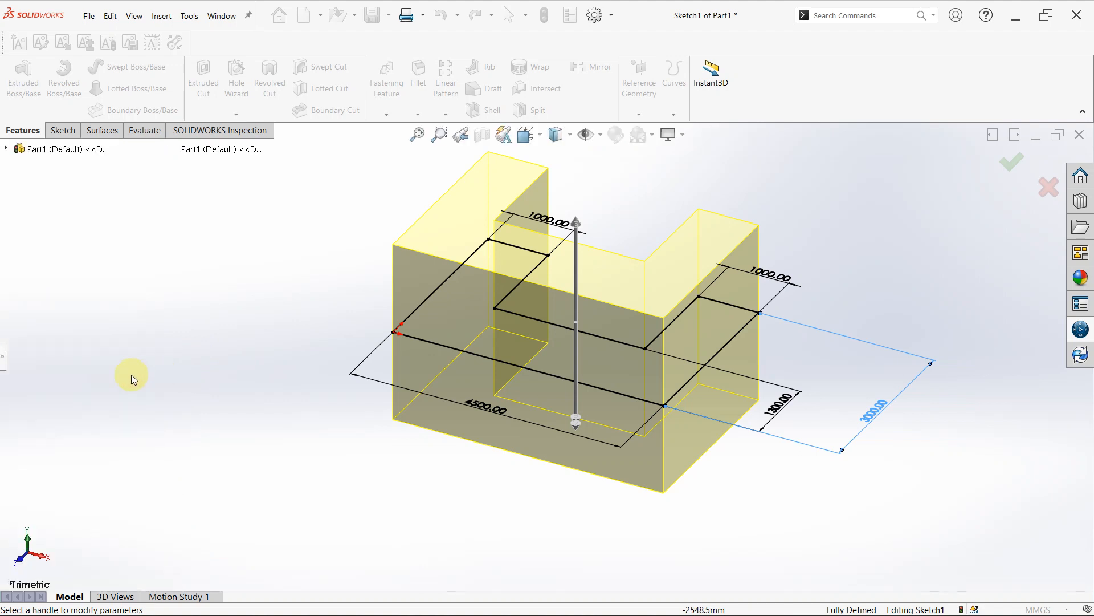
click(3, 357)
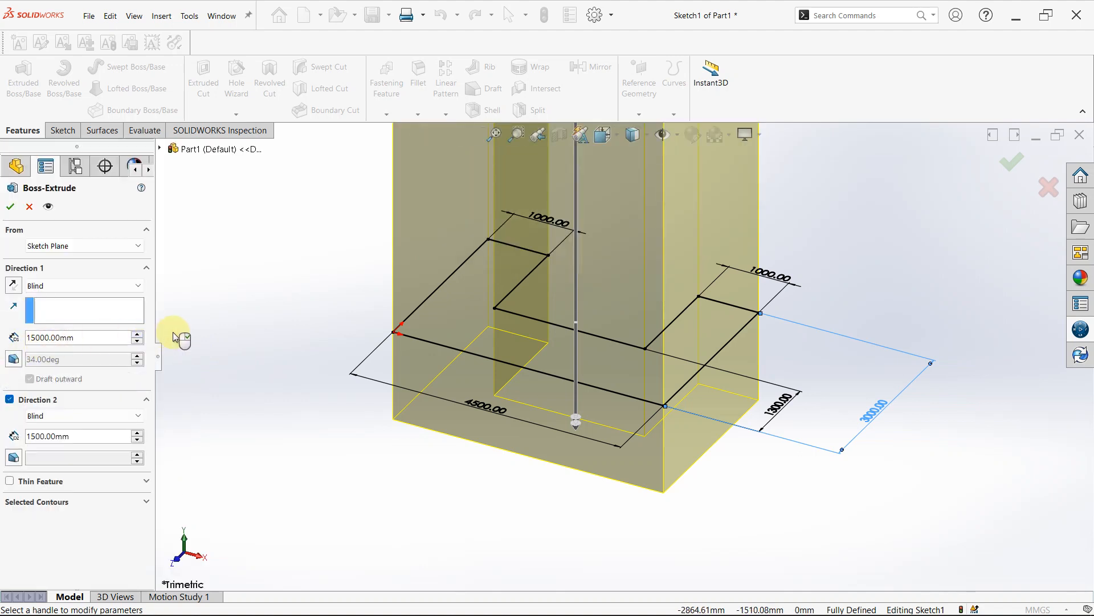
scroll(447, 362, up, 8)
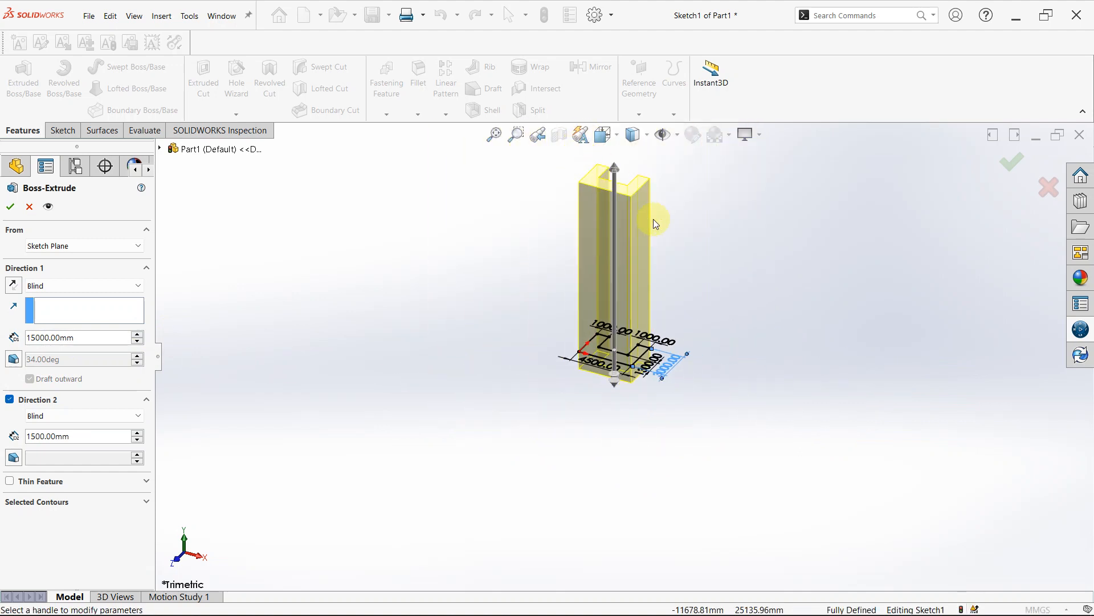
scroll(654, 220, down, 5)
- Set the Direction 1 Blind depth of the extrusion to 1500 mm
click(88, 344)
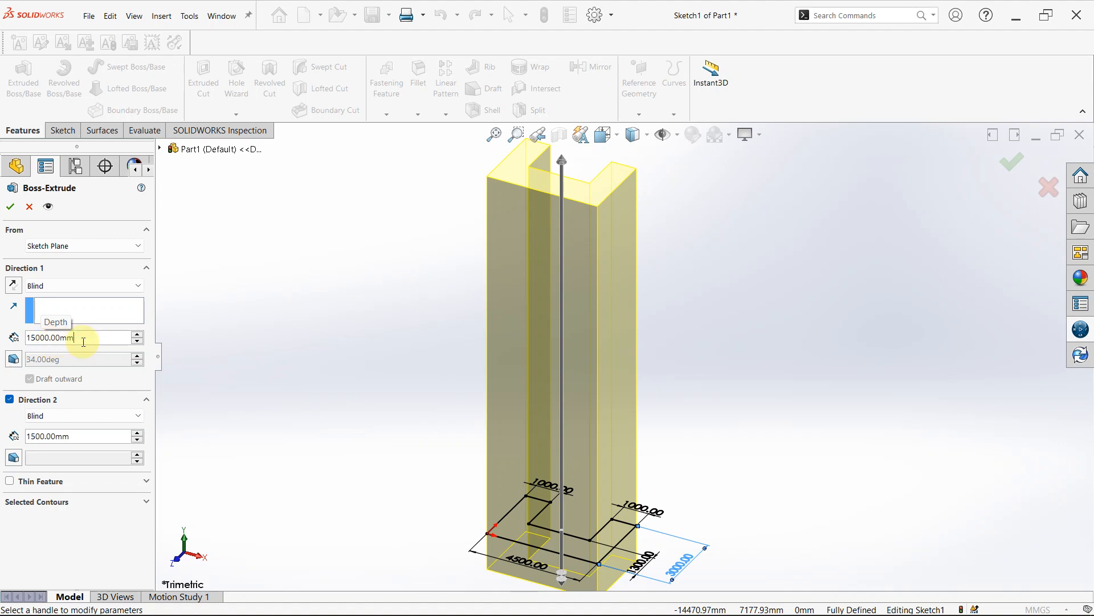
drag(85, 340, 25, 342)
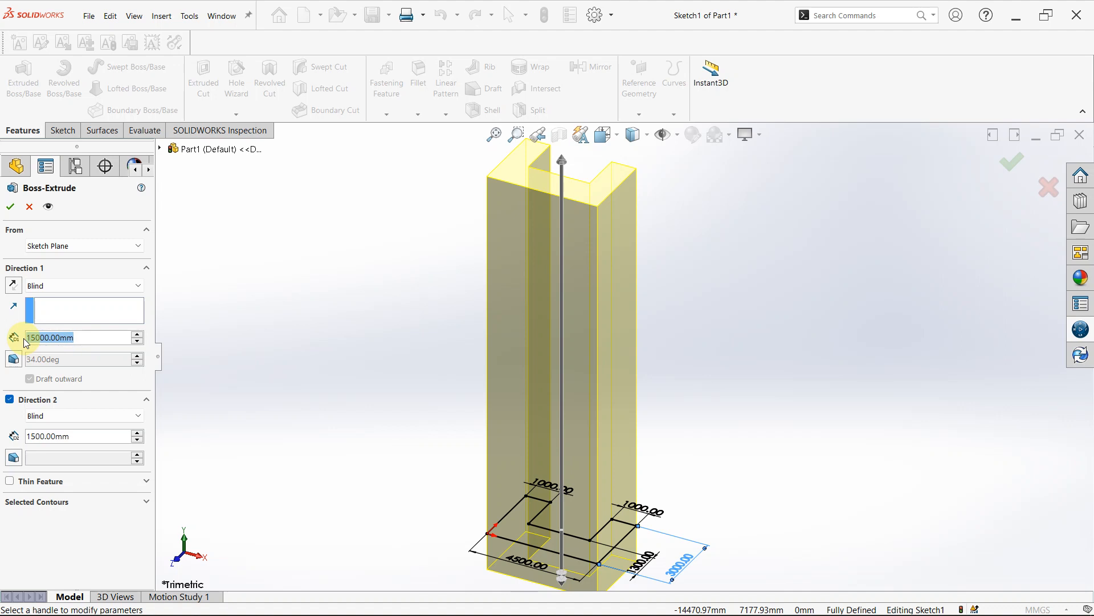
text(15)
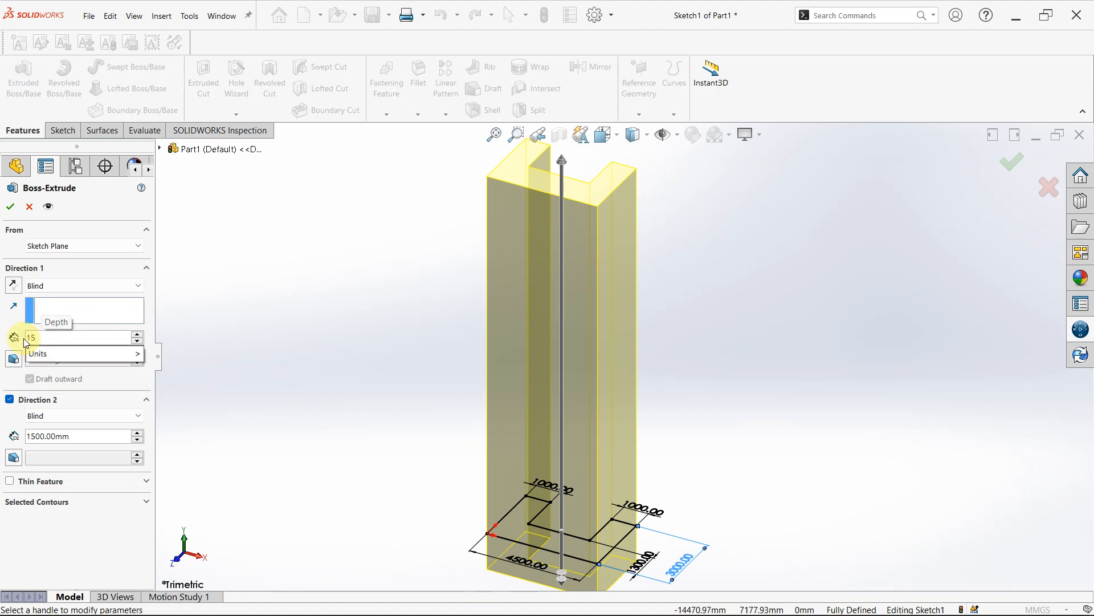
text(00)
key(Return)
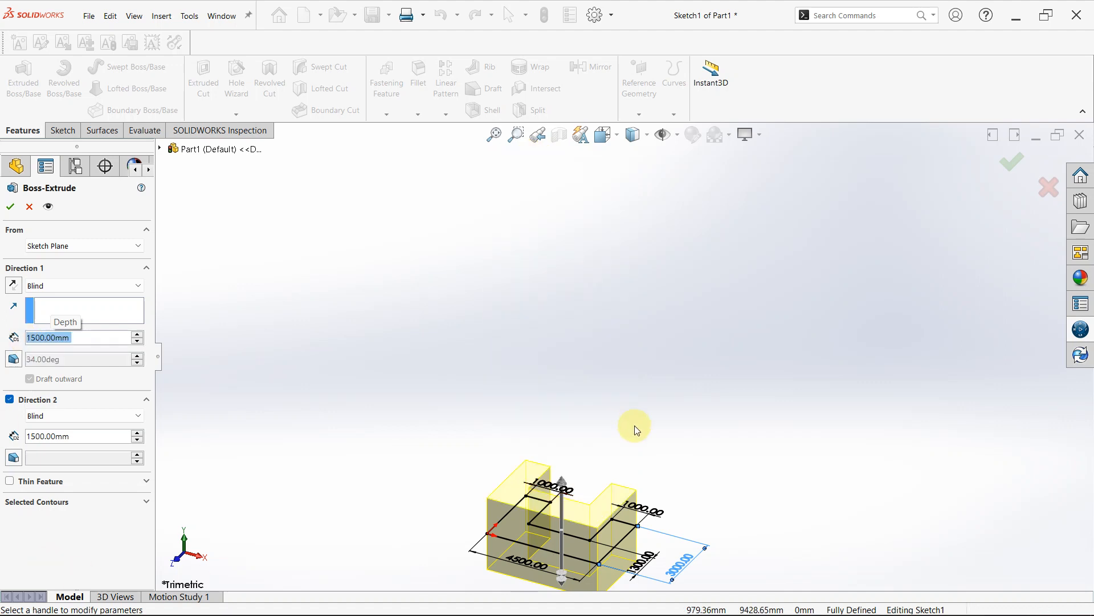
- Try the Thin Feature option on the extrusion and turn it off
scroll(546, 530, up, 2)
scroll(602, 481, down, 3)
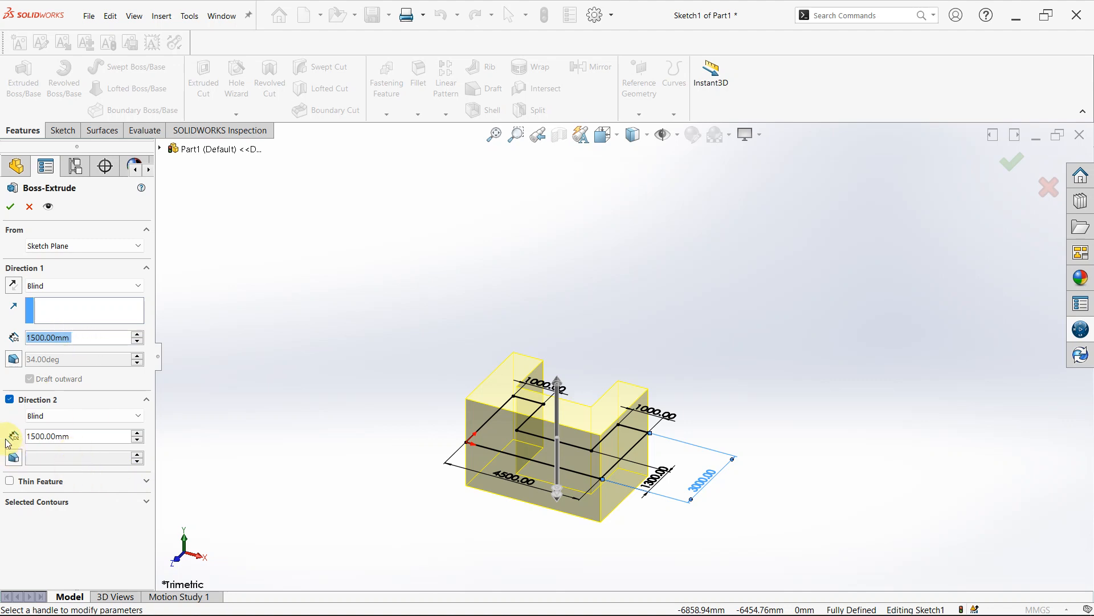
scroll(587, 439, down, 2)
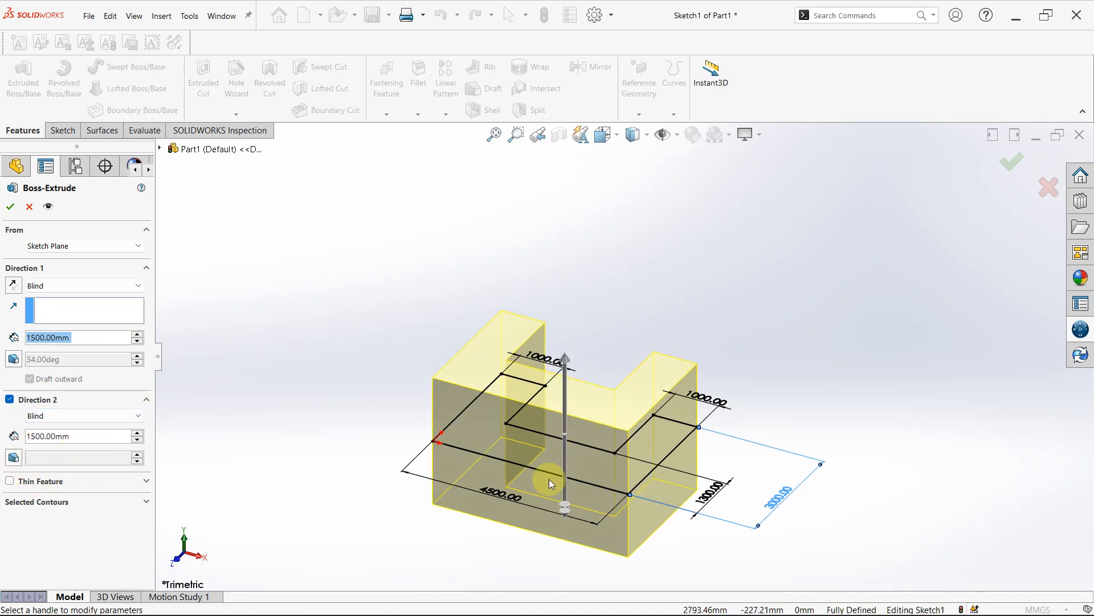
scroll(549, 479, down, 1)
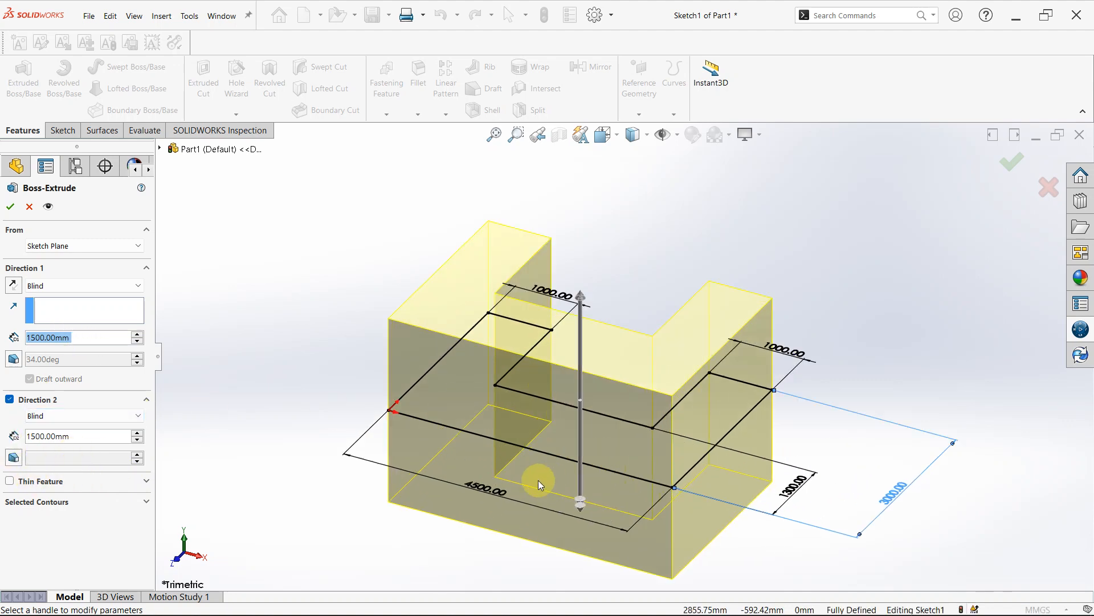
click(11, 482)
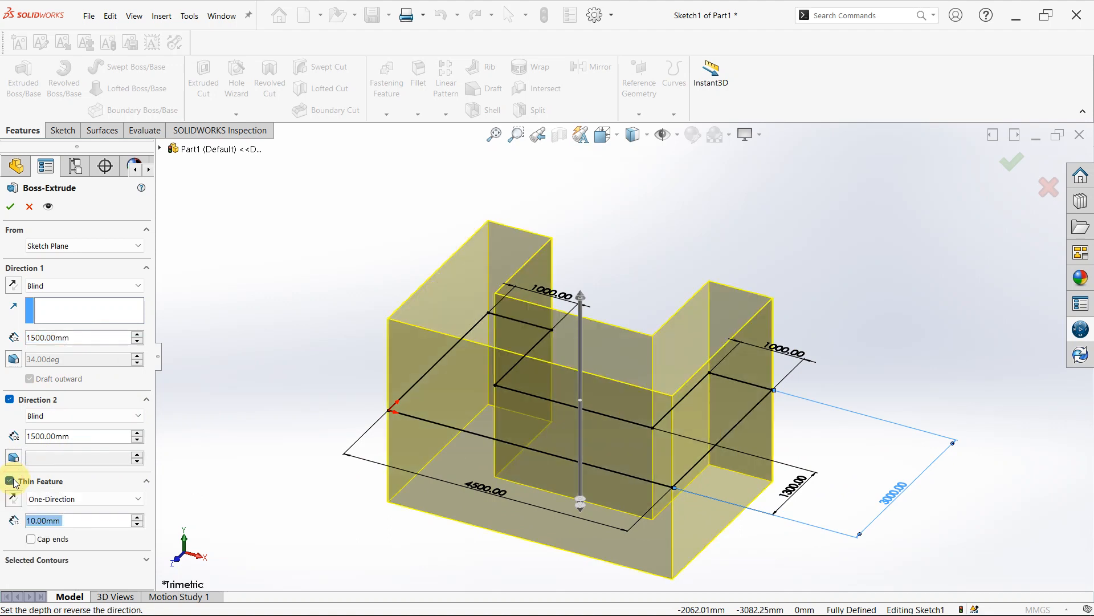
click(11, 481)
click(10, 482)
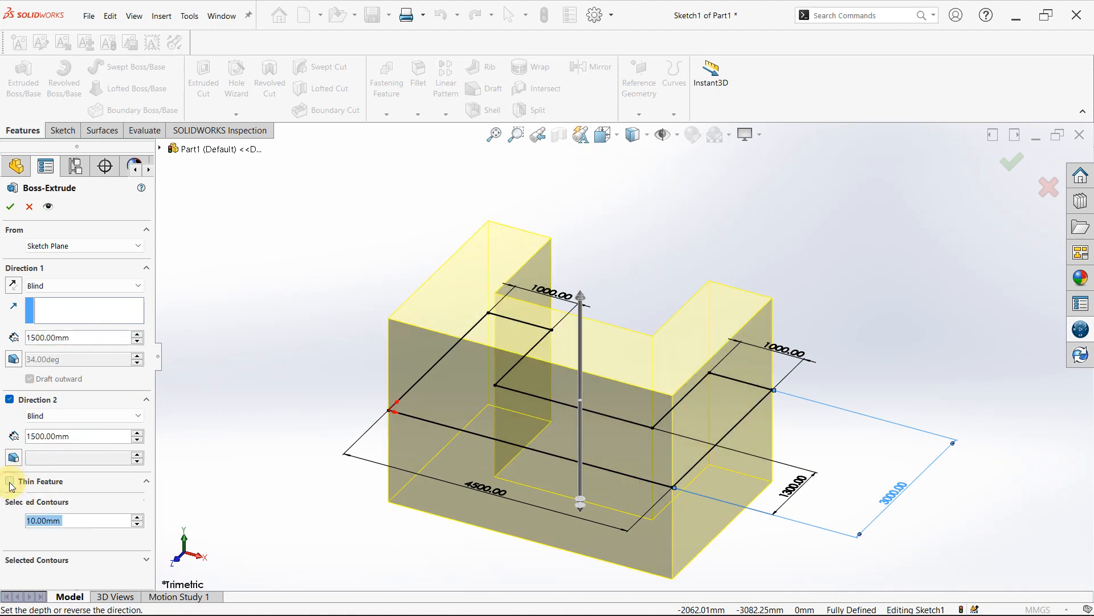
click(10, 482)
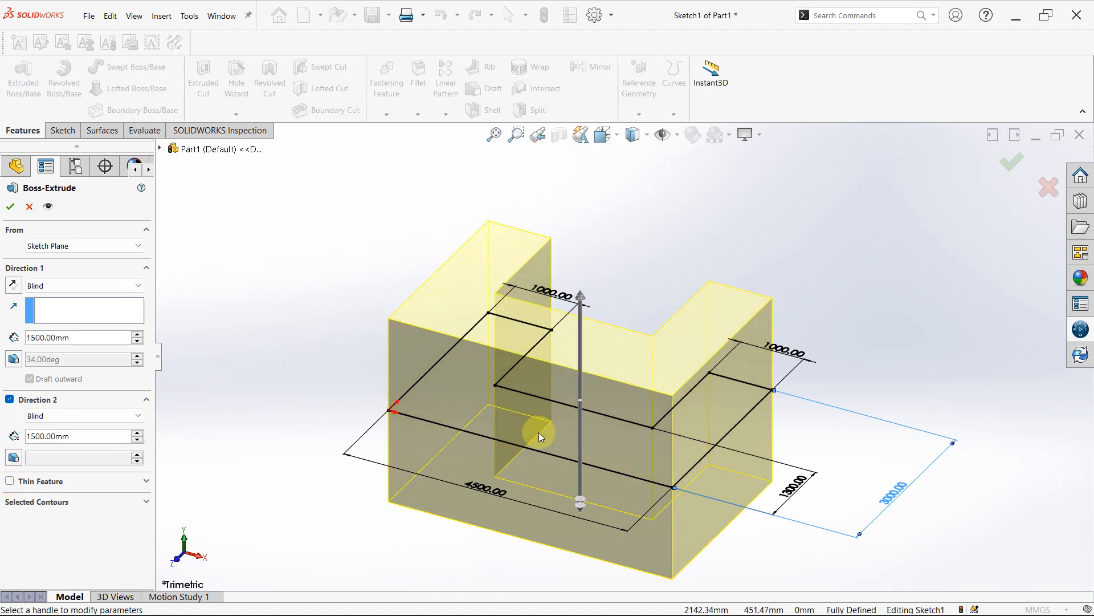
- Accept the two-direction Boss-Extrude of the U-shaped profile
scroll(538, 432, up, 5)
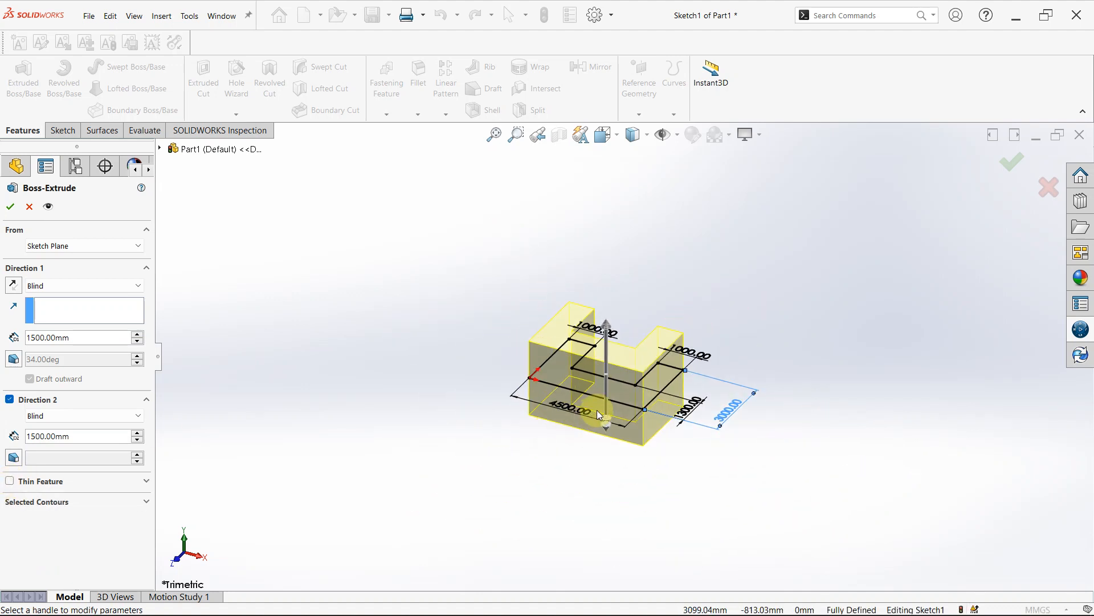
scroll(597, 410, down, 2)
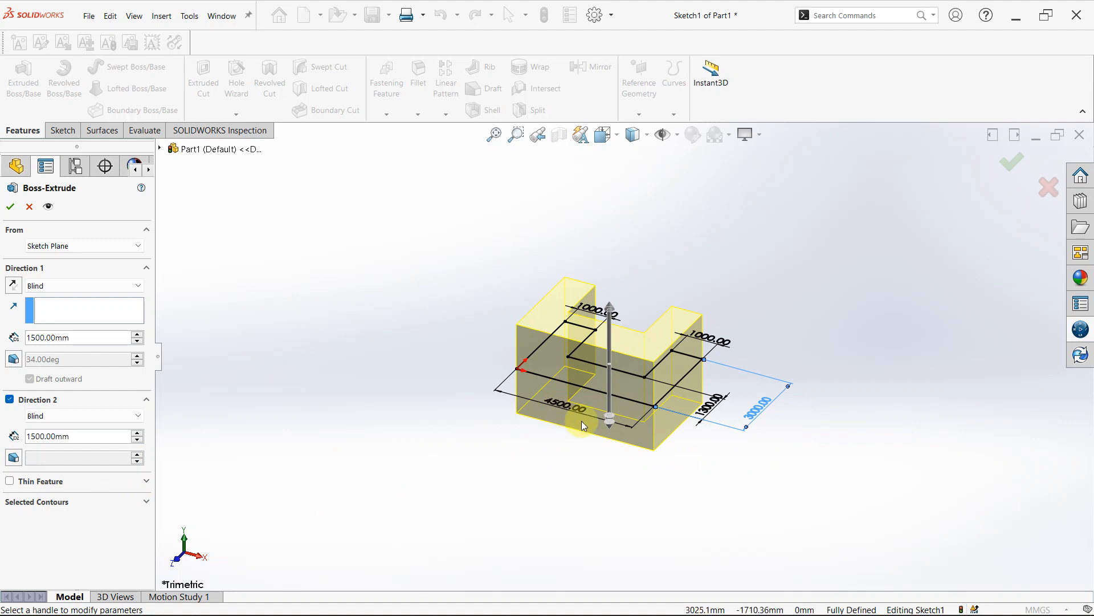
scroll(447, 388, up, 2)
scroll(498, 348, down, 1)
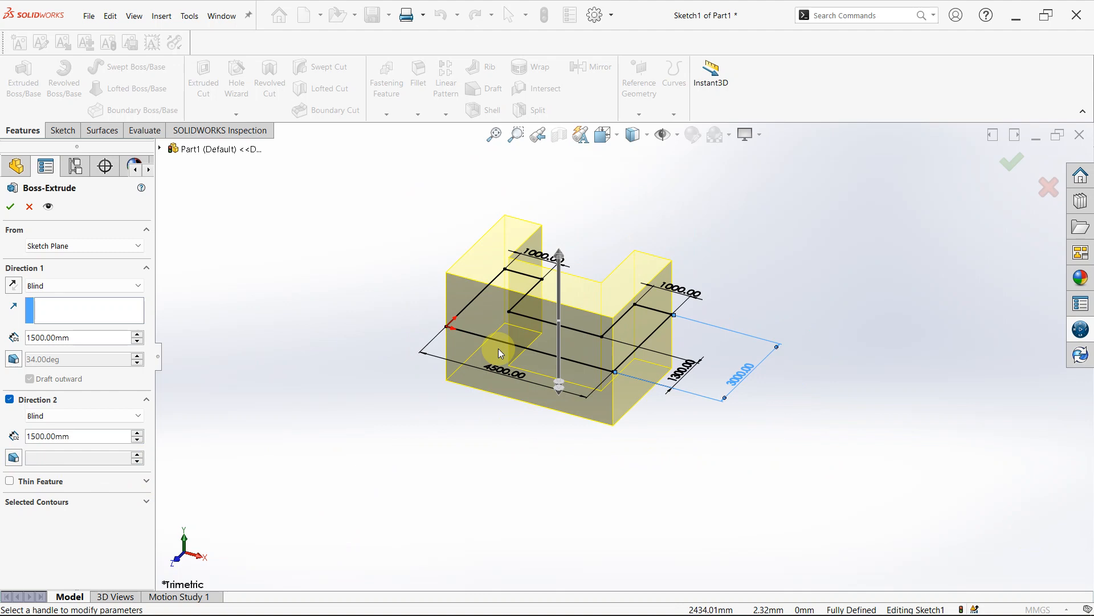
click(11, 208)
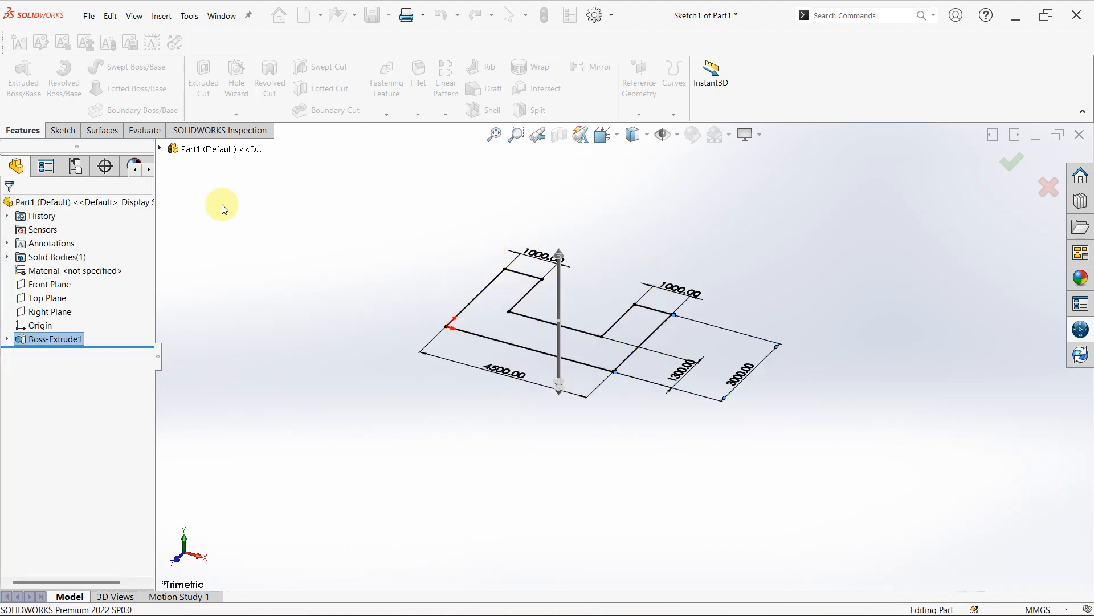
- Start a new sketch on the Top Plane
scroll(710, 309, down, 3)
middle_drag(654, 313, 646, 396)
scroll(644, 395, up, 3)
scroll(603, 302, down, 2)
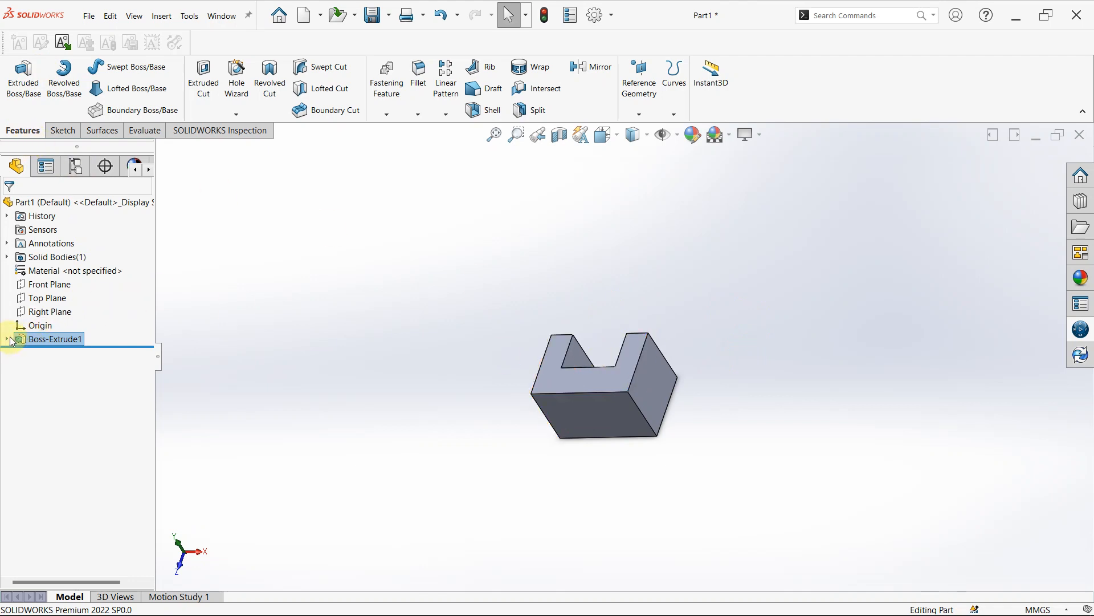
click(52, 298)
click(63, 279)
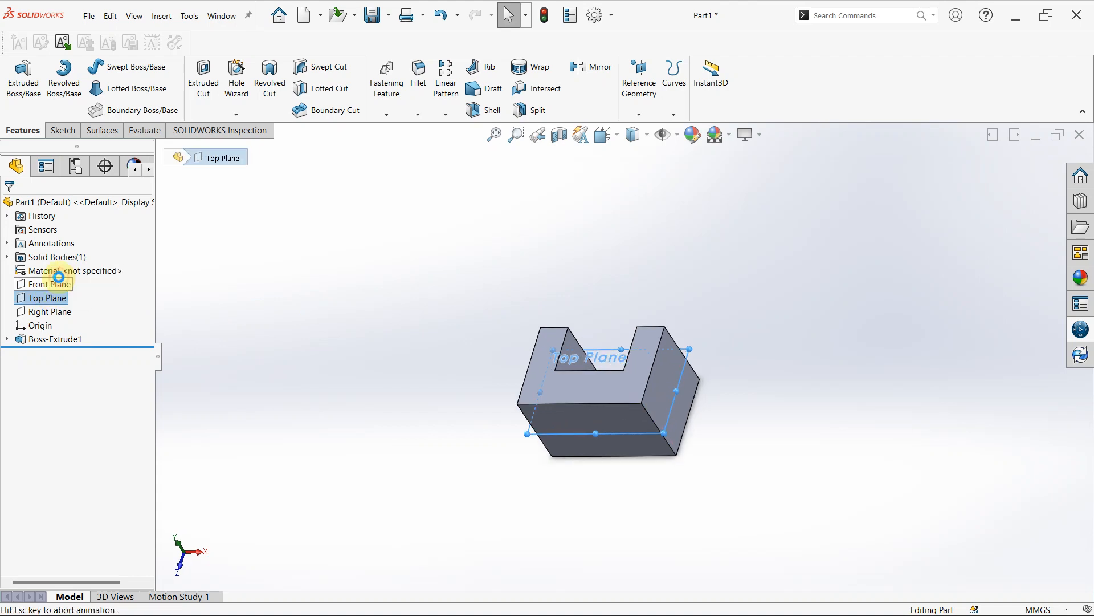
scroll(758, 423, up, 9)
scroll(775, 413, down, 5)
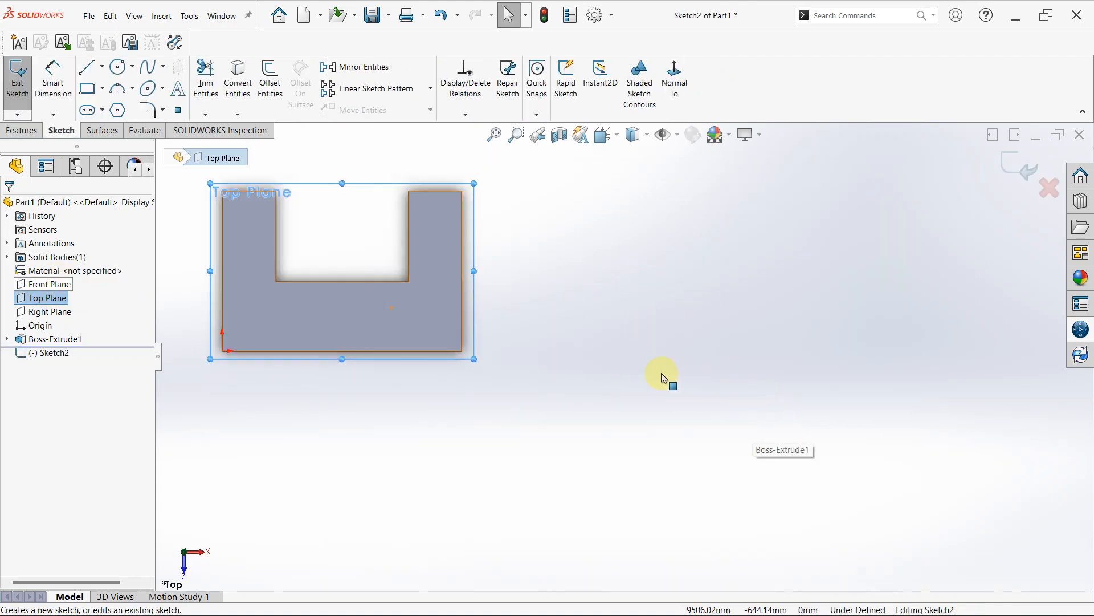
scroll(544, 321, up, 2)
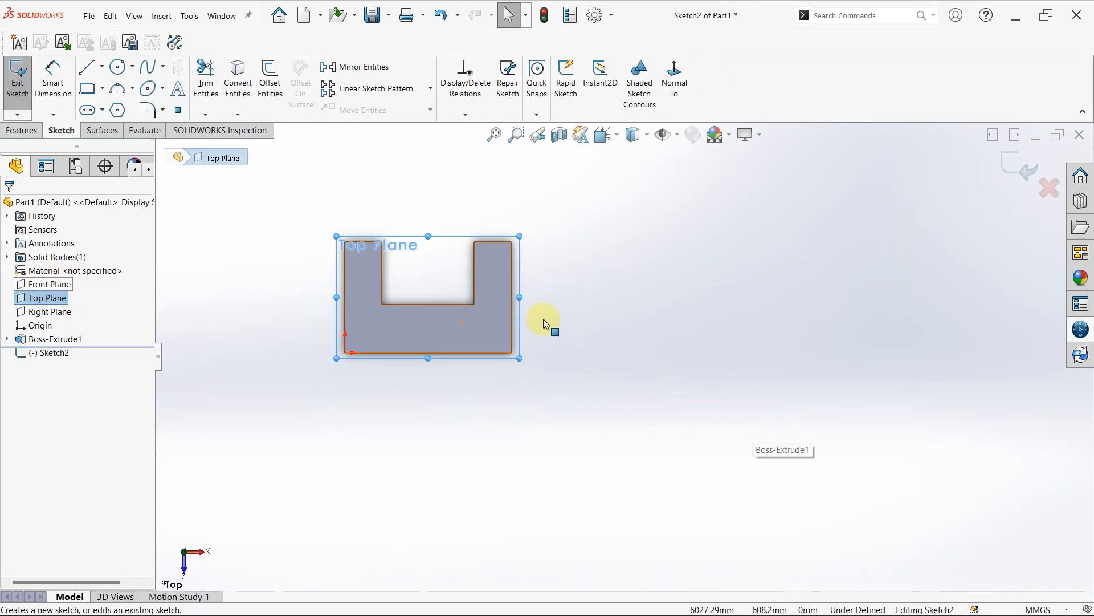
- Sketch a corner rectangle about 3000 mm high beside the U-shaped solid, aligned with the solid's upper and lower edges
click(91, 89)
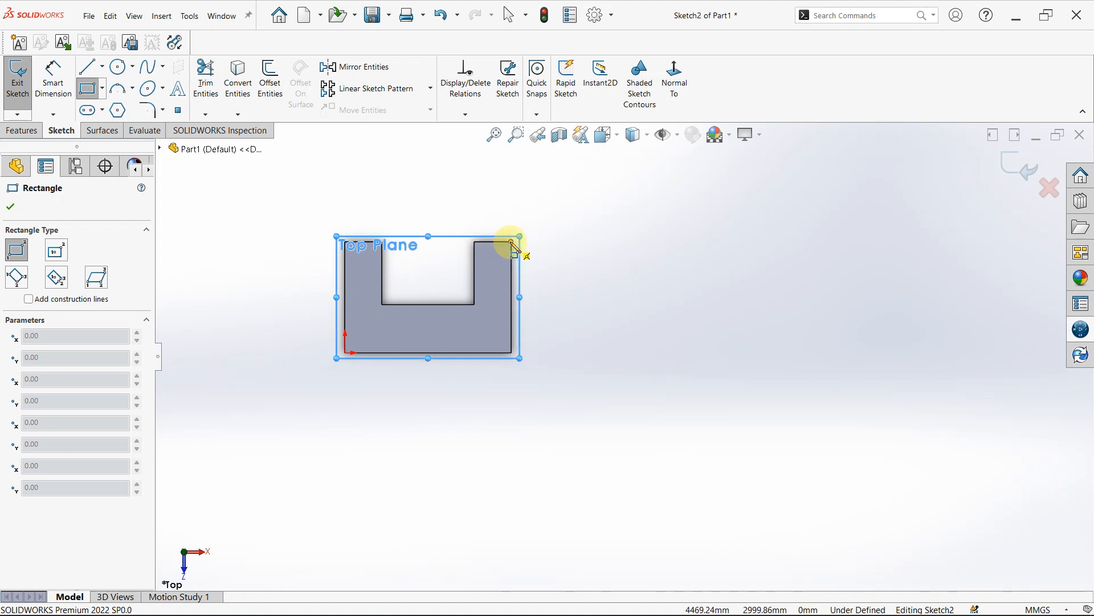
click(555, 242)
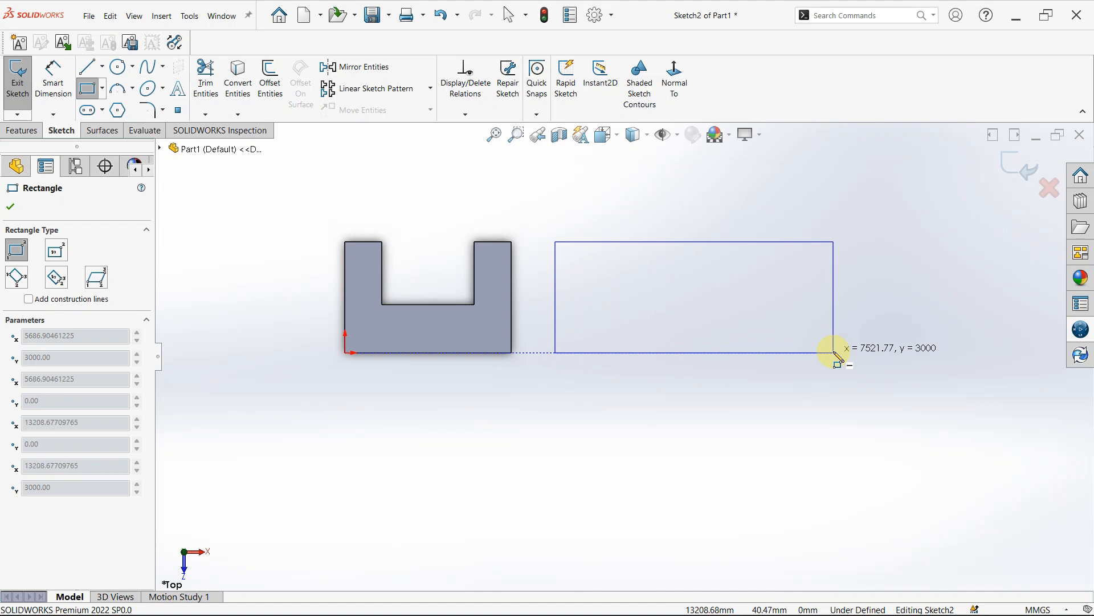
click(799, 353)
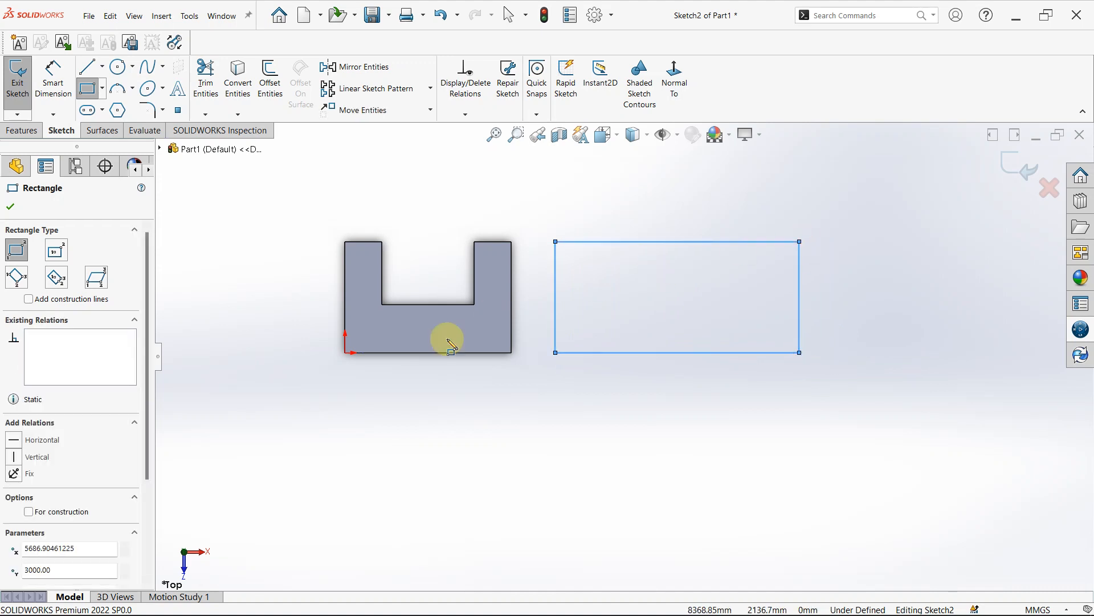
key(Escape)
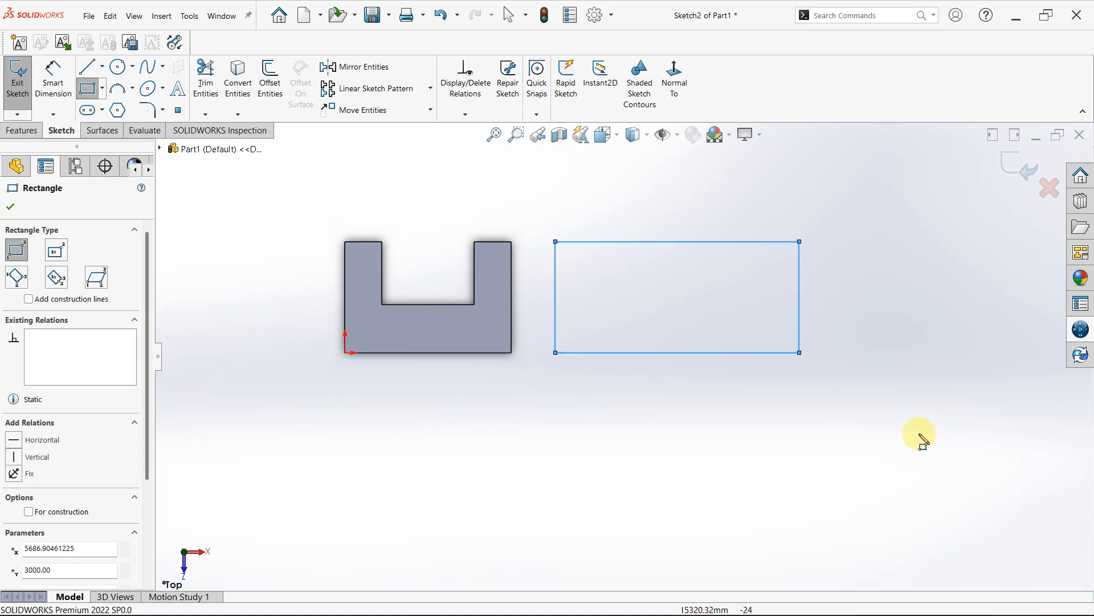
key(Escape)
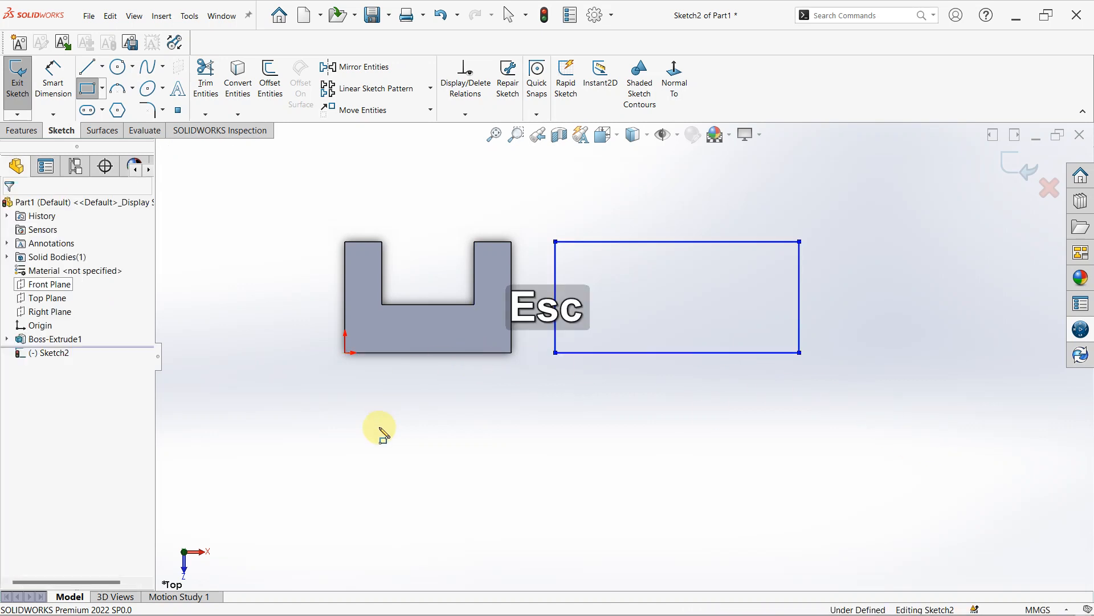
- Measure the length of the U-shaped solid's long lower edge
click(141, 134)
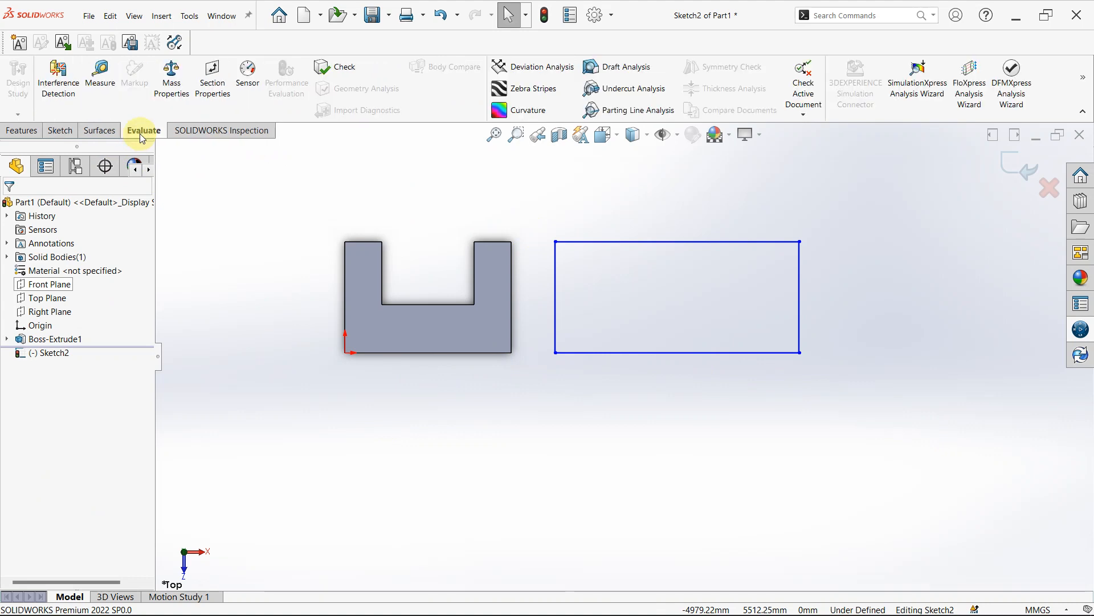
click(100, 73)
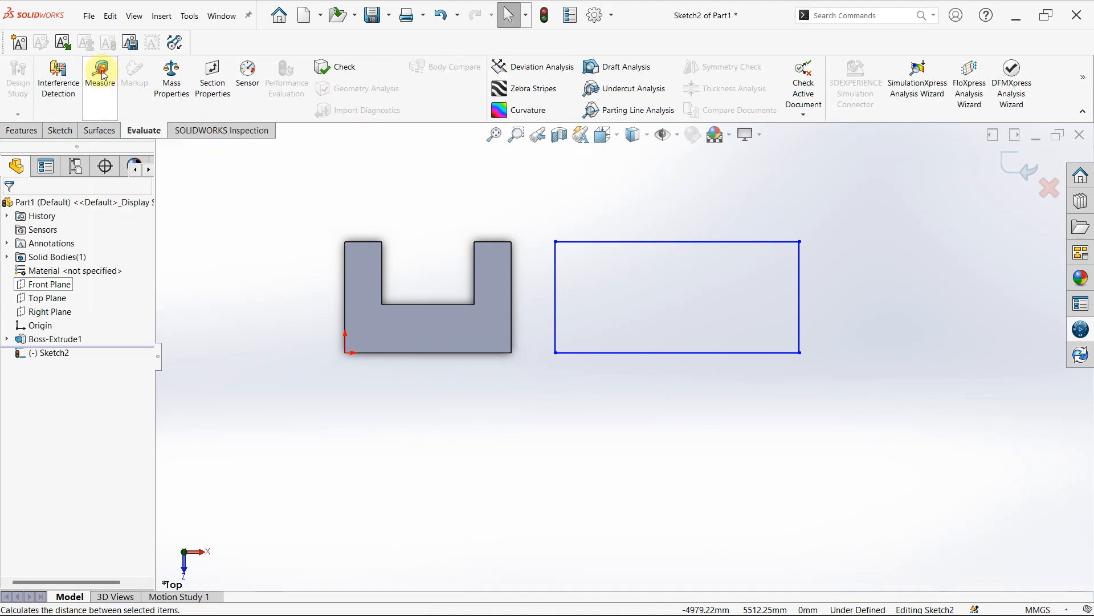
click(432, 354)
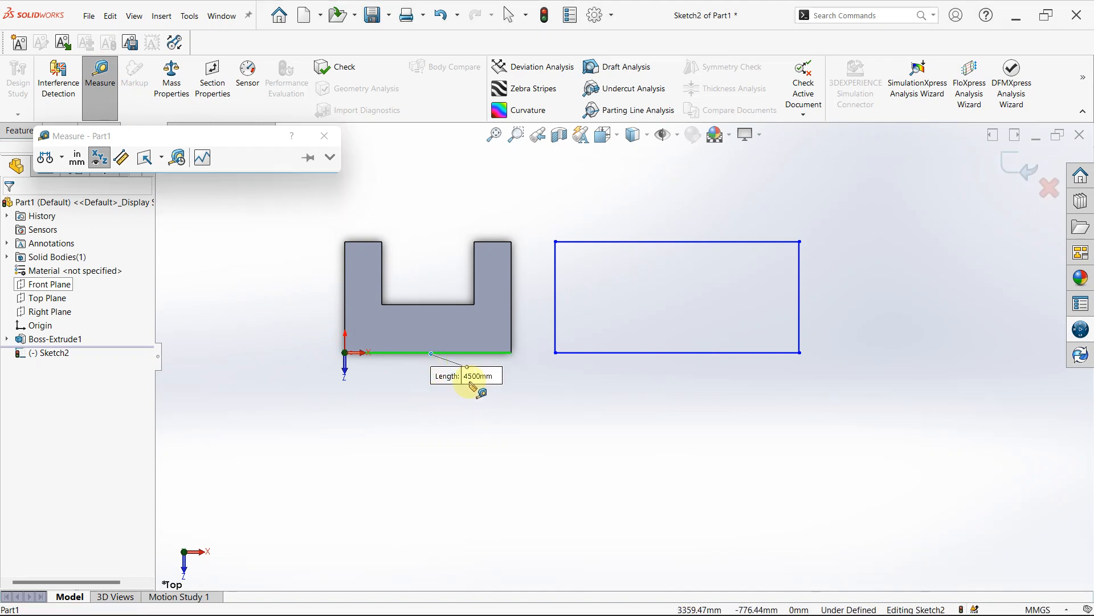
click(323, 137)
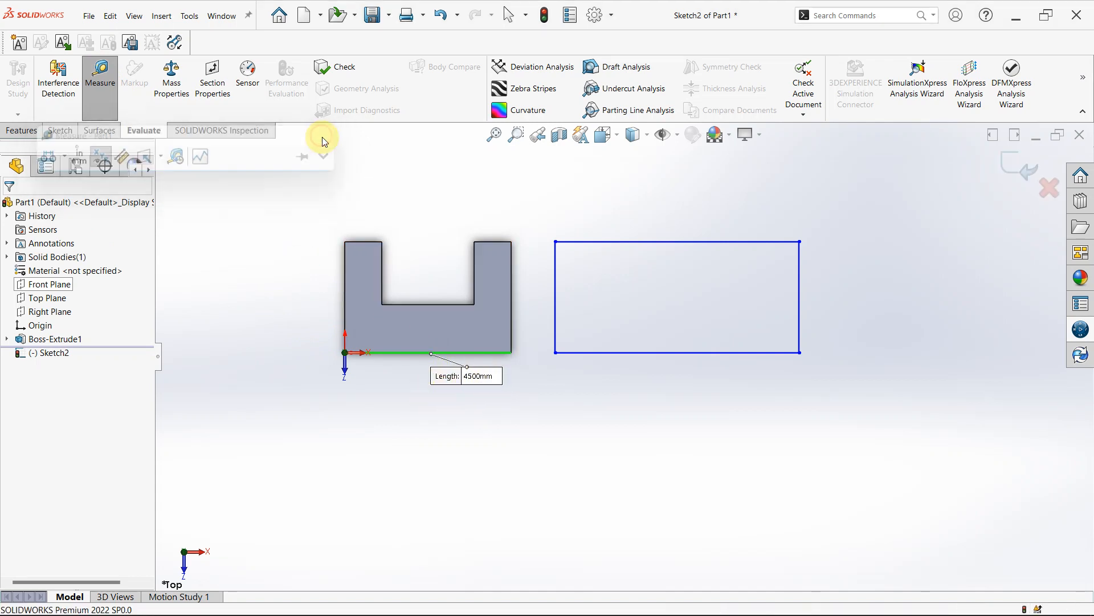
- Dimension the rectangle's lower side and set its length to 4500 mm
click(22, 131)
click(61, 130)
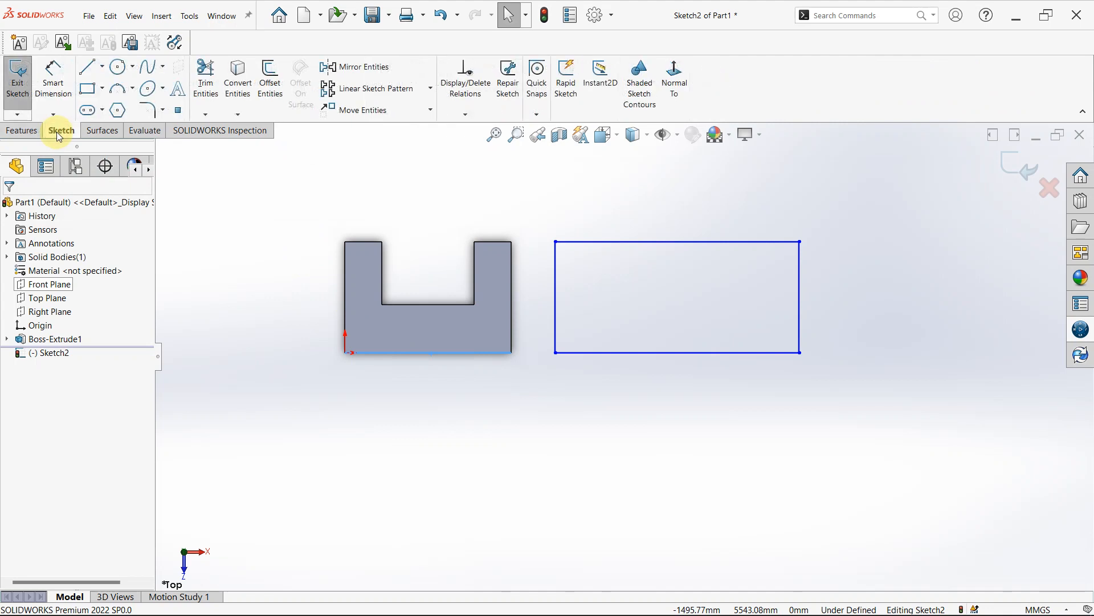
click(53, 79)
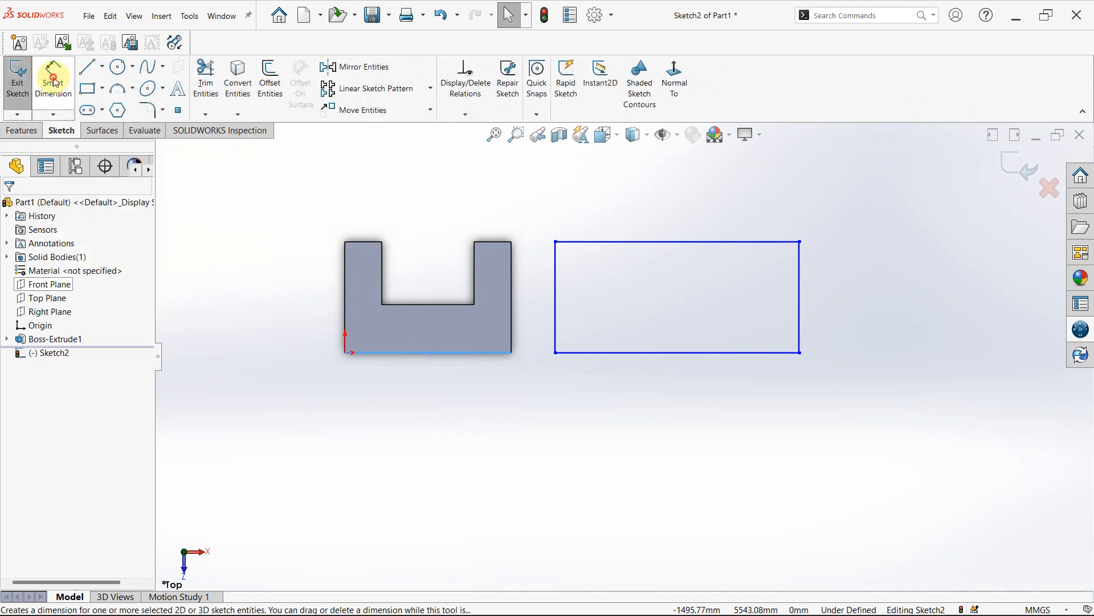
click(668, 352)
click(667, 420)
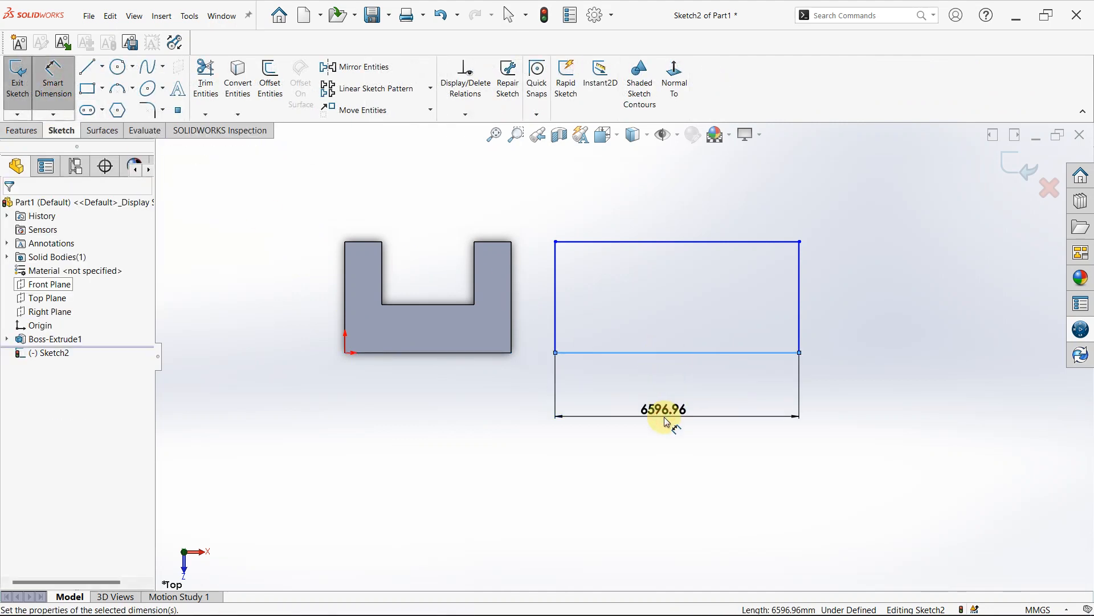
text(450)
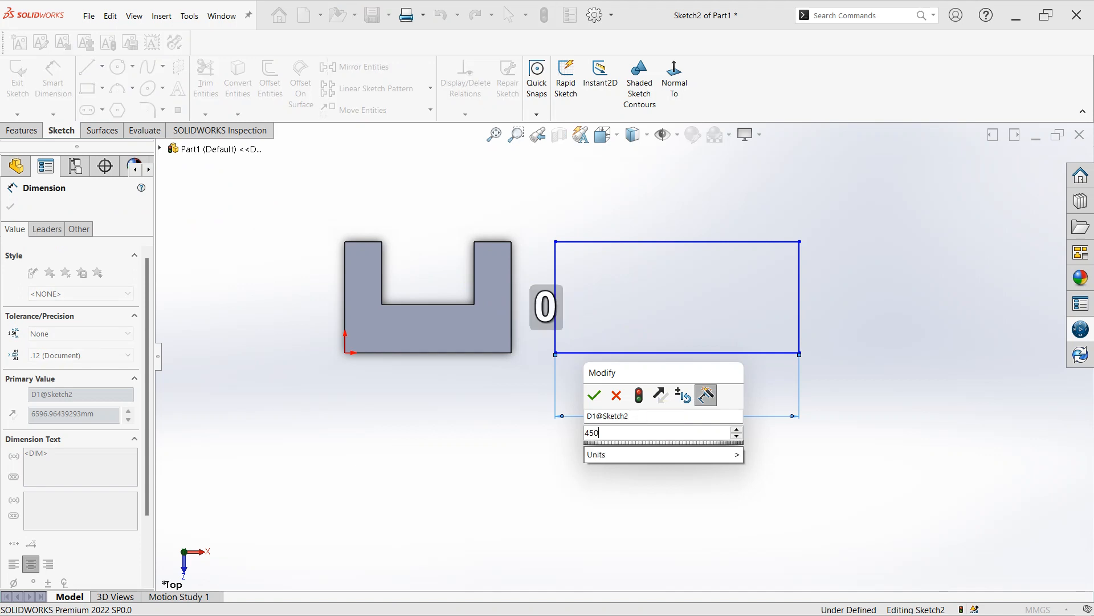
text(0)
key(Return)
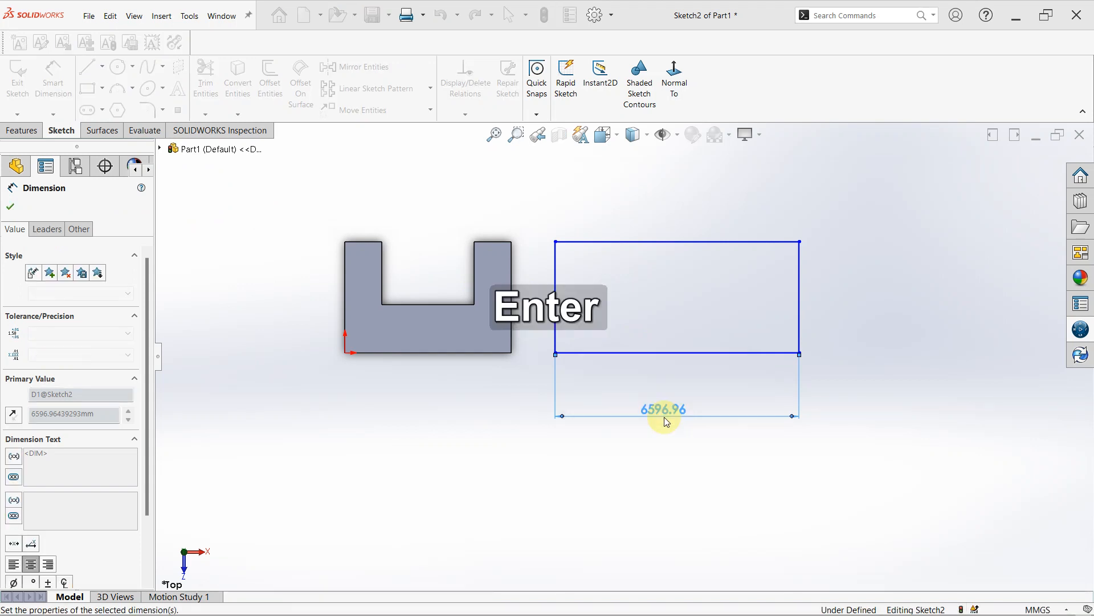
key(Escape)
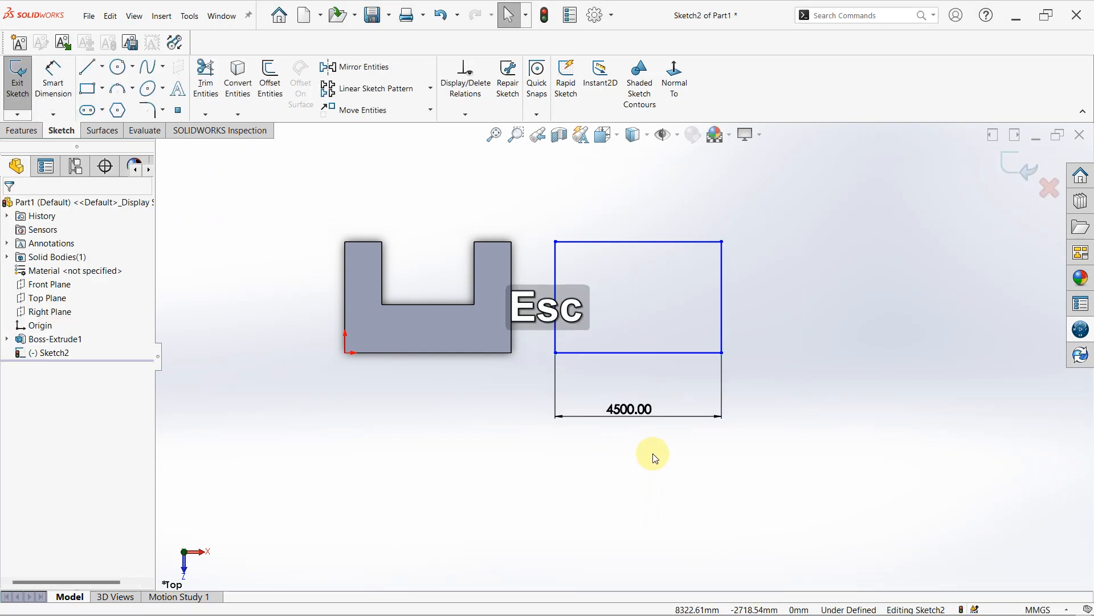
- Dimension the rectangle's right vertical side, keeping its current length
mouse_move(787, 392)
right_down()
mouse_move(782, 332)
mouse_move(763, 317)
right_up()
click(724, 309)
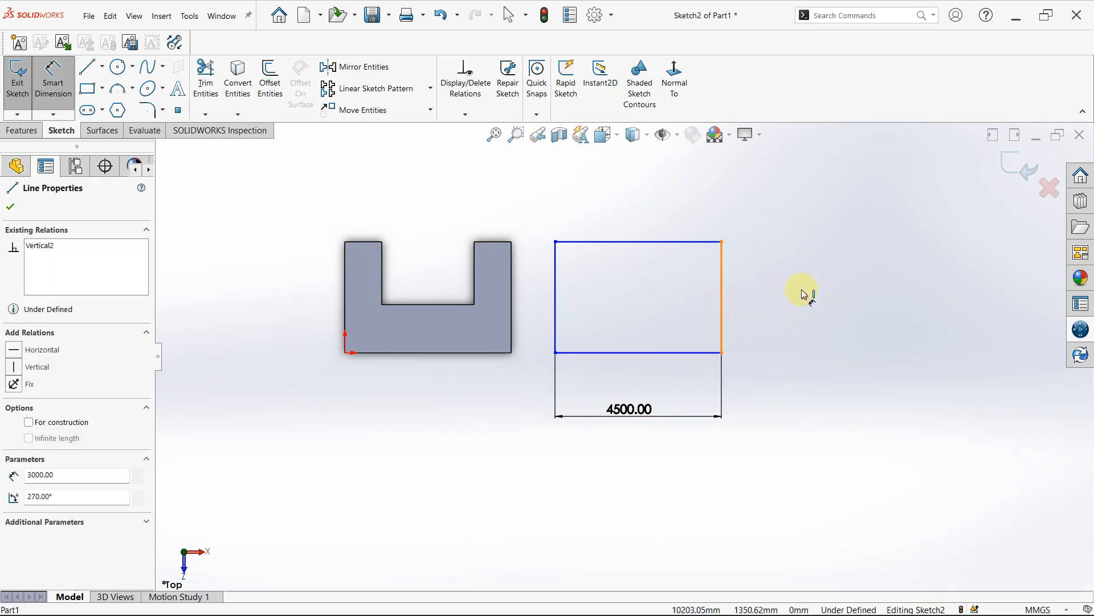
click(824, 290)
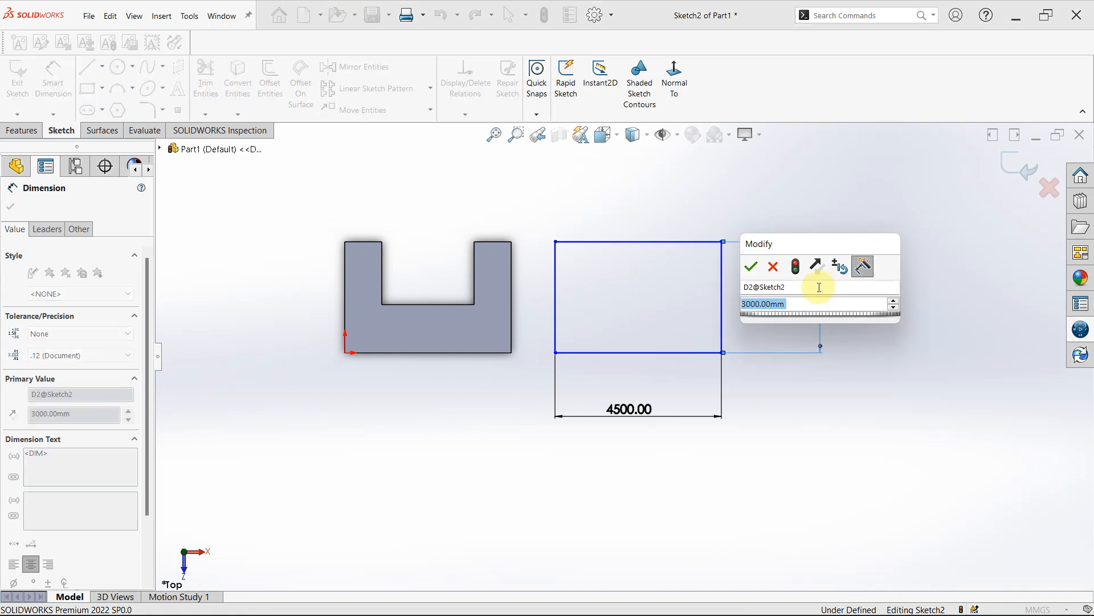
click(750, 278)
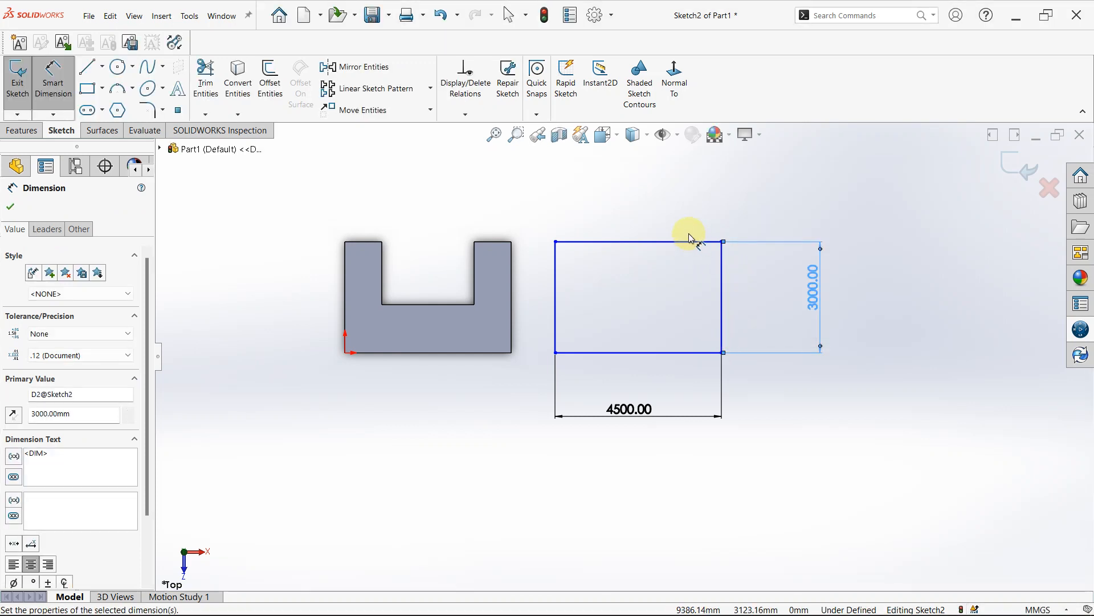
click(639, 243)
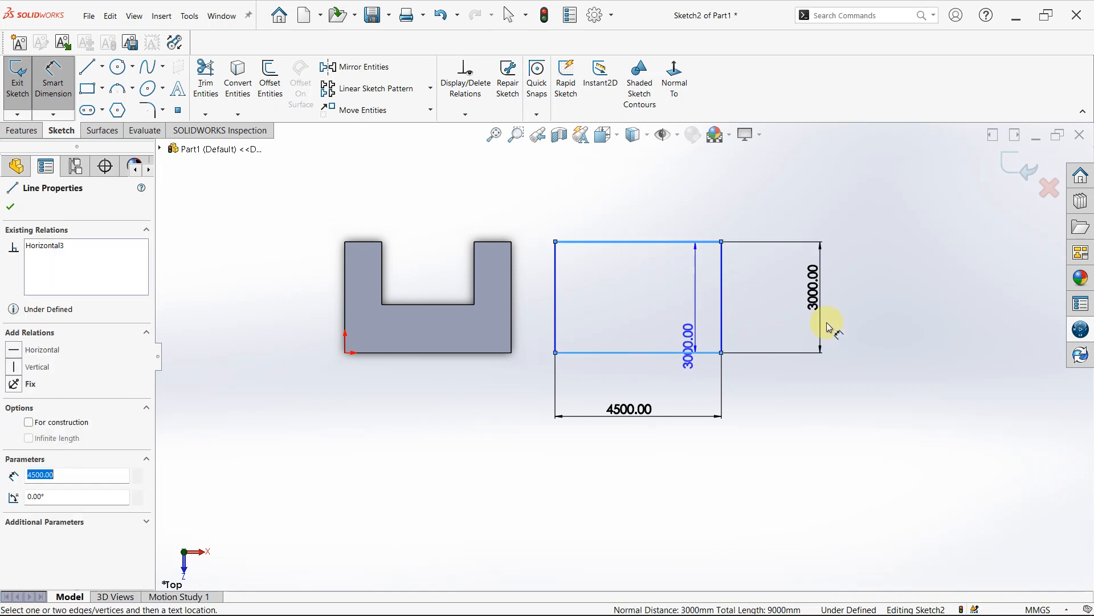
key(Escape)
key(Escape)
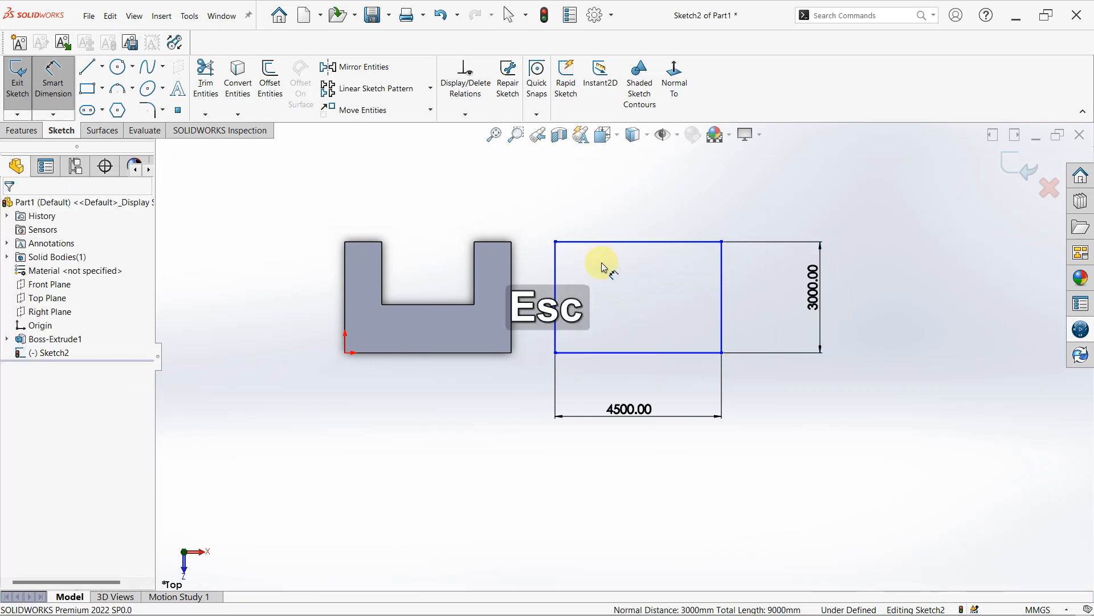
key(Escape)
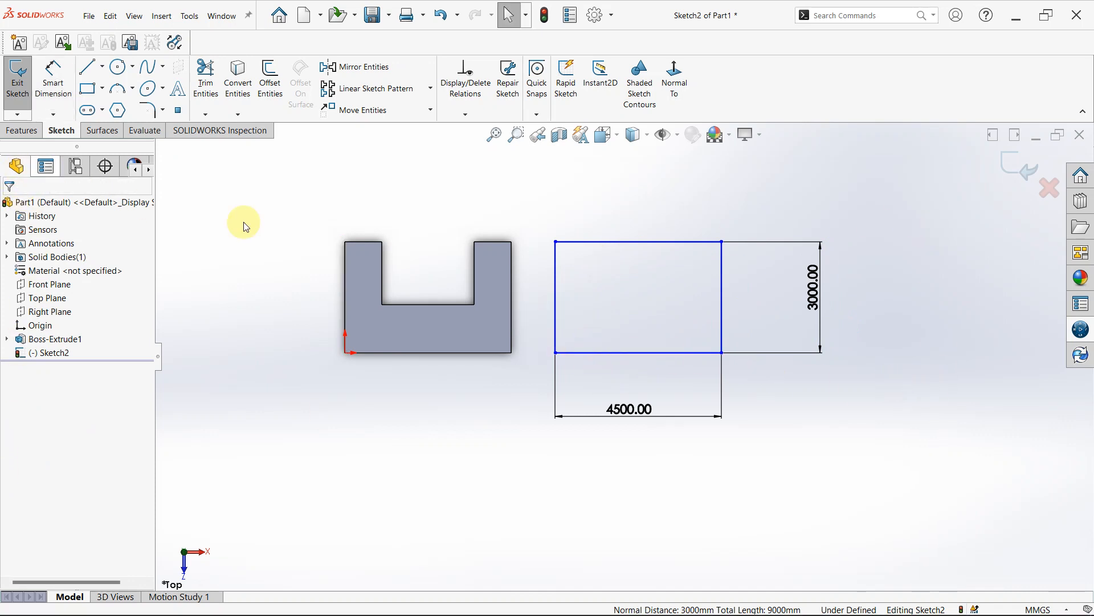
- Trim away only the rectangle's upper side, leaving an open three-sided profile
click(216, 85)
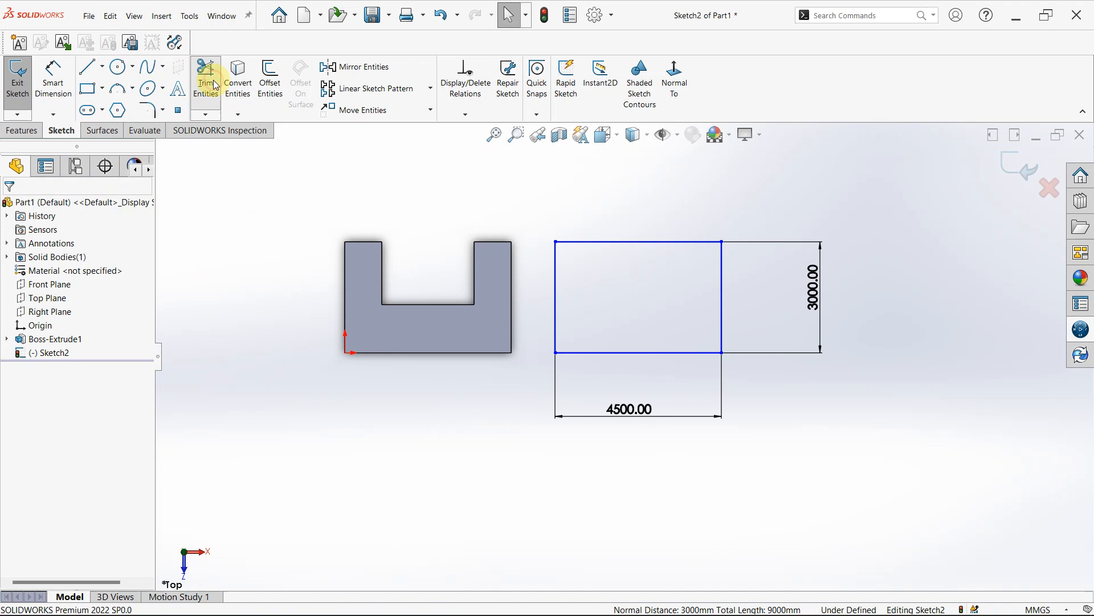
click(599, 243)
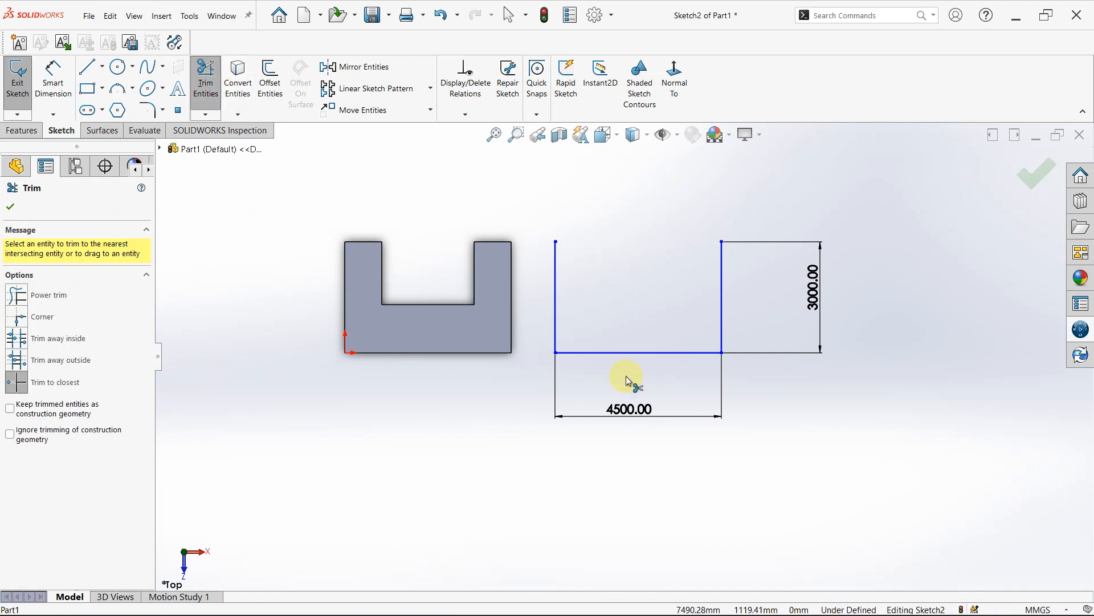
click(558, 307)
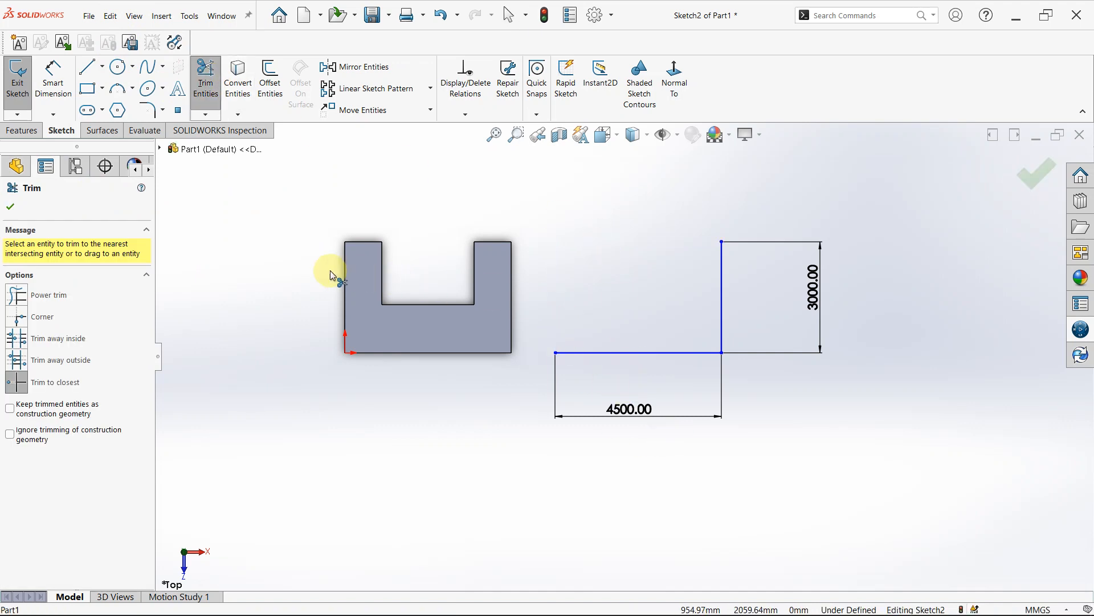
key(ctrl+z)
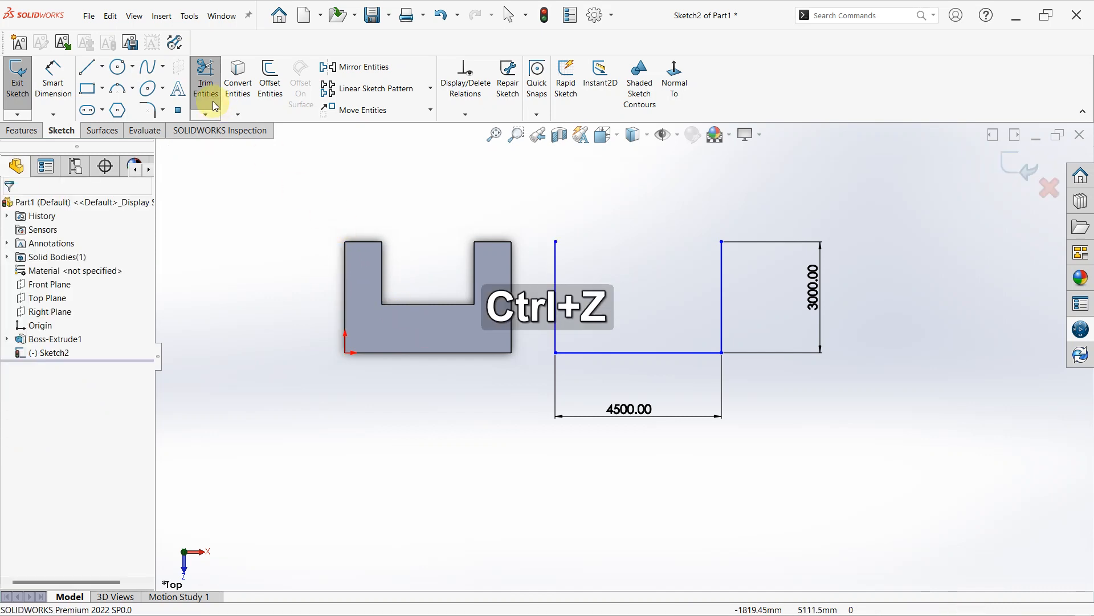
click(205, 91)
- Dimension the open profile's left vertical line at its current length and place the dimension between the solid and the profile
click(52, 86)
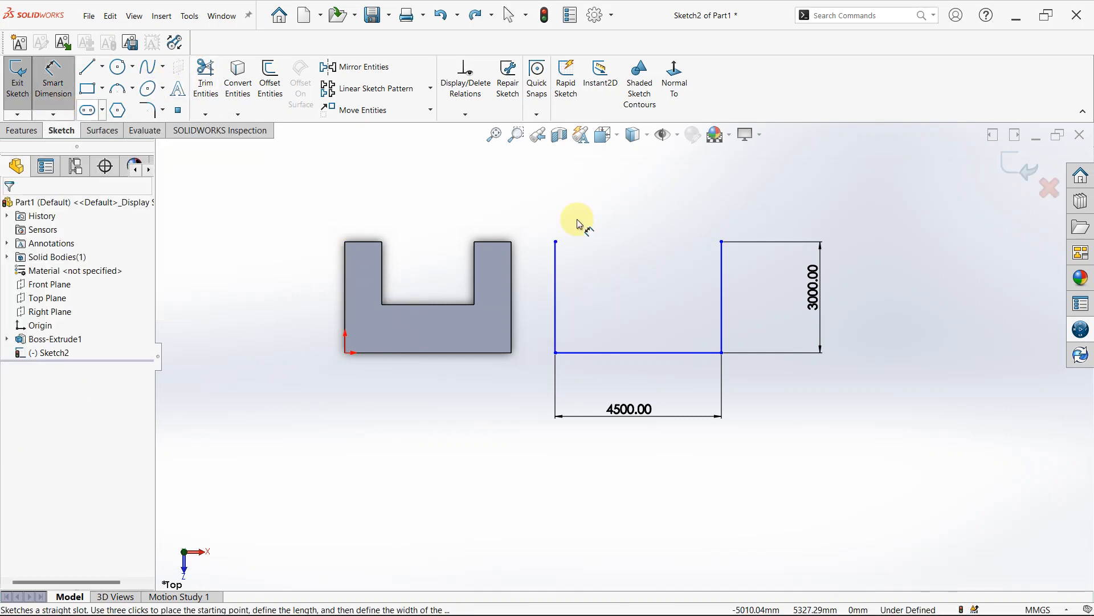
click(558, 329)
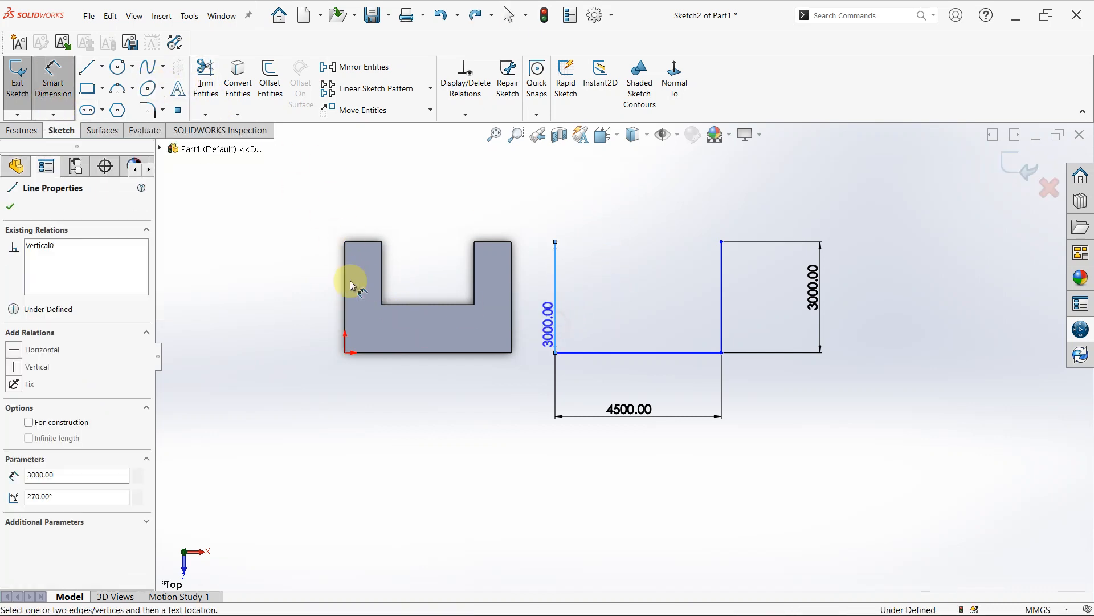
click(294, 281)
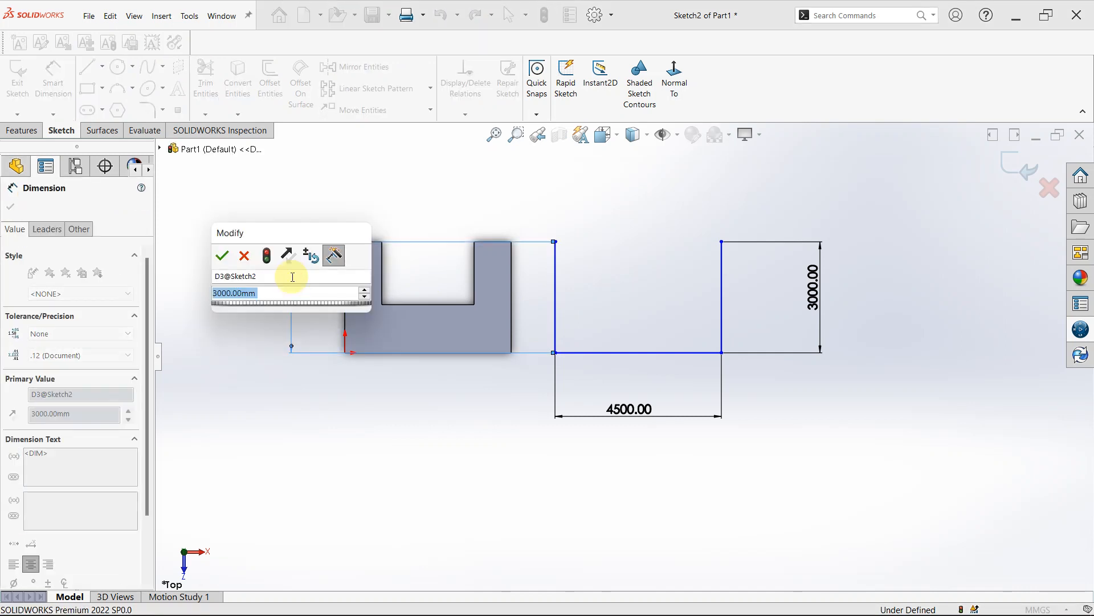
key(Return)
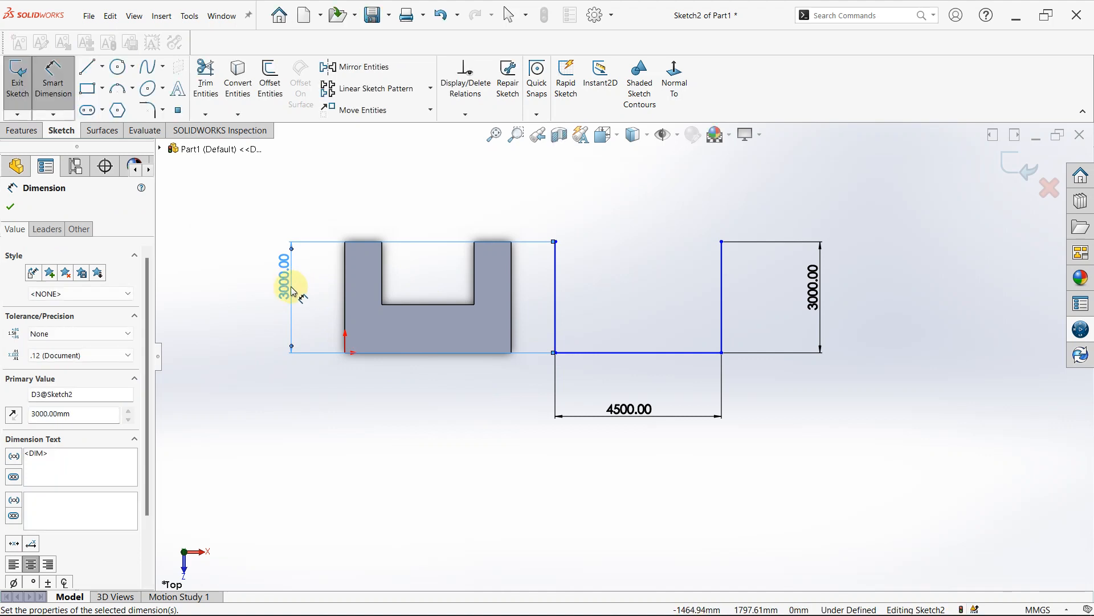
drag(292, 290, 525, 339)
key(Escape)
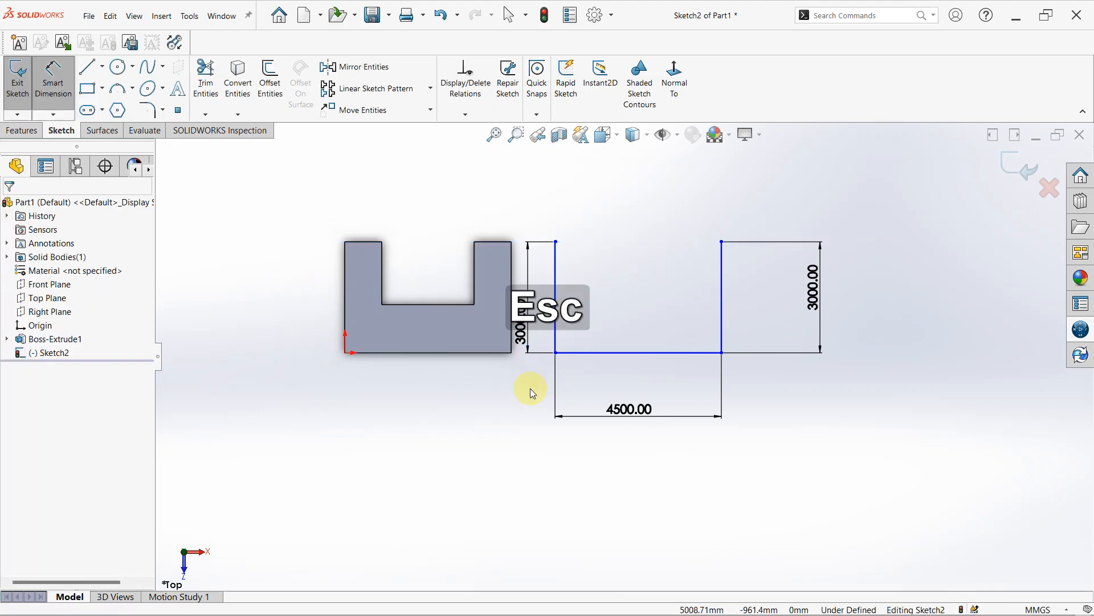
key(Escape)
- Dimension the gap between the U-shaped solid's right edge and the profile's left line, keeping the current distance
right_drag(811, 506, 813, 440)
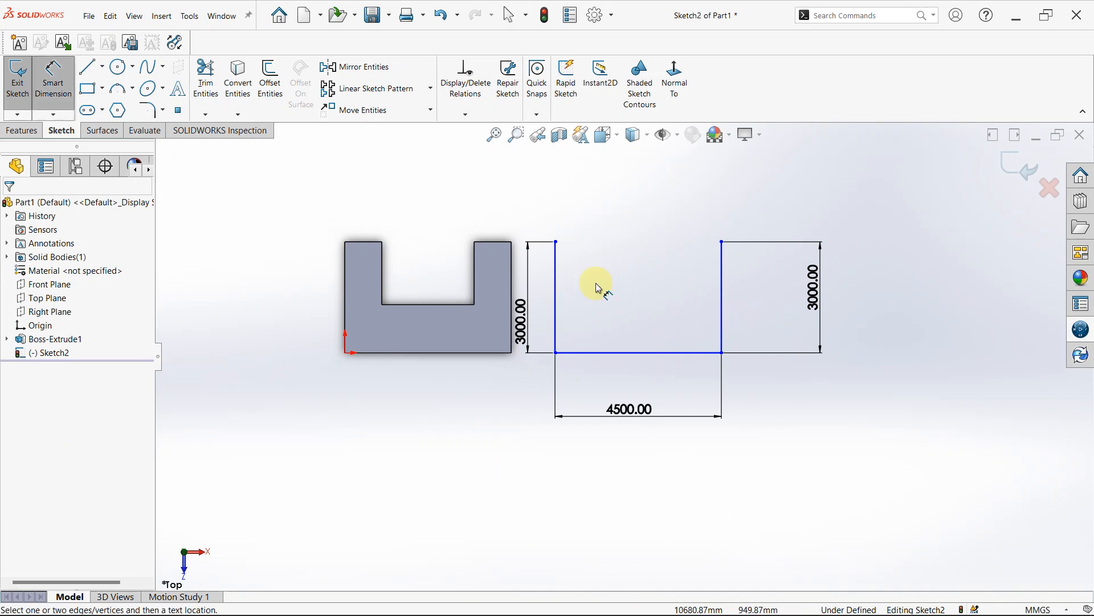
click(511, 285)
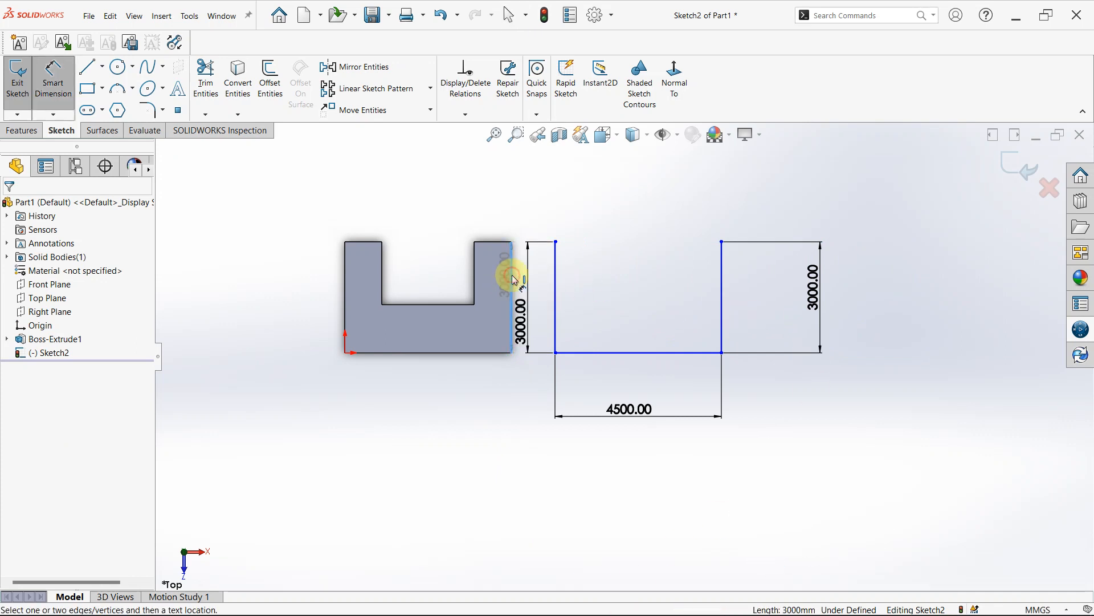
click(556, 281)
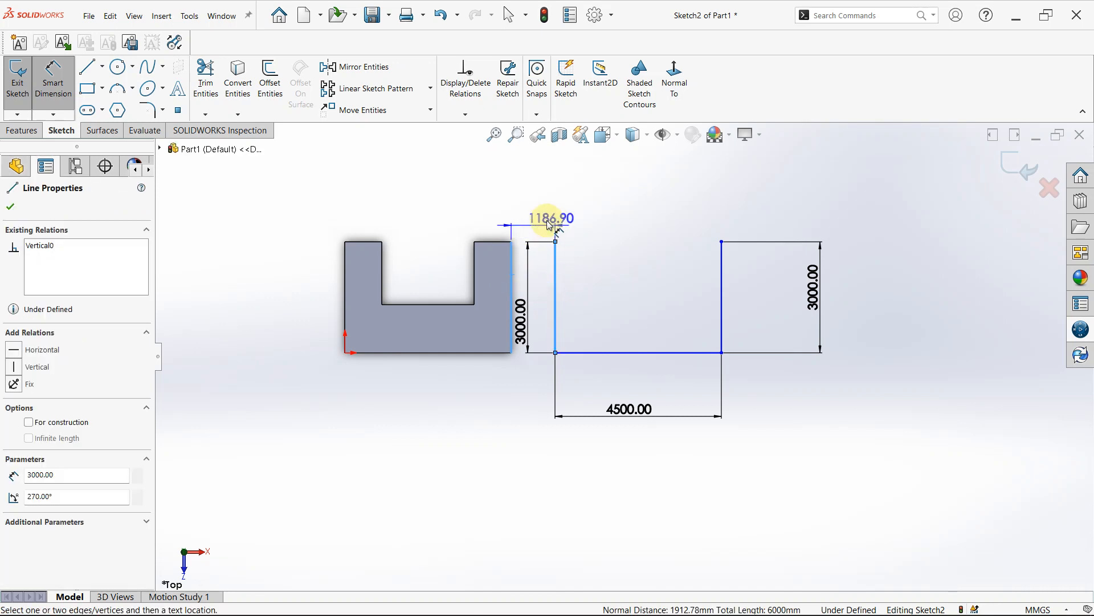
click(536, 216)
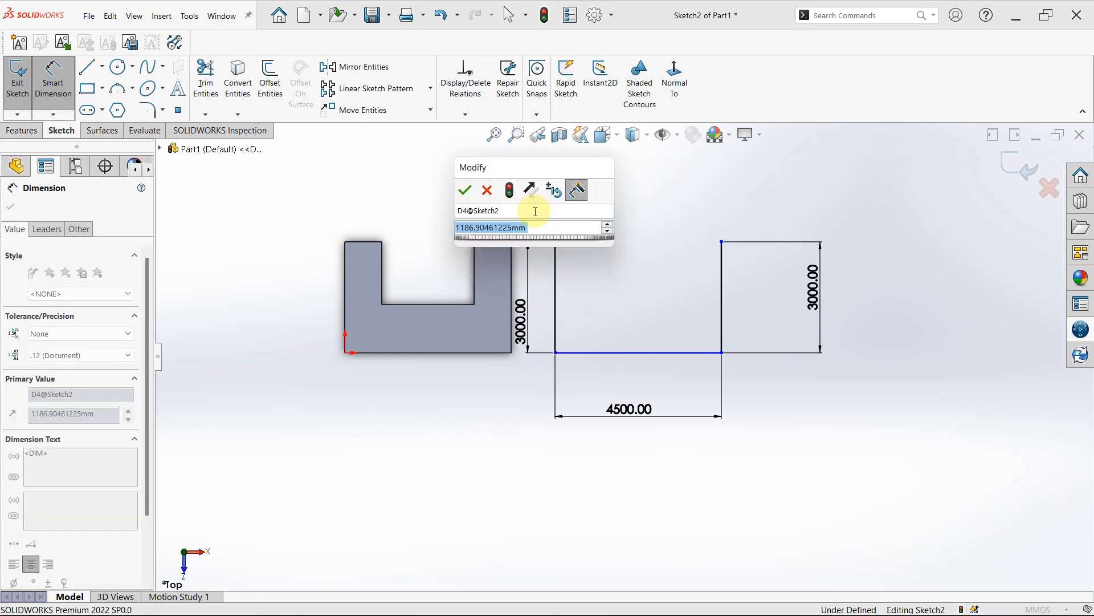
click(469, 195)
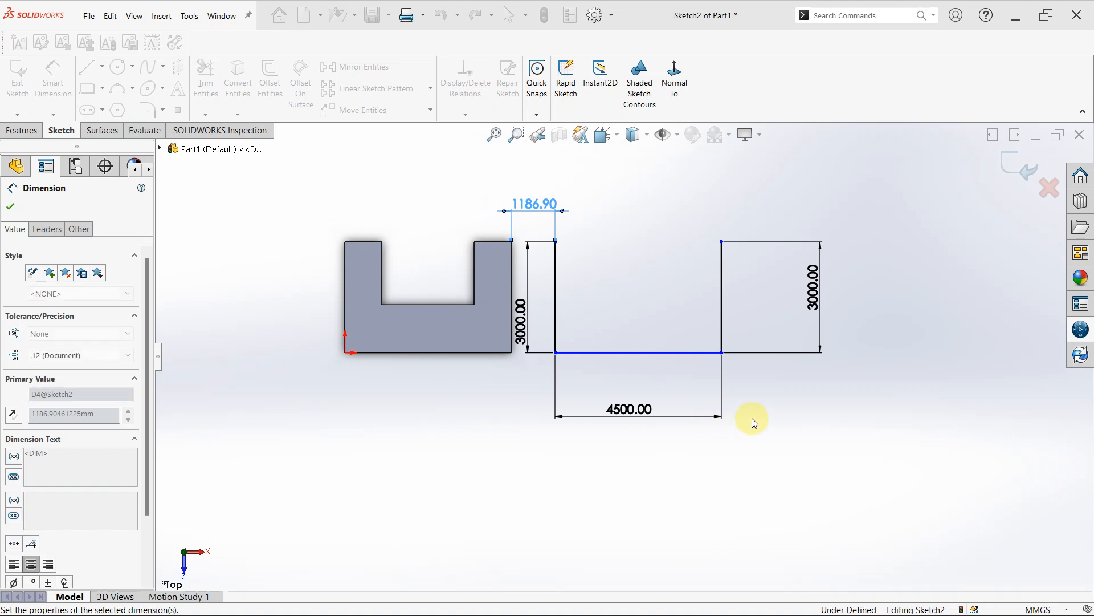
key(Escape)
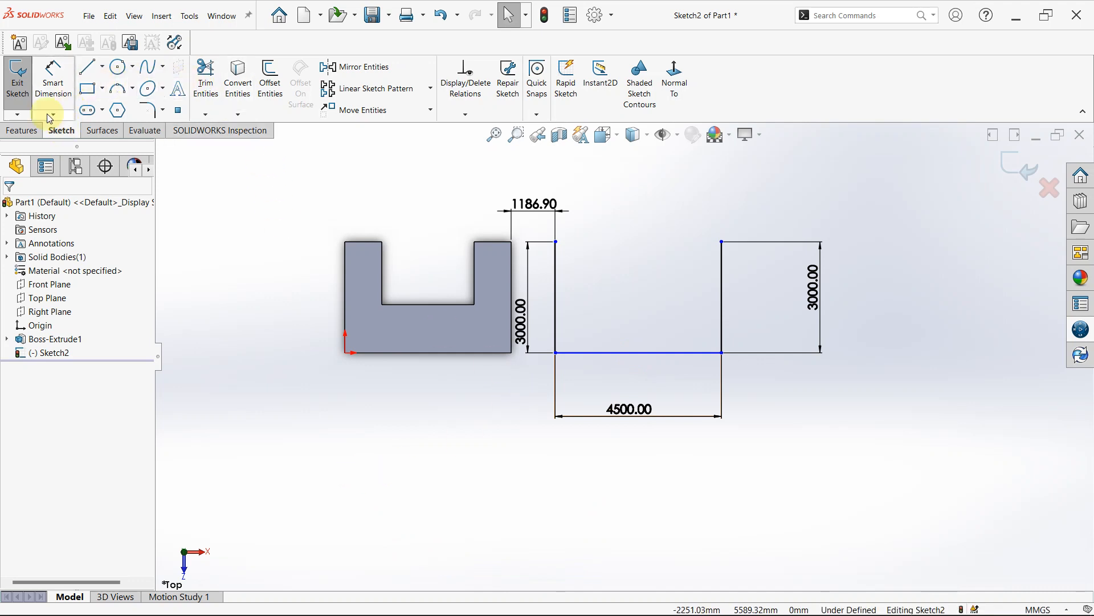
- Start an Extruded Boss/Base from the open three-sided profile
click(21, 130)
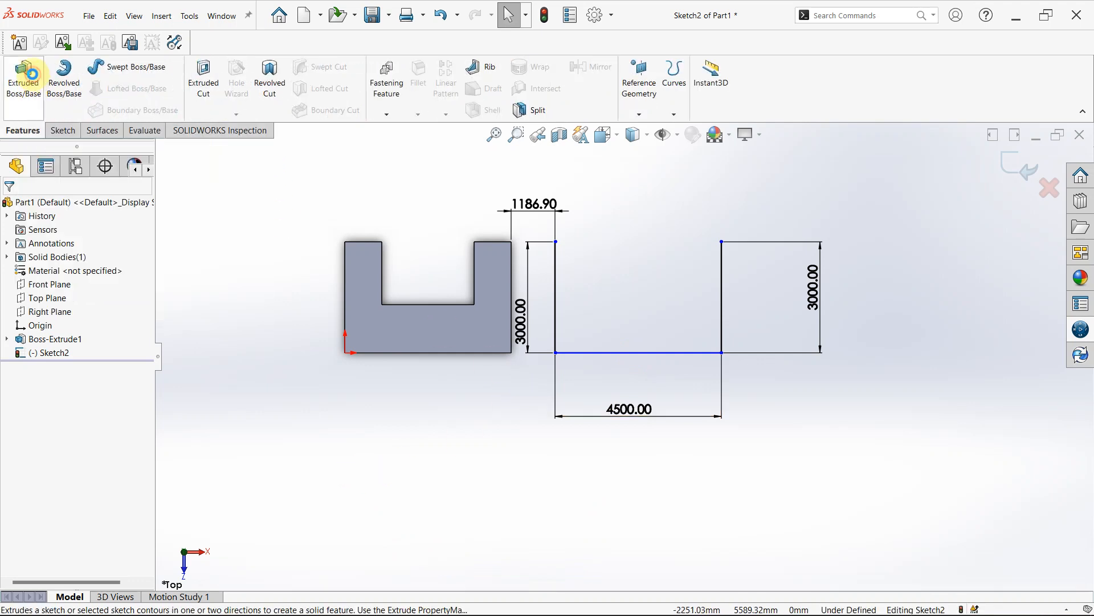
click(30, 73)
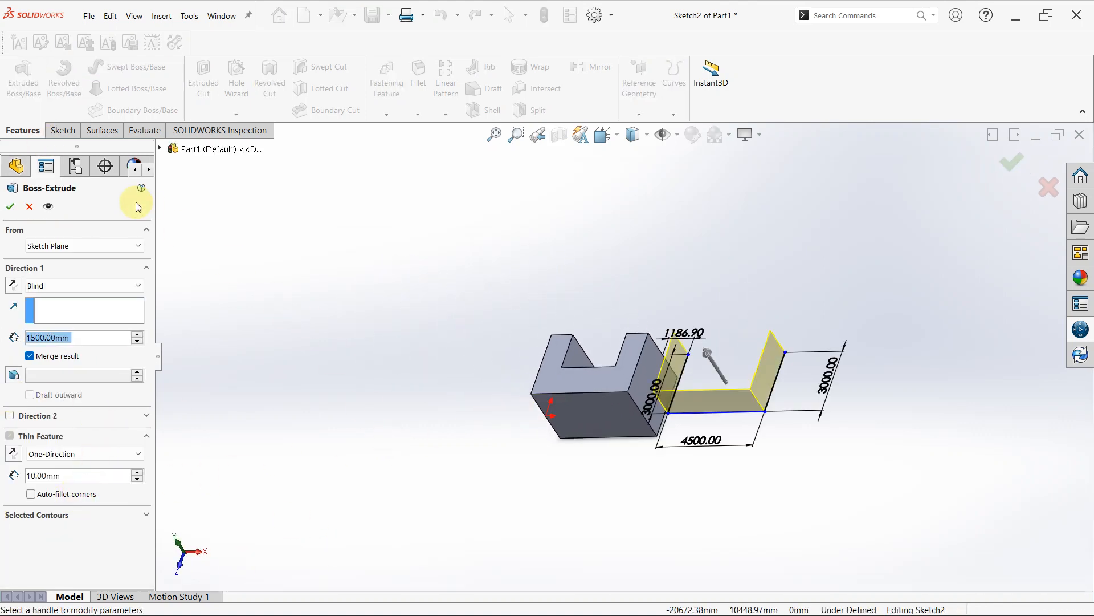
scroll(622, 390, down, 2)
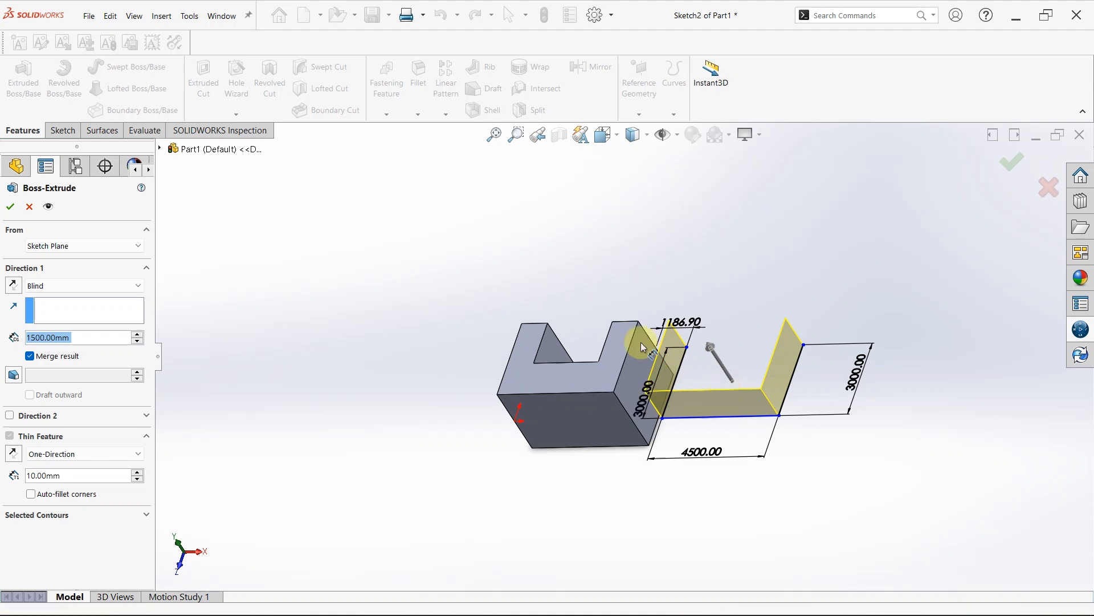
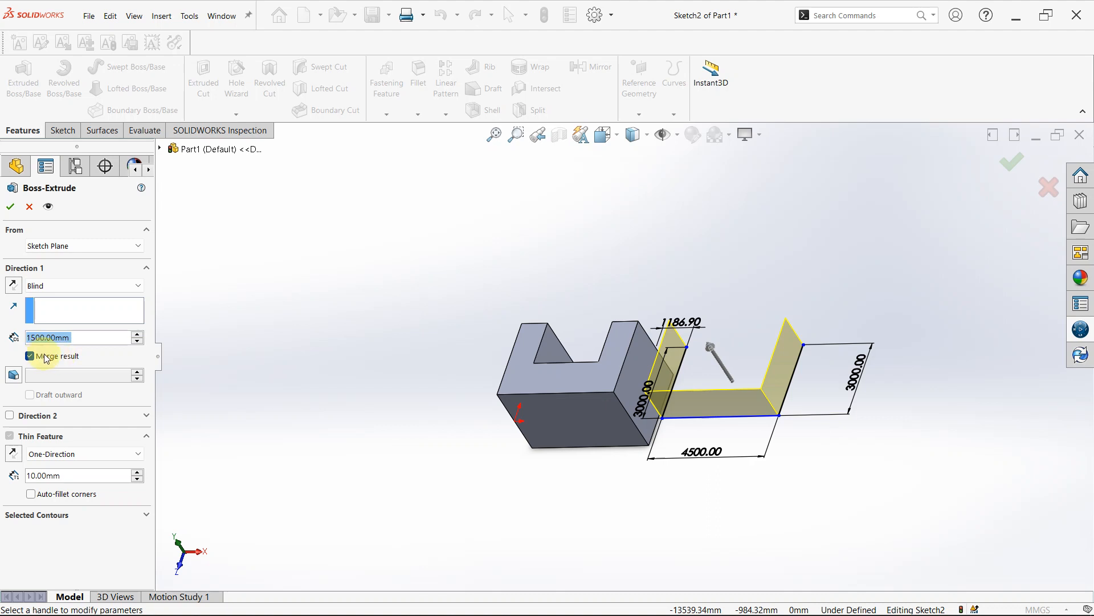
- Reduce the thin feature's wall thickness to 10 mm and set its type to Mid-Plane
click(138, 480)
click(138, 480)
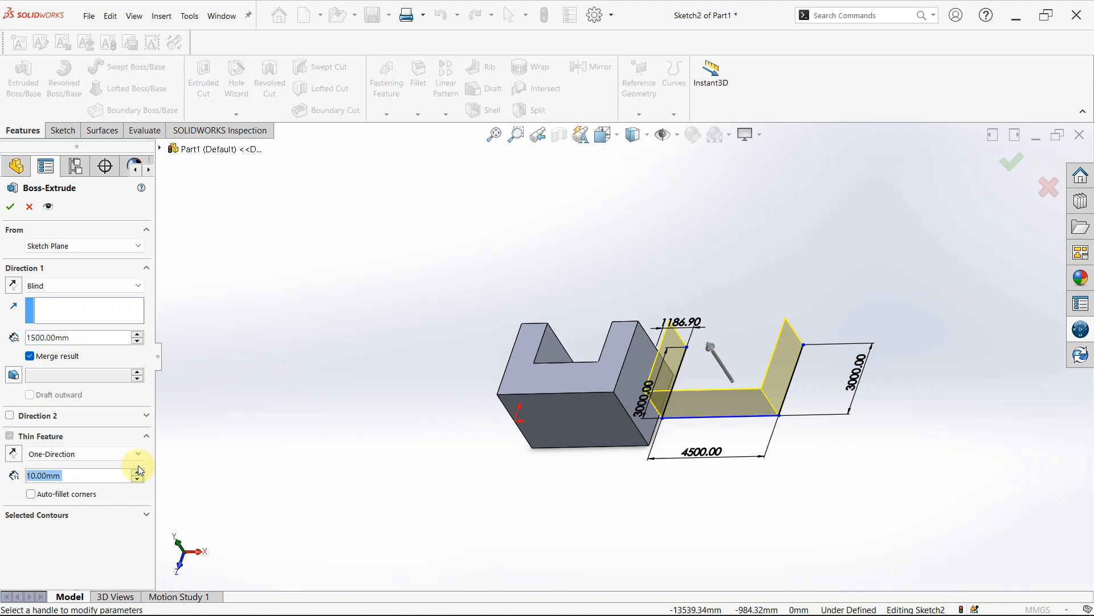
click(140, 453)
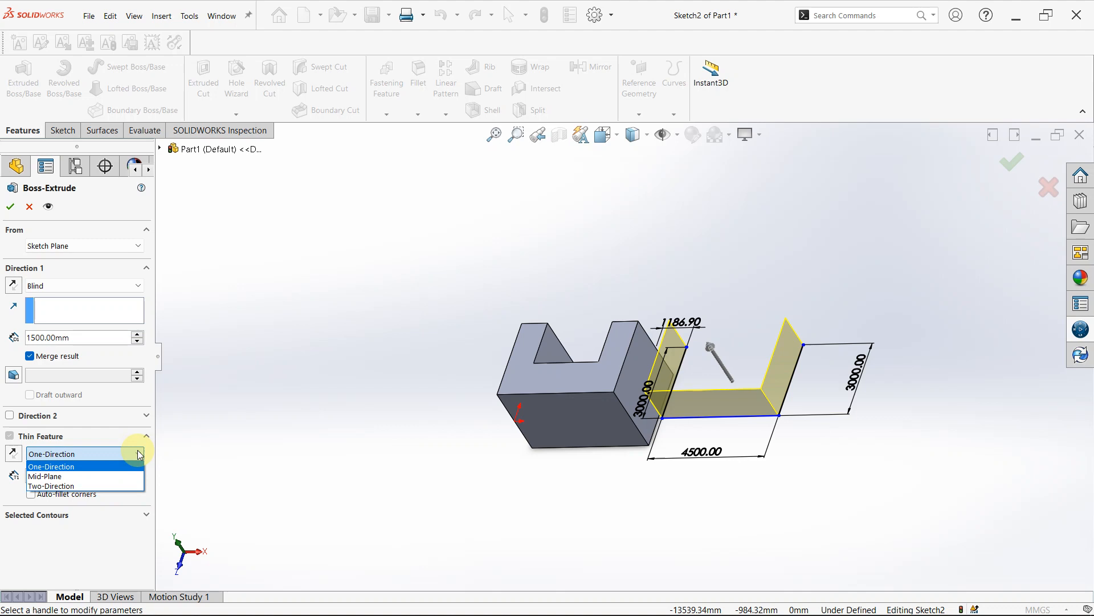
click(126, 478)
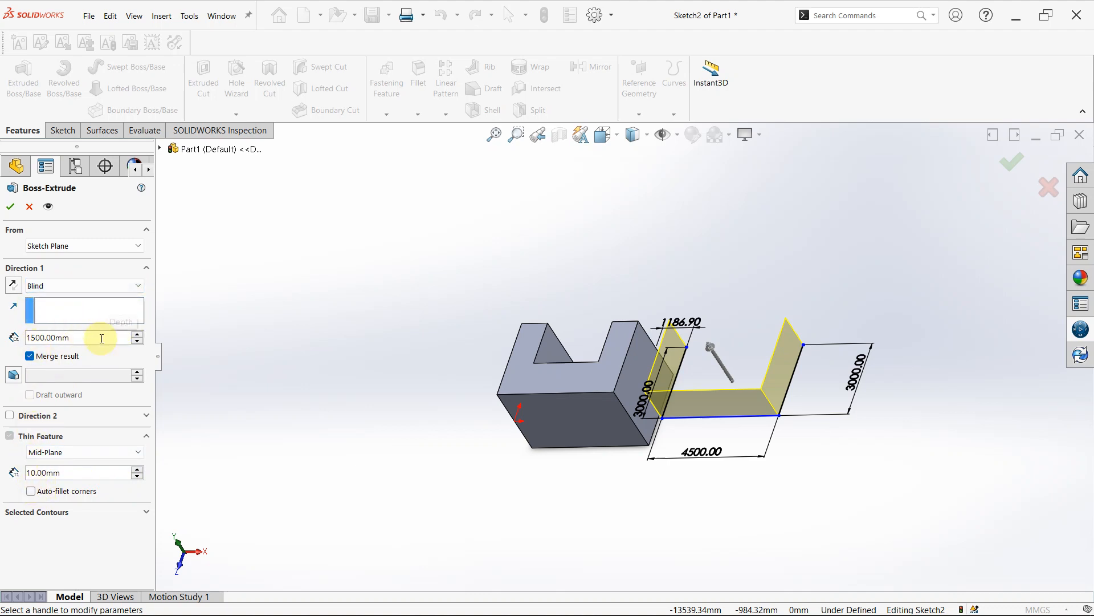
- Set the blind extrusion depth in Direction 1 to 1000 mm
drag(102, 338, 2, 336)
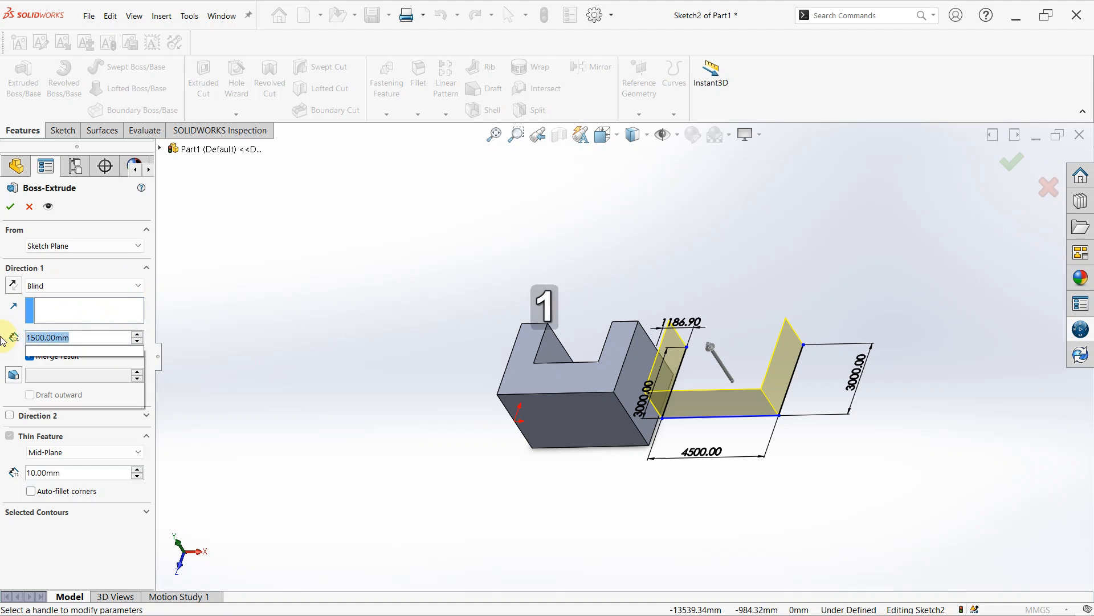
text(1)
key(BackSpace)
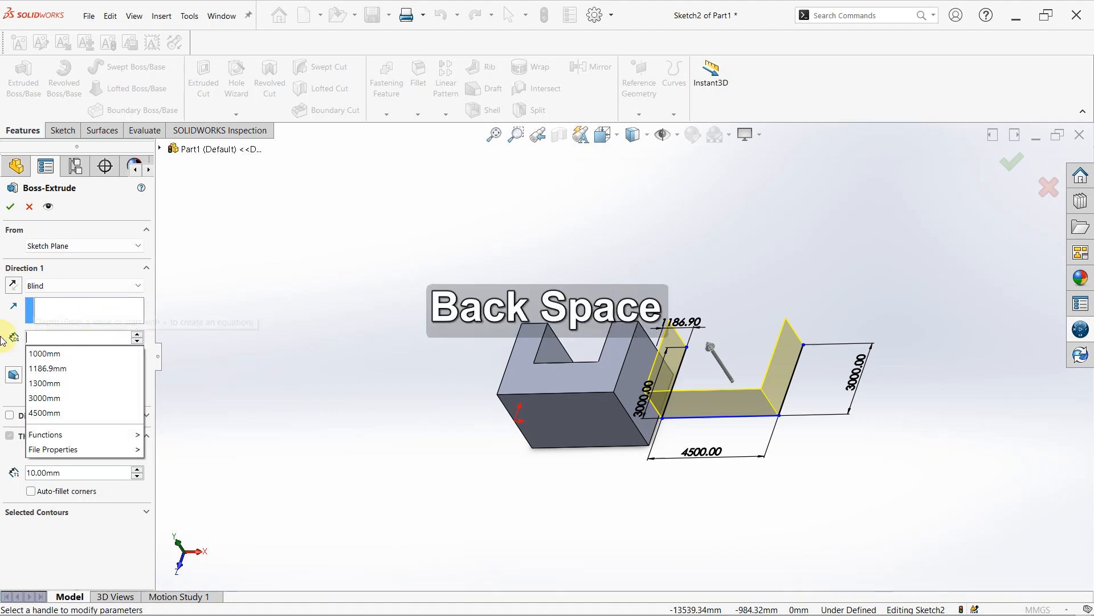
text(1)
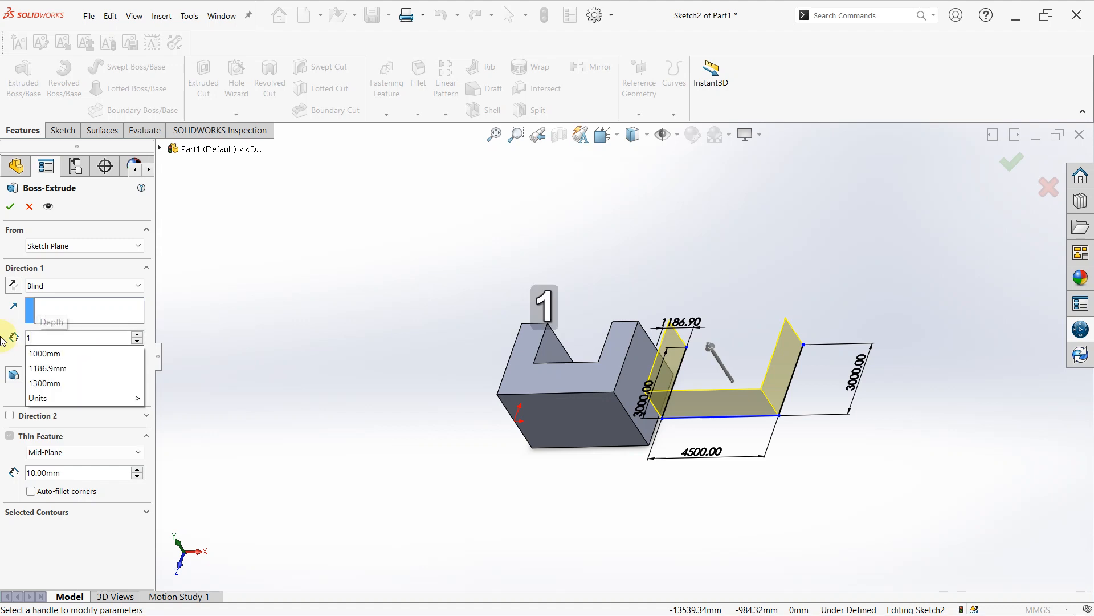
text(000)
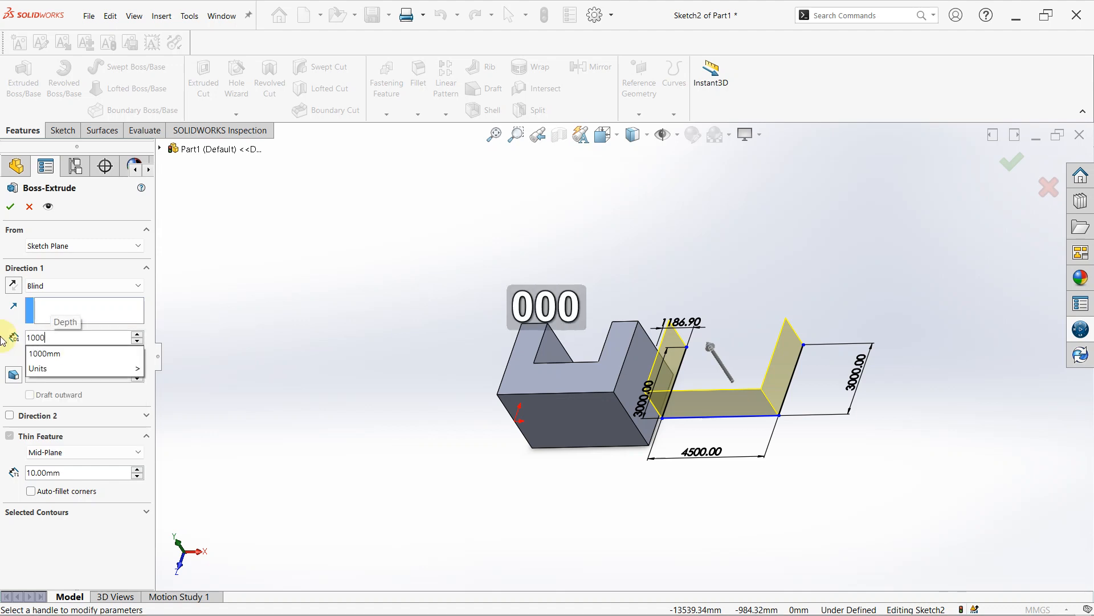
key(Return)
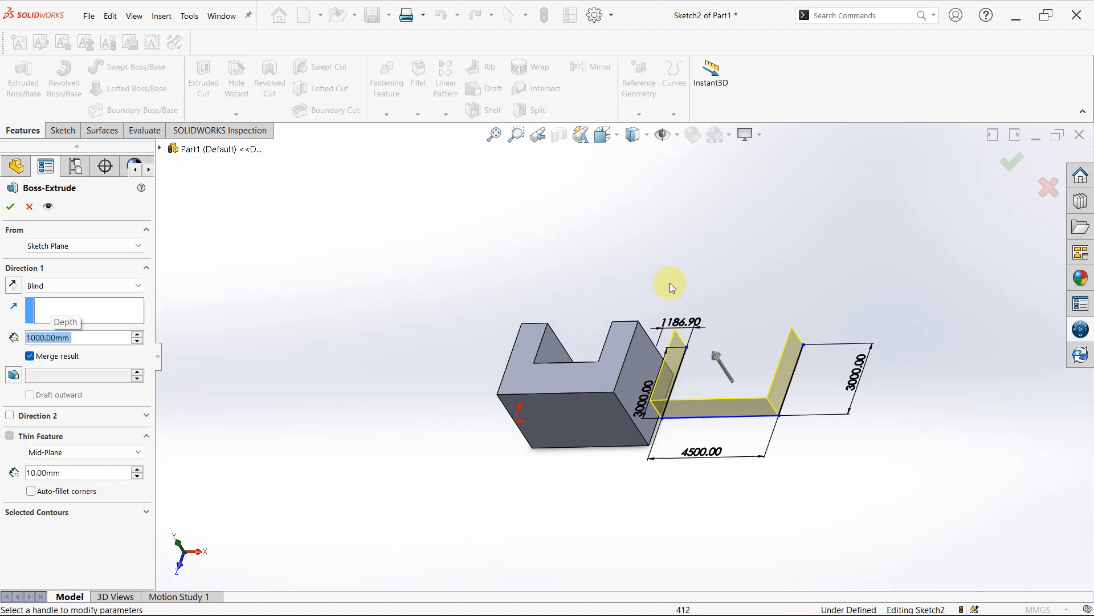
- Keep Mid-Plane as the thin wall type and complete the thin extrusion of the open three-sided profile
middle_drag(672, 285, 686, 477)
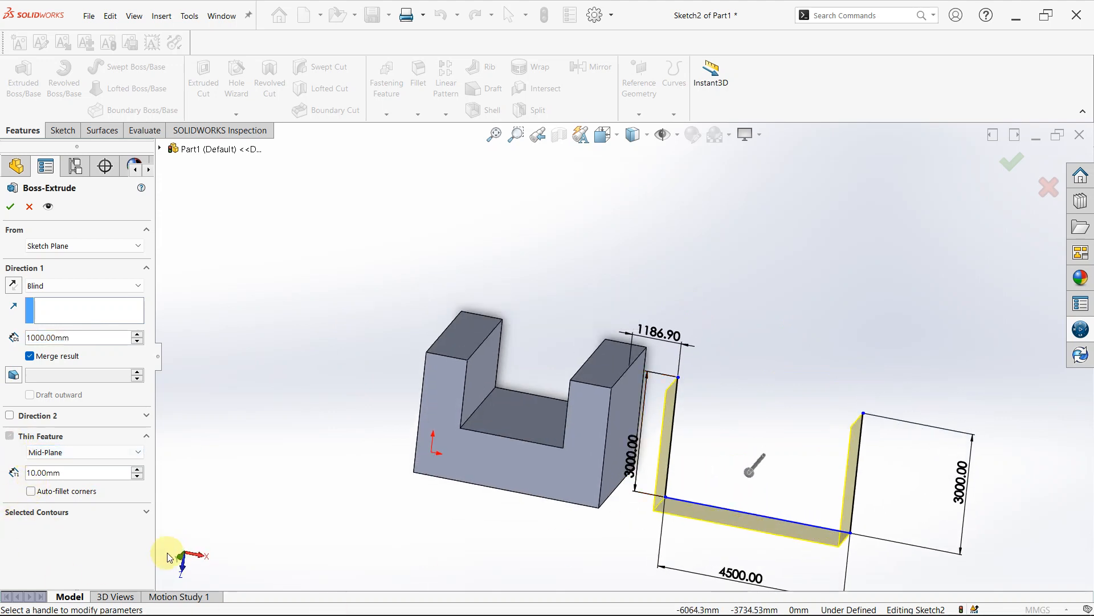
click(147, 435)
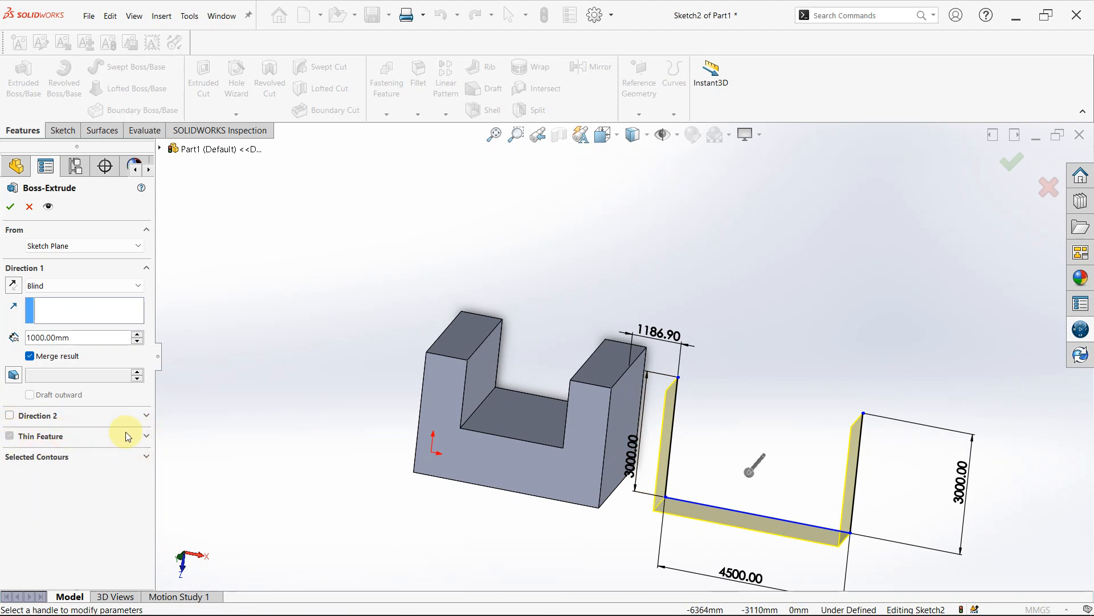
click(147, 435)
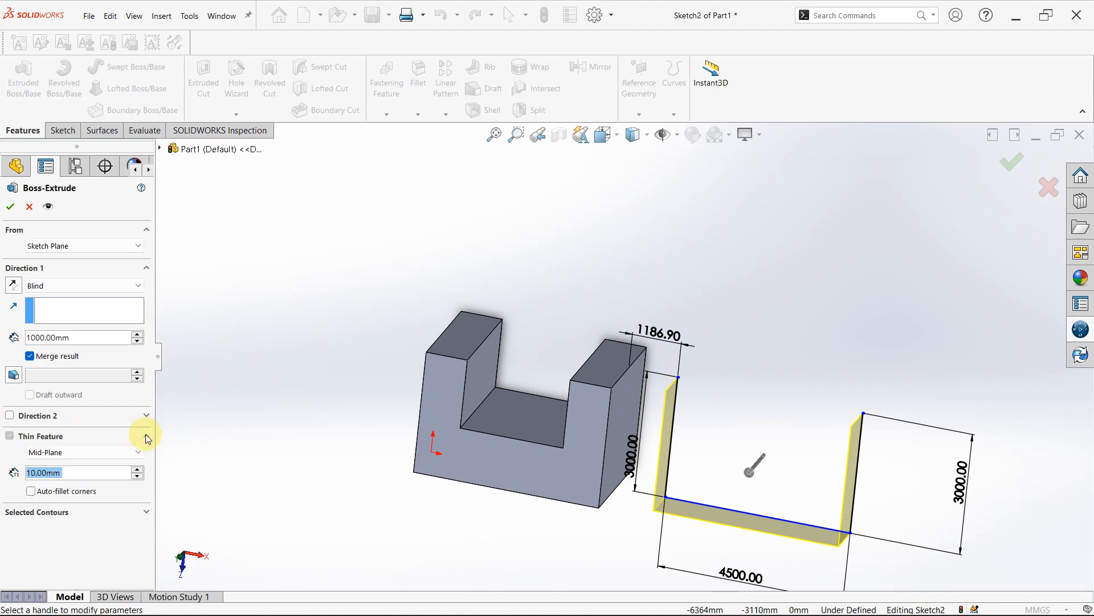
click(139, 452)
click(79, 454)
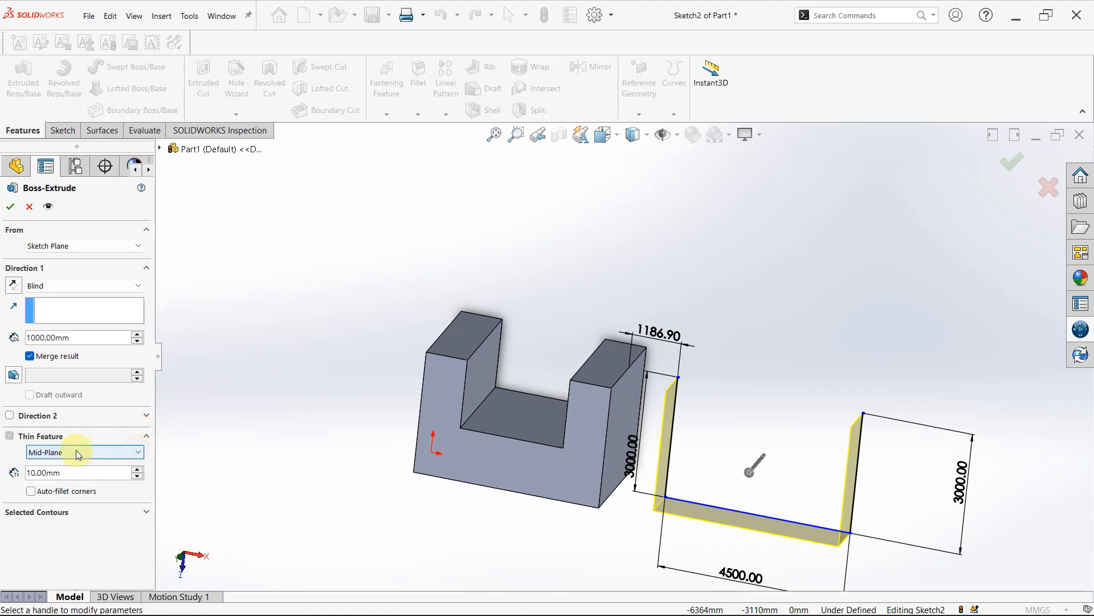
click(13, 206)
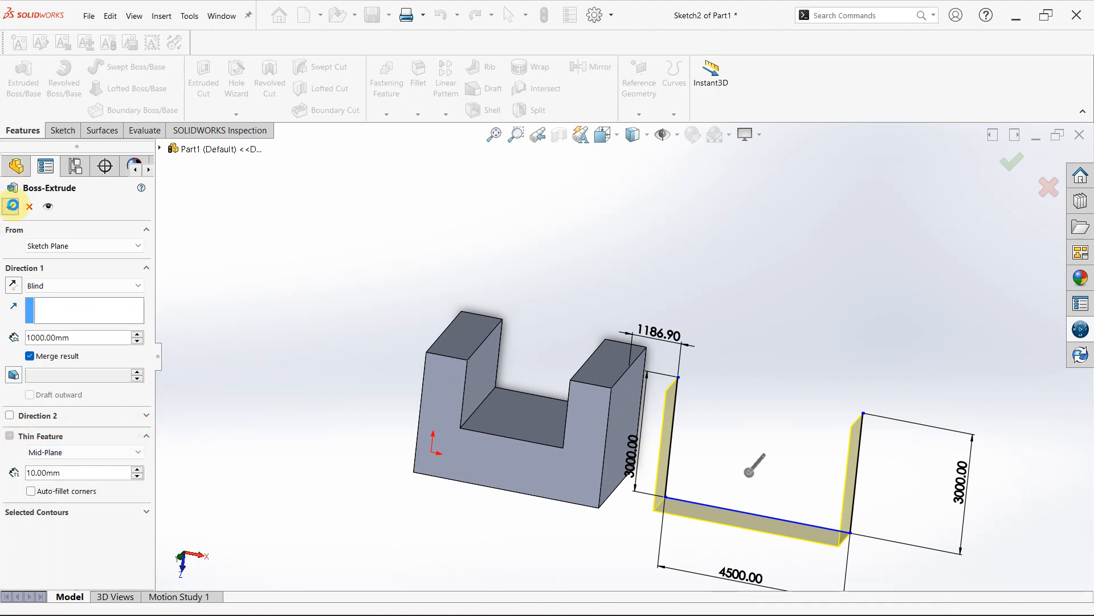
- Reopen Sketch2 of the thin extrusion for editing
scroll(724, 525, down, 5)
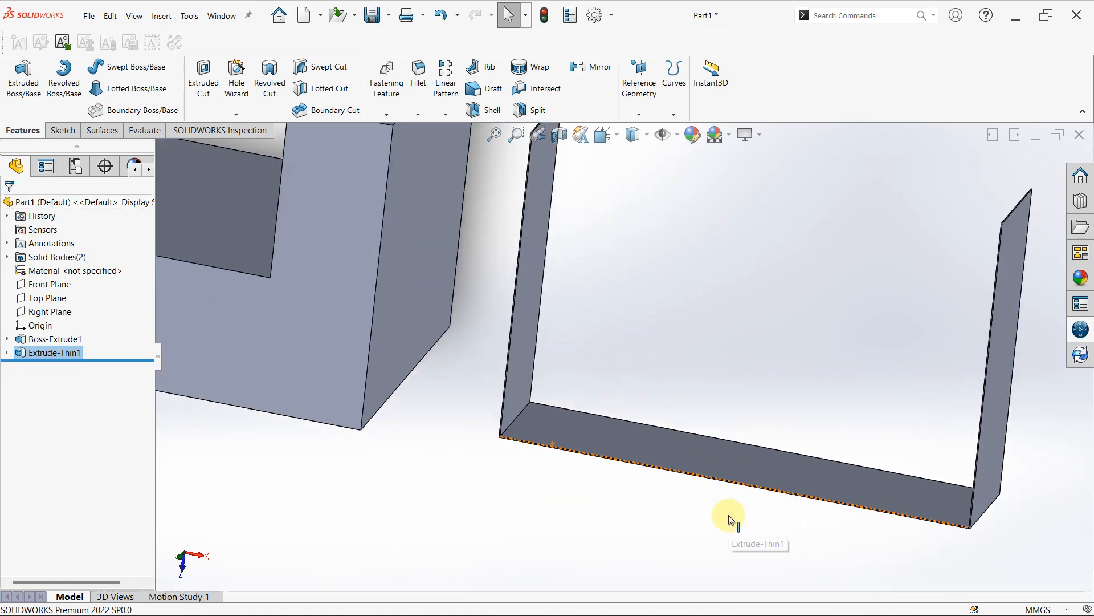
middle_drag(723, 489, 704, 447)
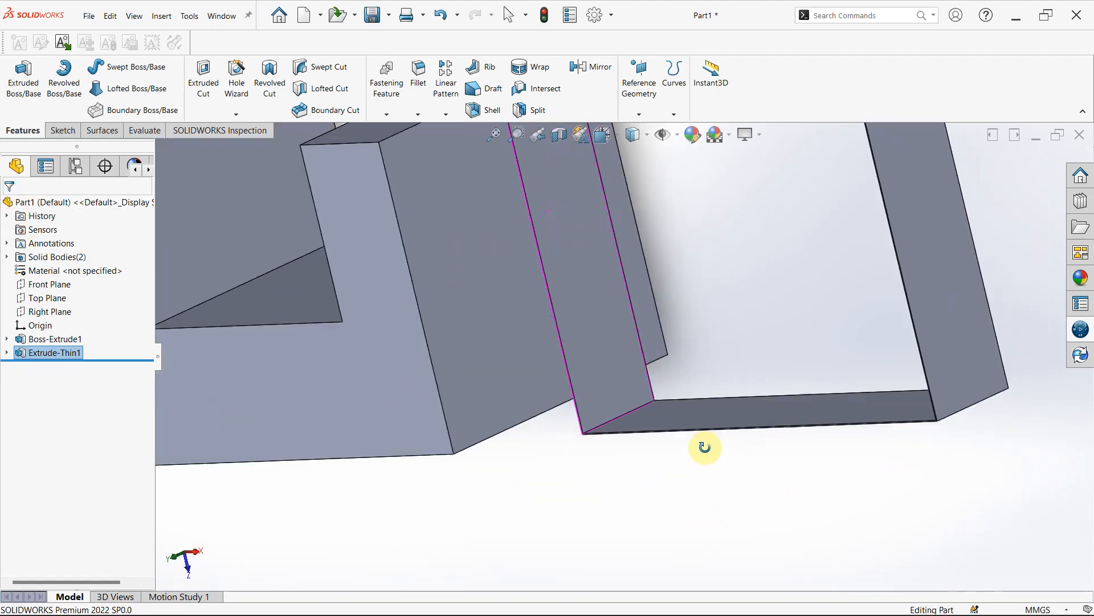
scroll(830, 337, up, 2)
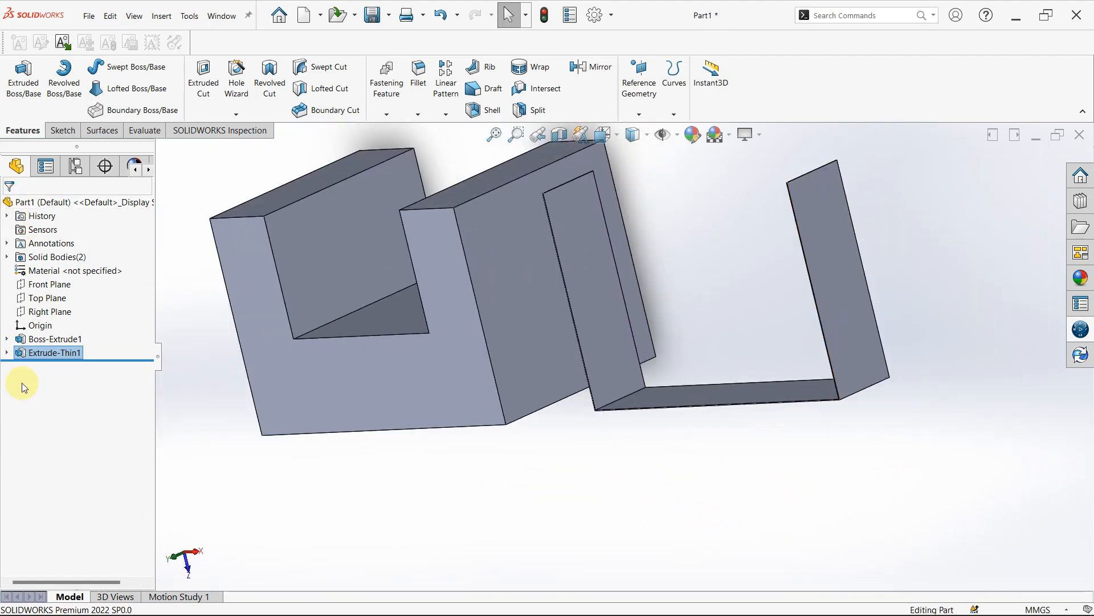
scroll(666, 376, up, 3)
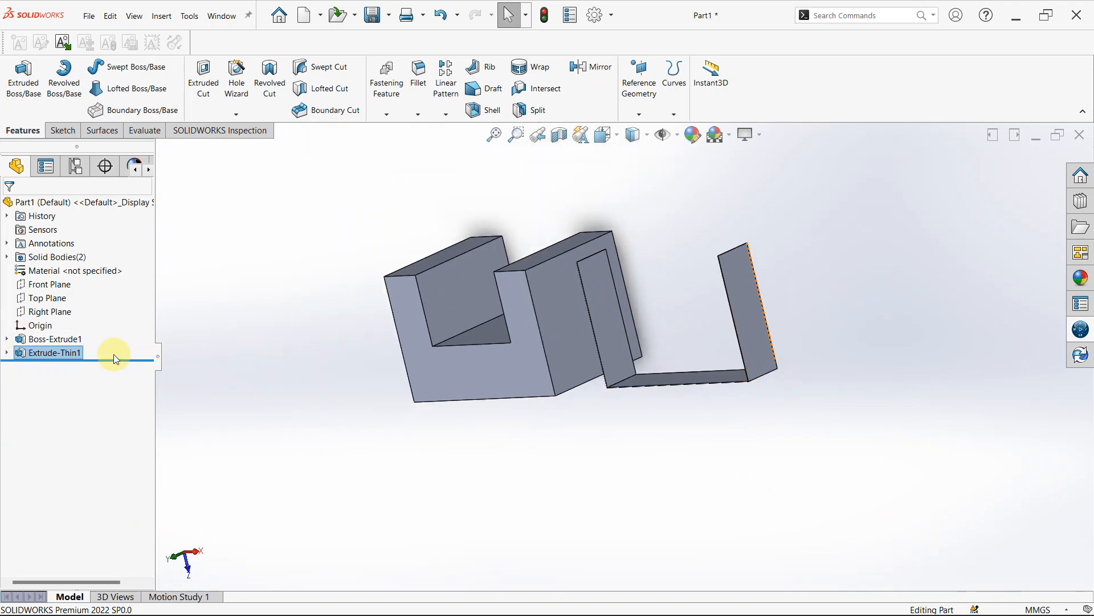
click(8, 354)
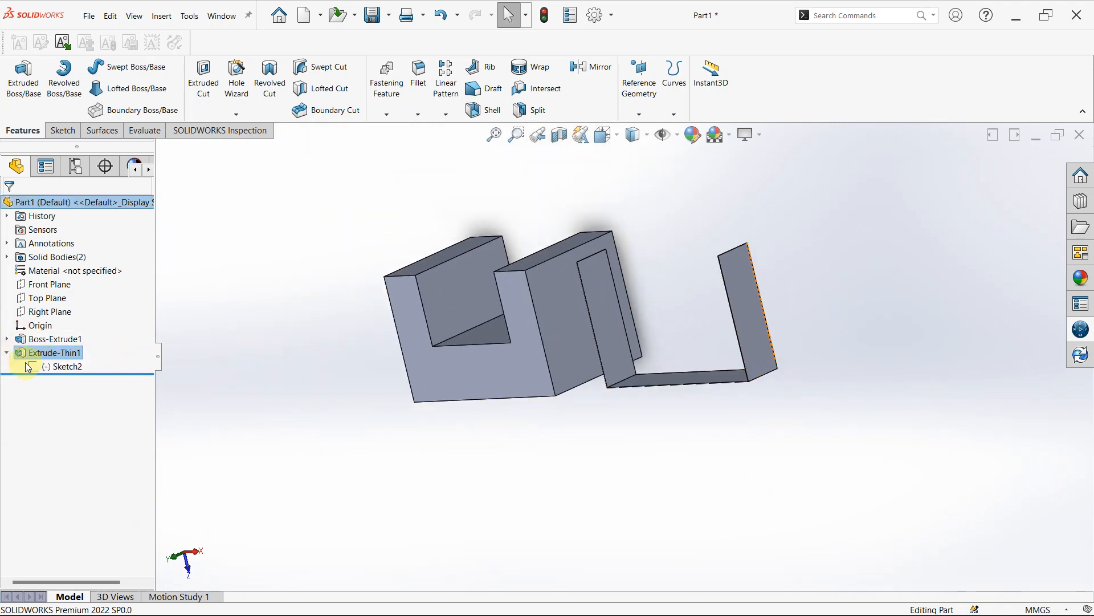
click(40, 368)
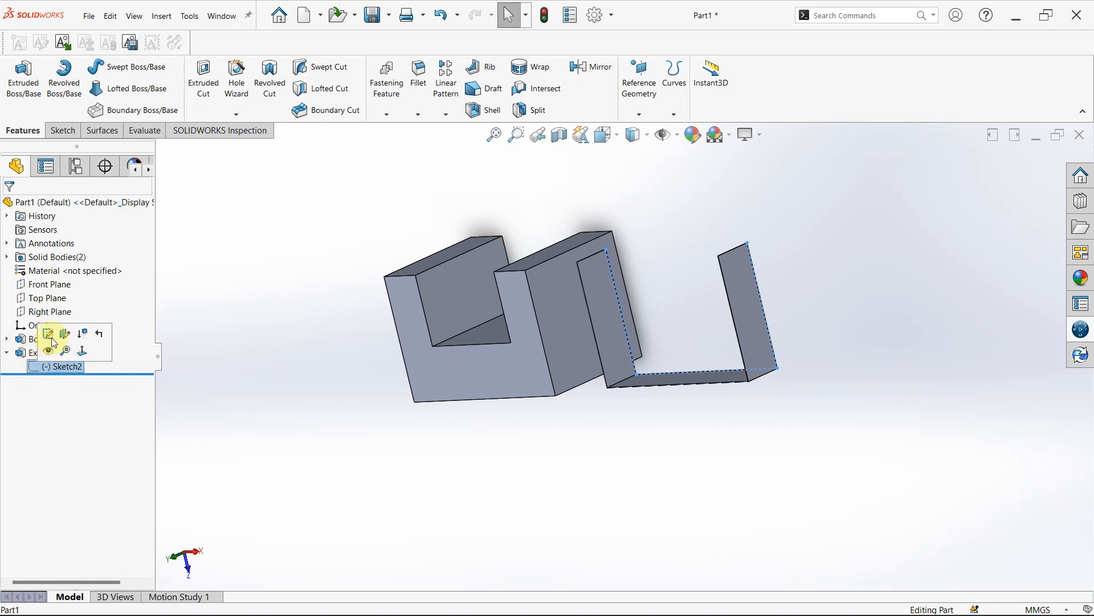
click(50, 334)
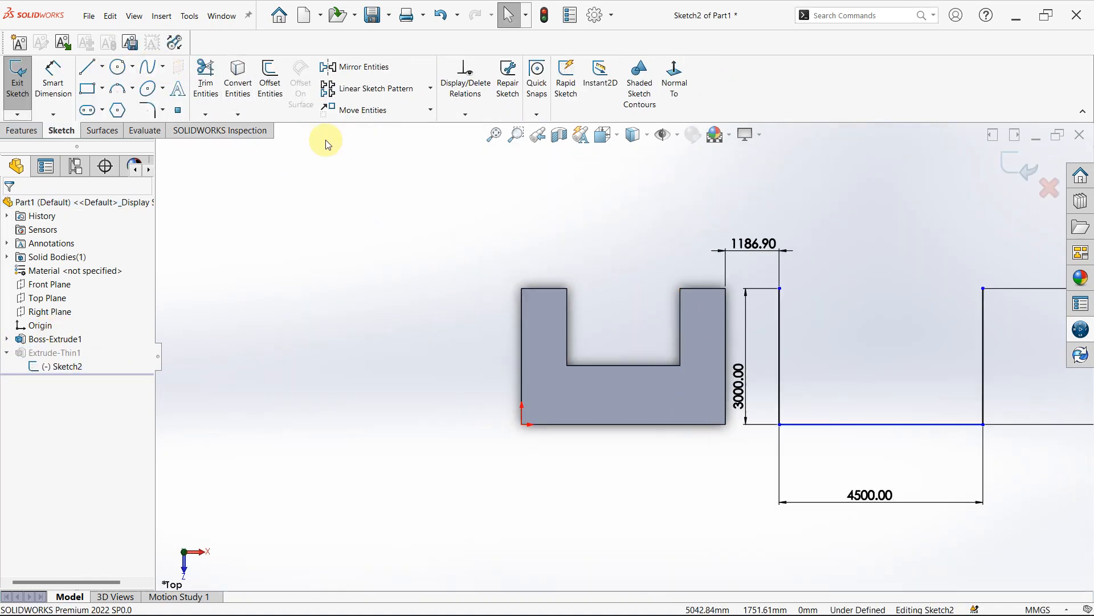
- Trim away both vertical lines of the open profile, leaving only its horizontal base line
click(205, 80)
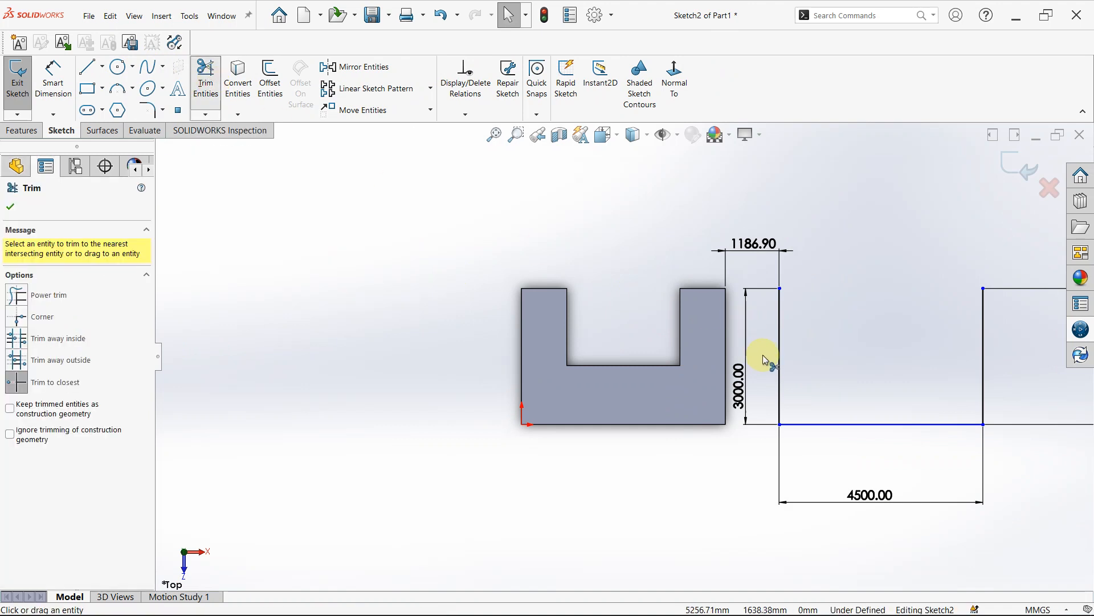
click(780, 325)
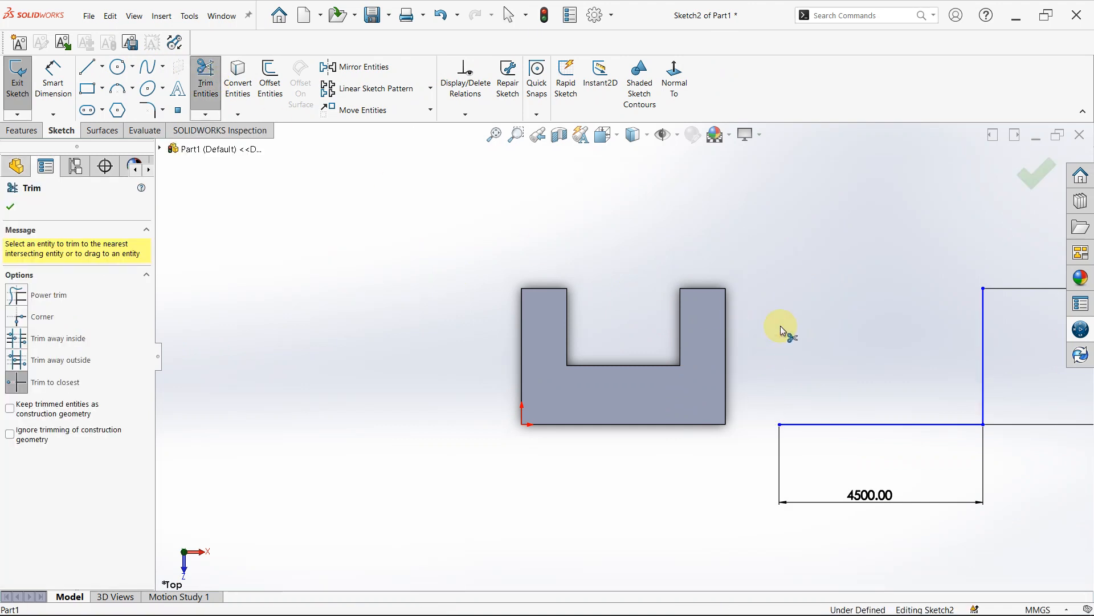
click(986, 363)
- Dimension the gap between the U-shaped solid's right edge and the remaining line's left endpoint, keeping the current distance
right_drag(916, 481, 933, 460)
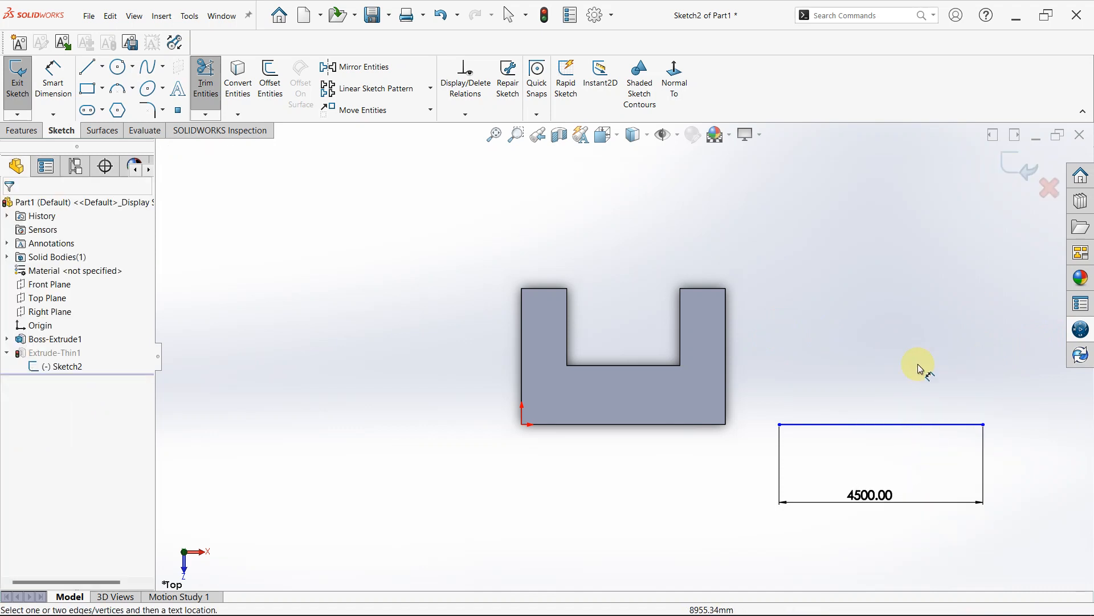
click(780, 424)
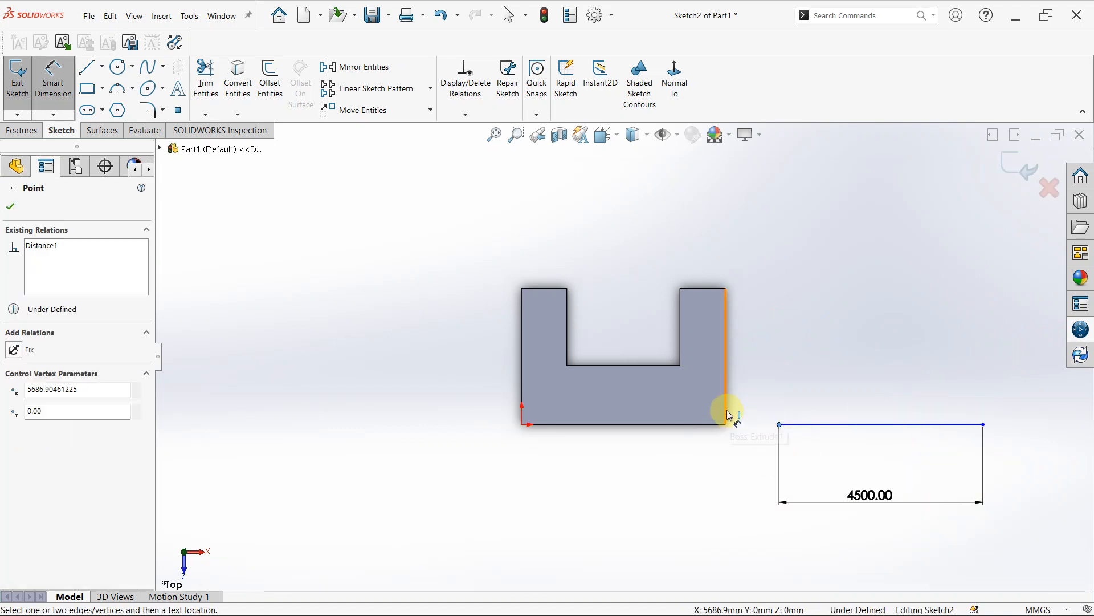
click(726, 327)
click(749, 282)
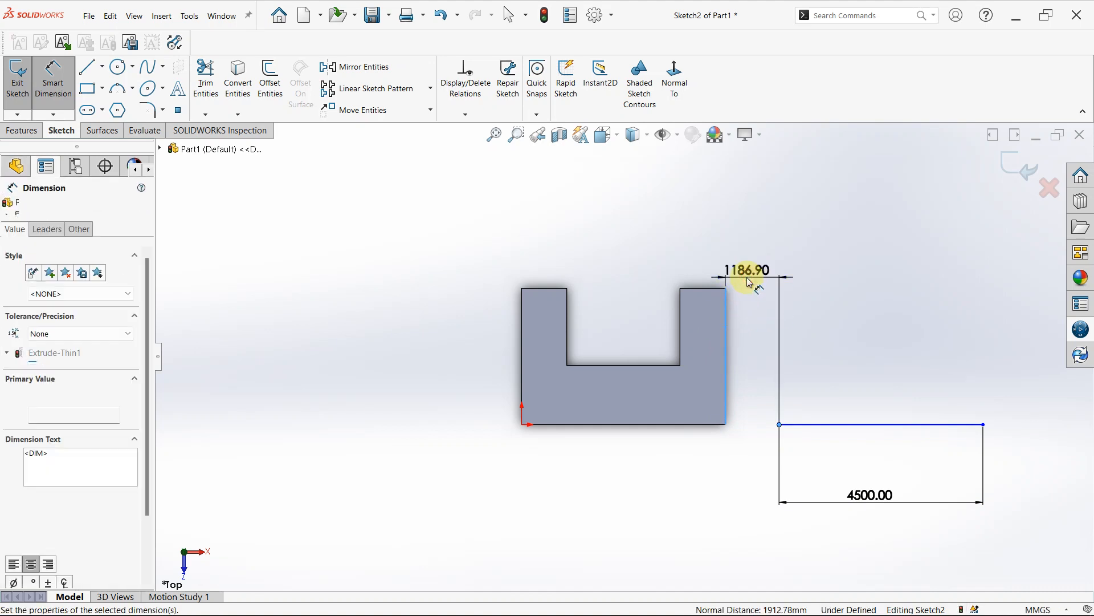
key(Return)
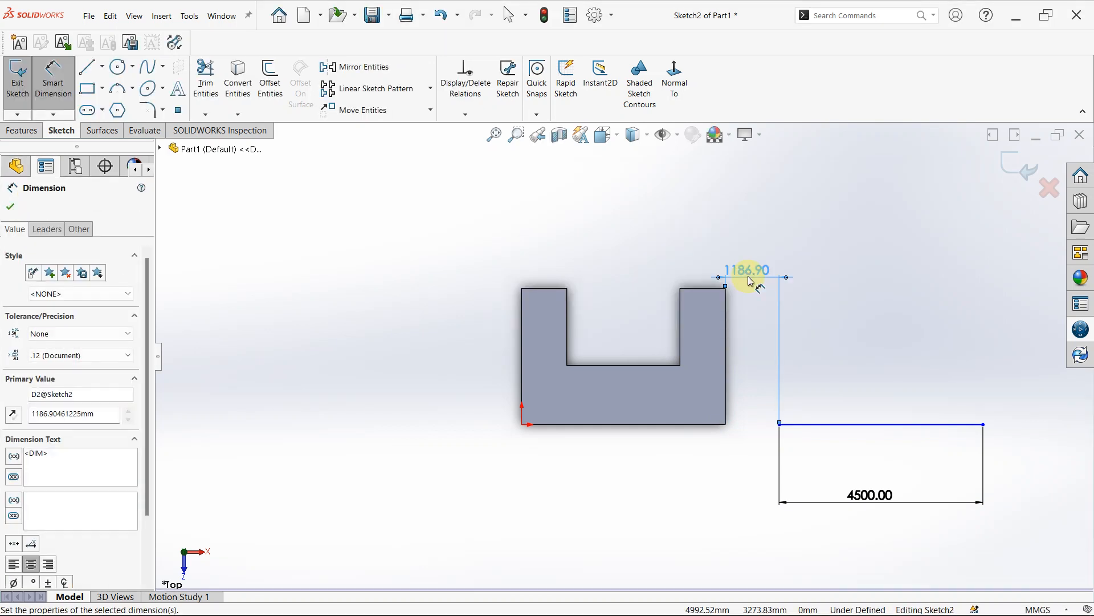
key(Escape)
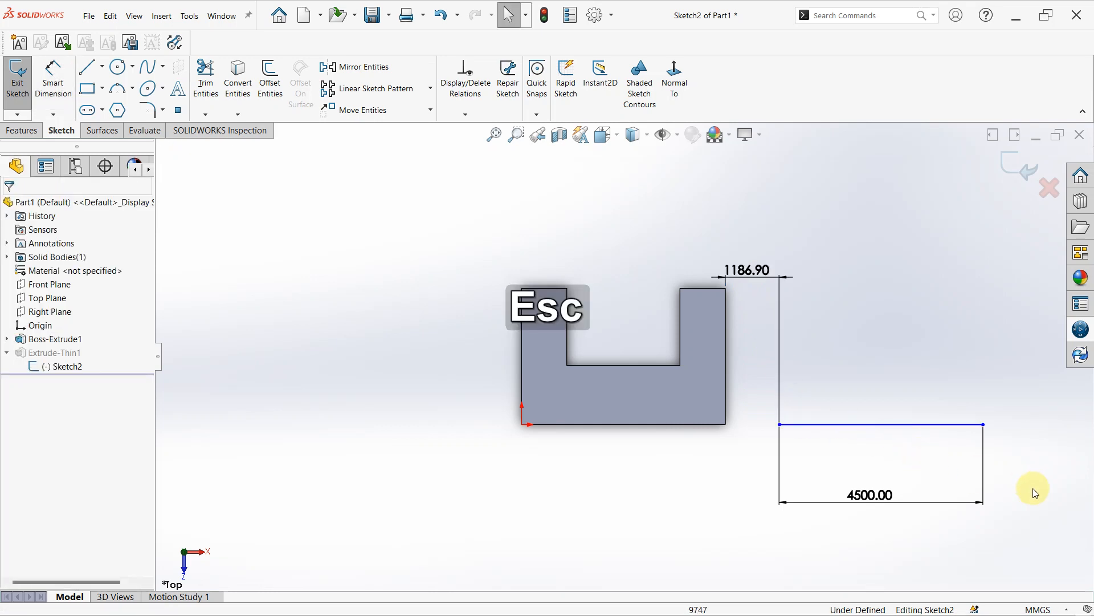
key(Escape)
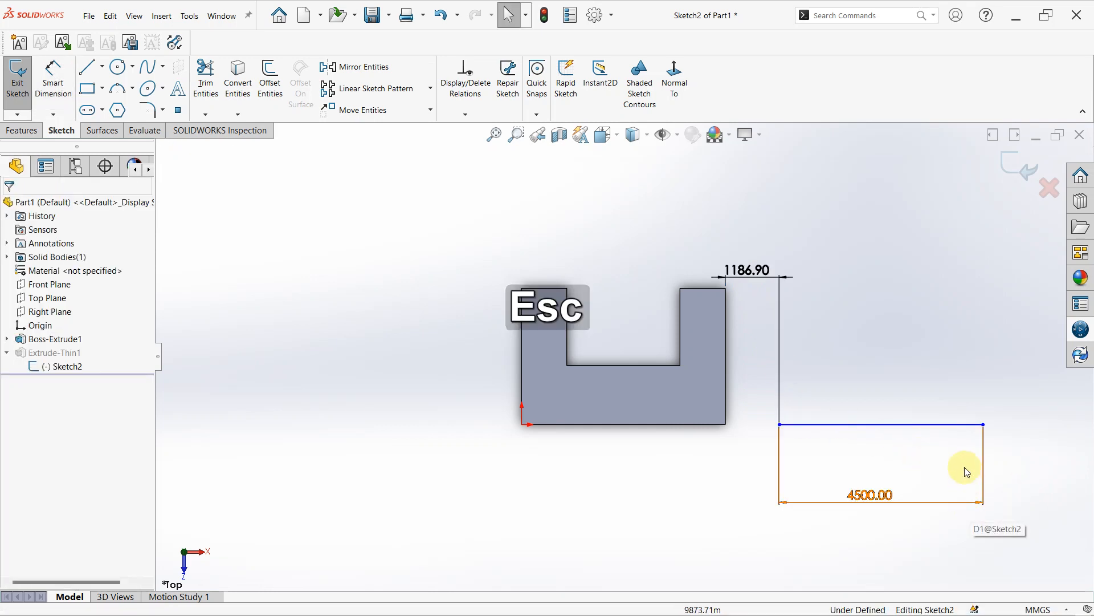
- Add a Horizontal relation to the remaining line and exit the sketch so the thin extrusion rebuilds
click(944, 425)
right_click(943, 424)
click(988, 358)
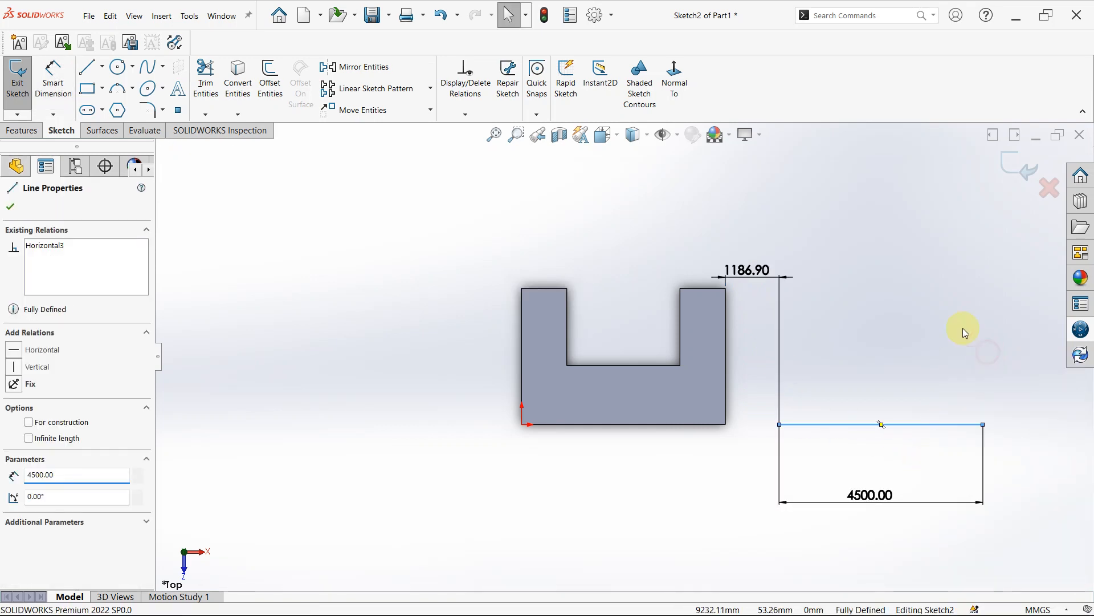
click(948, 265)
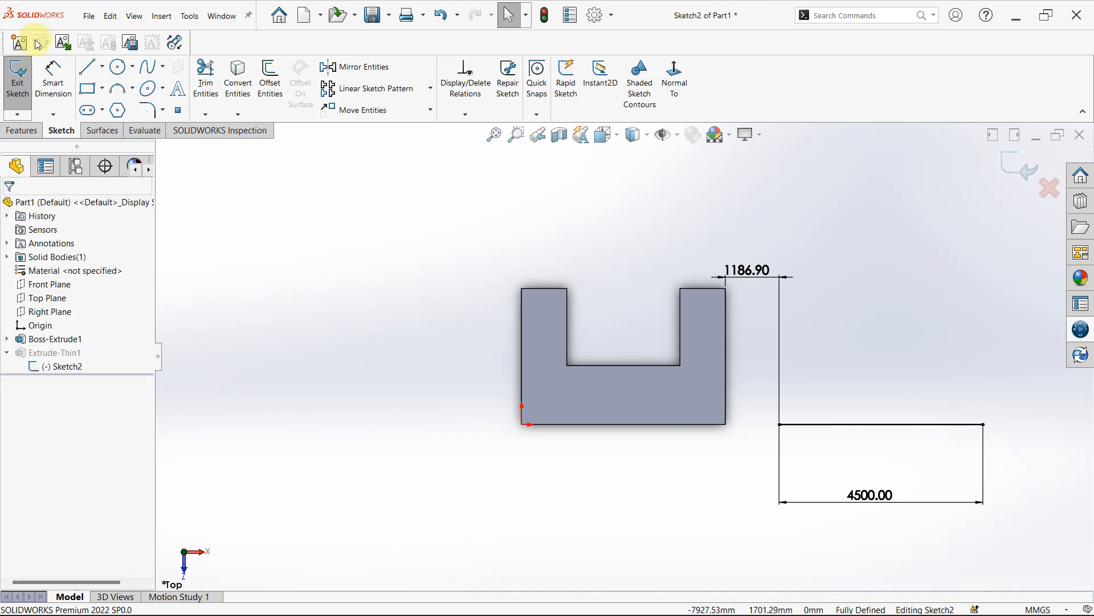
click(23, 131)
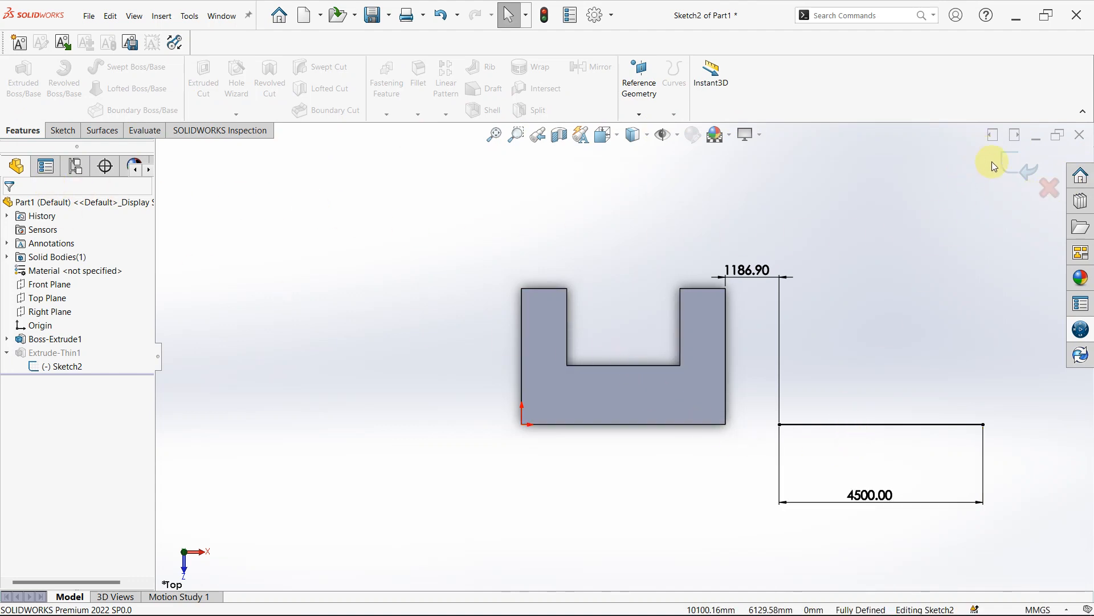
click(1011, 163)
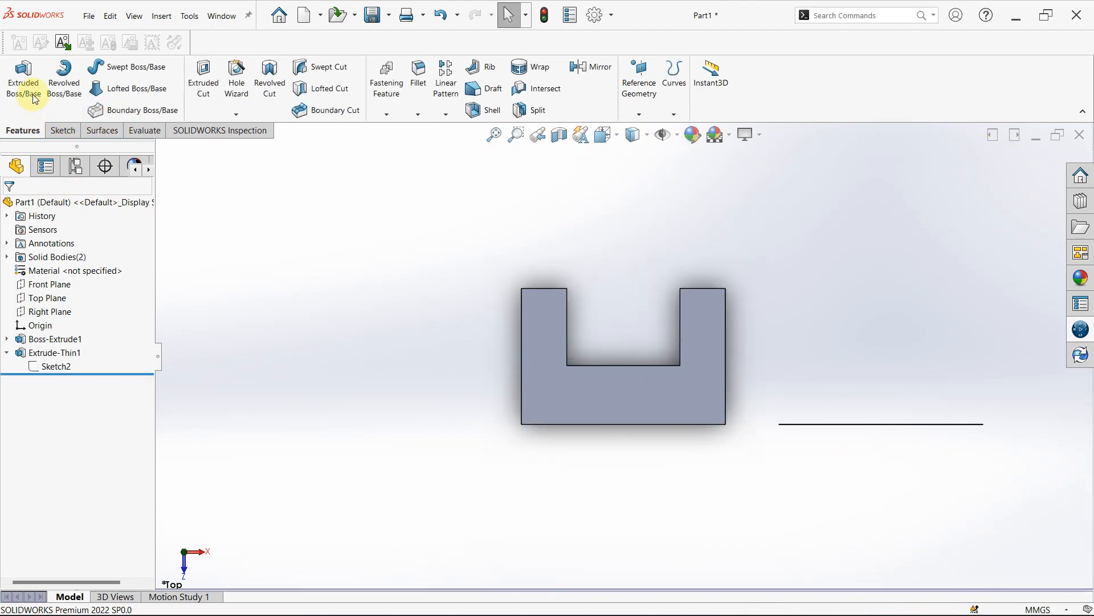
- Start an Extruded Boss/Base on the straight thin wall's edge, and exit the new sketch without drawing anything
click(35, 100)
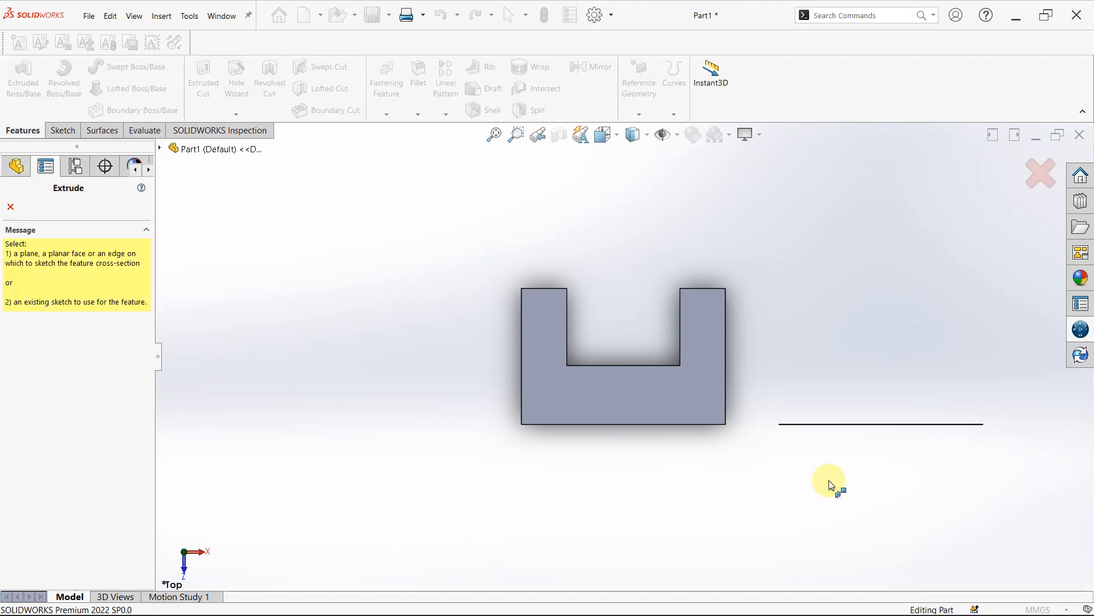
click(898, 425)
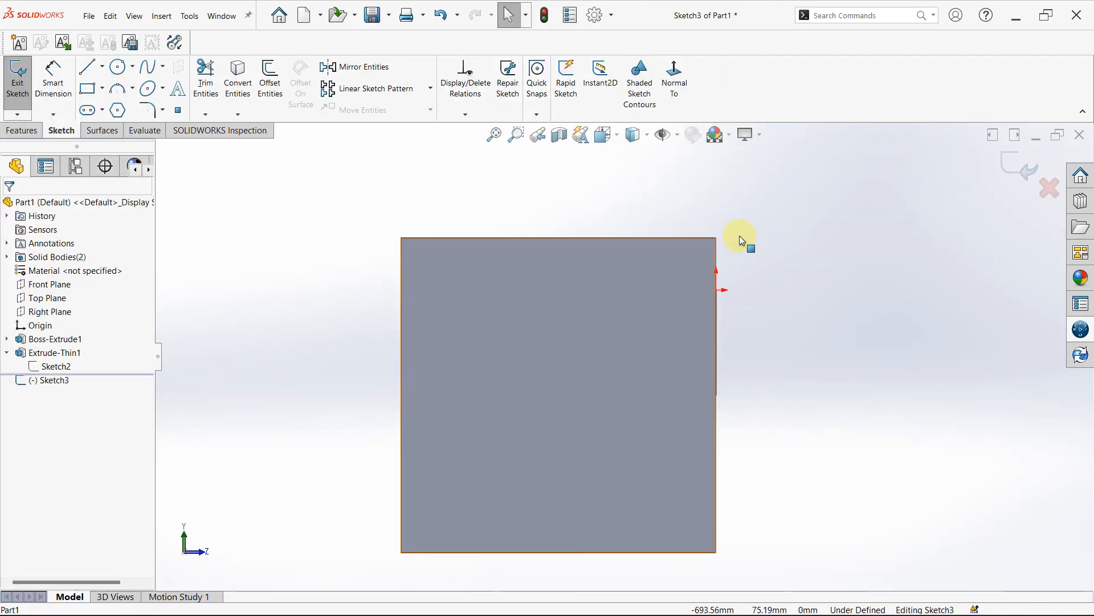
mouse_move(745, 239)
middle_down()
mouse_move(805, 187)
mouse_move(777, 264)
mouse_move(798, 325)
mouse_move(841, 351)
middle_up()
key(f)
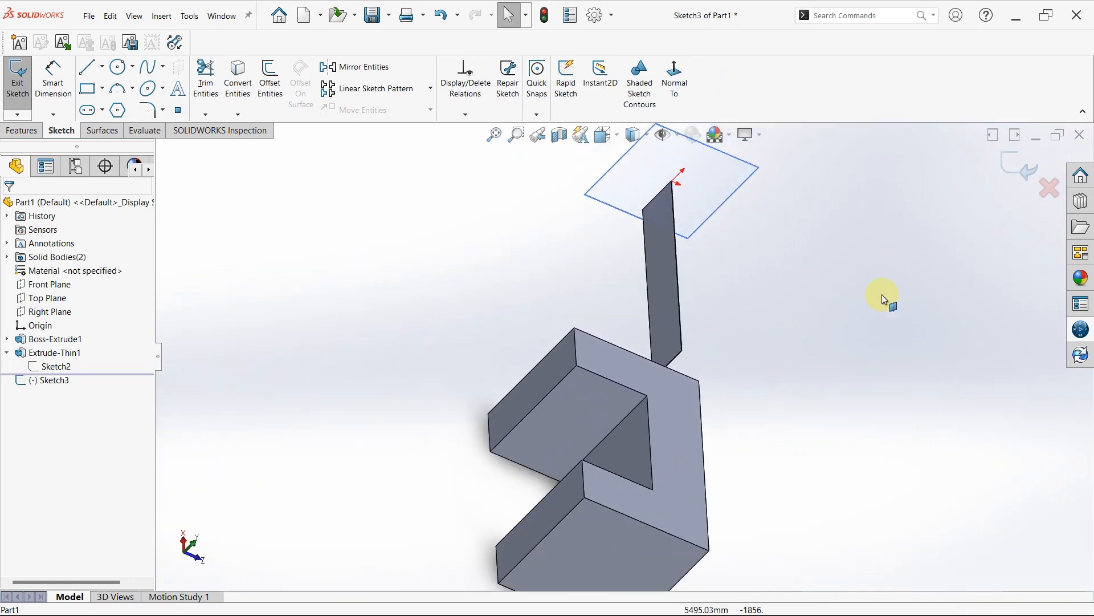
click(1020, 164)
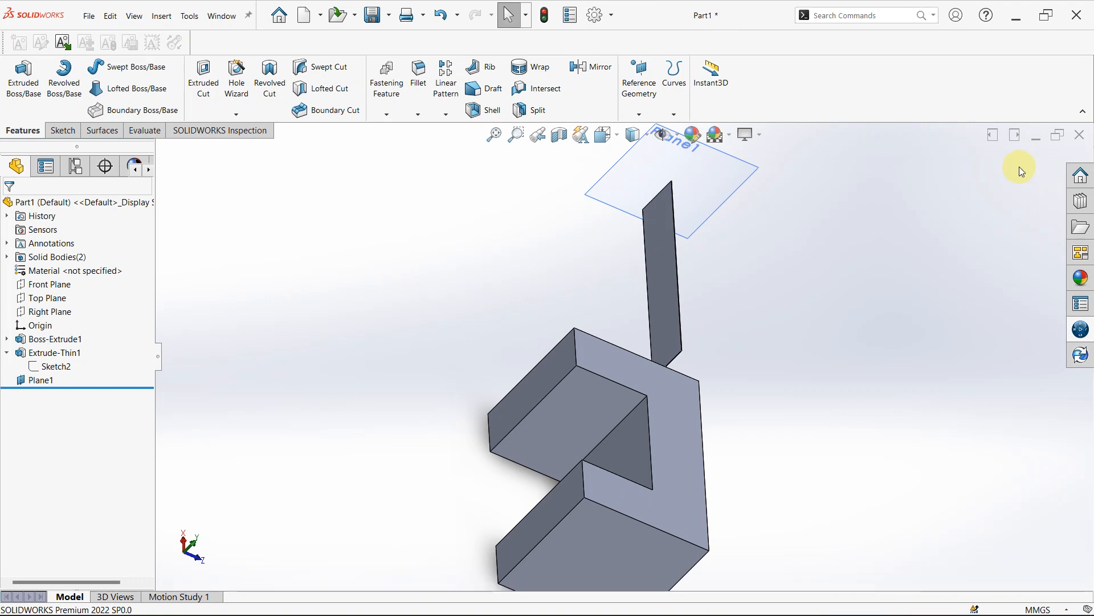
- Exit the single-line sketch and delete Plane1, the reference plane at the end of the thin wall
key(ctrl+z)
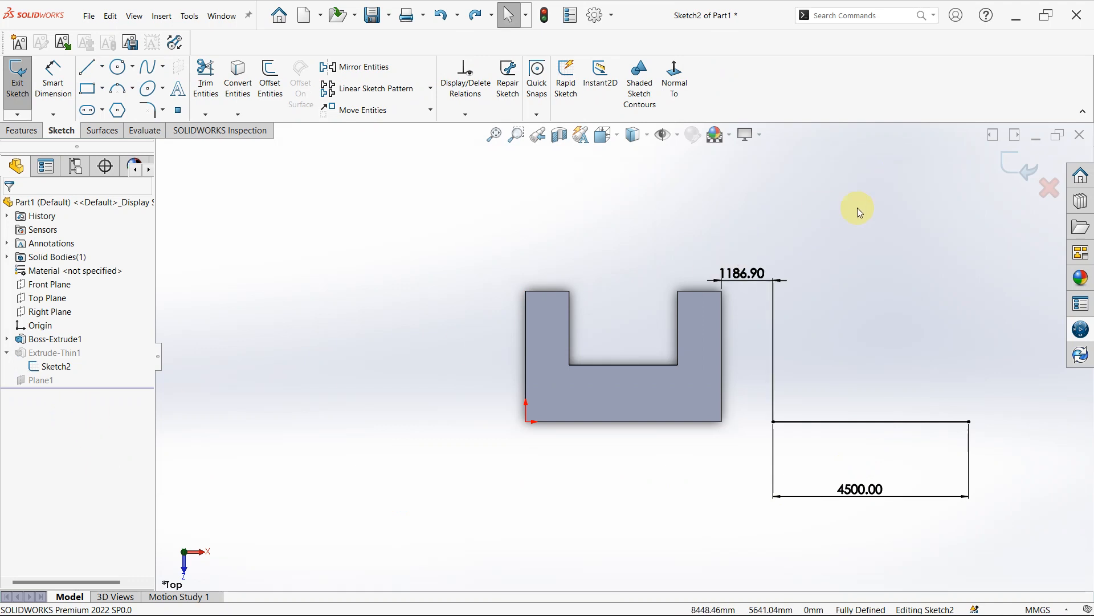
click(1018, 167)
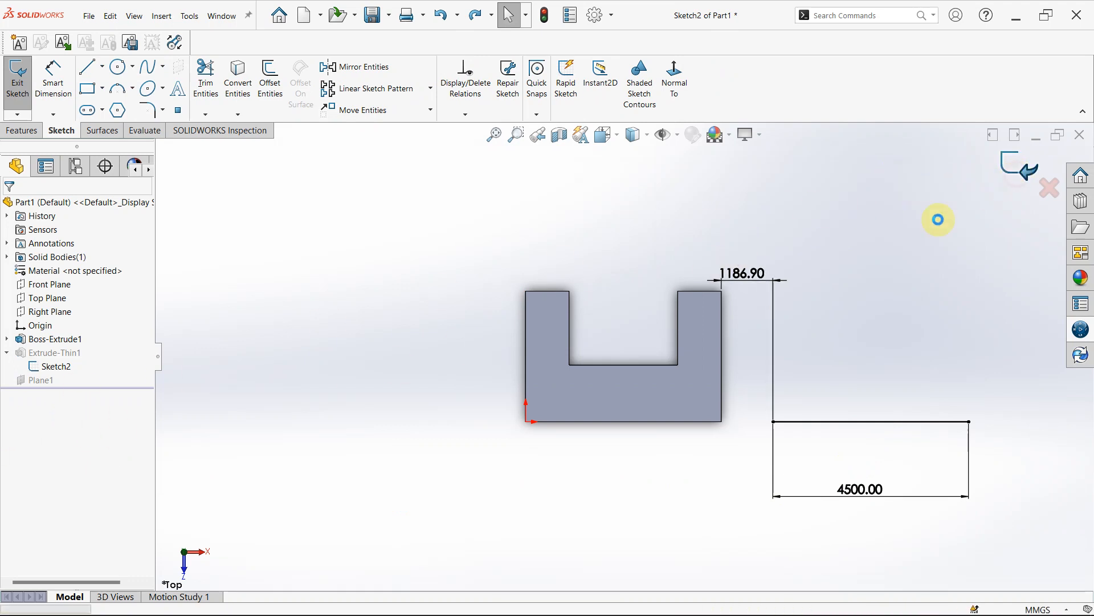
click(46, 382)
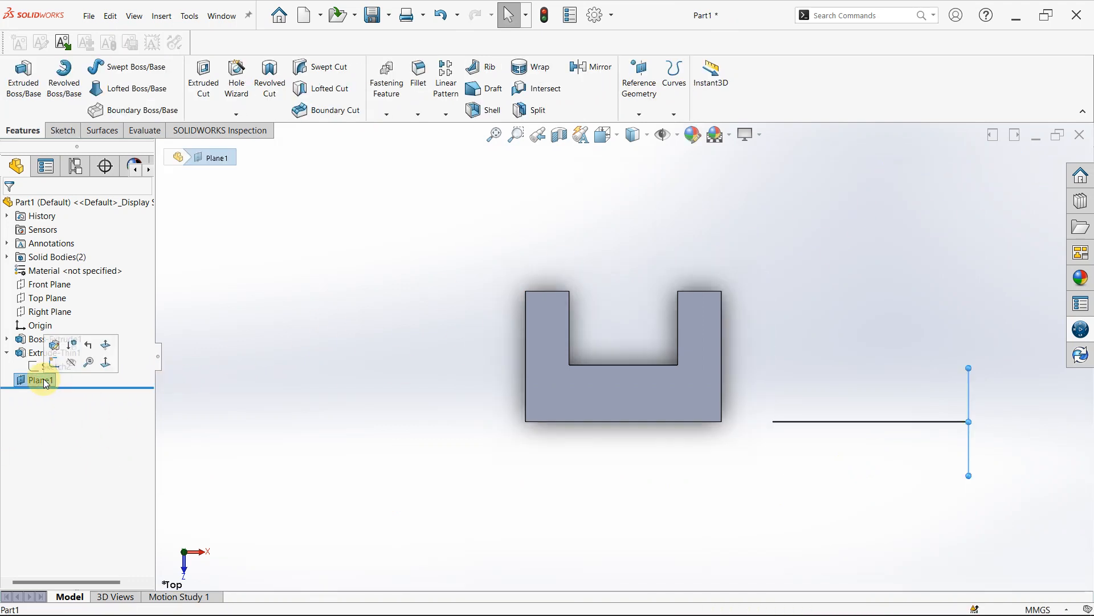
key(Delete)
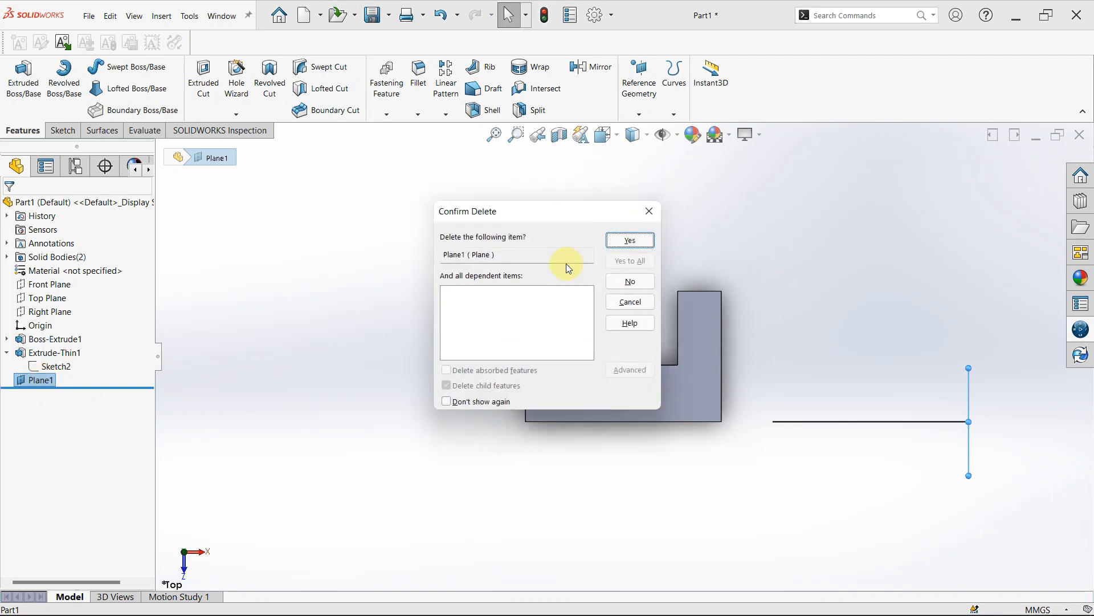
click(630, 241)
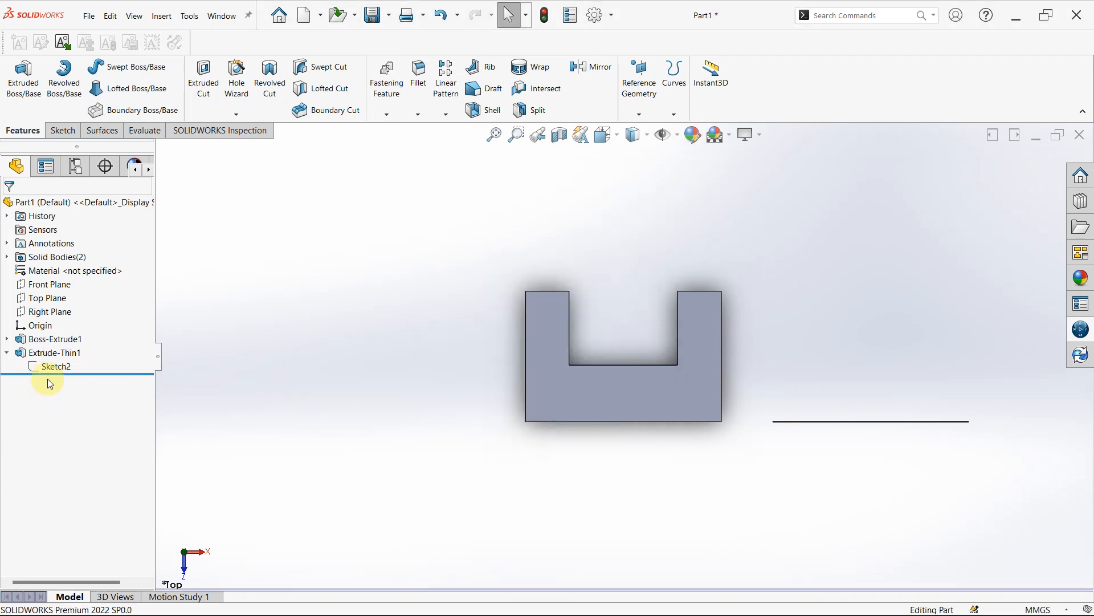
- Open the Extrude-Thin1 feature for editing, toggle auto-fillet corners on and off, and set the wall thickness to 30 mm
click(55, 356)
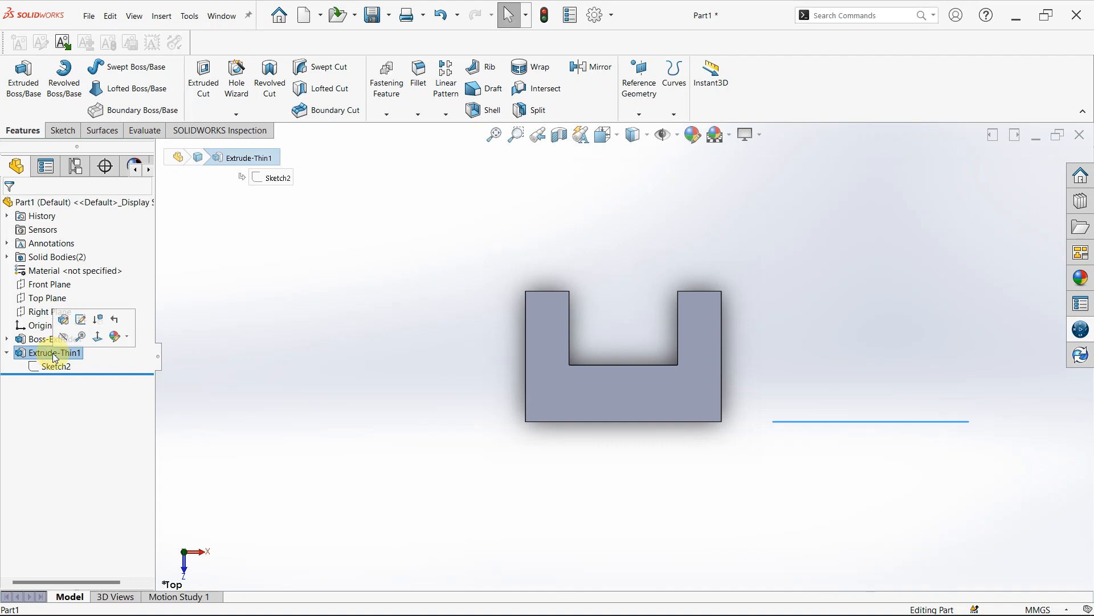
middle_drag(841, 286, 362, 471)
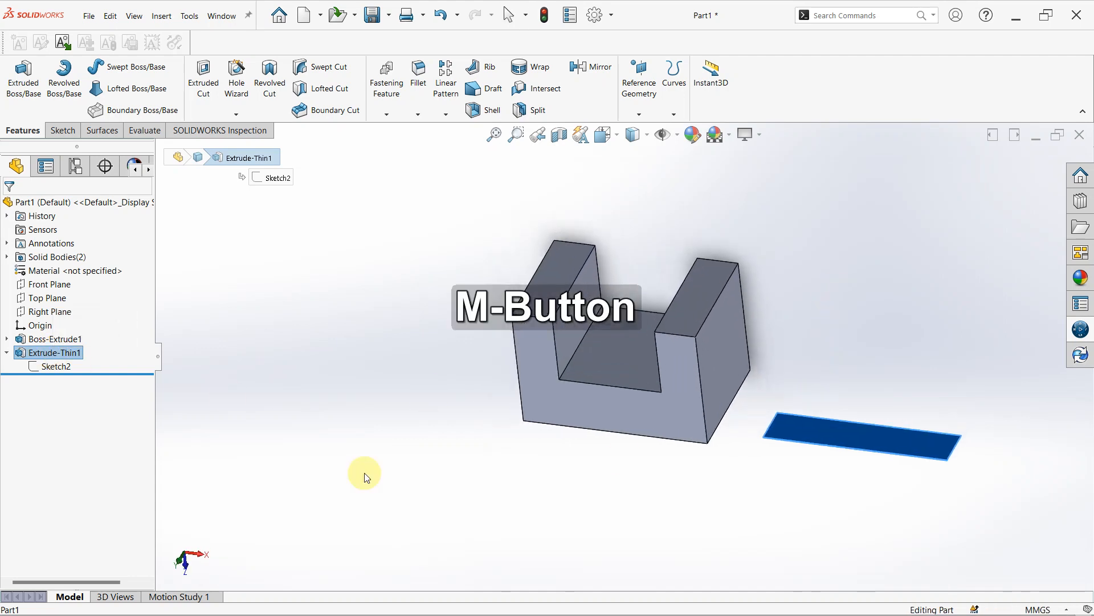
right_click(50, 355)
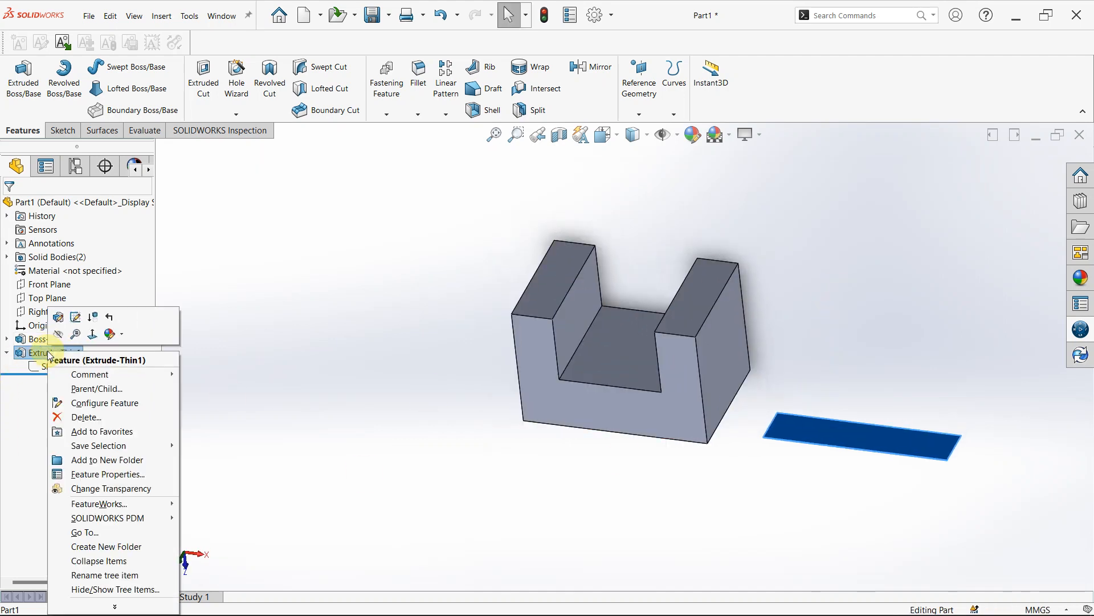
click(59, 320)
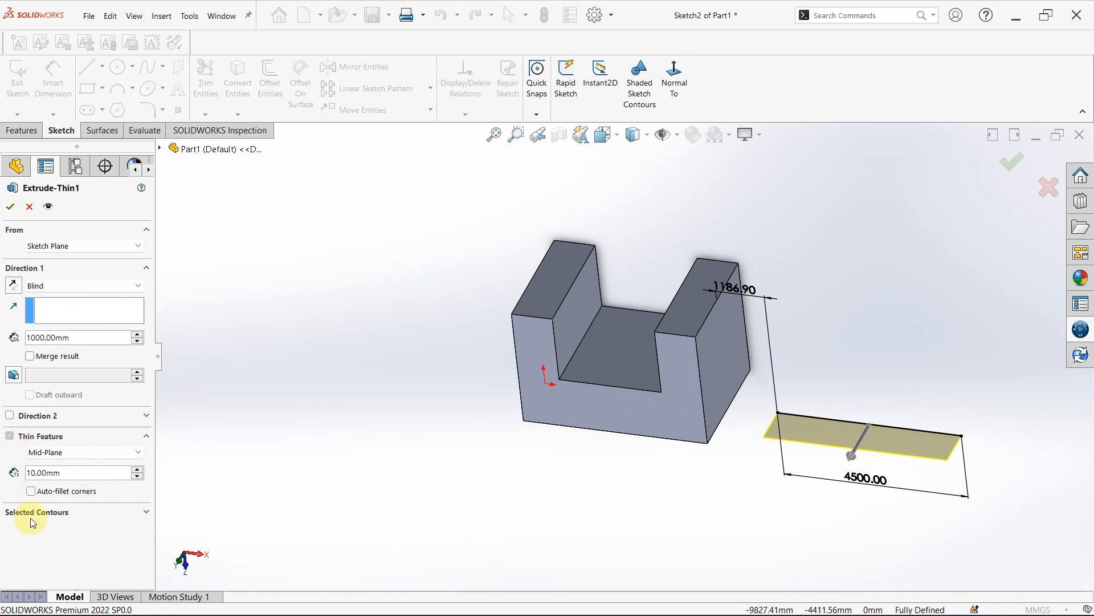
click(30, 492)
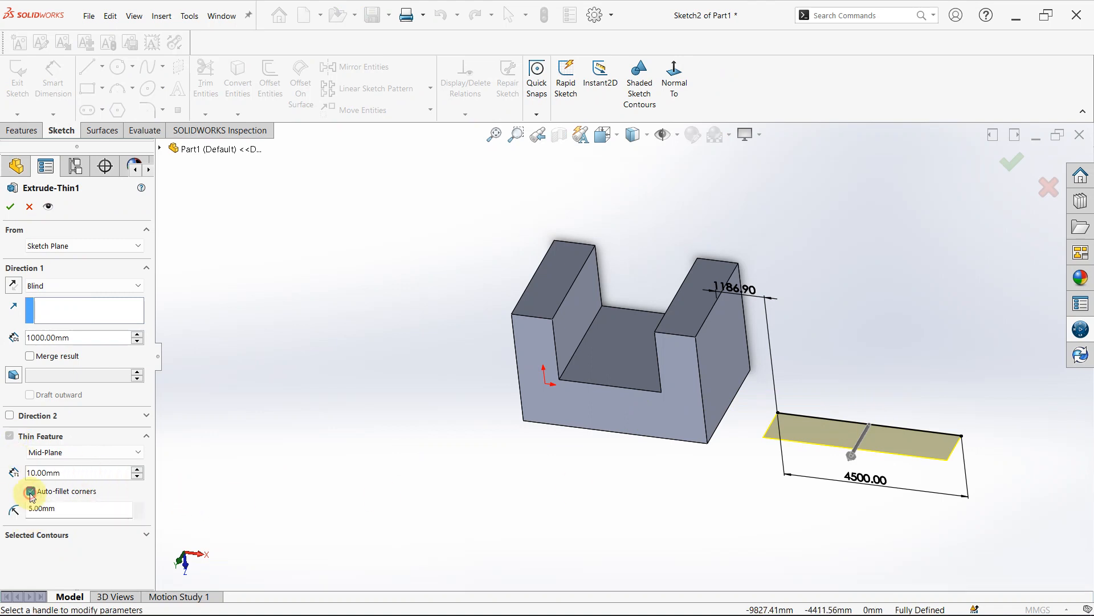
click(30, 491)
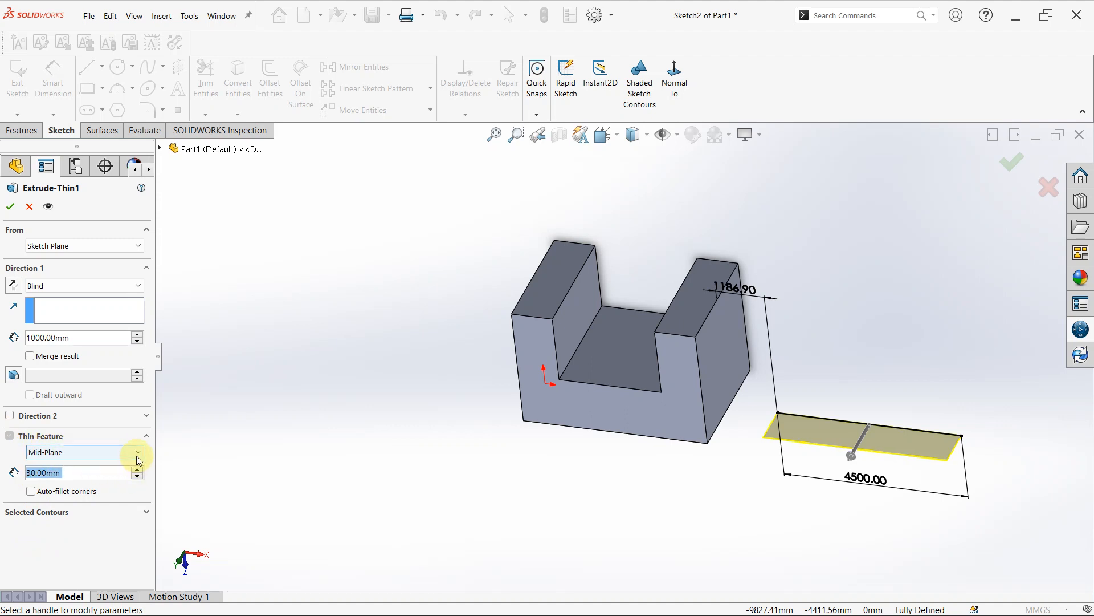
- Try the Two-Direction thickness type on the thin feature and examine its preview along the line
click(136, 456)
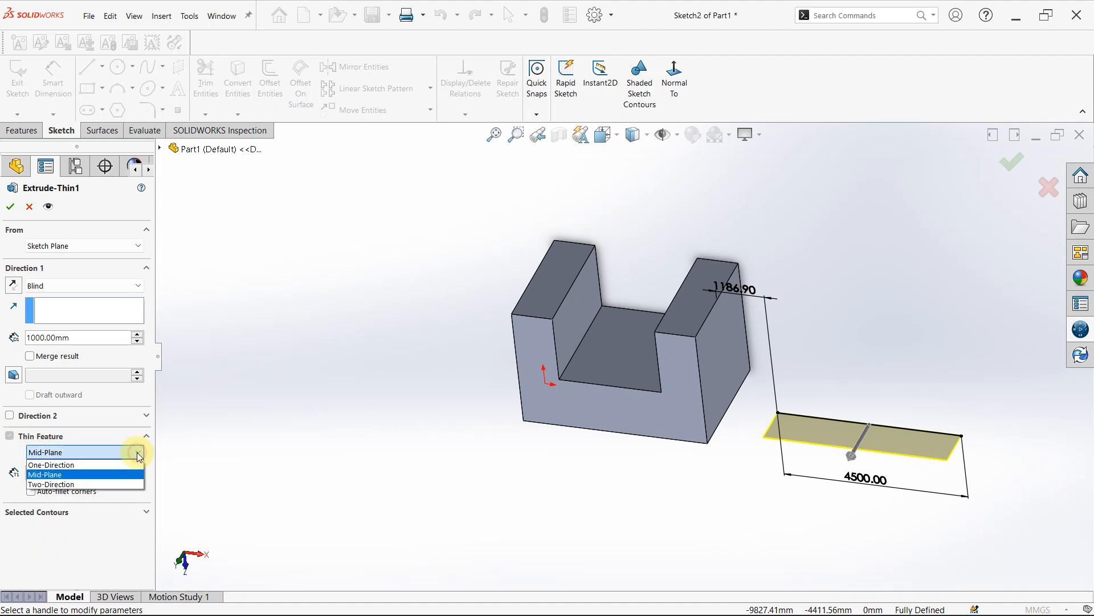
click(71, 483)
scroll(818, 431, down, 5)
middle_drag(819, 431, 869, 327)
middle_drag(823, 416, 837, 337)
scroll(849, 409, up, 5)
scroll(850, 410, down, 3)
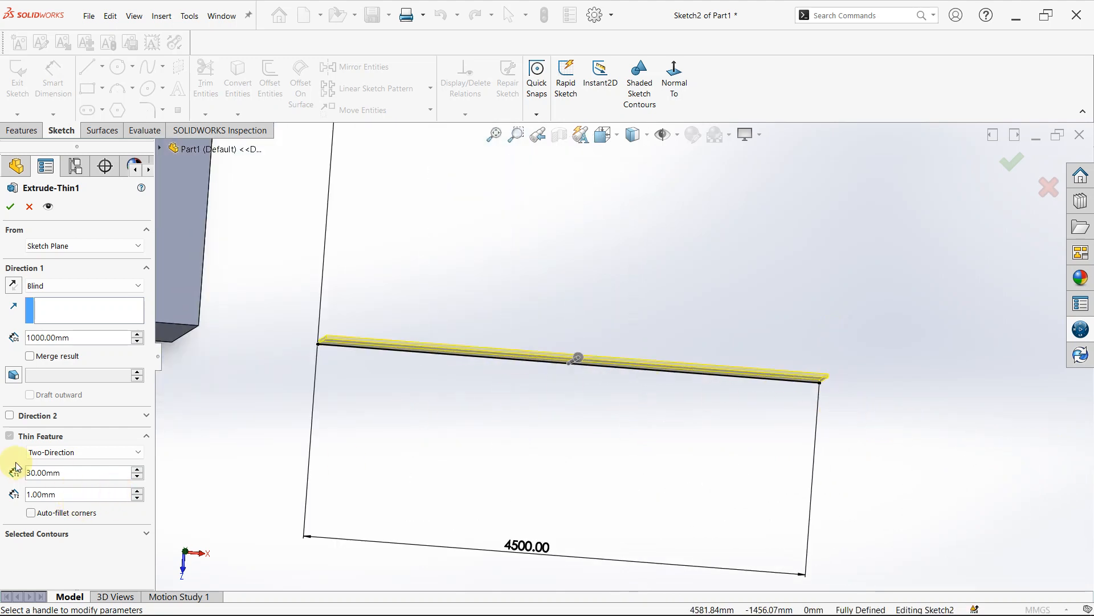
- Set the thin feature to One-Direction with a thickness of 1000 mm and accept the edited extrusion
click(135, 452)
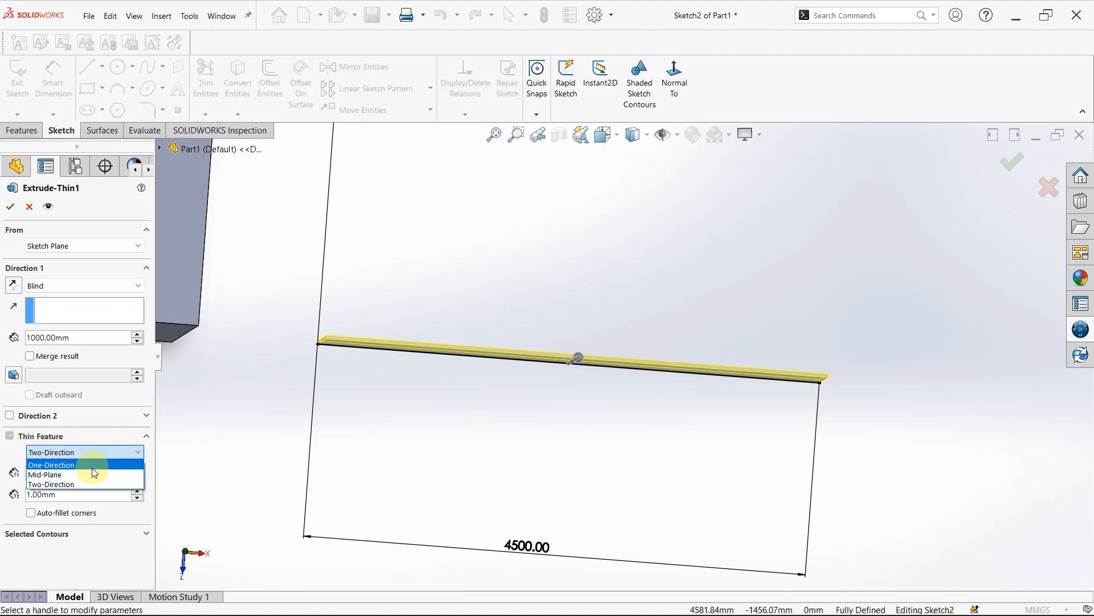
click(93, 466)
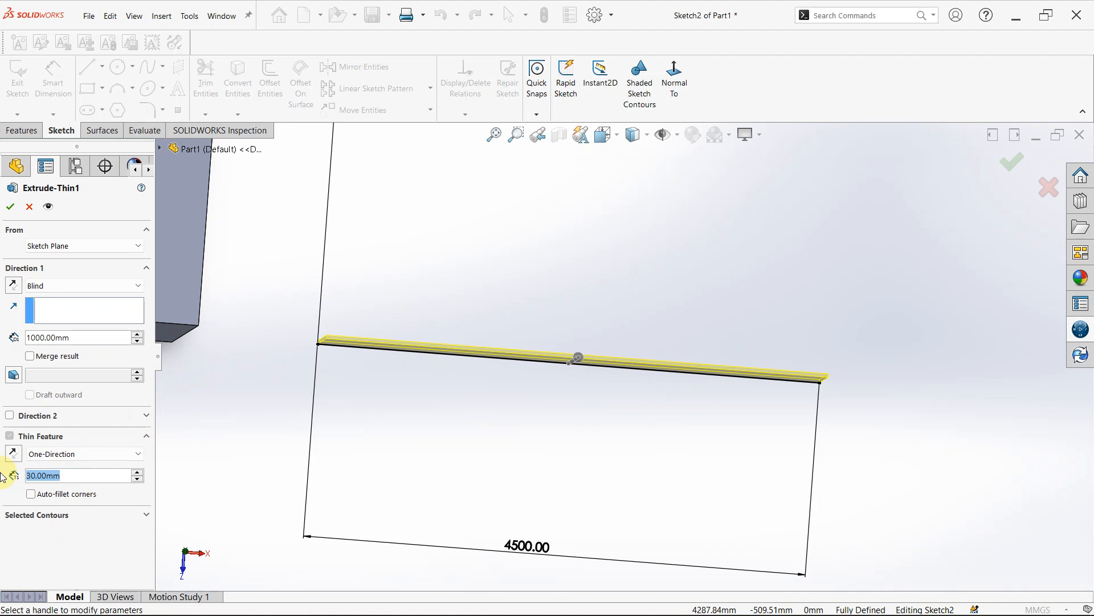
text(5)
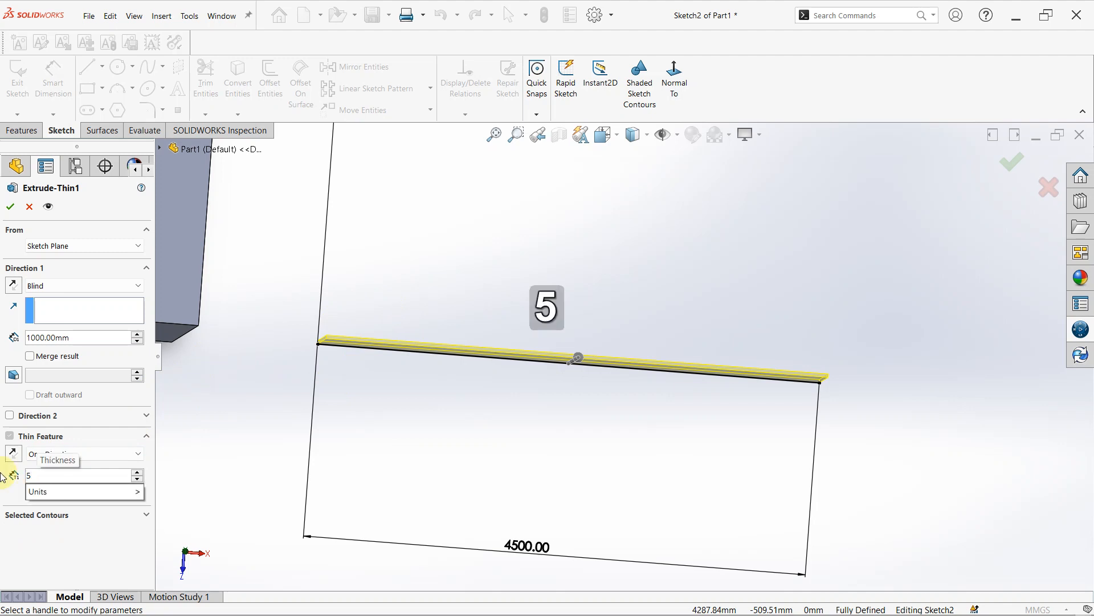
key(BackSpace)
text(10)
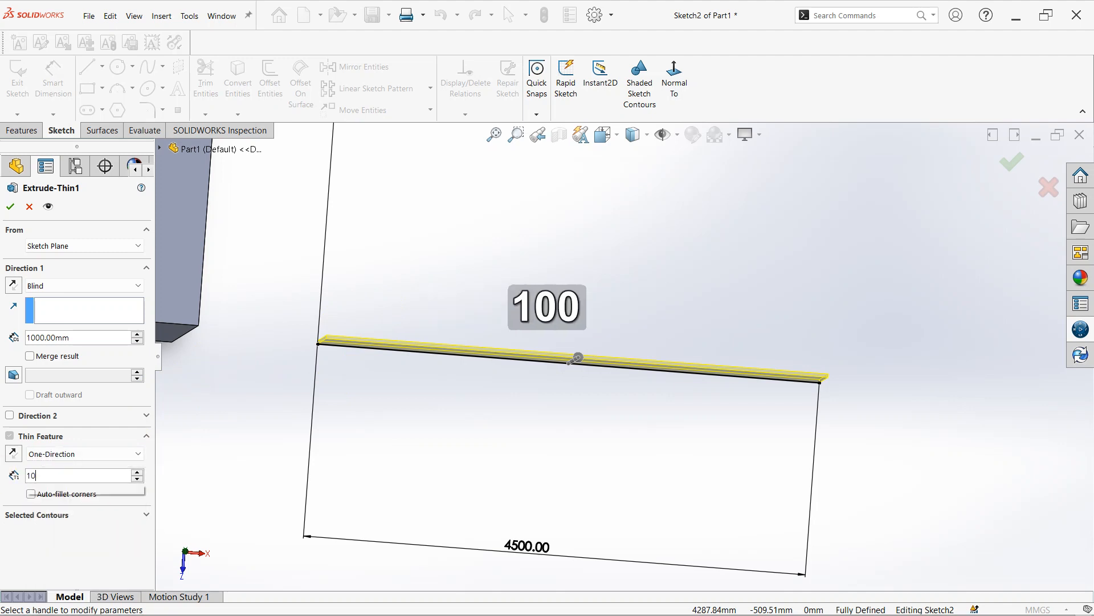
text(00)
key(Return)
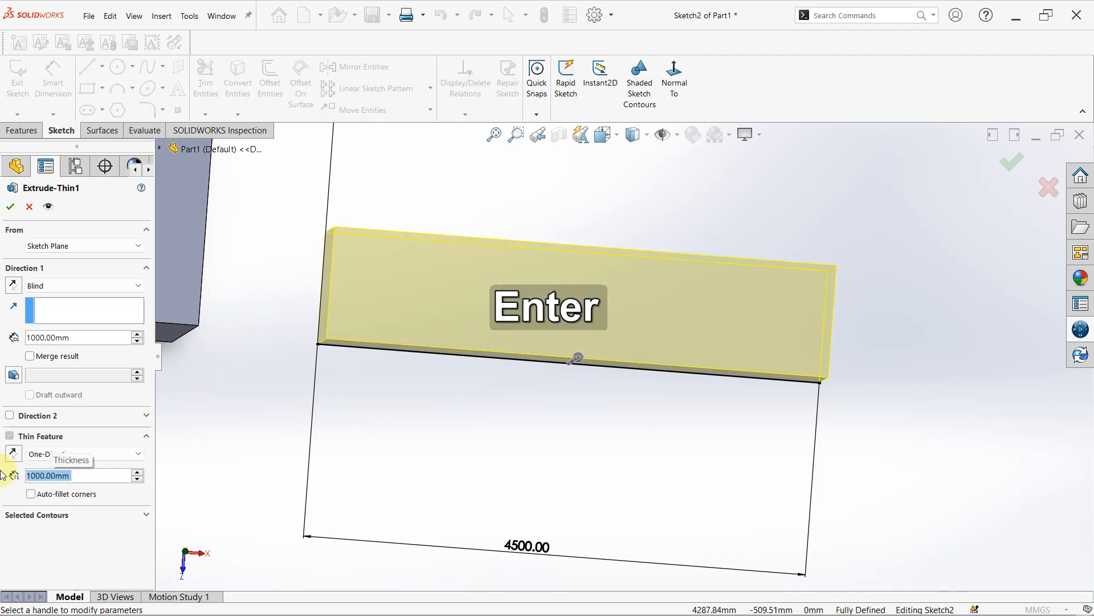
scroll(564, 309, up, 8)
scroll(586, 318, down, 2)
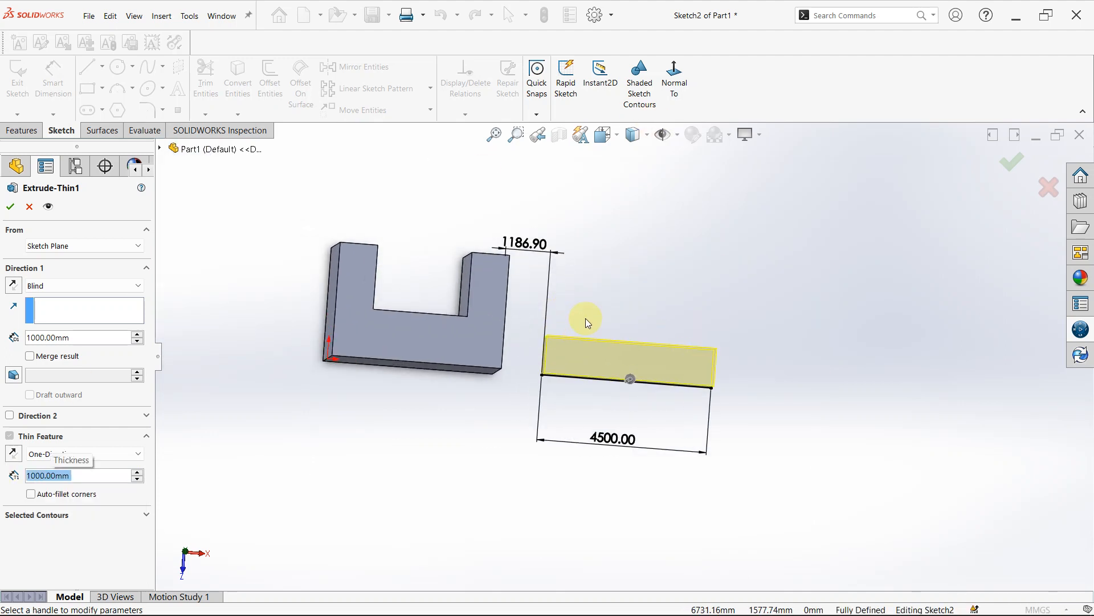
click(1010, 164)
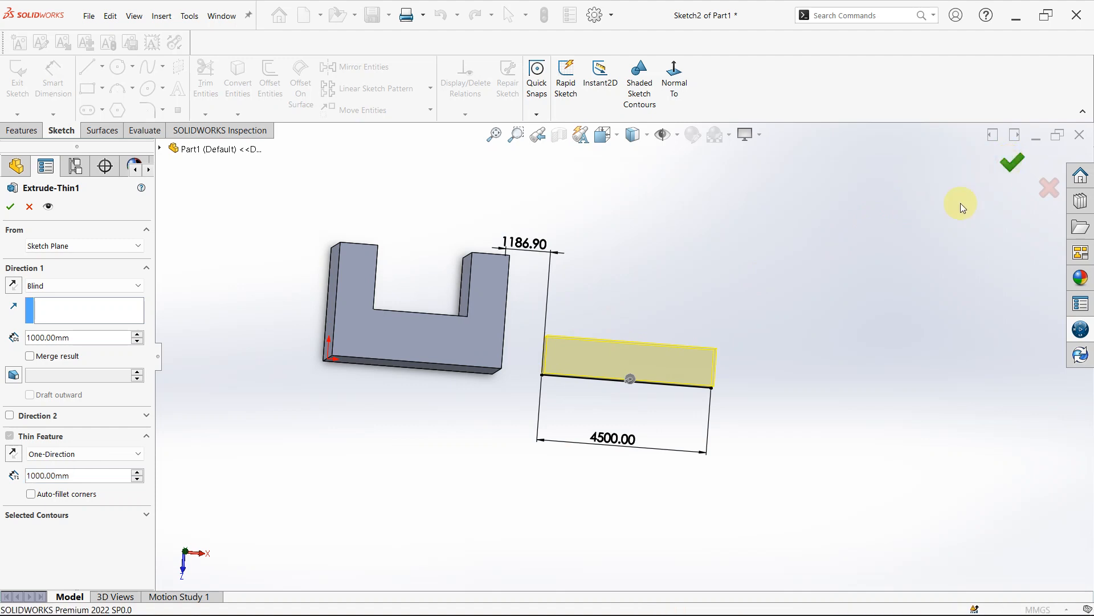
click(597, 320)
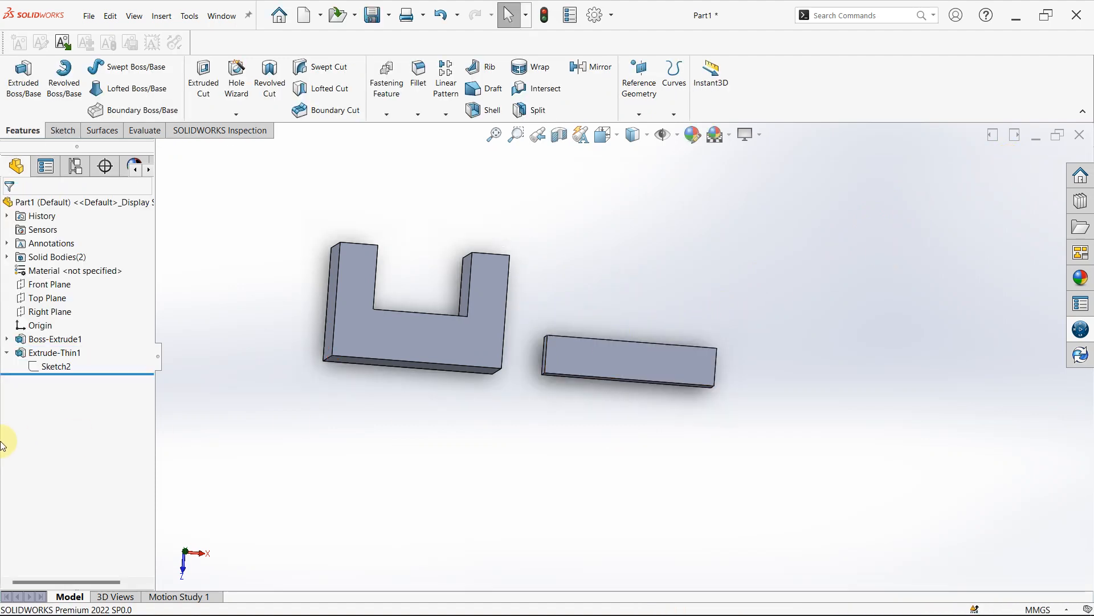
- Collapse the Extrude-Thin1 feature in the tree and start a sketch on the thickened block's long side face
click(7, 353)
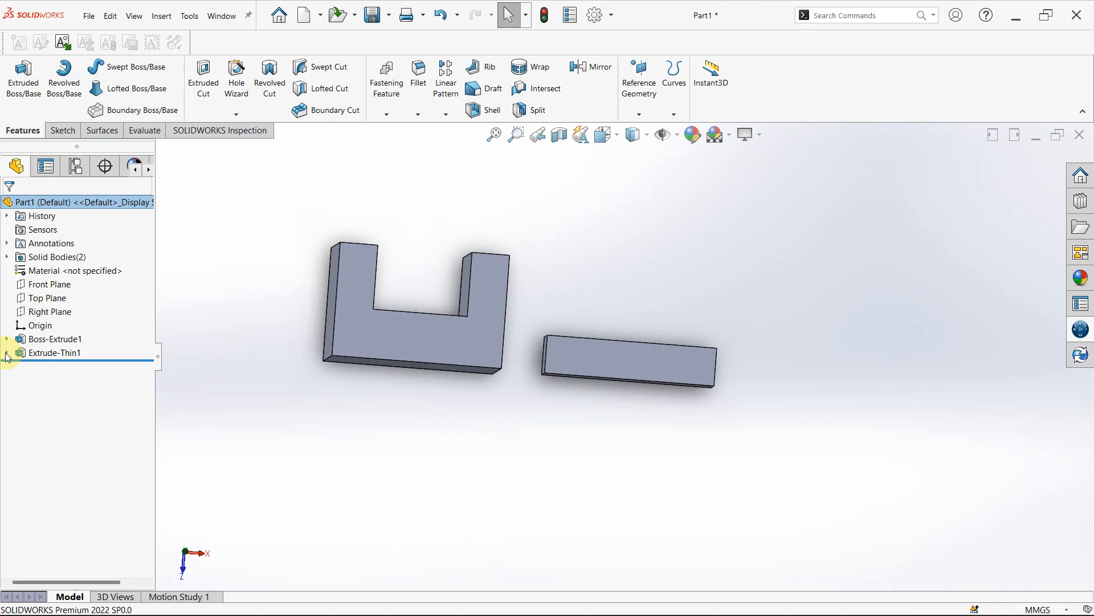
click(7, 354)
click(7, 355)
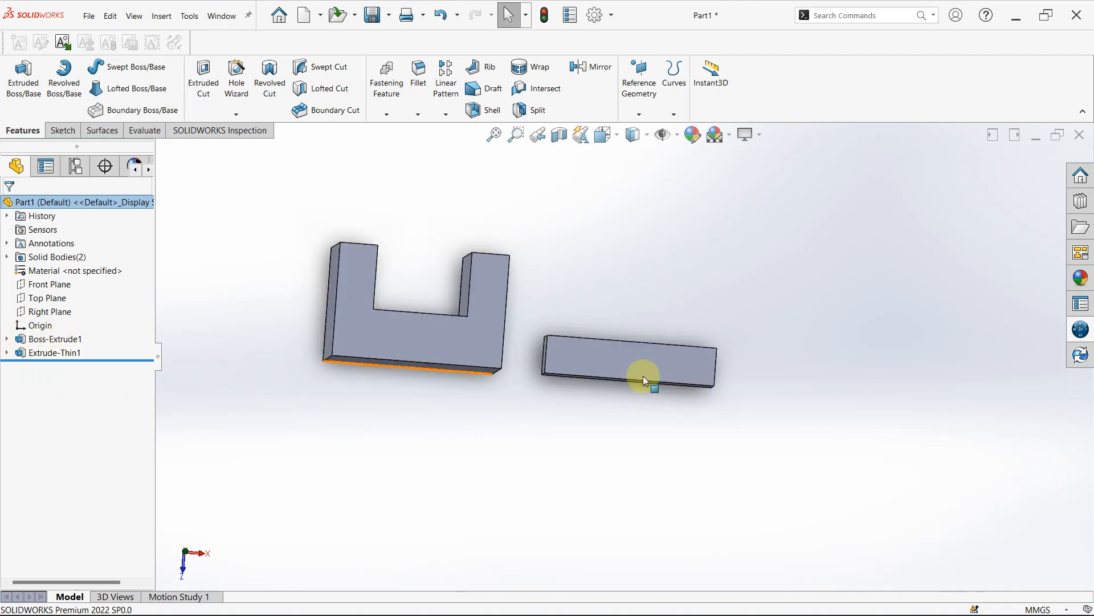
middle_drag(435, 323, 562, 425)
scroll(582, 344, down, 3)
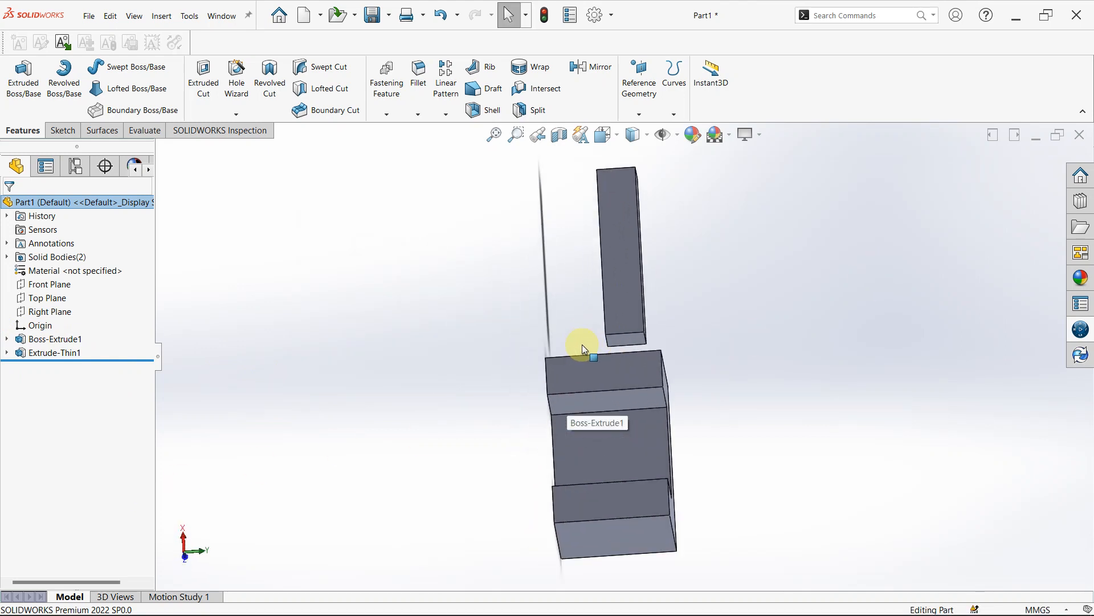
middle_drag(583, 344, 767, 491)
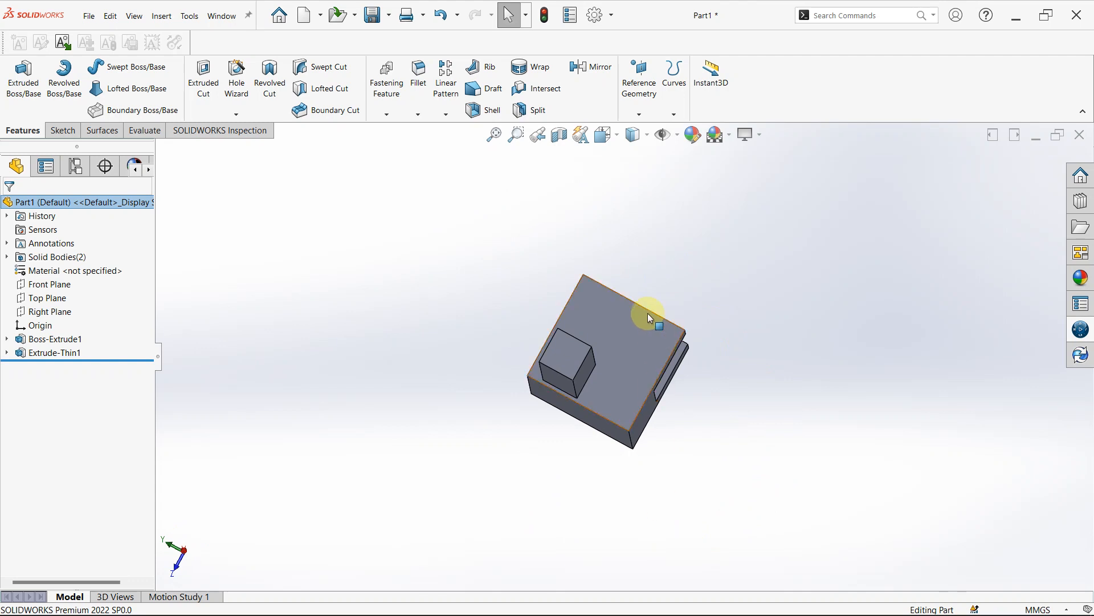
middle_drag(648, 314, 542, 350)
scroll(457, 358, down, 4)
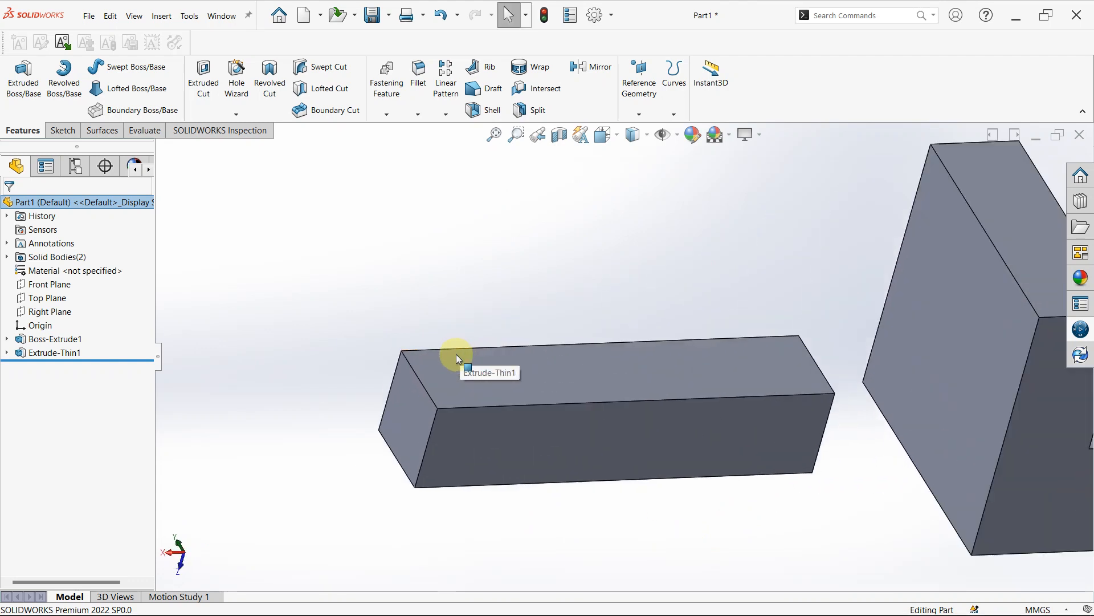
click(474, 388)
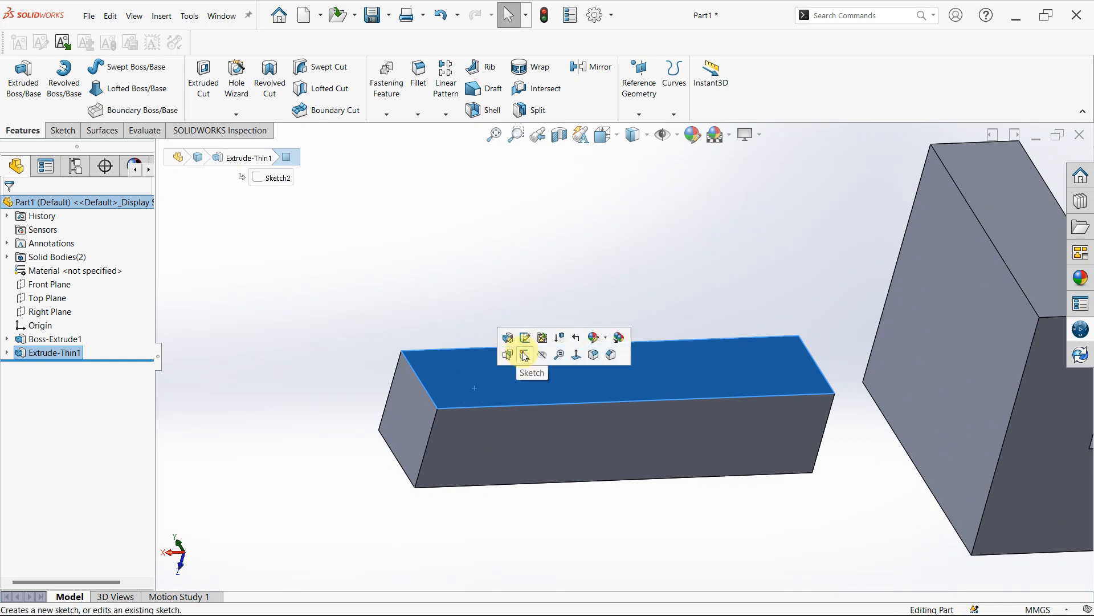
click(298, 361)
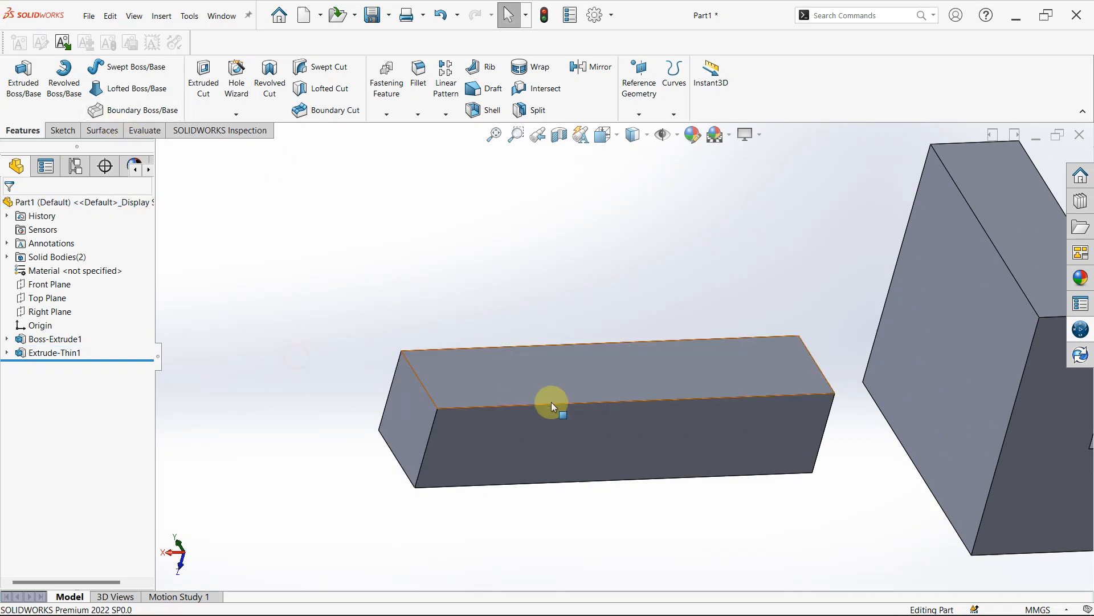
click(555, 381)
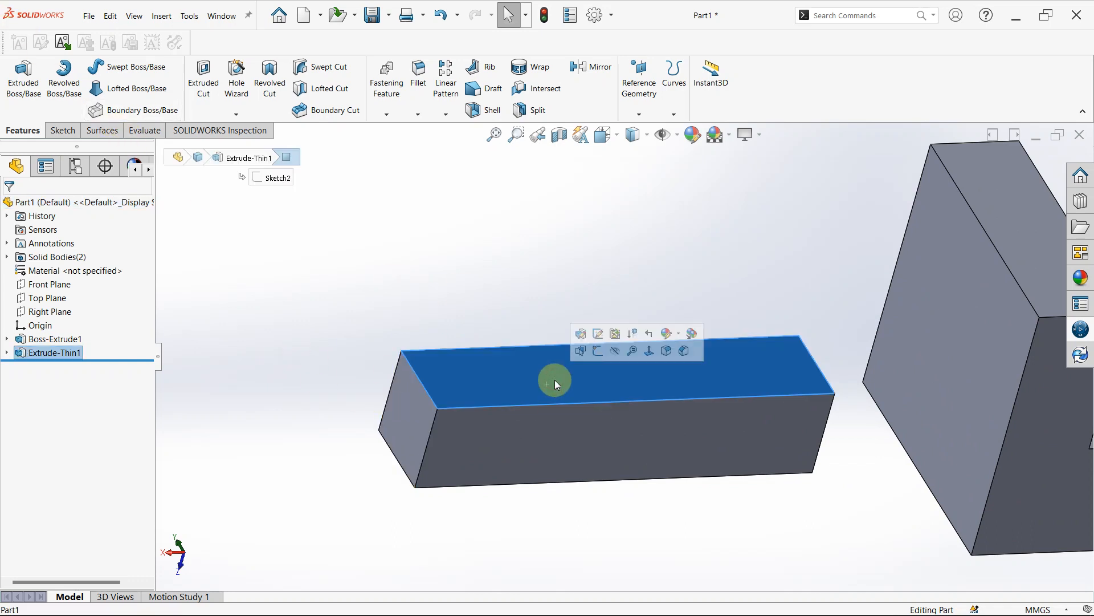
click(597, 351)
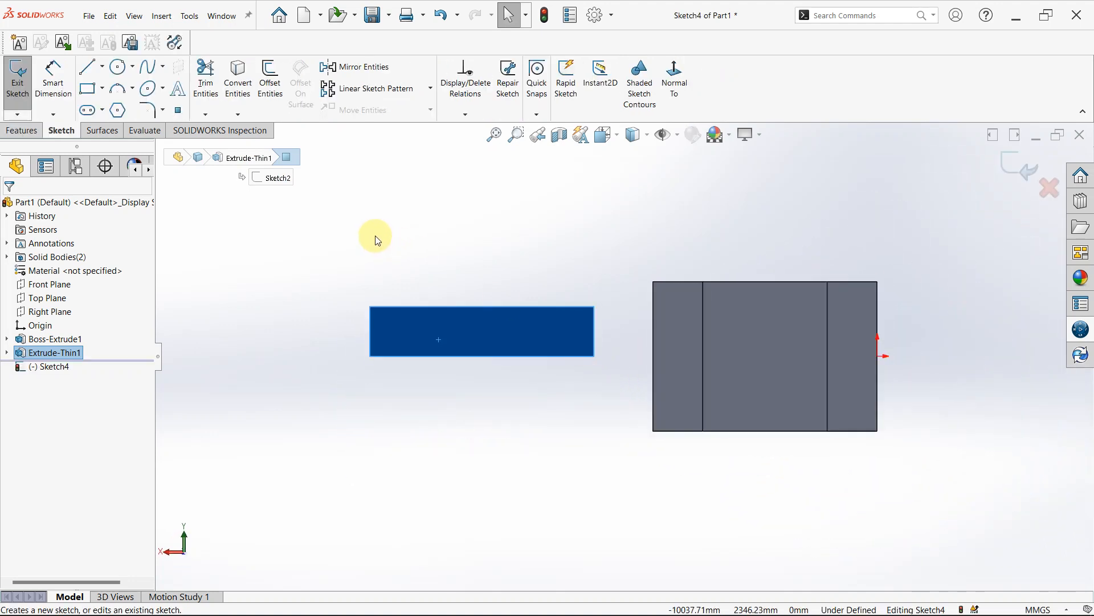
- Draw a corner rectangle about 1374 by 1000 mm across the face's end farthest from the U-shaped solid
click(93, 96)
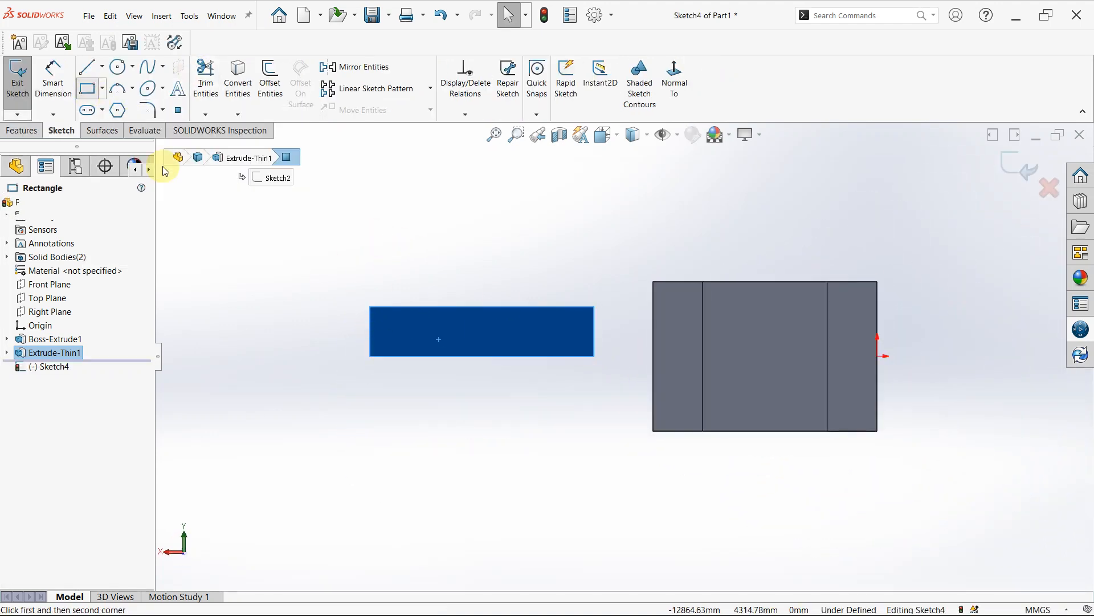
click(370, 306)
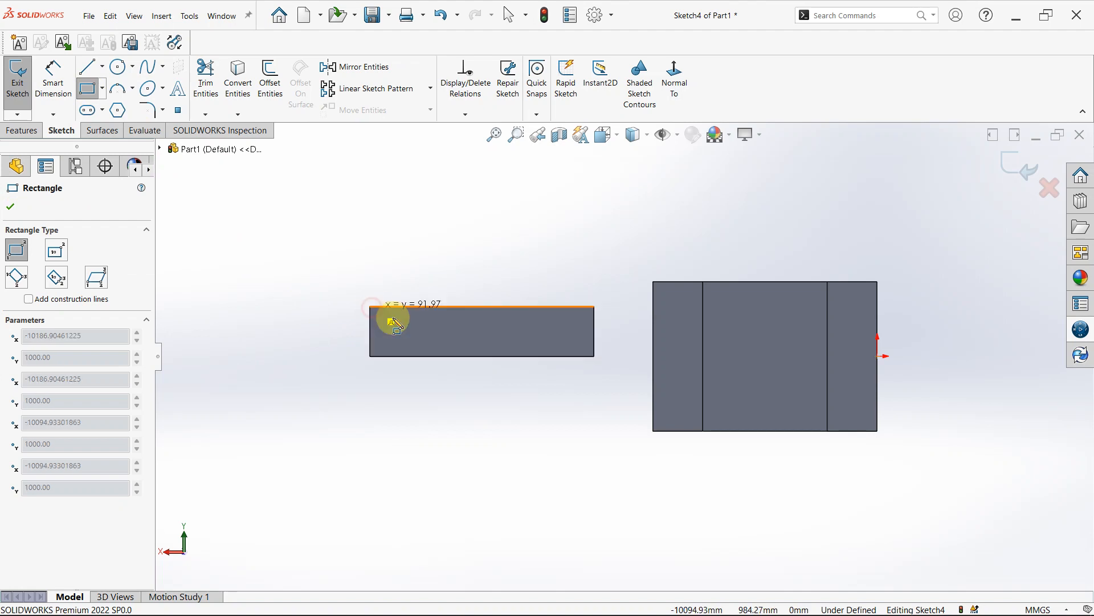
click(439, 356)
key(Escape)
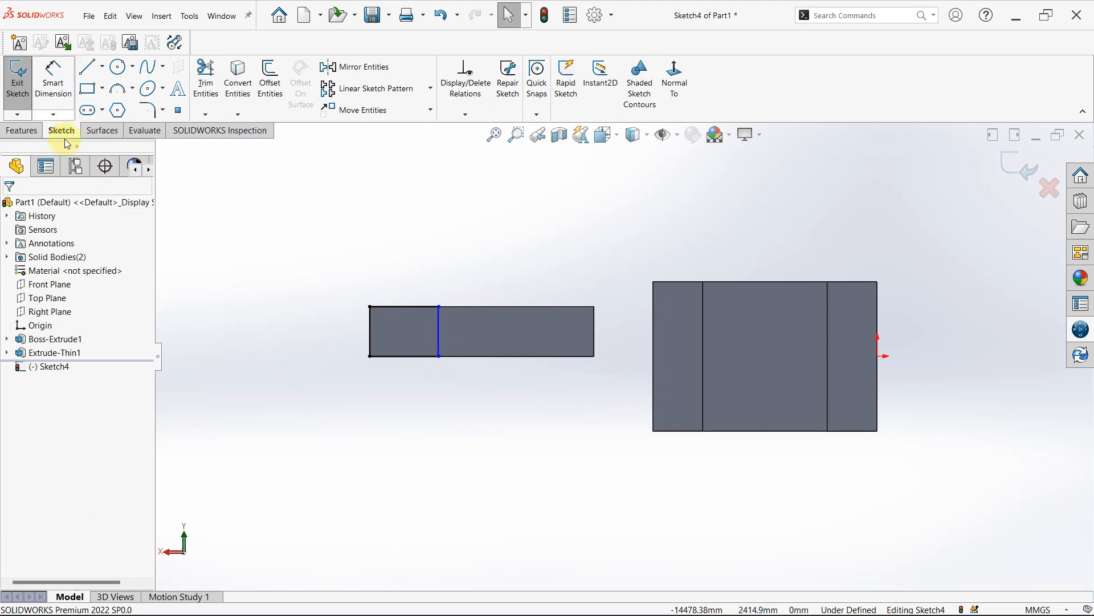
- Extrude the rectangle at the block's far end 1000 mm blind with Merge result enabled
click(23, 131)
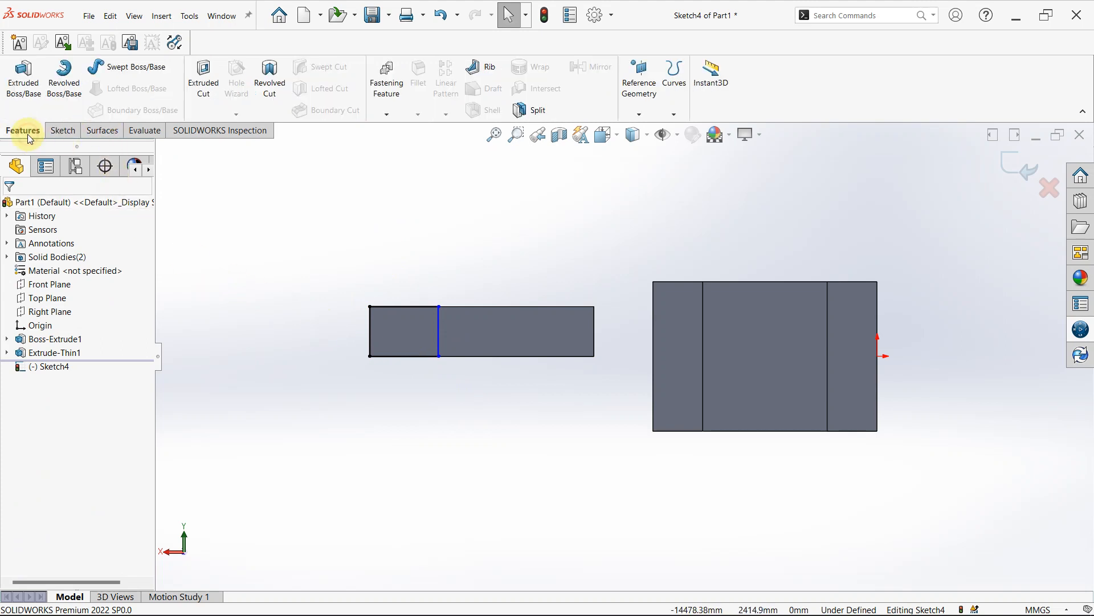
click(35, 85)
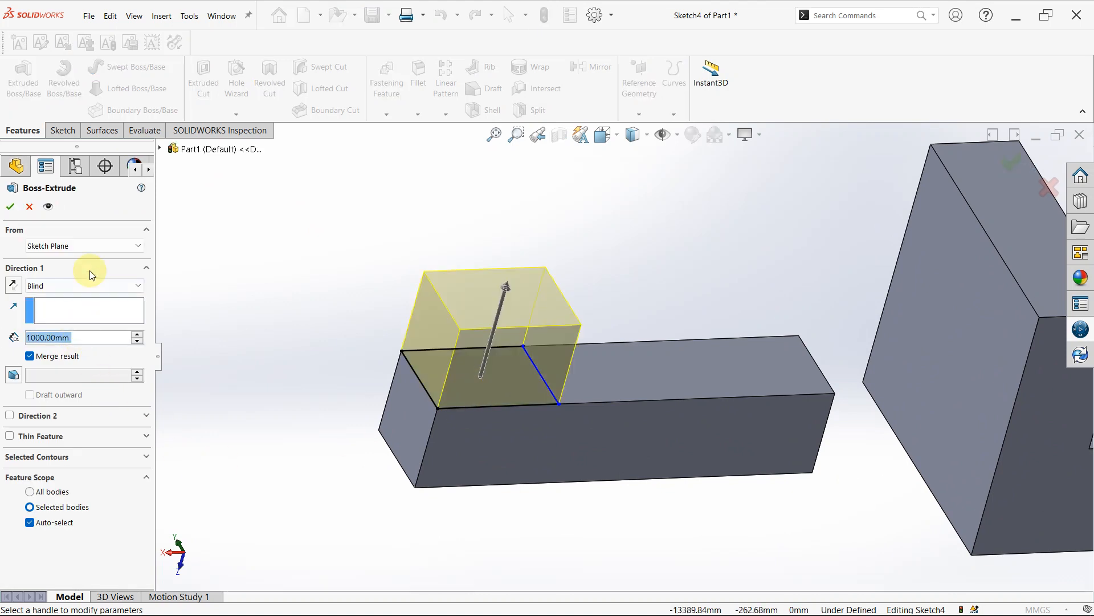
click(13, 208)
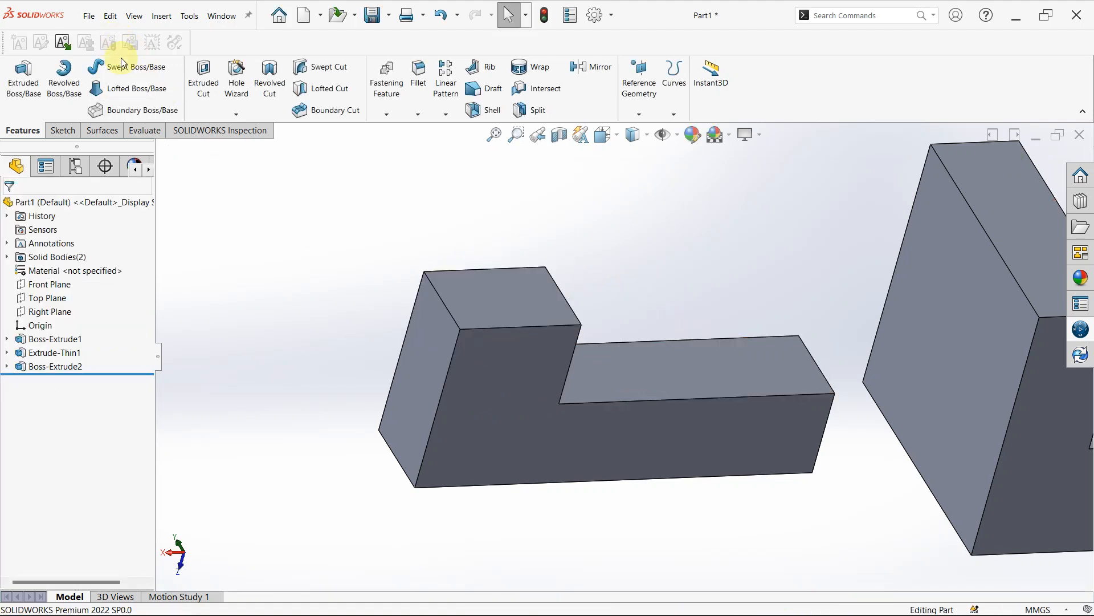
- Sketch a corner rectangle about 1753 by 1000 mm on the same block face, at the end nearest the U-shaped solid
click(669, 371)
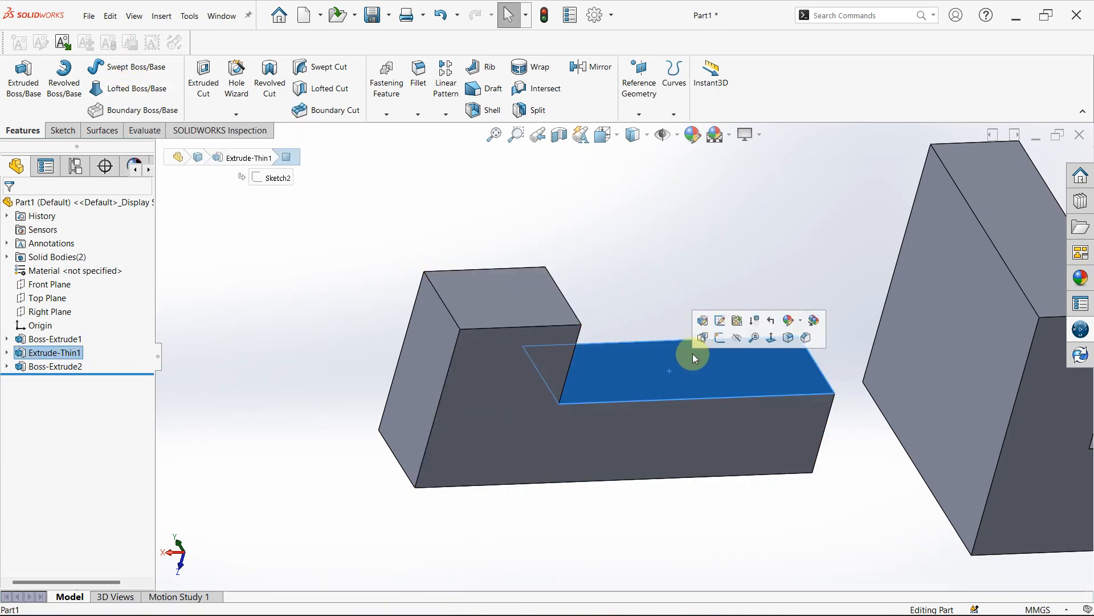
click(720, 338)
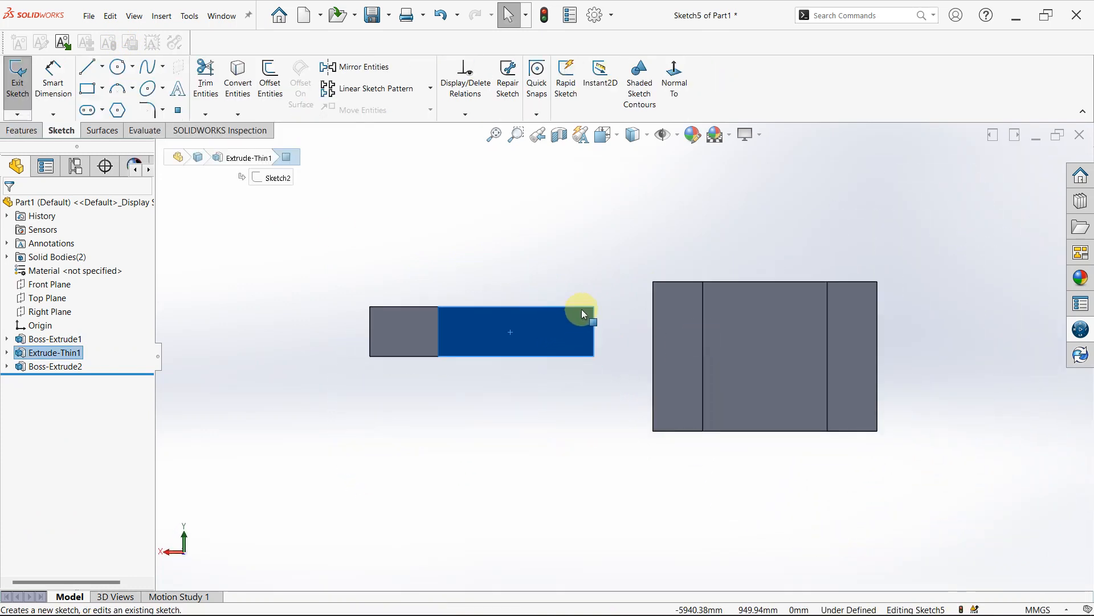
click(87, 89)
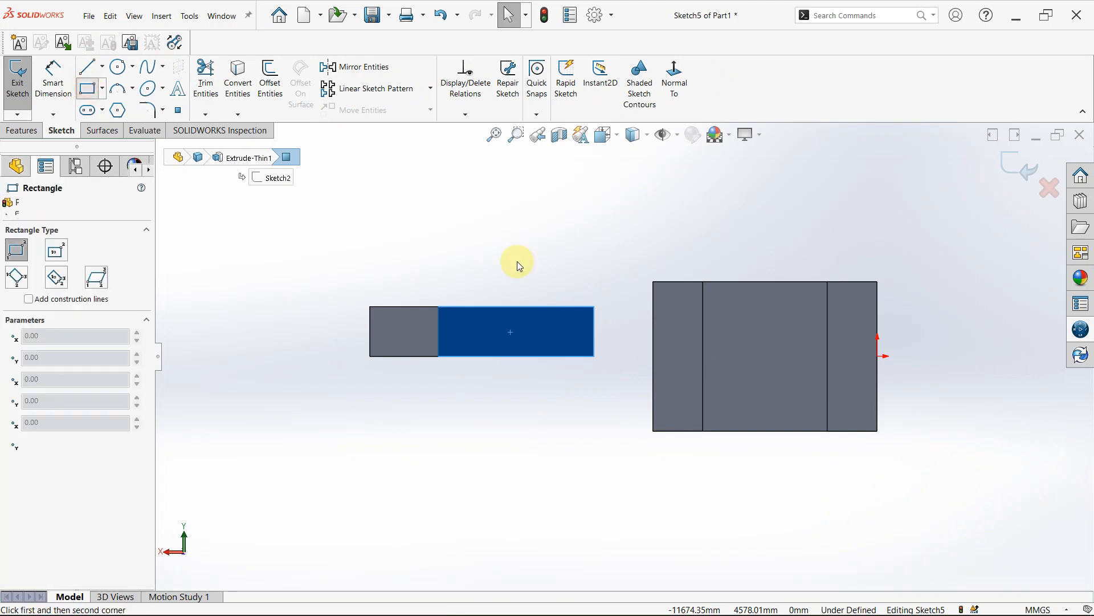
click(594, 308)
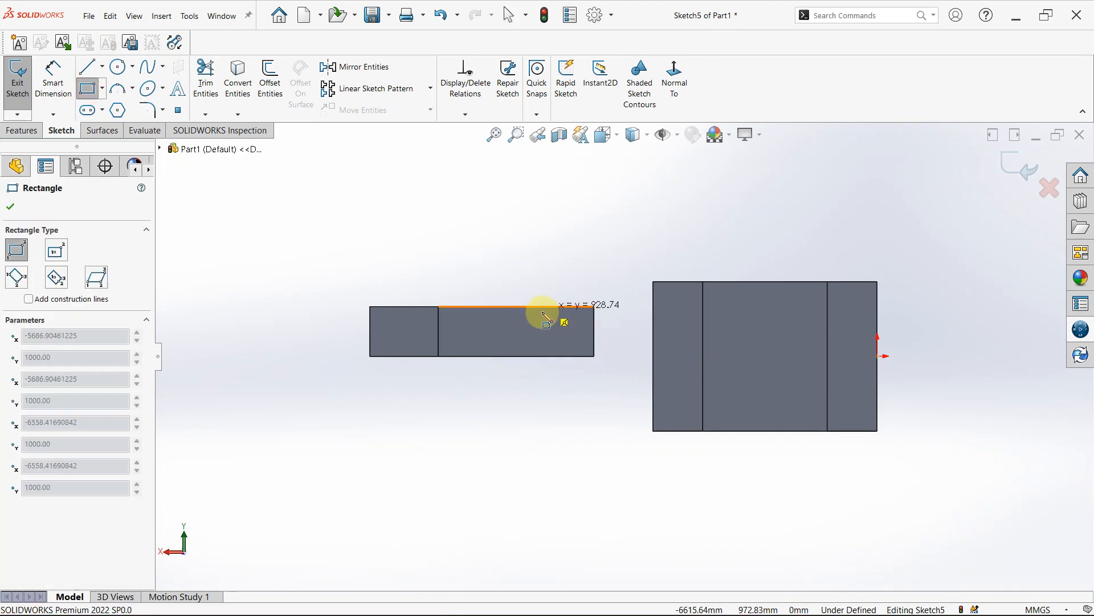
click(507, 356)
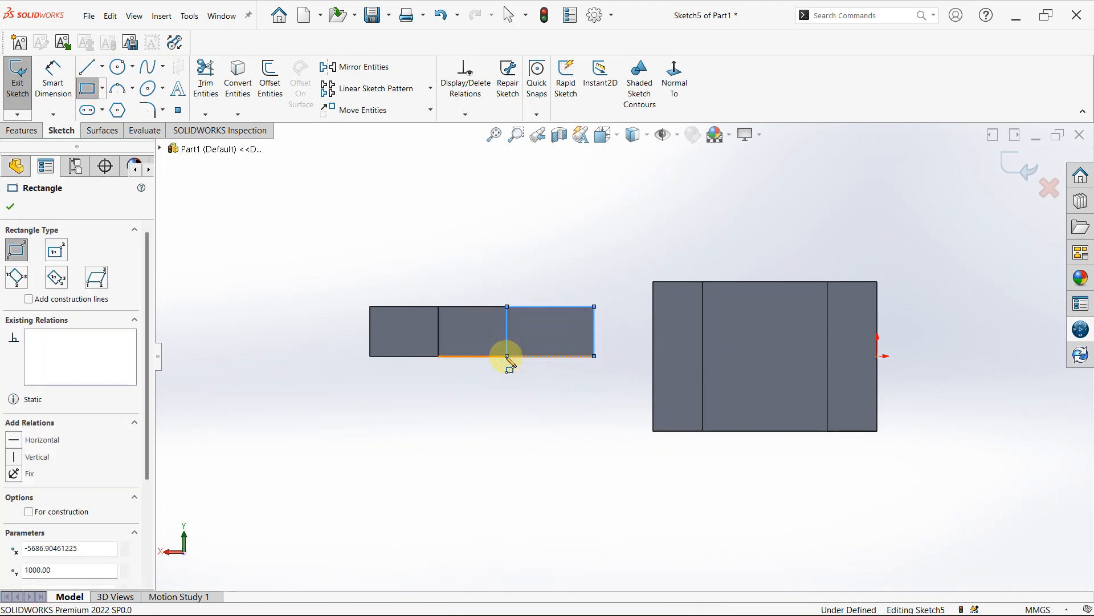
- Extrude the new rectangle 1000 mm blind as a separate body with Merge result turned off
click(23, 133)
click(21, 81)
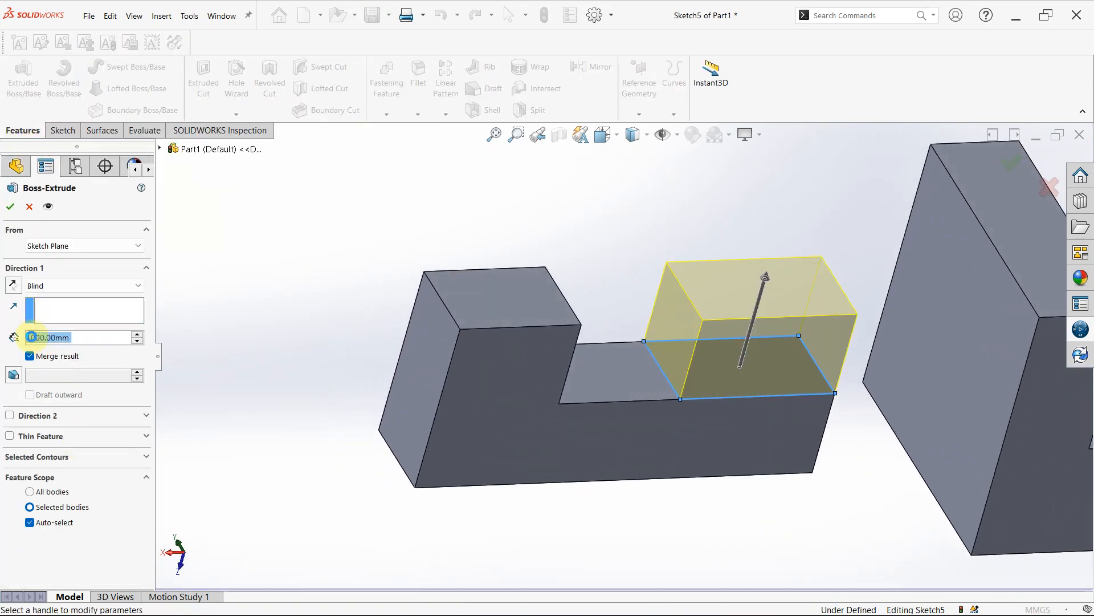
click(31, 356)
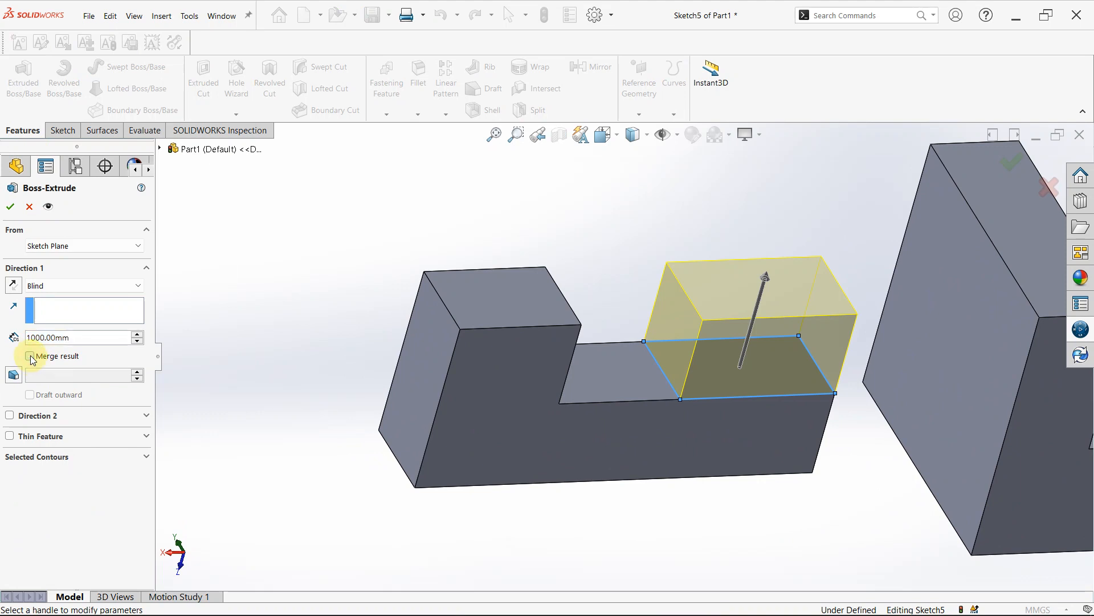
click(15, 212)
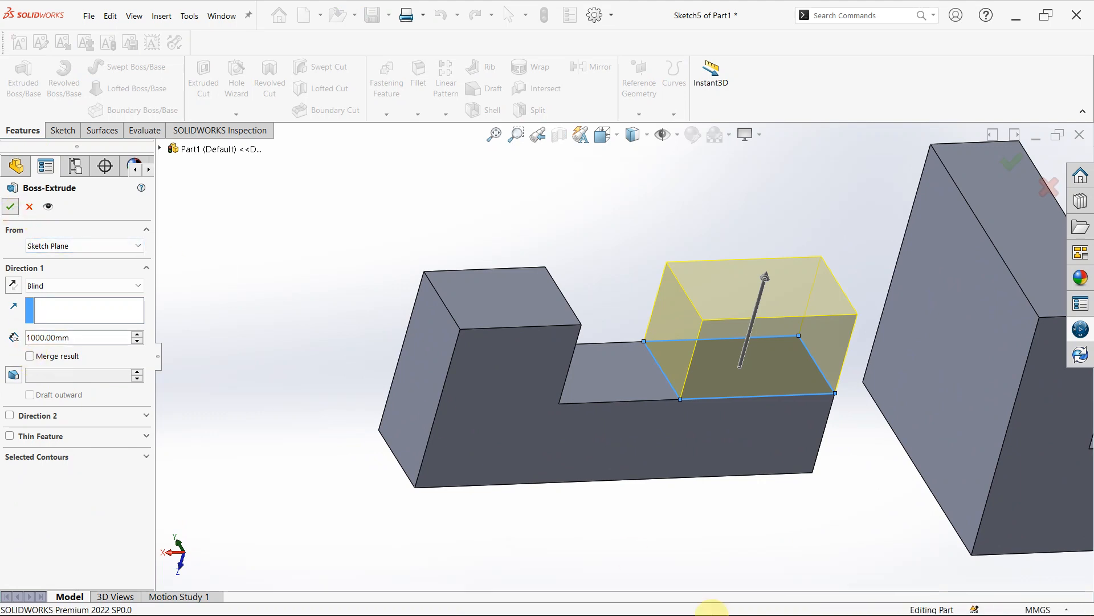
- Compare the merged boss and the unmerged boss by selecting their faces and their features in the tree
middle_drag(735, 504, 427, 337)
click(440, 348)
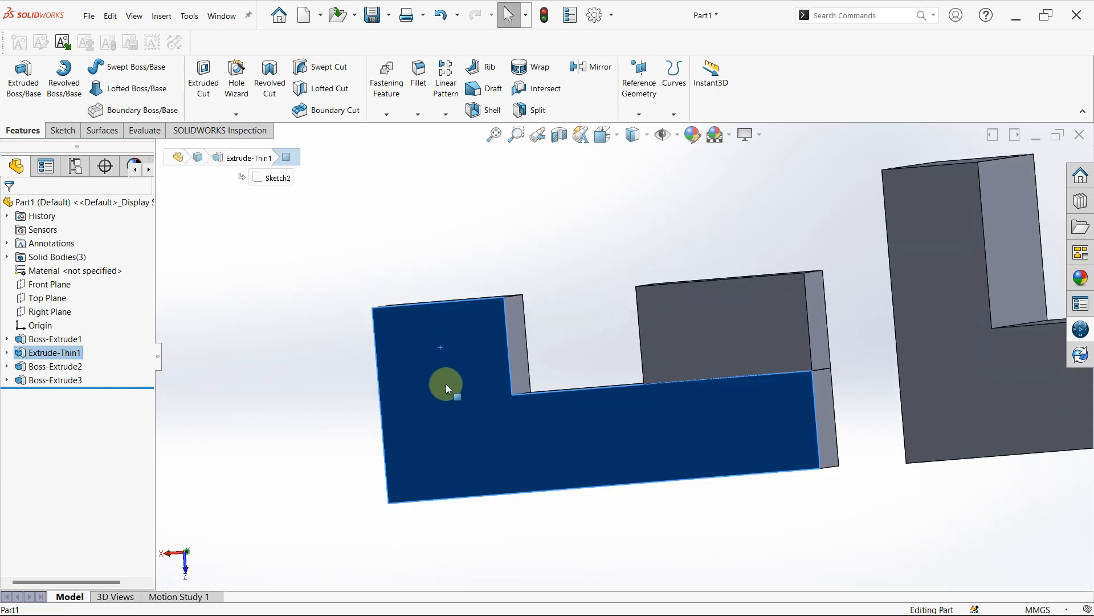
click(521, 342)
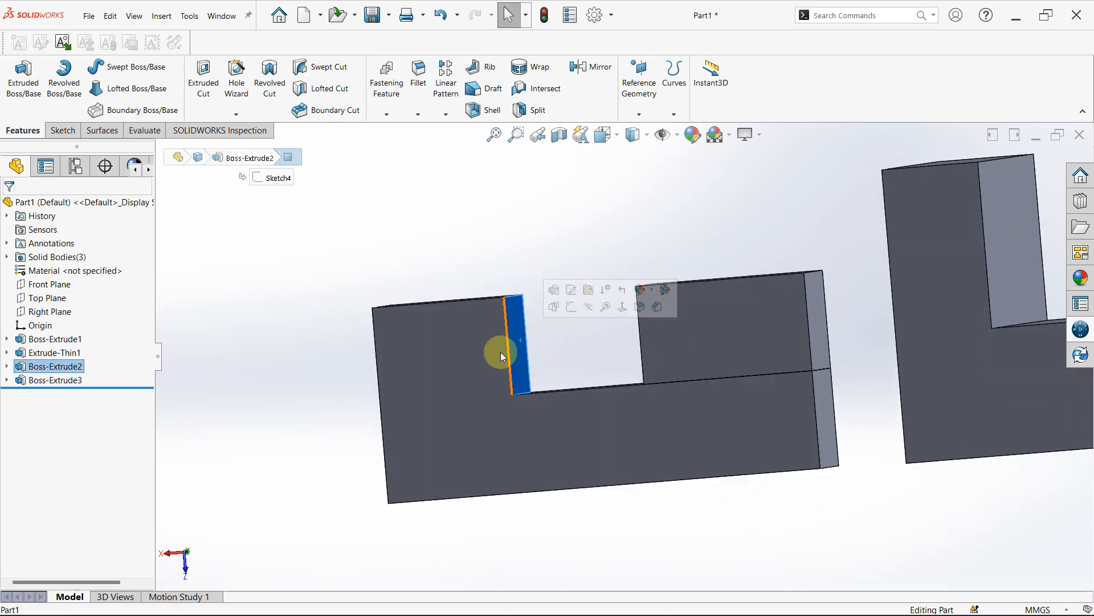
click(66, 369)
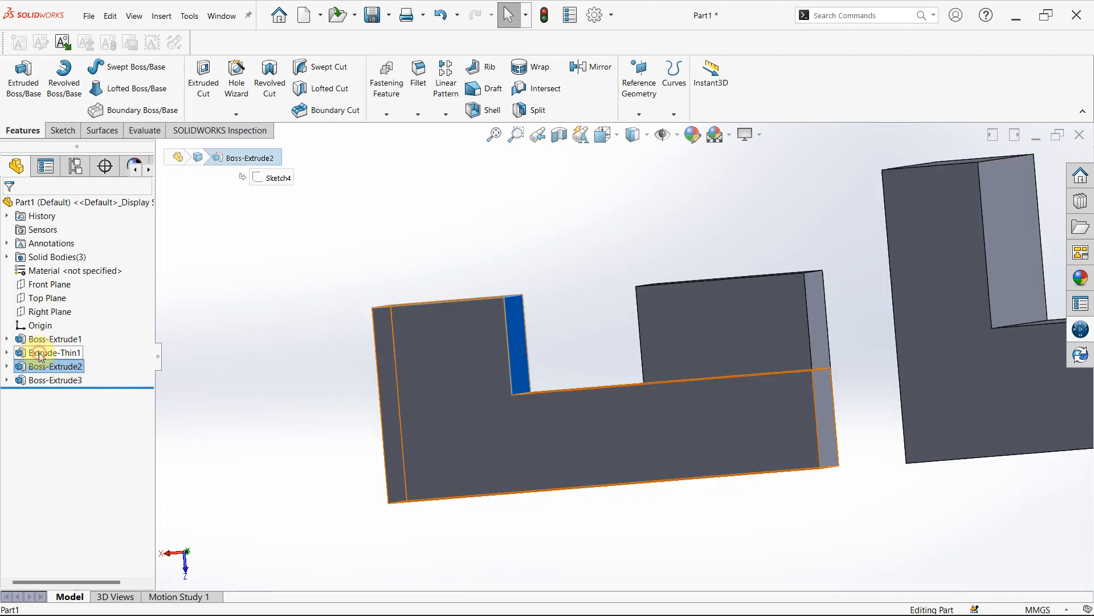
click(41, 356)
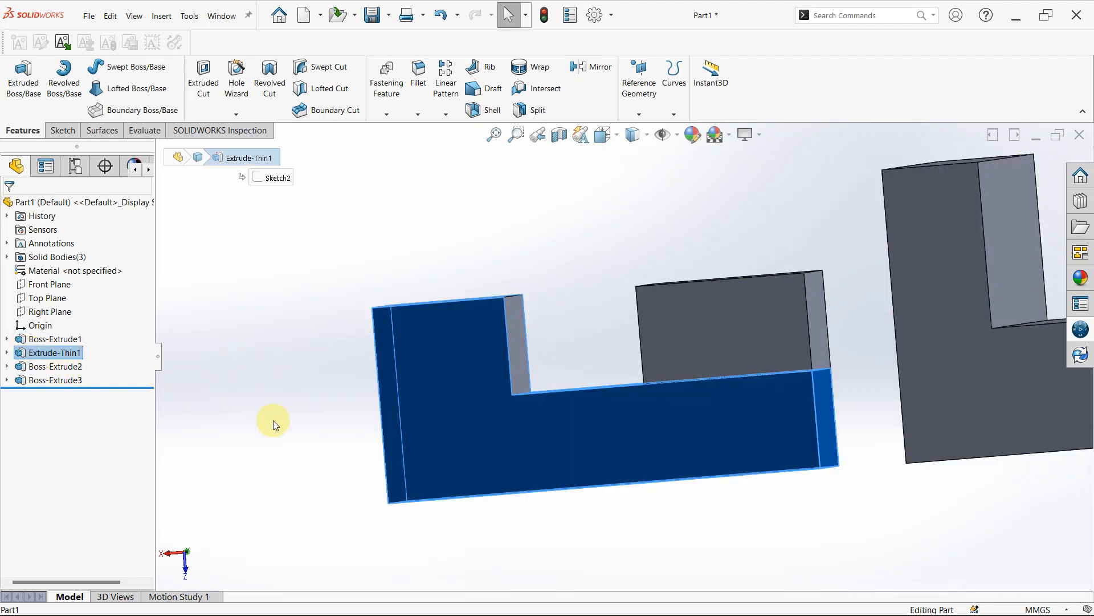
click(273, 419)
click(52, 382)
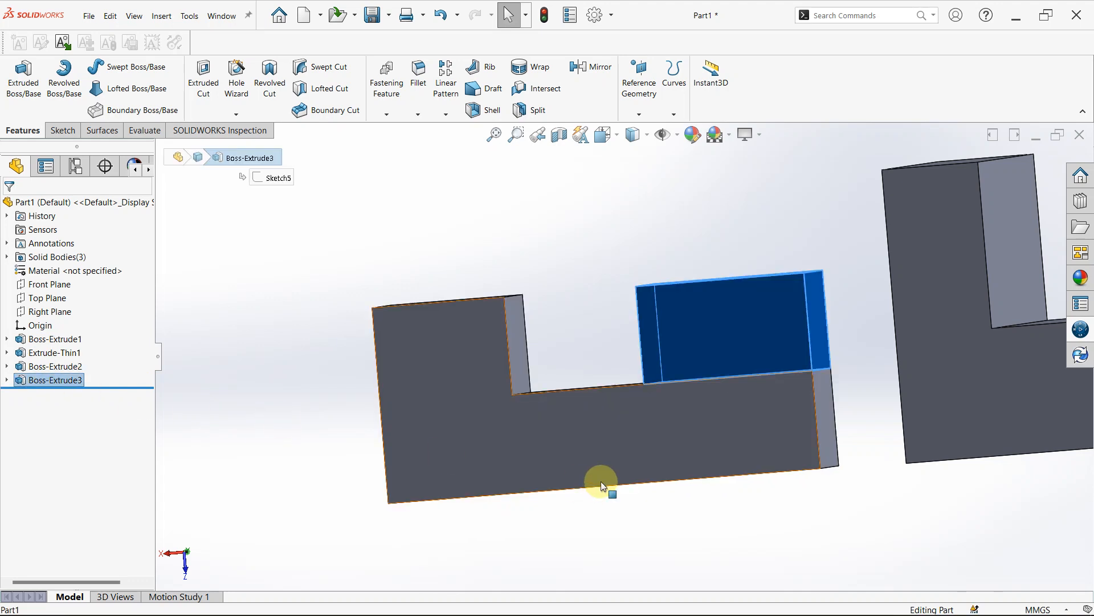
click(608, 343)
- Examine the boundary between the unmerged boss and the block against the continuous side face of the merged boss
middle_drag(702, 321, 716, 399)
scroll(705, 394, down, 5)
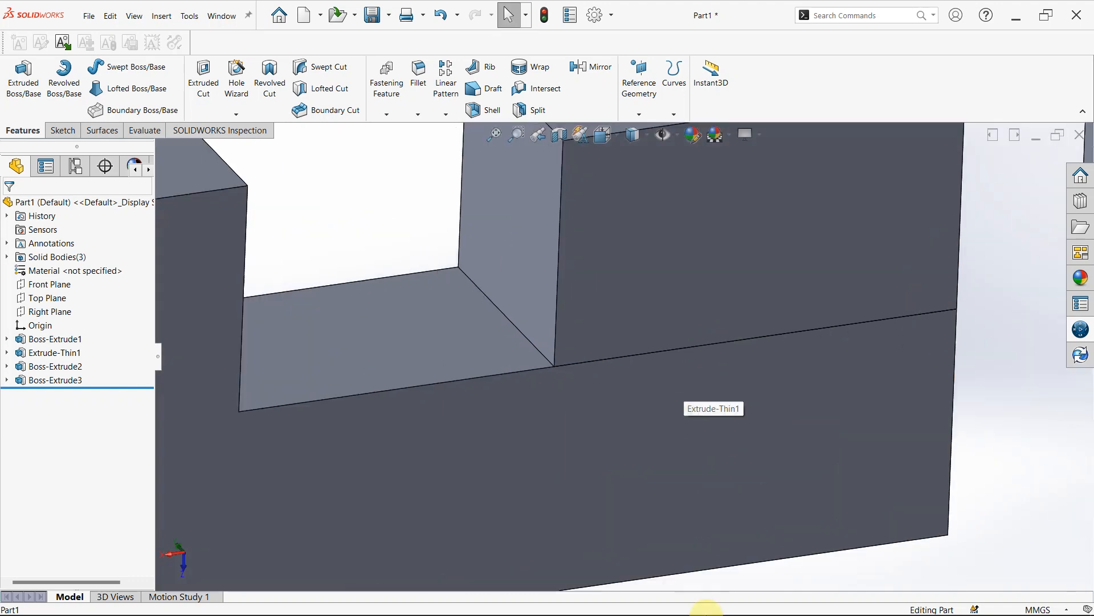
scroll(776, 559, up, 2)
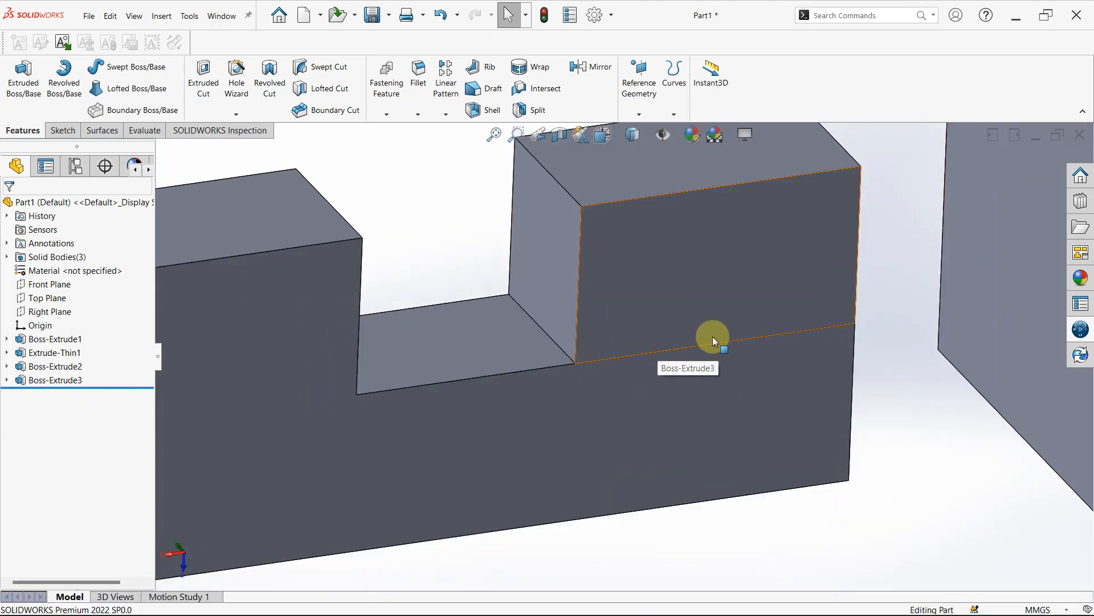
middle_drag(734, 536, 664, 484)
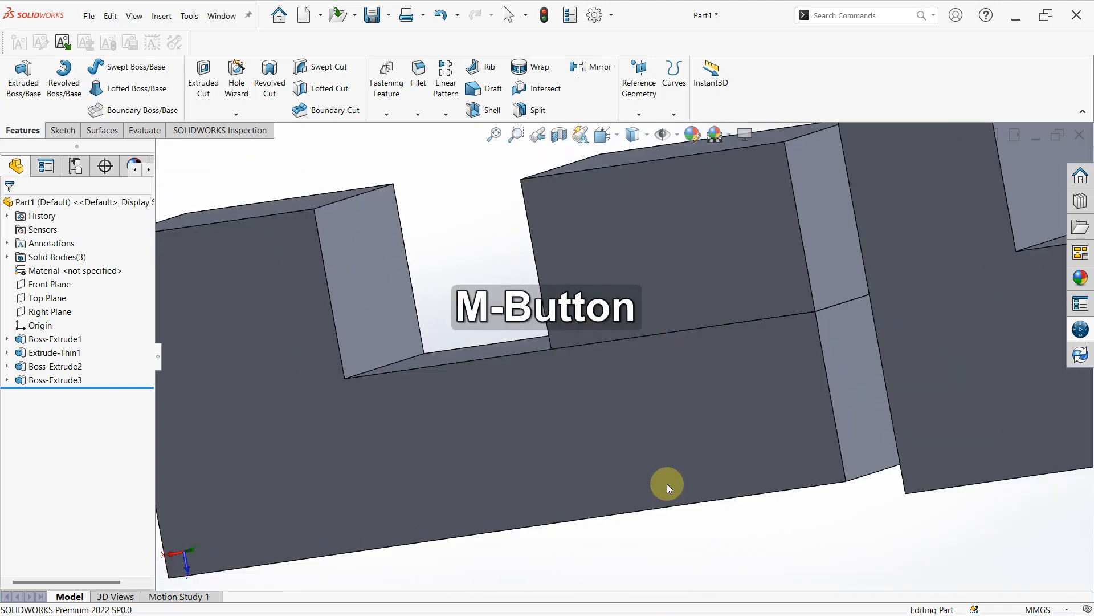
click(700, 253)
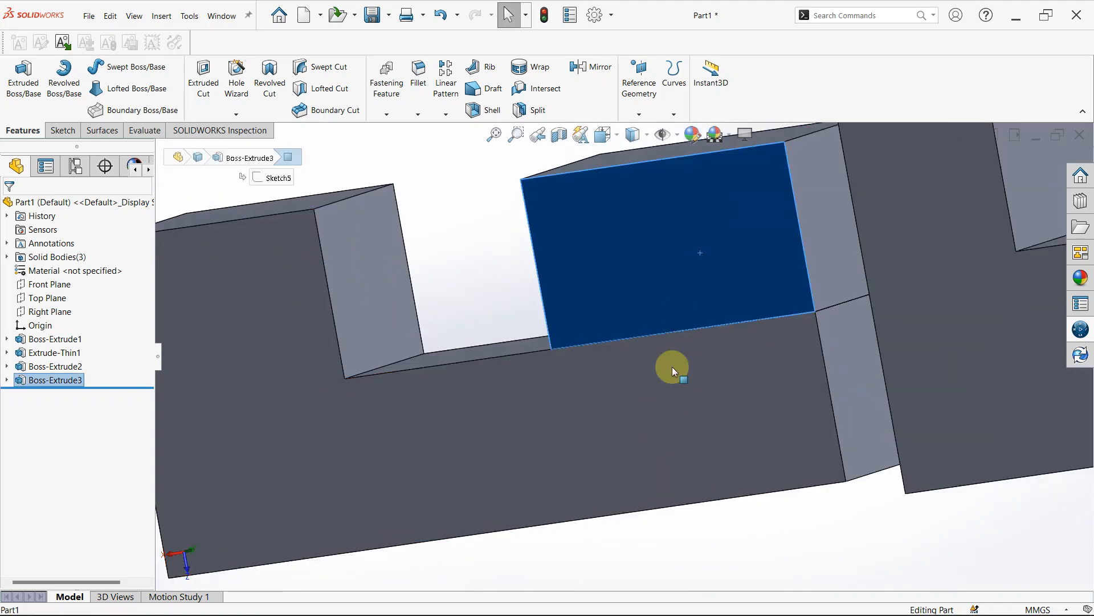
click(647, 419)
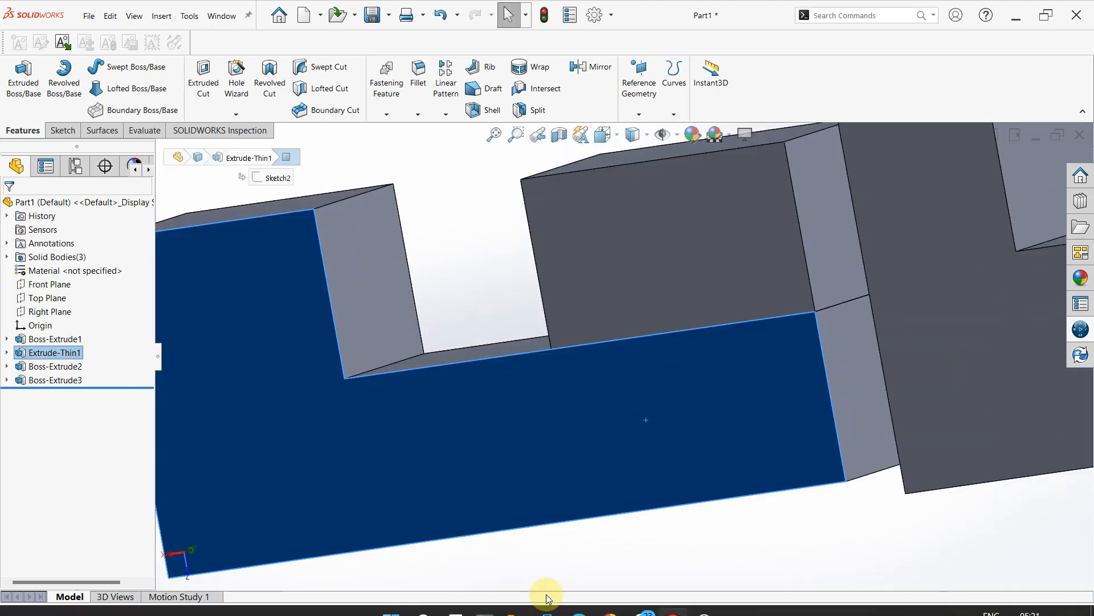
click(555, 415)
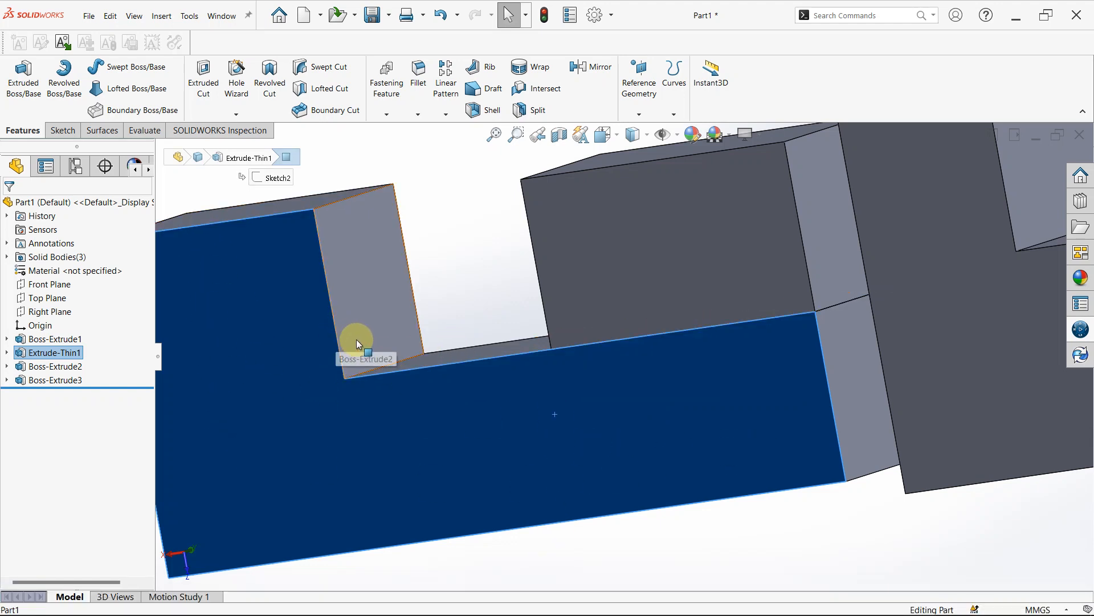
scroll(357, 339, up, 4)
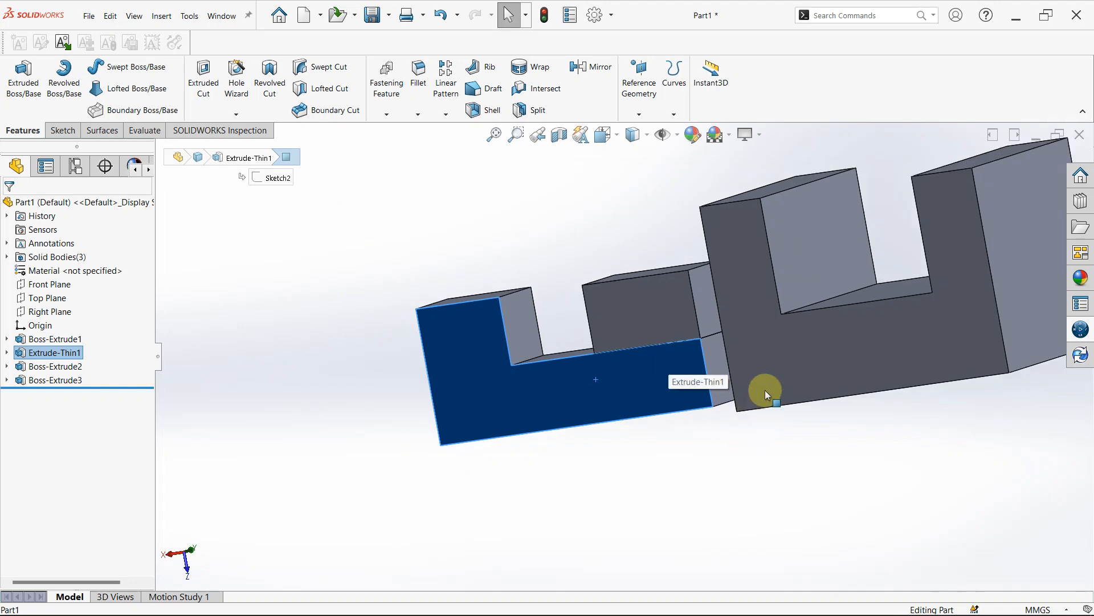
click(766, 371)
click(668, 545)
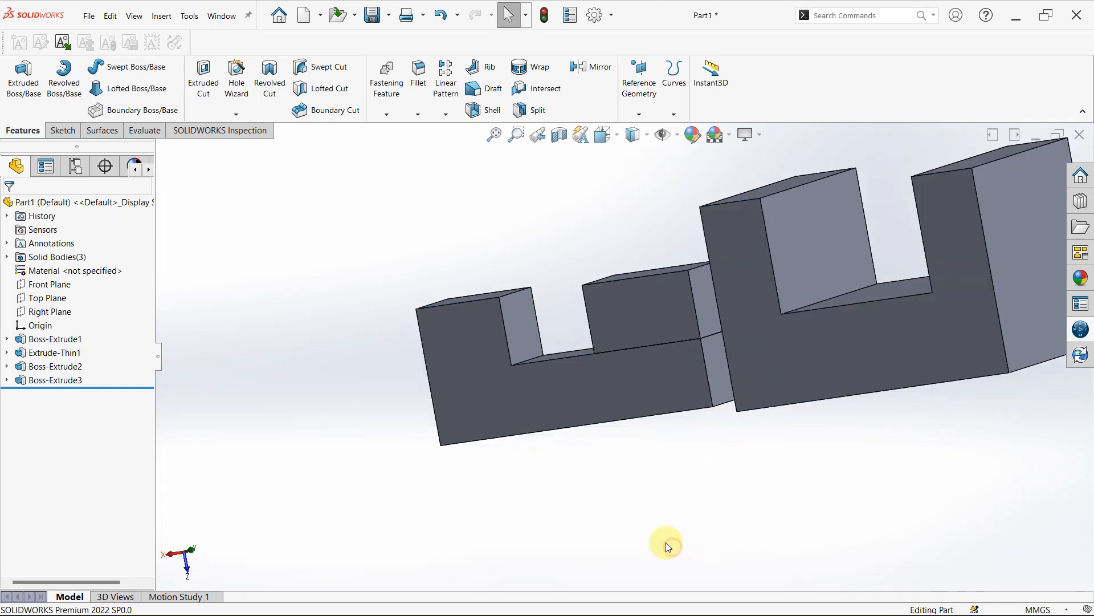
scroll(664, 379, down, 1)
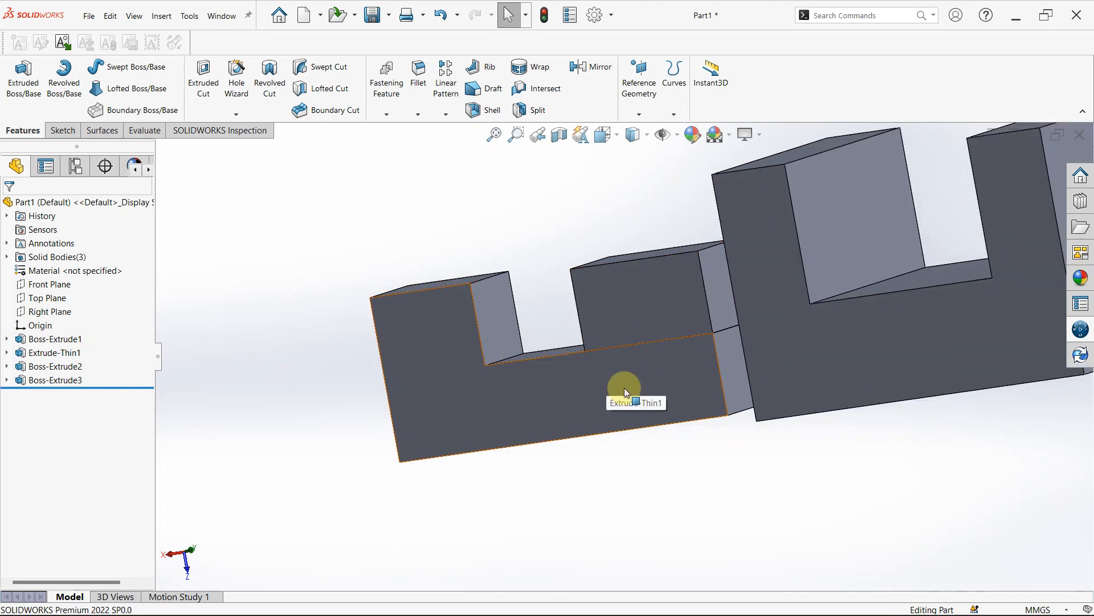
scroll(651, 356, up, 3)
middle_drag(688, 275, 762, 318)
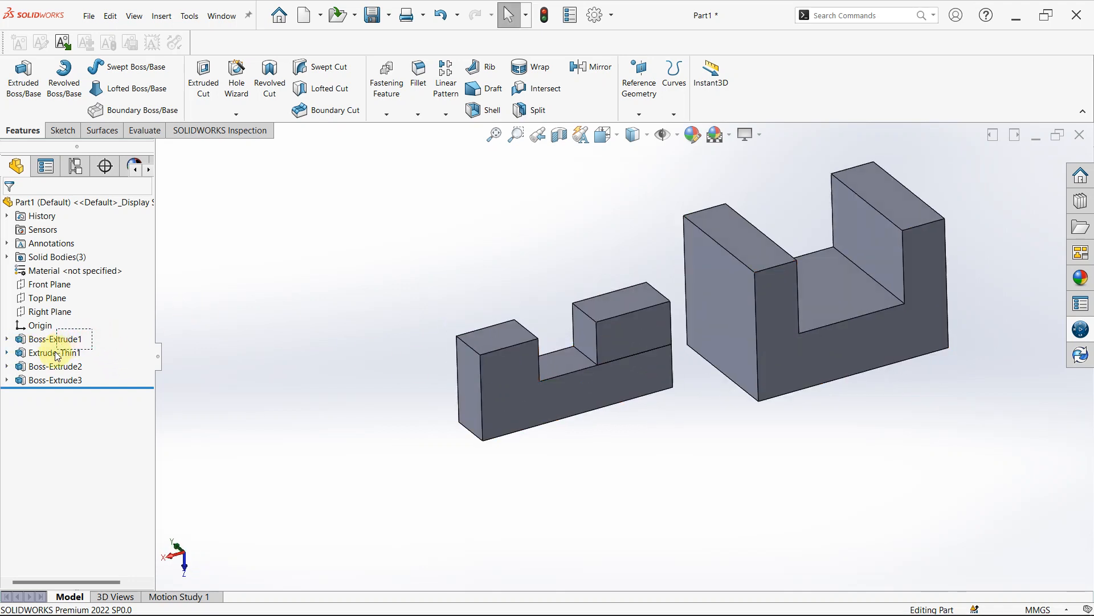
- Delete Boss-Extrude1, Extrude-Thin1, Boss-Extrude2 and Boss-Extrude3 together with their child features
drag(40, 384, 39, 385)
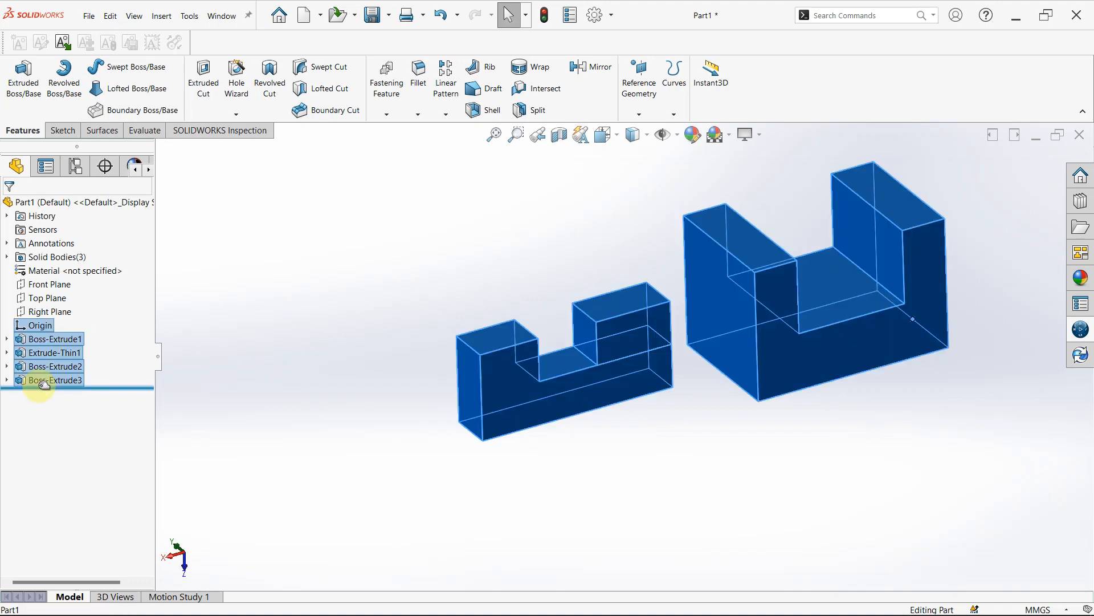
key(Delete)
key(Return)
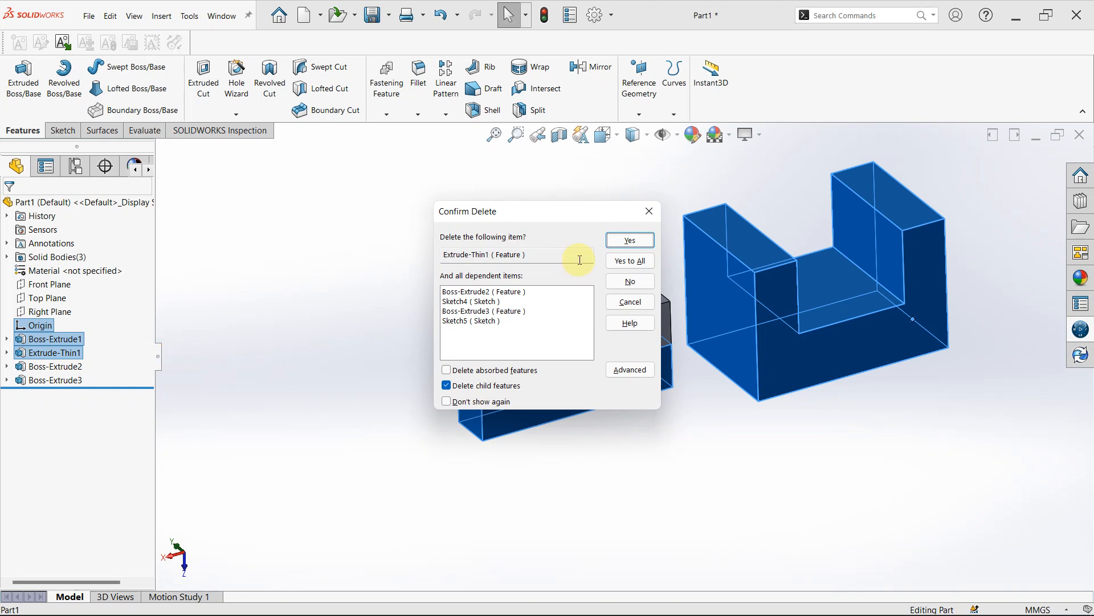
click(613, 262)
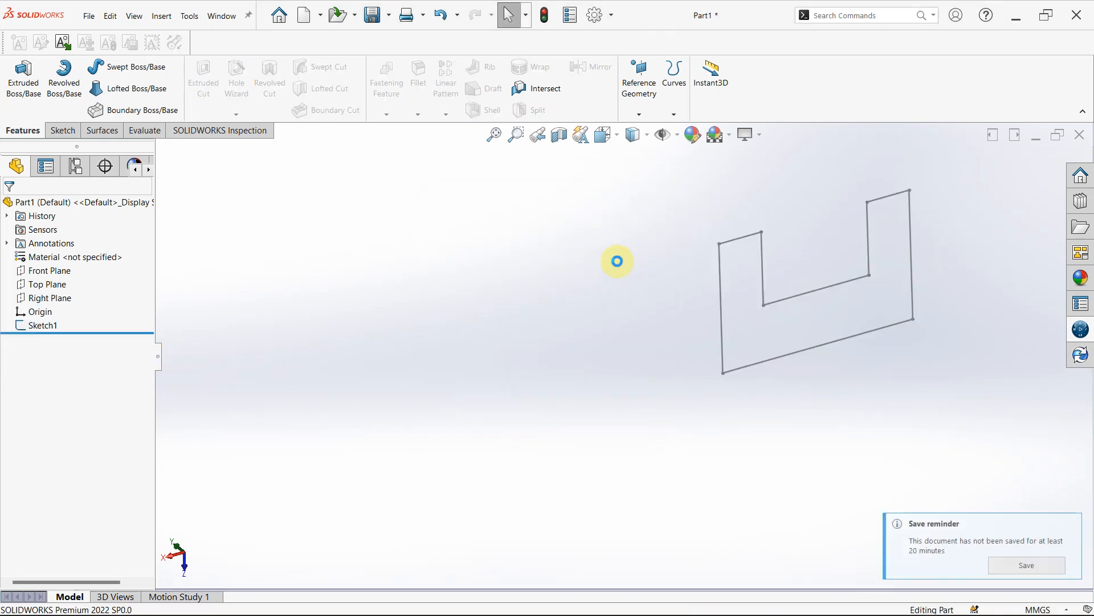
- Edit Sketch1 and draw a horizontal line across the U profile's left leg, between its outer and inner edges
click(29, 327)
click(43, 298)
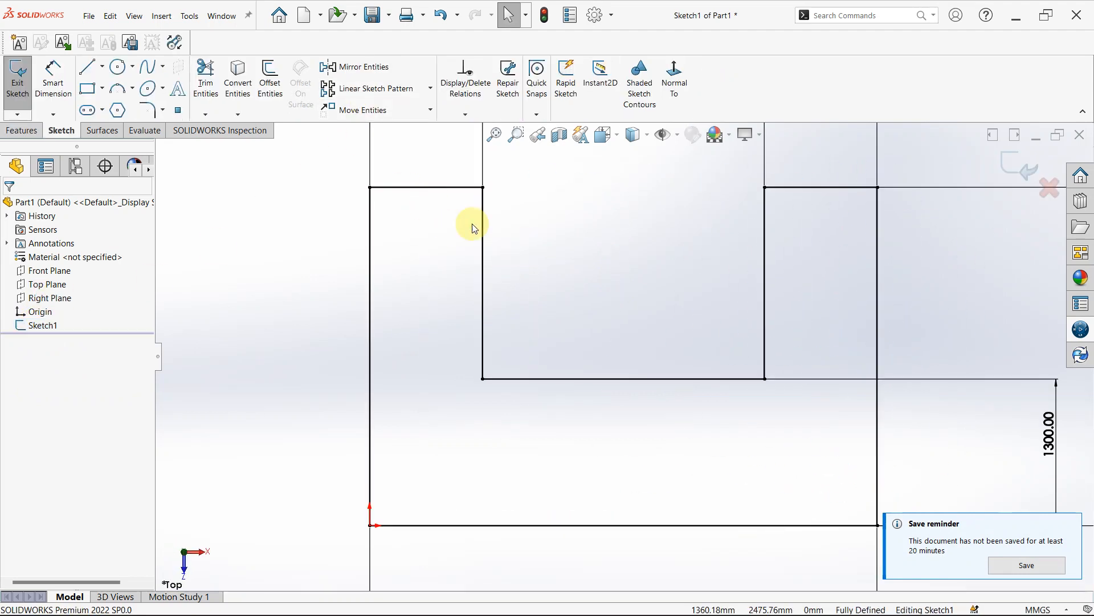
click(118, 89)
click(97, 72)
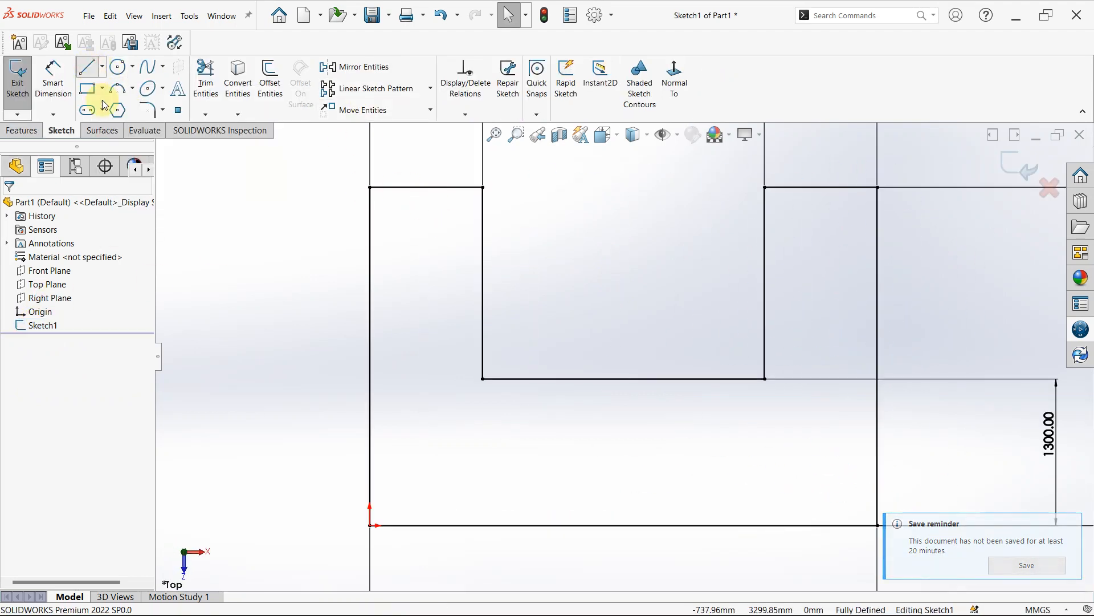
click(370, 290)
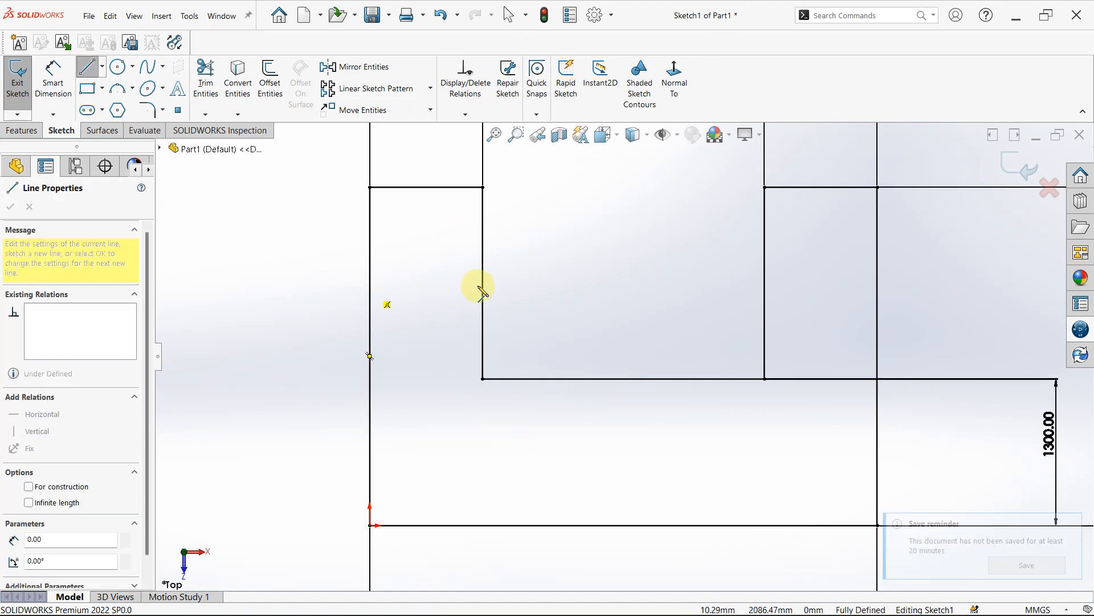
click(483, 290)
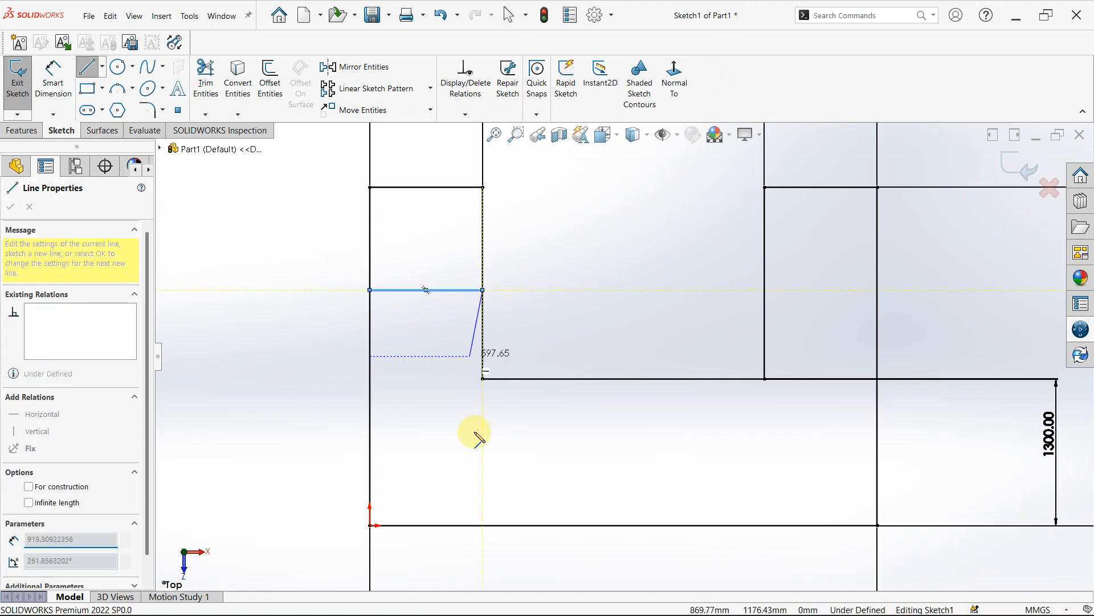
key(Escape)
- Draw a vertical line about 1300 mm long across the U profile's base, from the slot floor to the bottom edge
right_drag(635, 350, 524, 345)
click(659, 379)
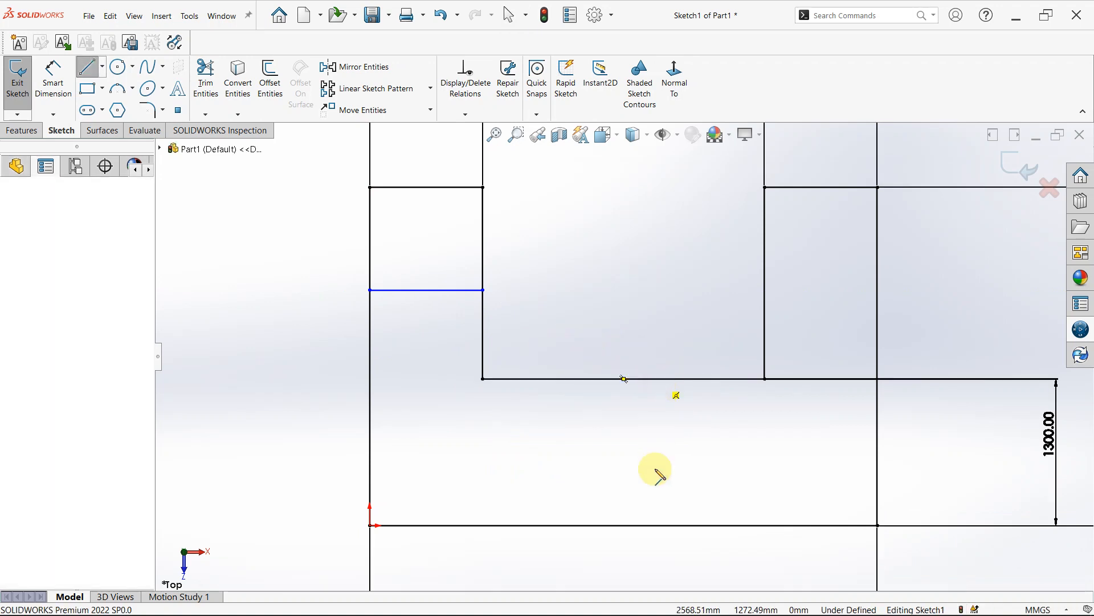
click(661, 525)
key(Escape)
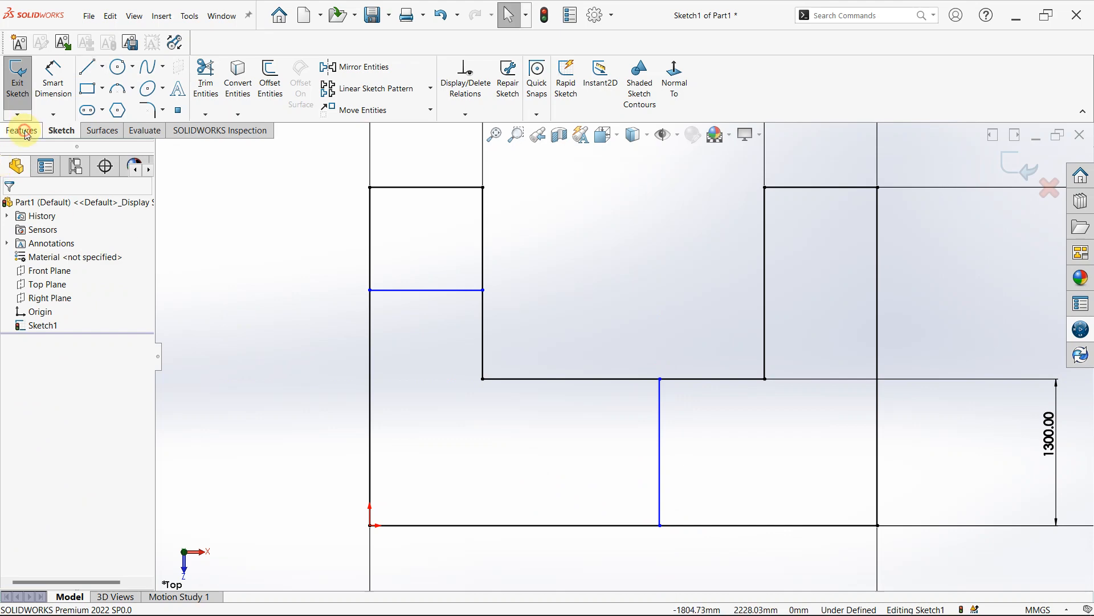
- Start an Extruded Boss/Base from Sketch1 and select all three regions of the divided U profile as contours
click(24, 130)
click(24, 80)
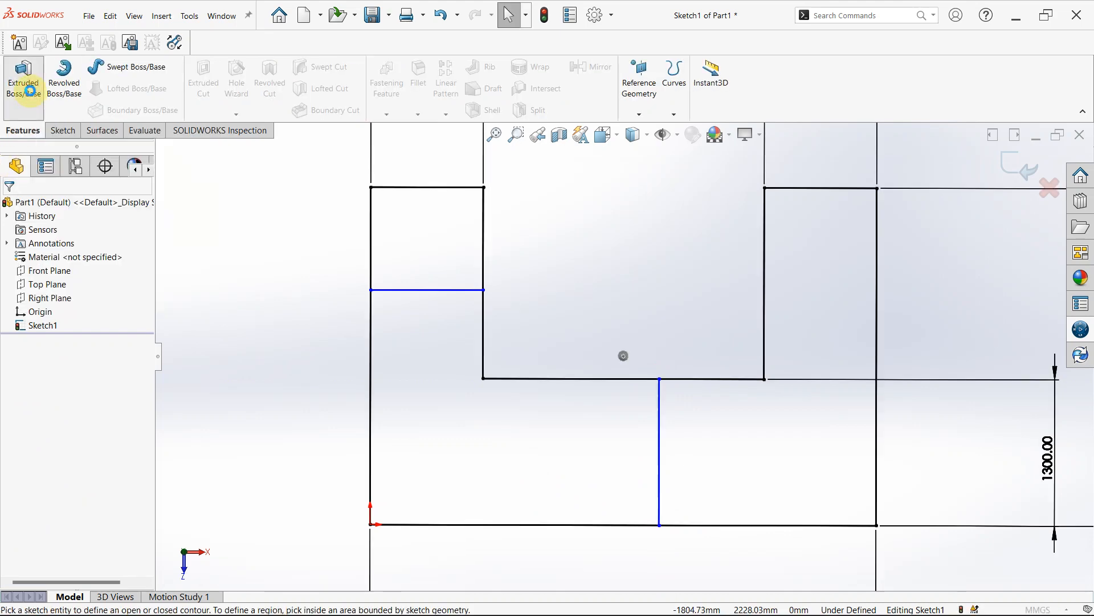
mouse_move(561, 615)
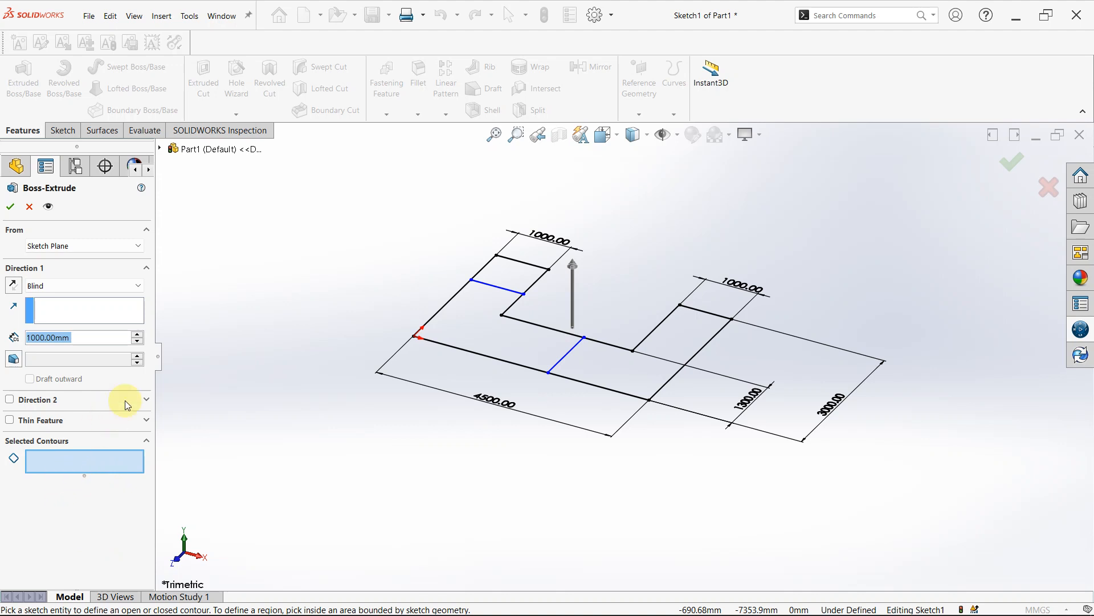
click(509, 277)
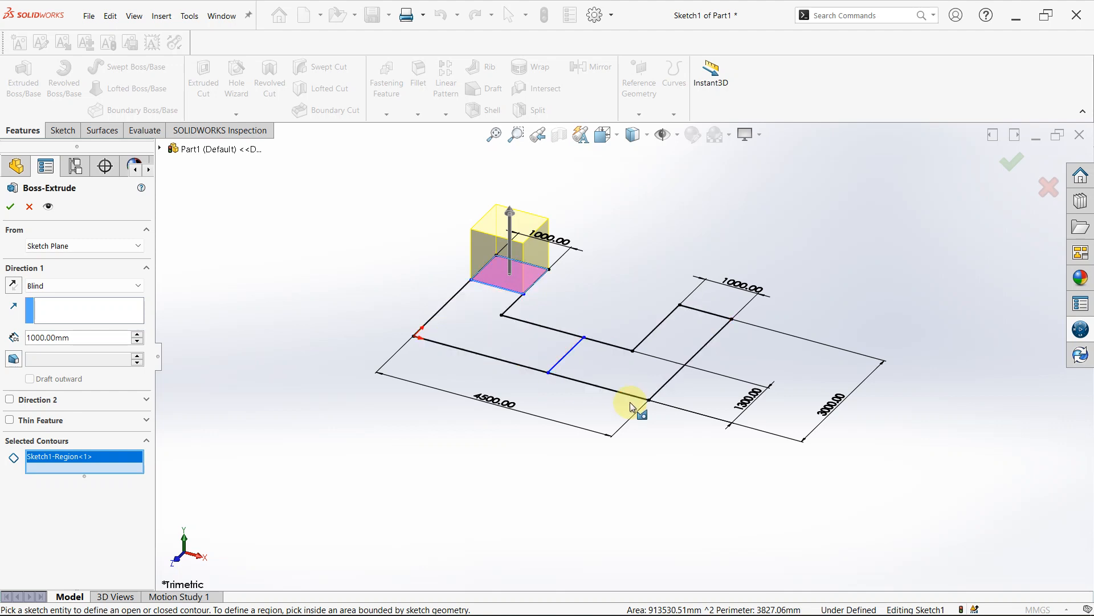
click(660, 356)
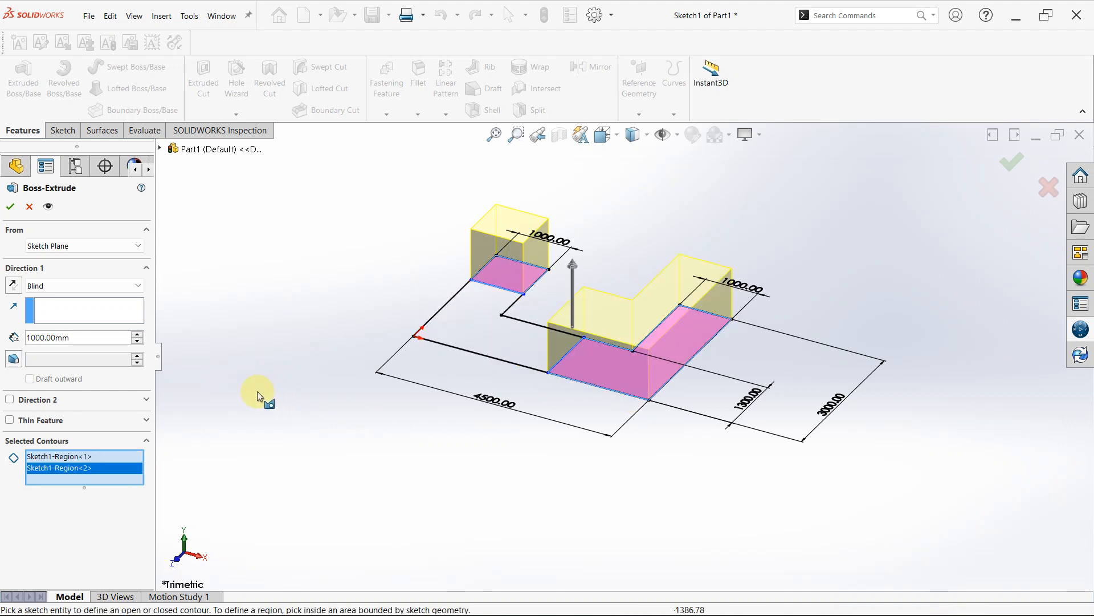
click(442, 333)
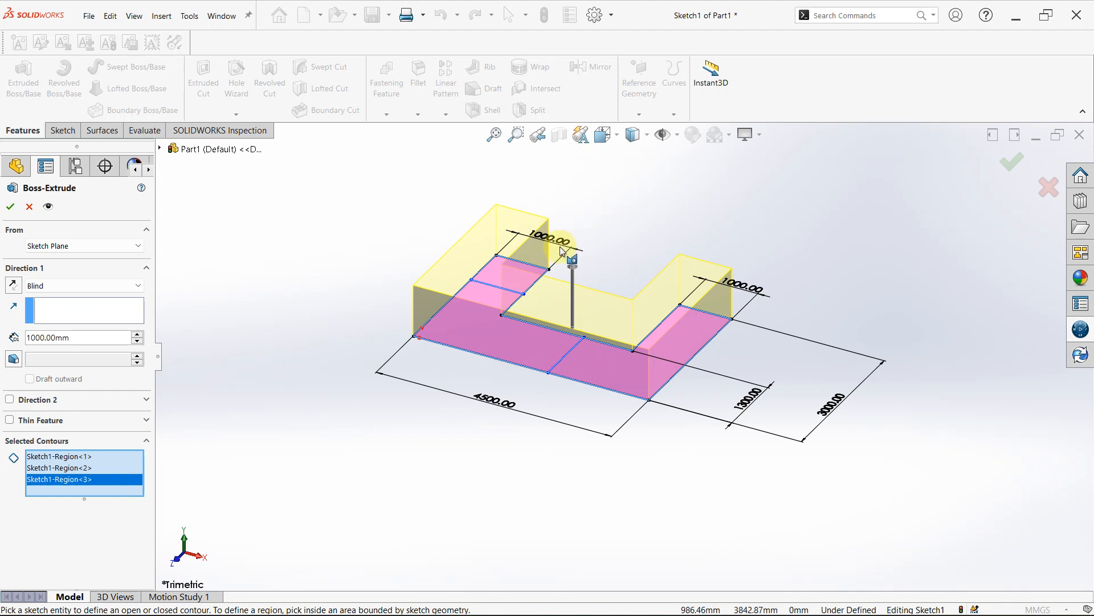
- Drop the lower-left region from the selected contours, keeping the left leg's upper region and the L-shaped right region
click(532, 277)
click(525, 279)
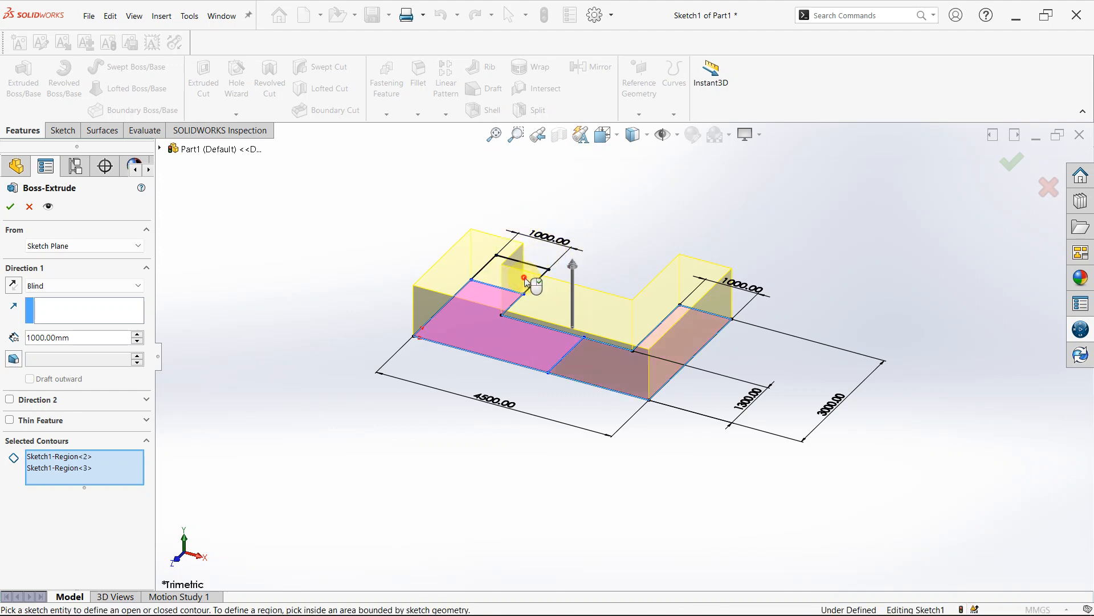
click(529, 353)
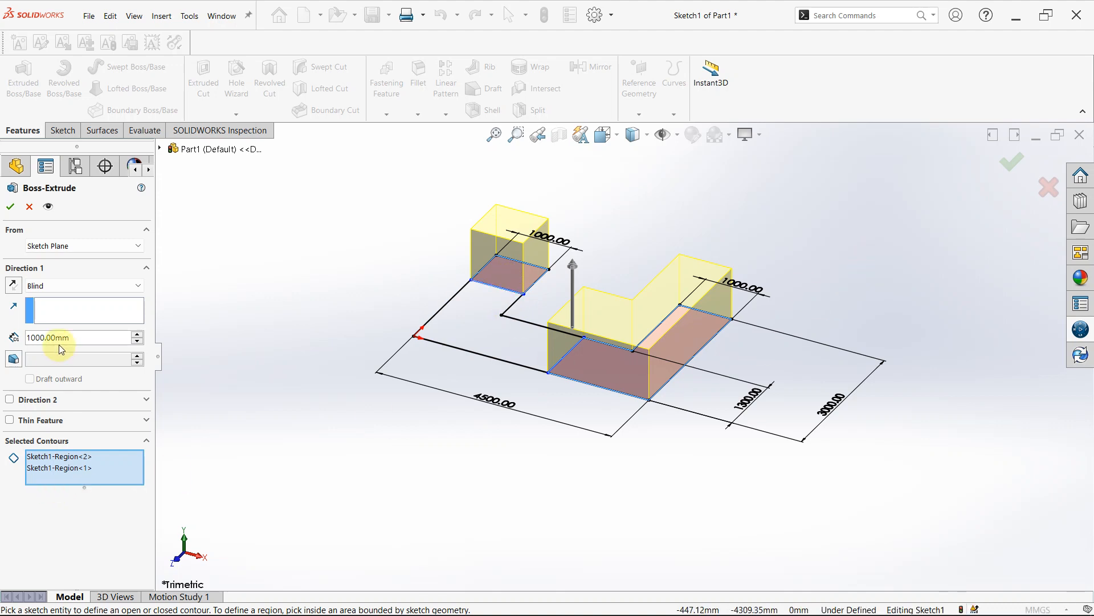
- Set a Blind depth of 1250 mm for the two selected regions and complete the extrusion
click(139, 334)
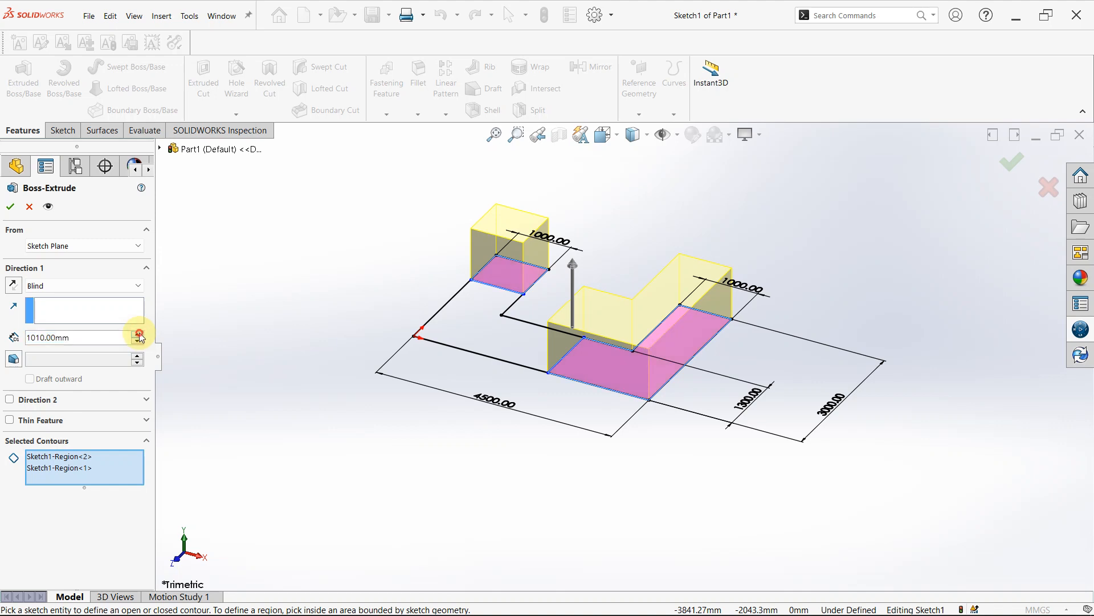
drag(138, 336, 141, 337)
click(84, 286)
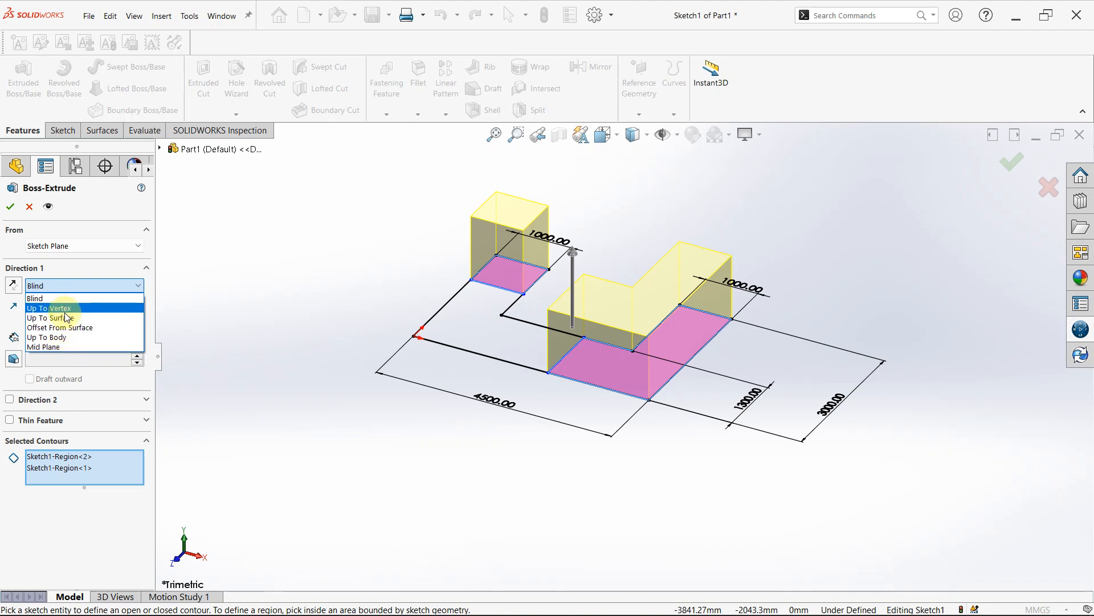
click(98, 287)
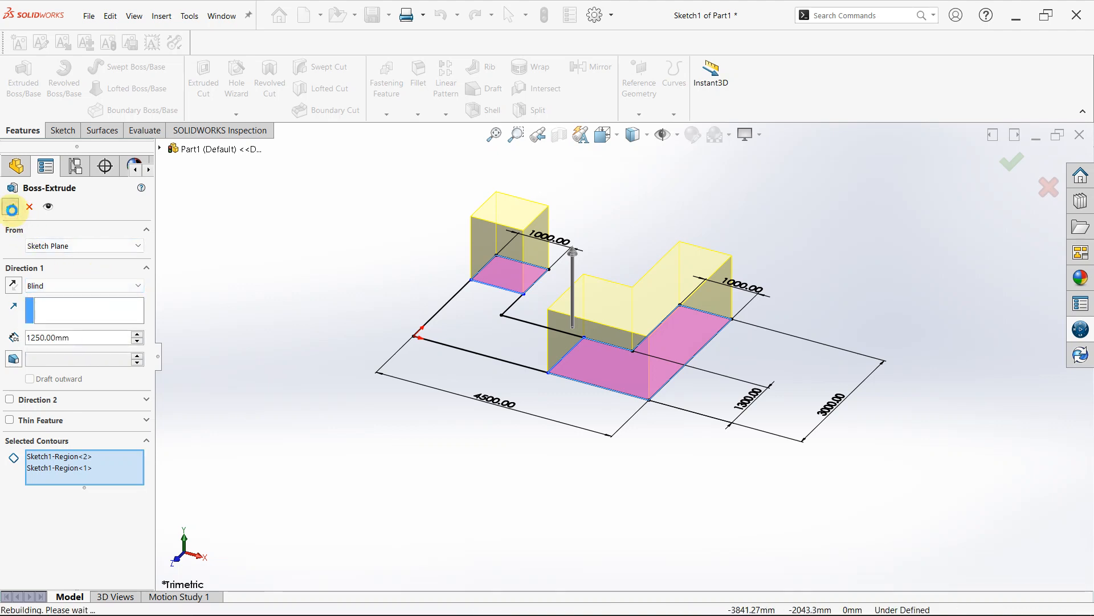
click(13, 209)
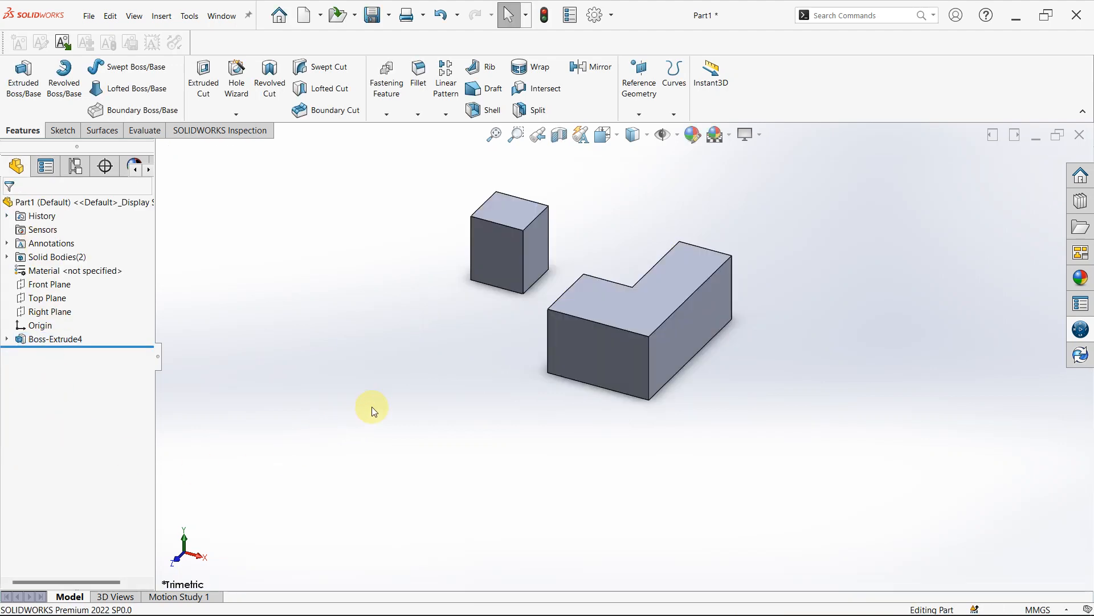
- Examine the two separate extruded bodies from above
middle_drag(371, 408, 545, 325)
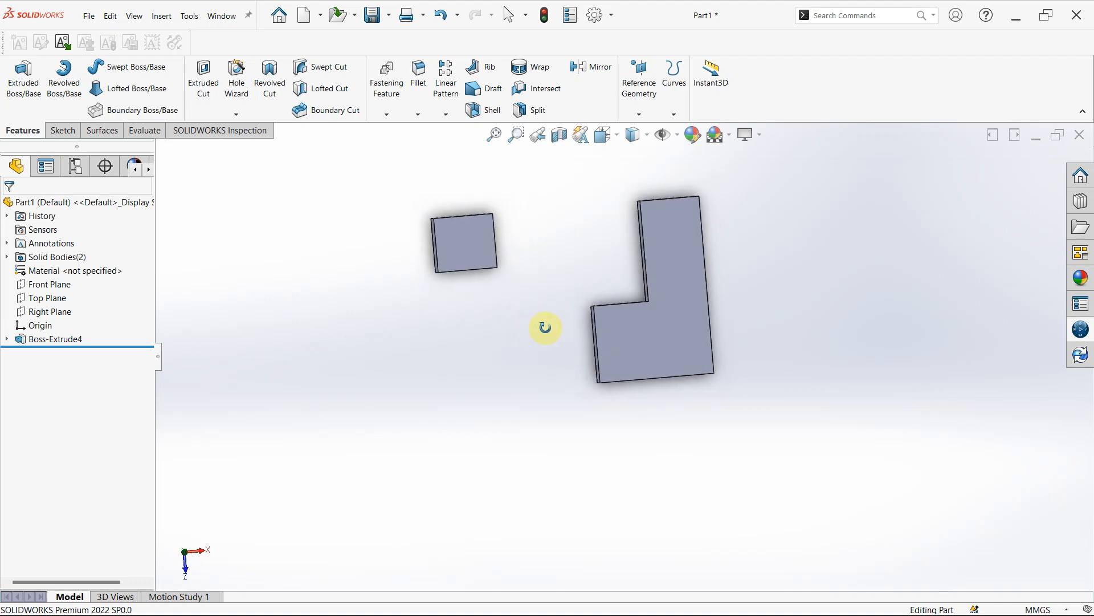
scroll(546, 328, up, 3)
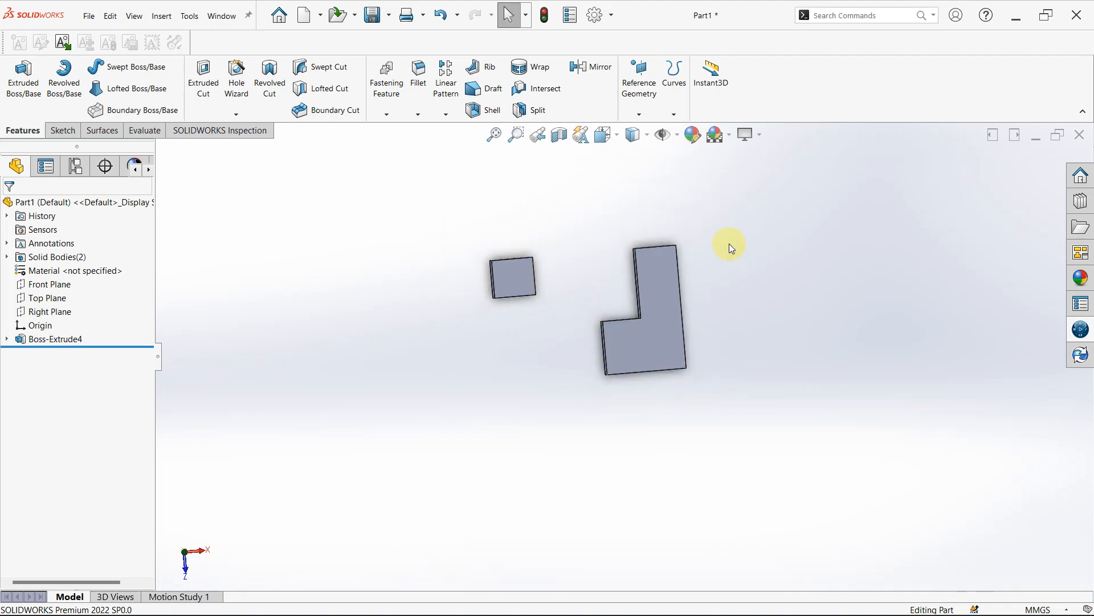
scroll(723, 254, down, 3)
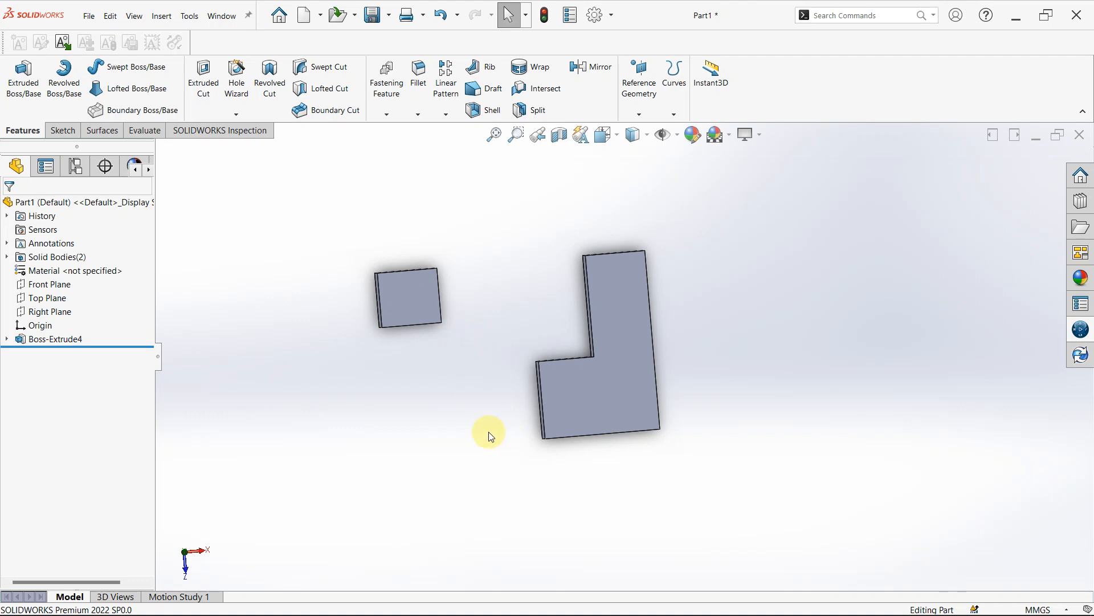
scroll(313, 403, down, 1)
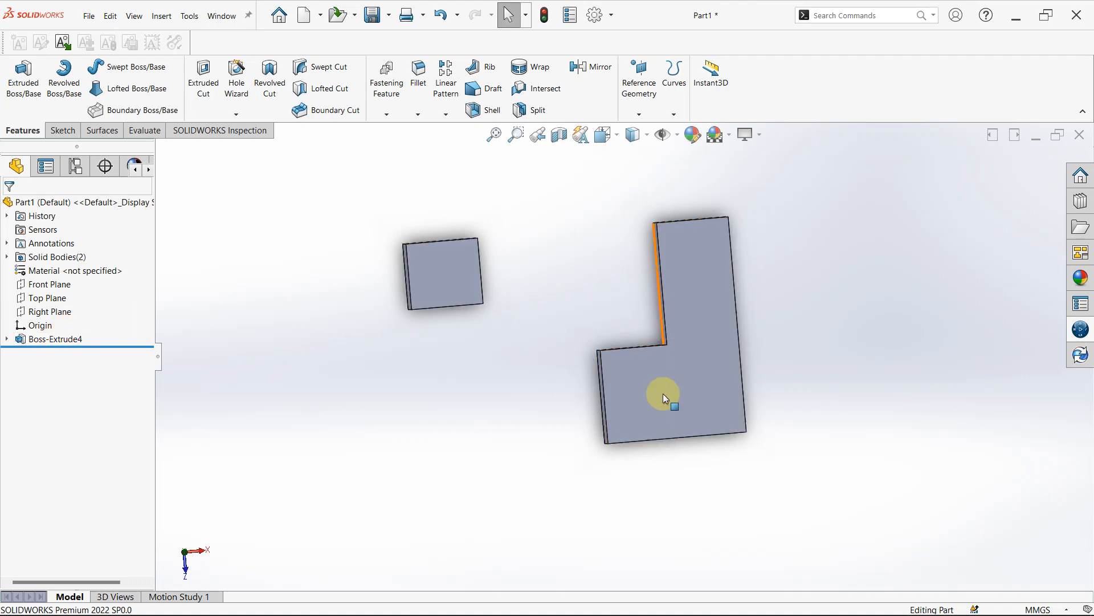
scroll(662, 393, up, 1)
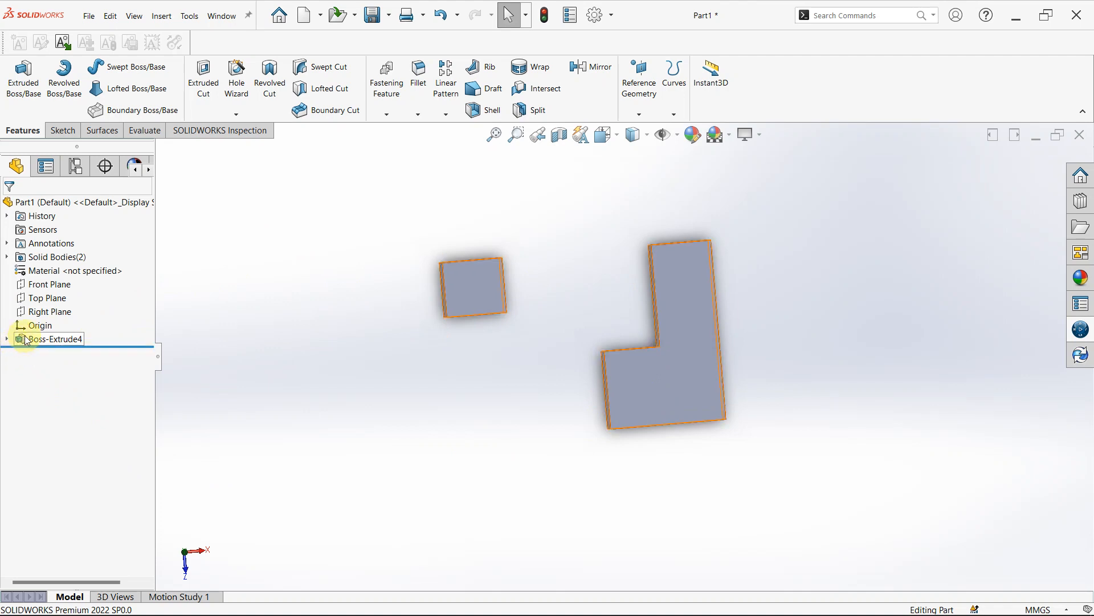
- Edit Boss-Extrude4's Sketch1, trim away both dividing lines inside the U profile, and exit the sketch to rebuild the boss
click(6, 339)
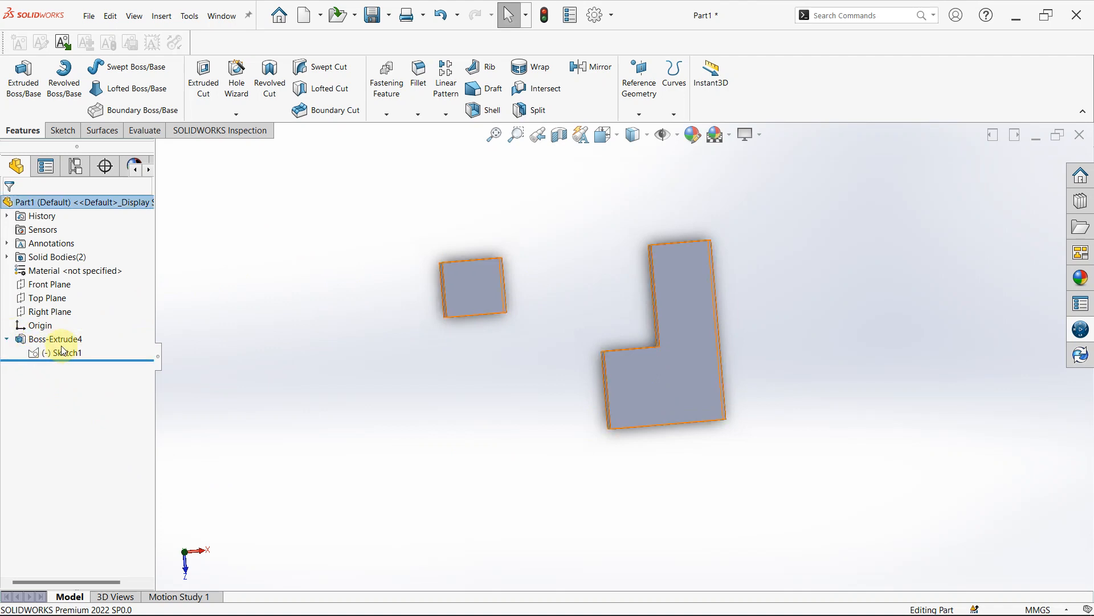
click(60, 352)
click(82, 319)
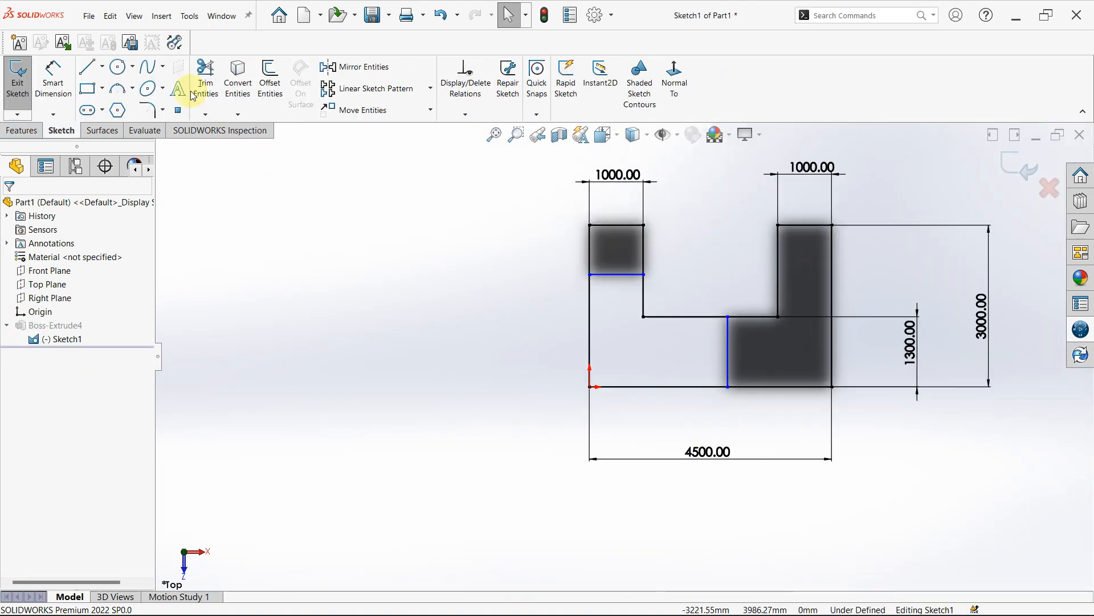
click(206, 80)
click(526, 314)
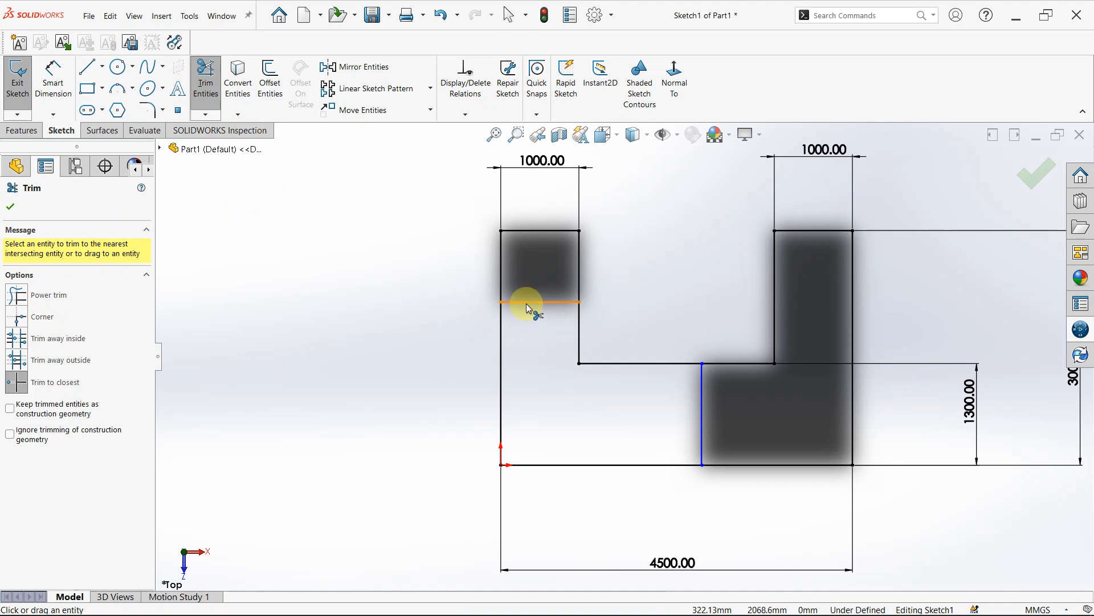
click(701, 400)
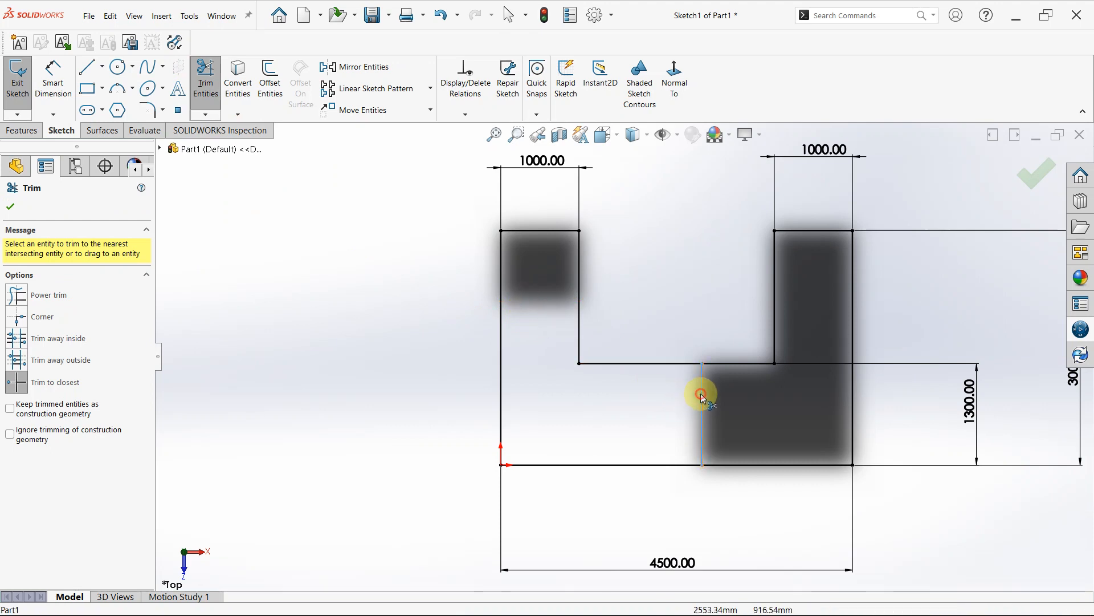
click(1040, 178)
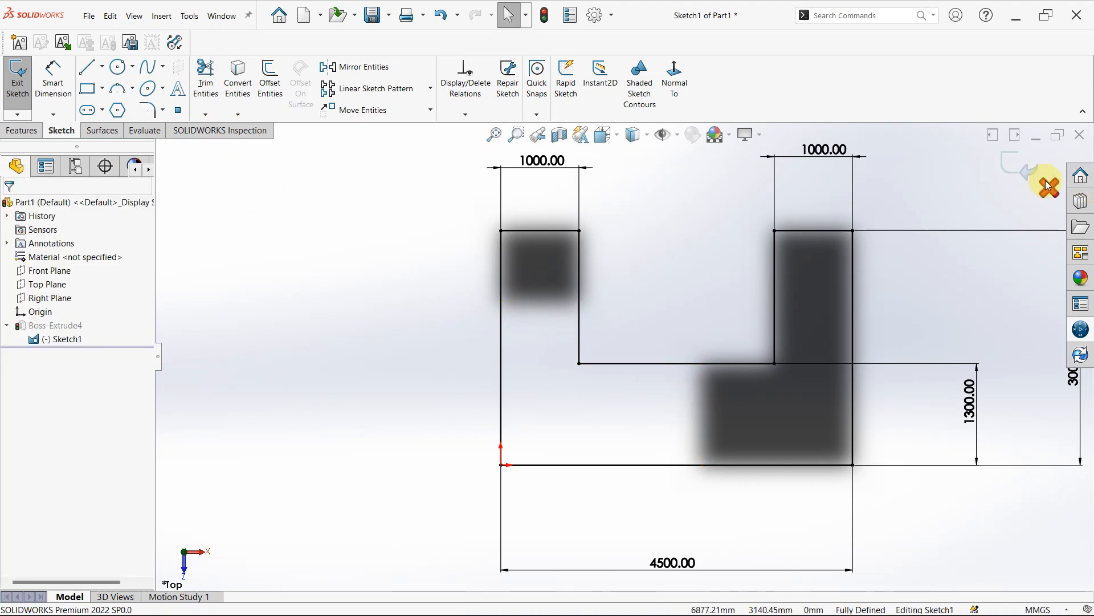
click(1015, 169)
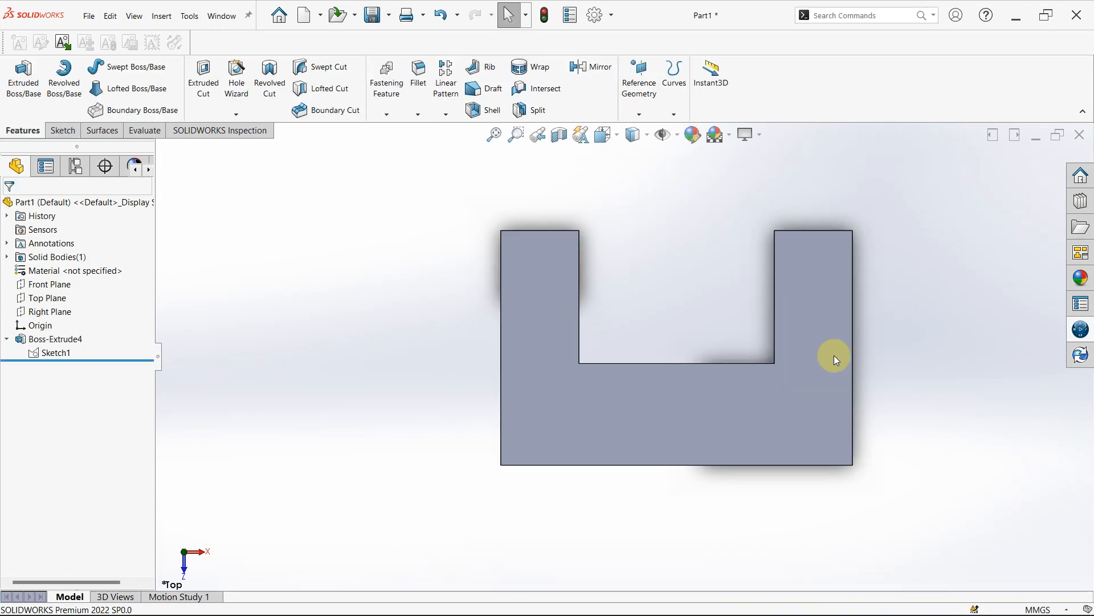
click(8, 340)
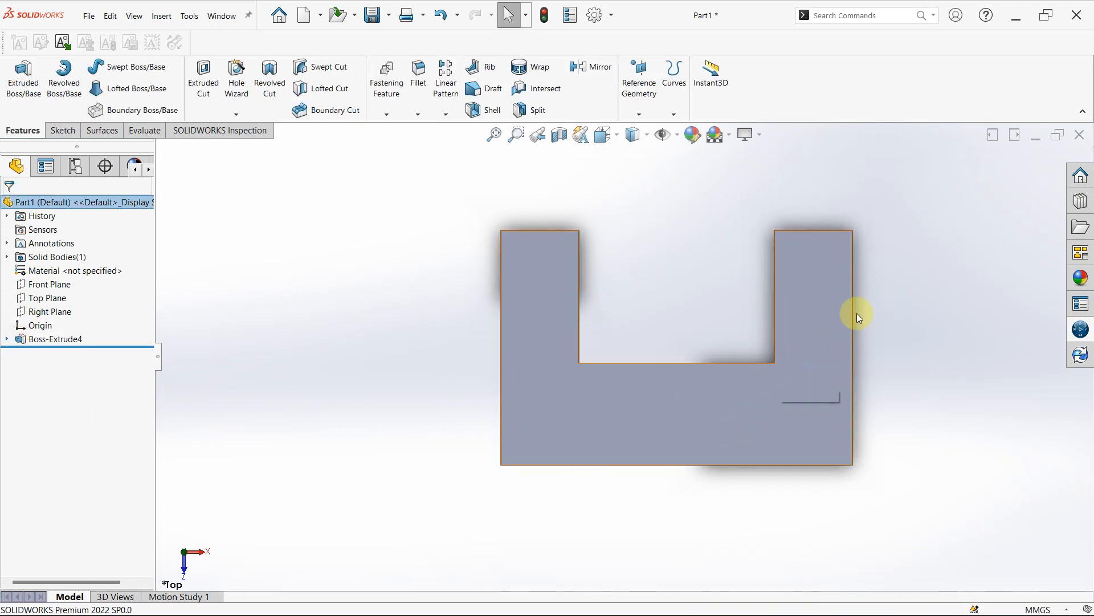
- Start a sketch on the U block's top face and draw a circle near each lower corner, the right one about 745 mm in diameter
middle_drag(859, 317, 854, 340)
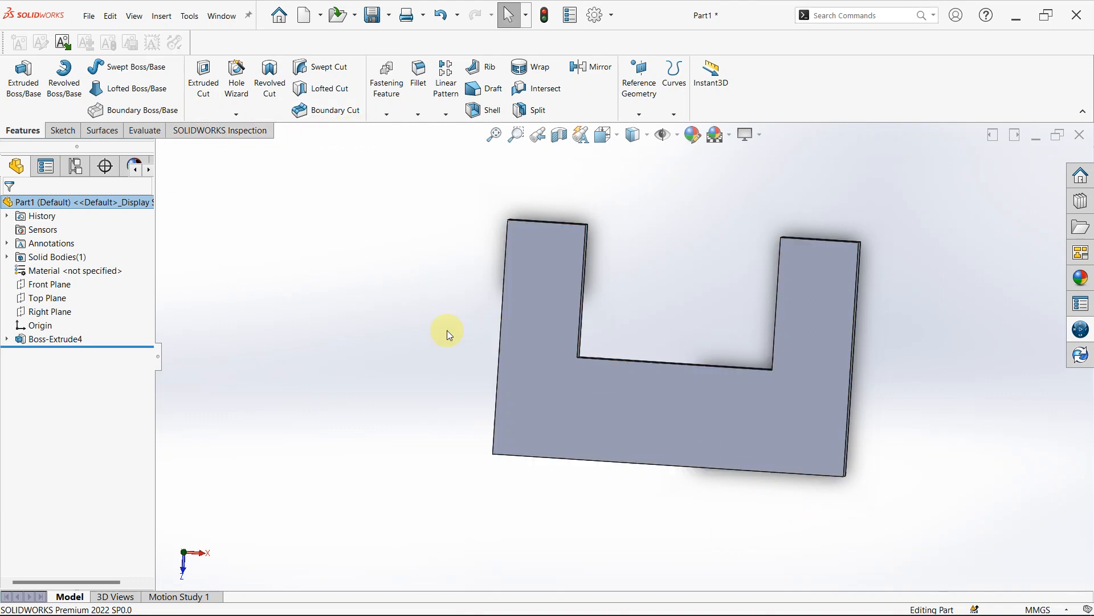
click(617, 408)
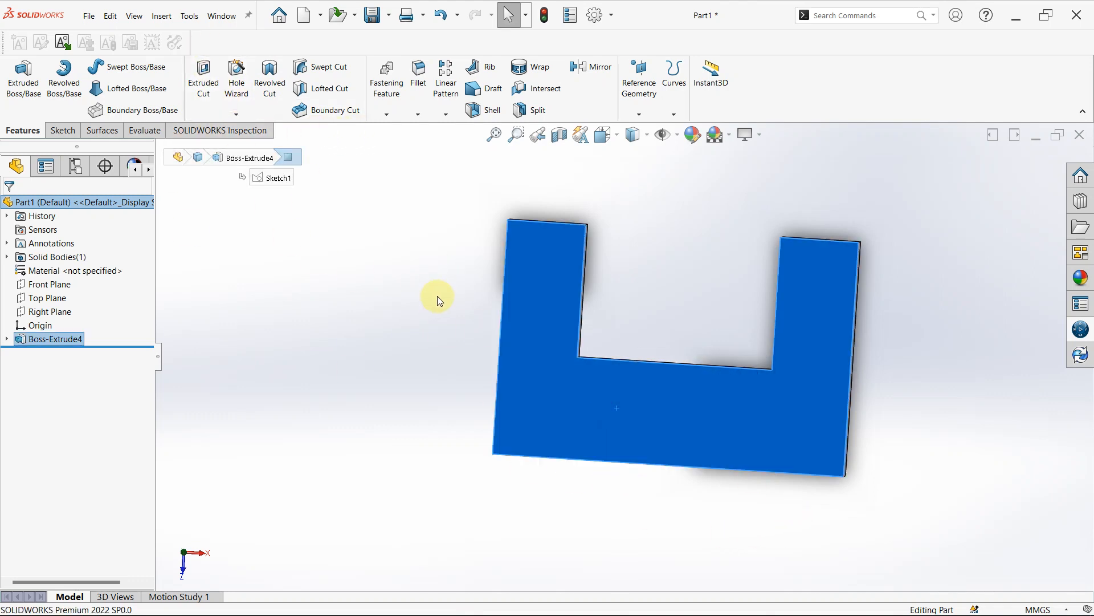
click(315, 288)
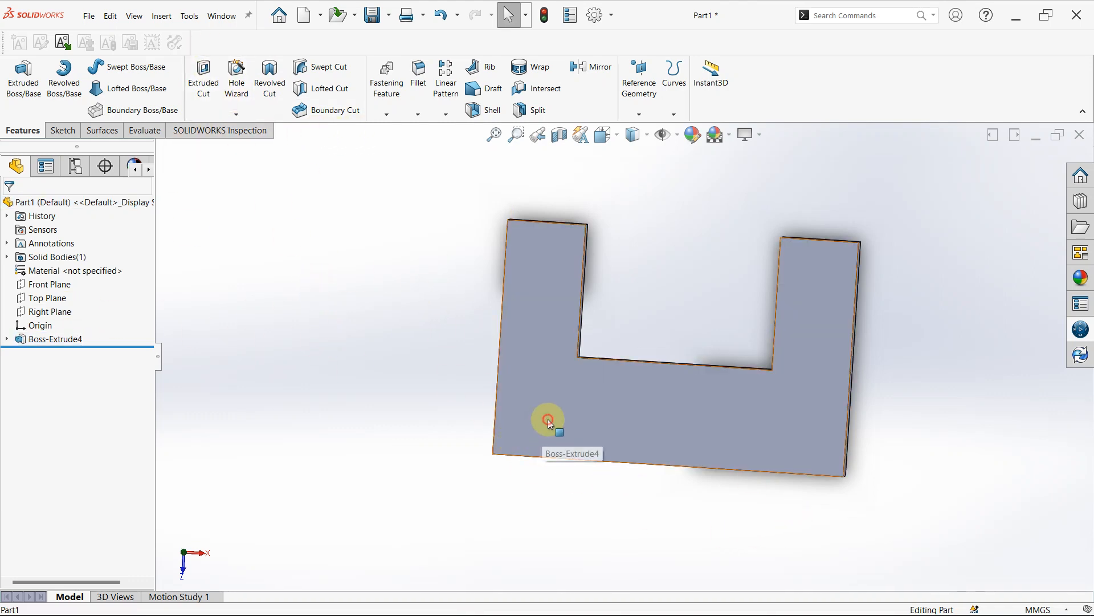
click(548, 419)
click(598, 385)
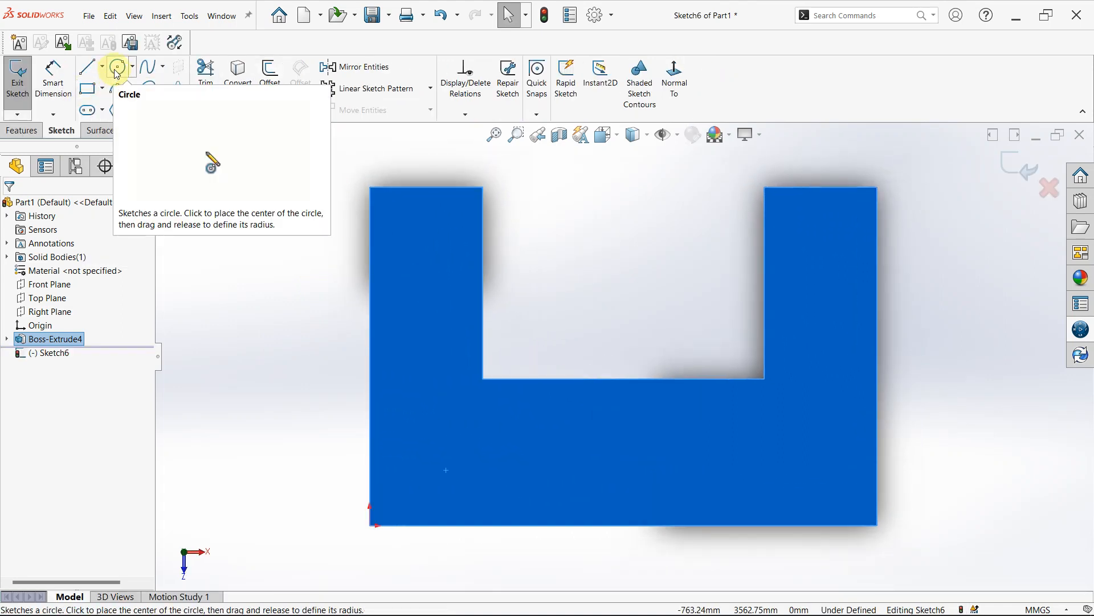
click(118, 66)
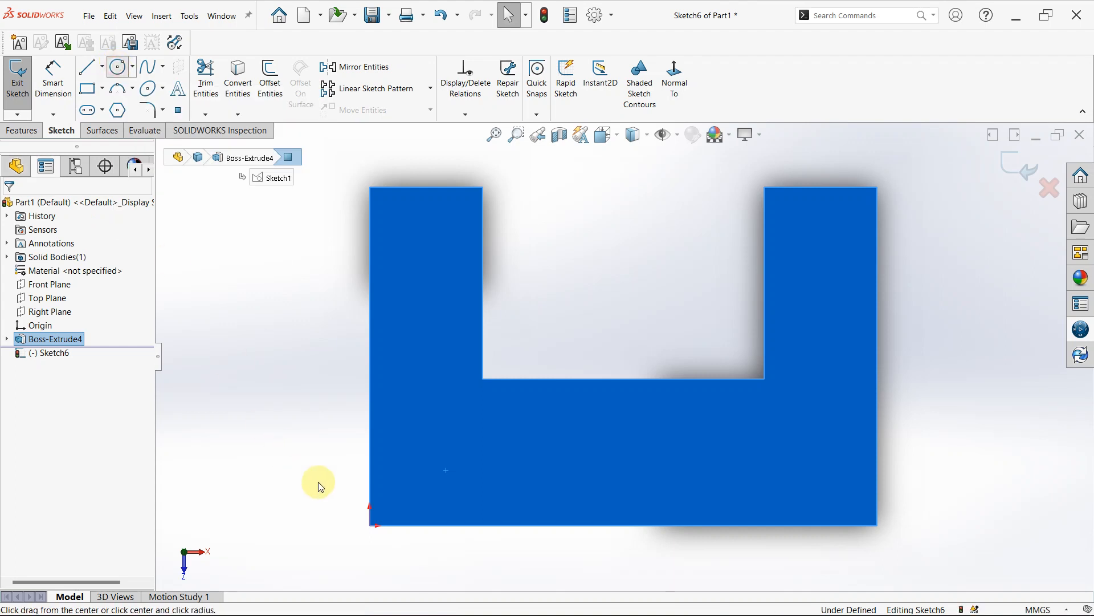
drag(439, 459, 438, 409)
drag(801, 468, 811, 432)
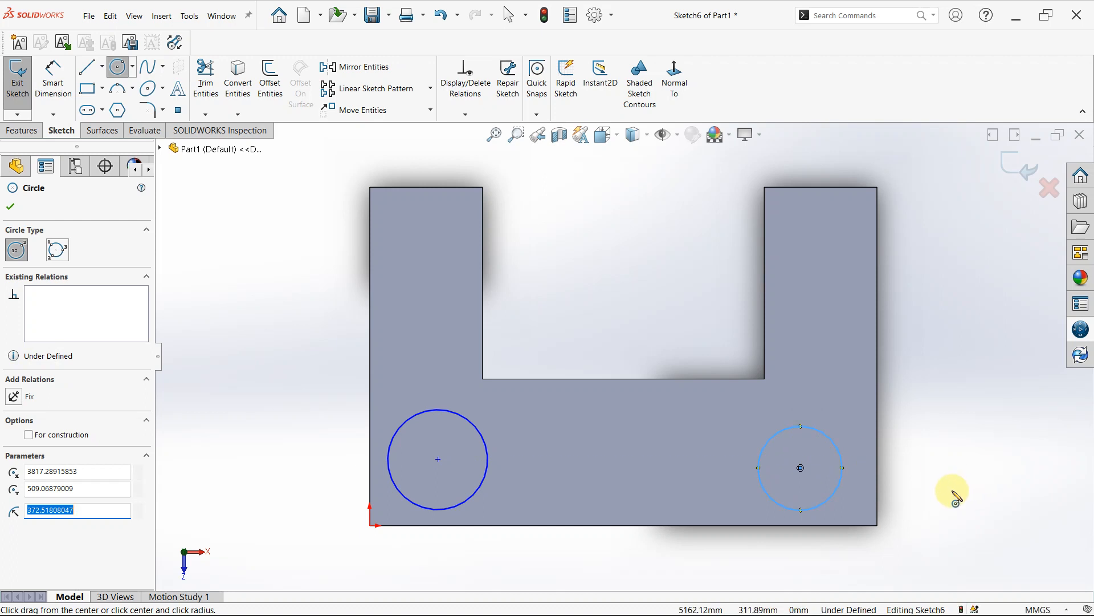
- Dimension the right circle's diameter as 200 mm
right_drag(957, 496, 978, 311)
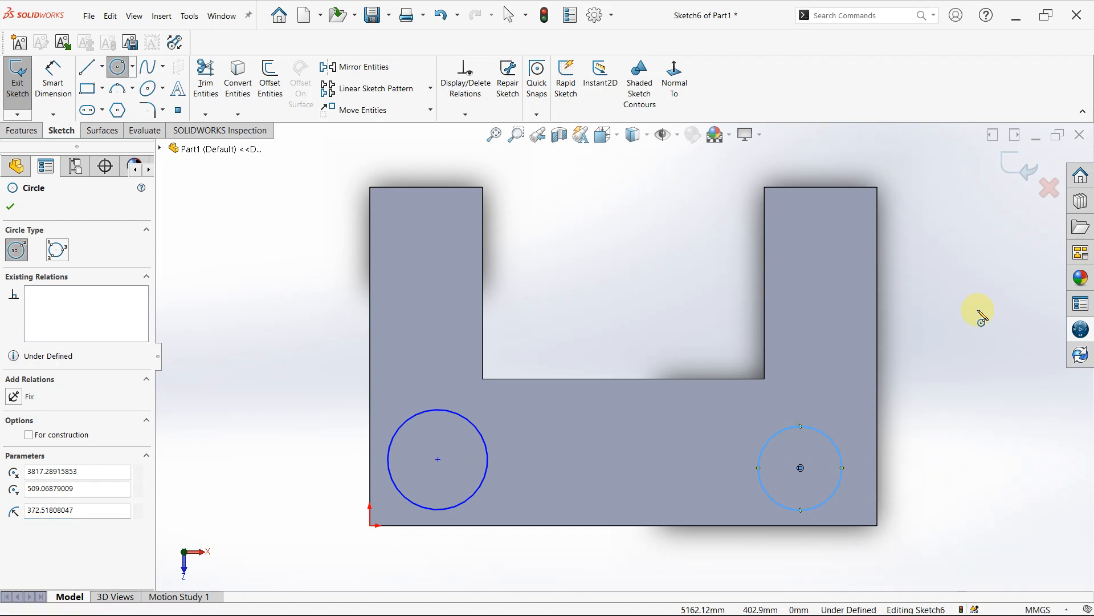
click(840, 455)
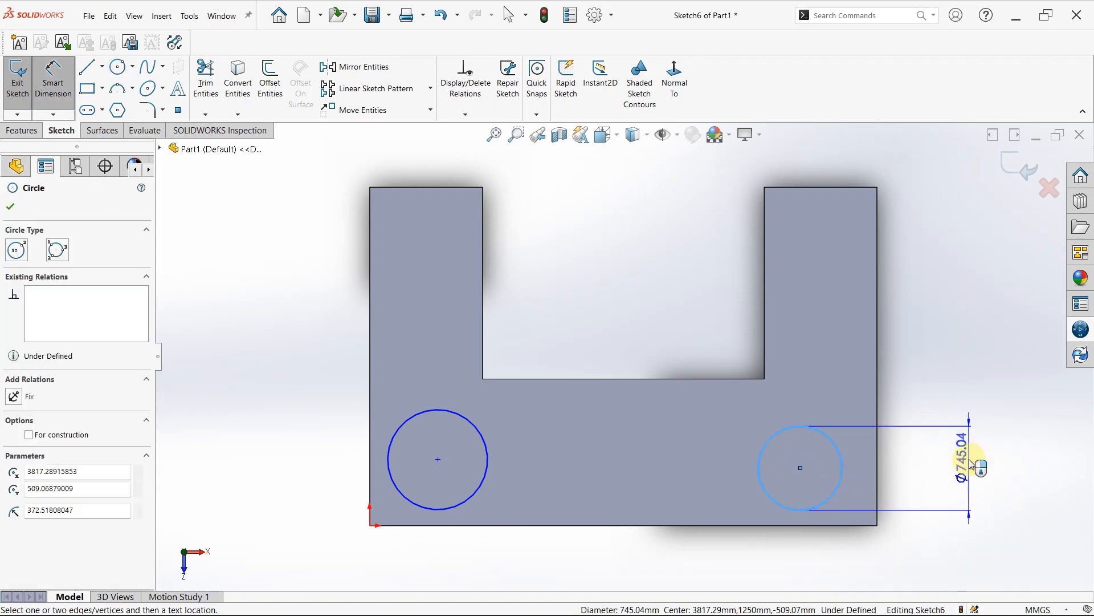
click(972, 462)
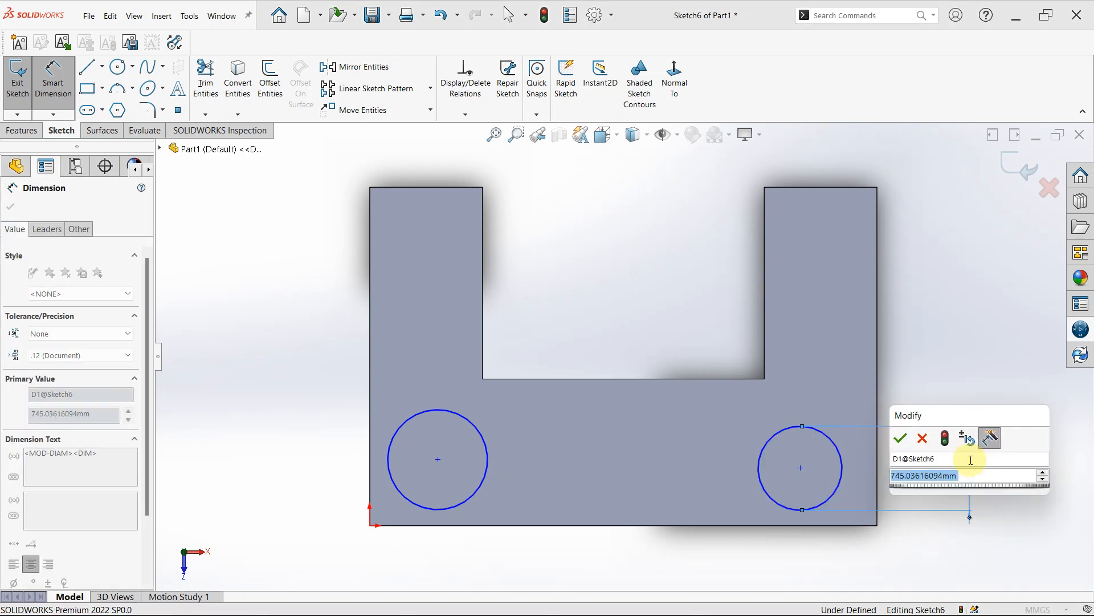
text(200)
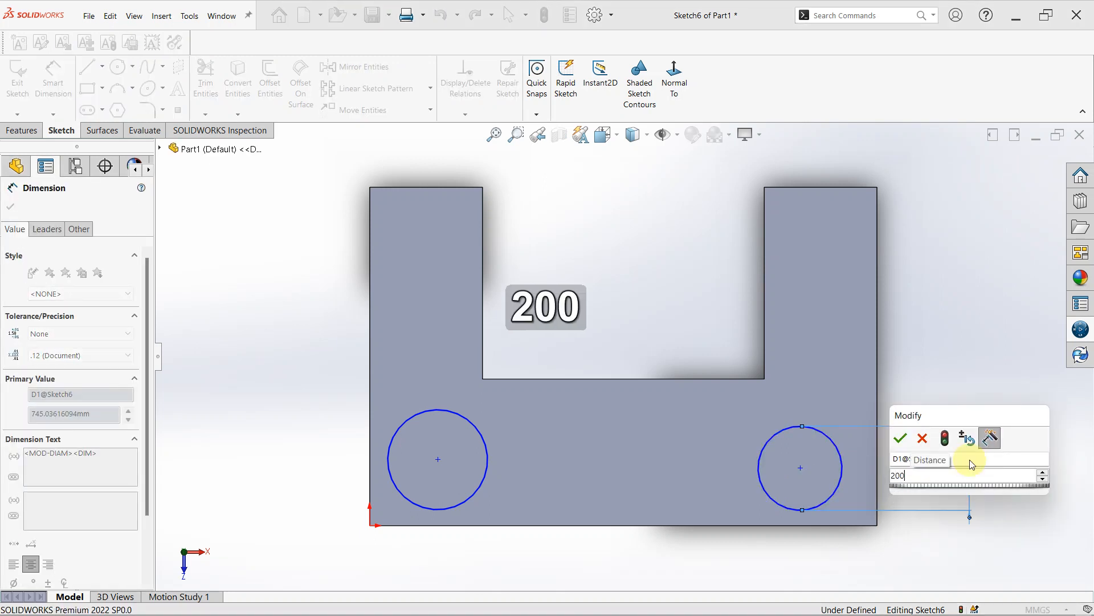
key(Return)
key(Escape)
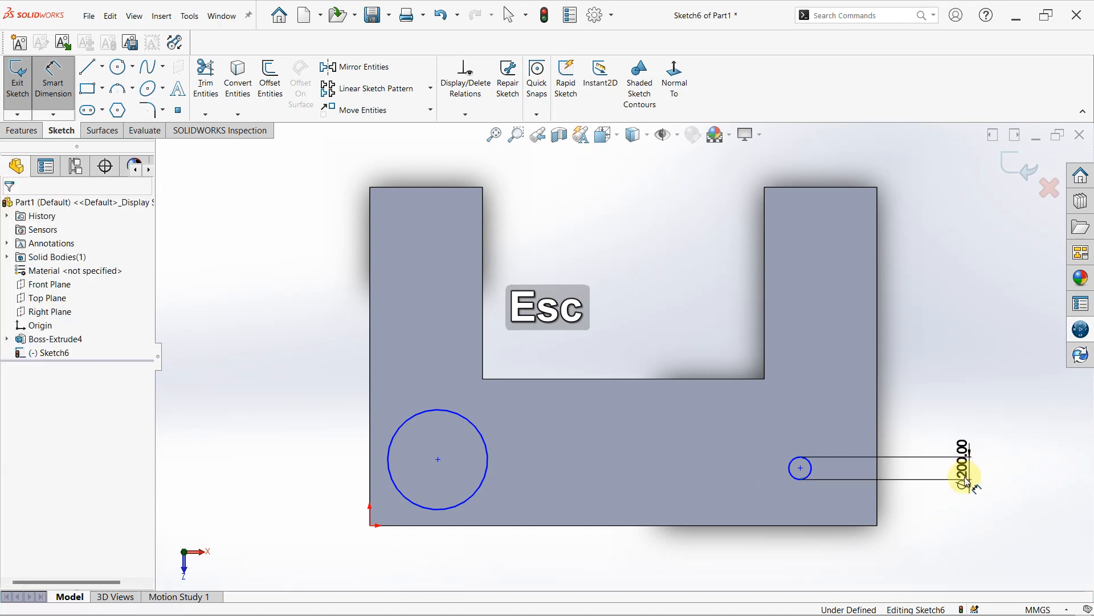
- Set the right circle's diameter to 700 mm
double_click(967, 470)
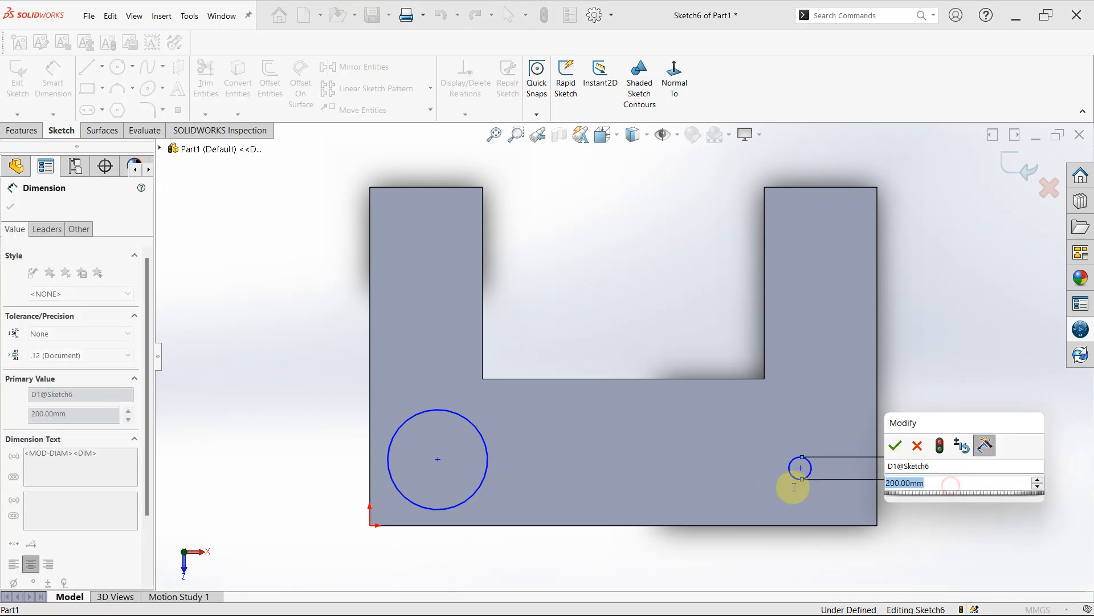
text(700)
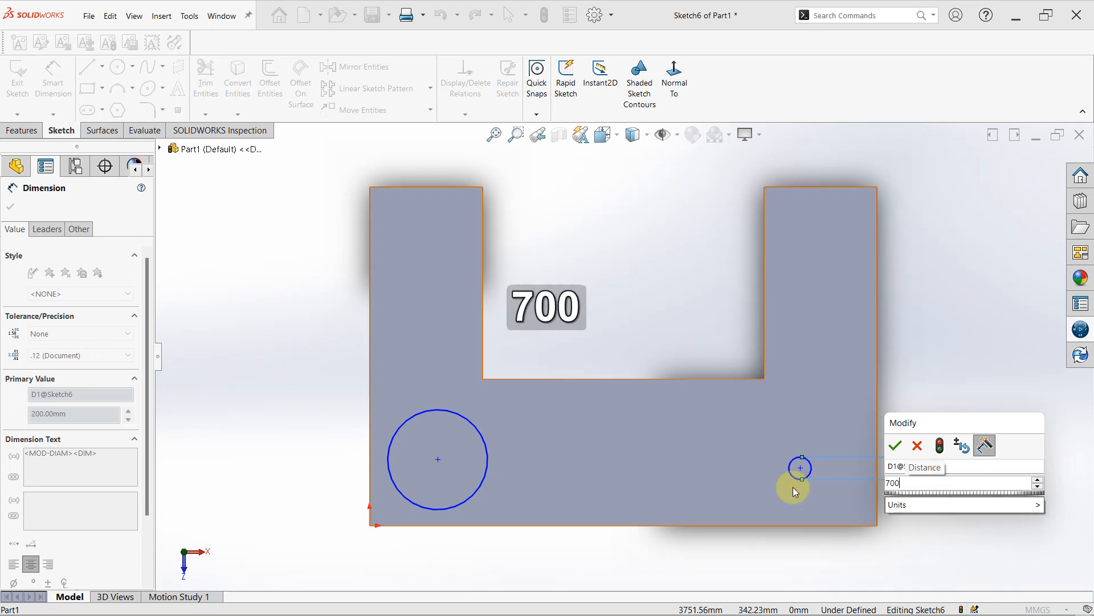
key(Return)
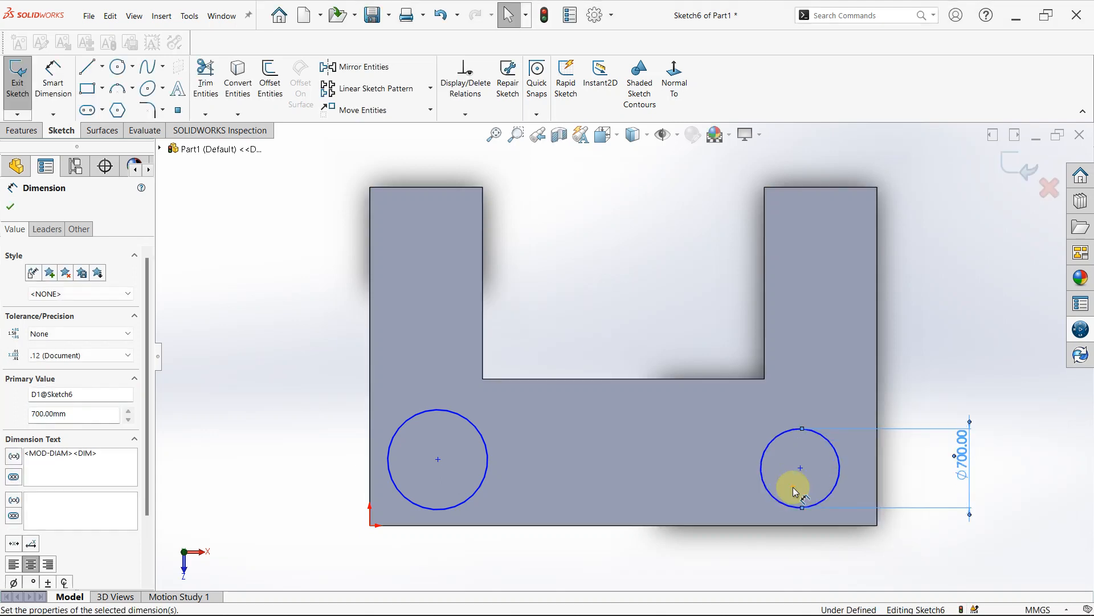
key(Escape)
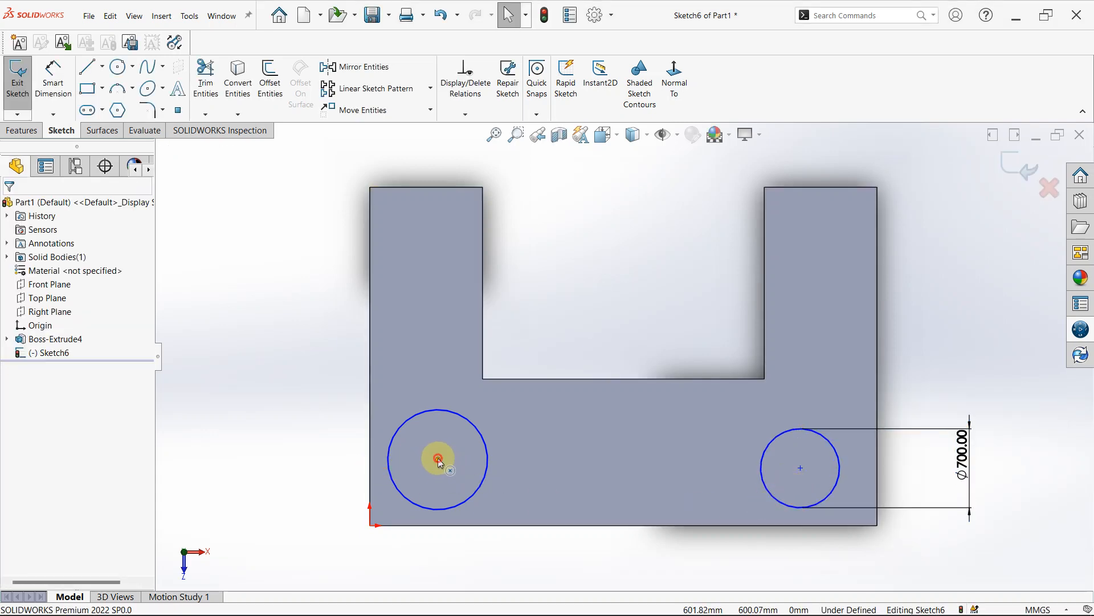
- Add a Horizontal relation between the two circle centres and an Equal relation between the two circles
click(438, 459)
ctrl+click(801, 468)
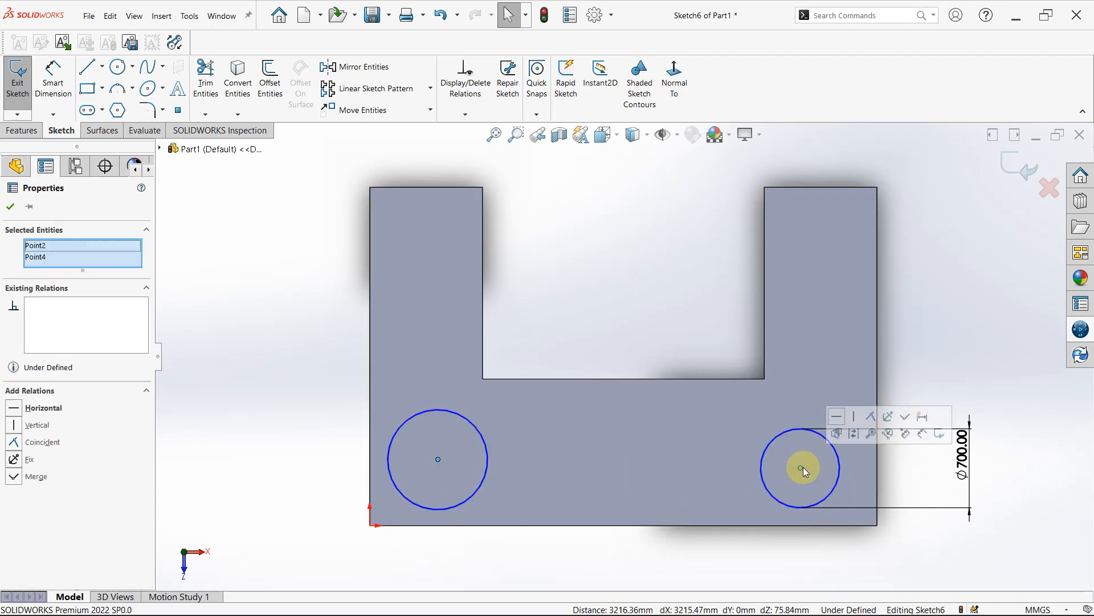
click(839, 417)
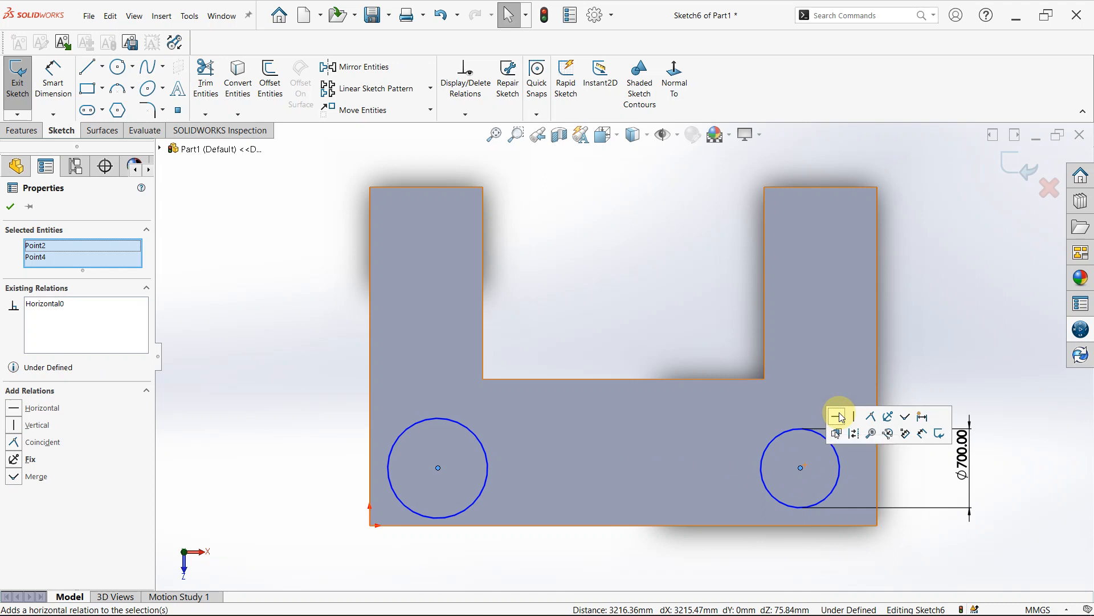
click(515, 548)
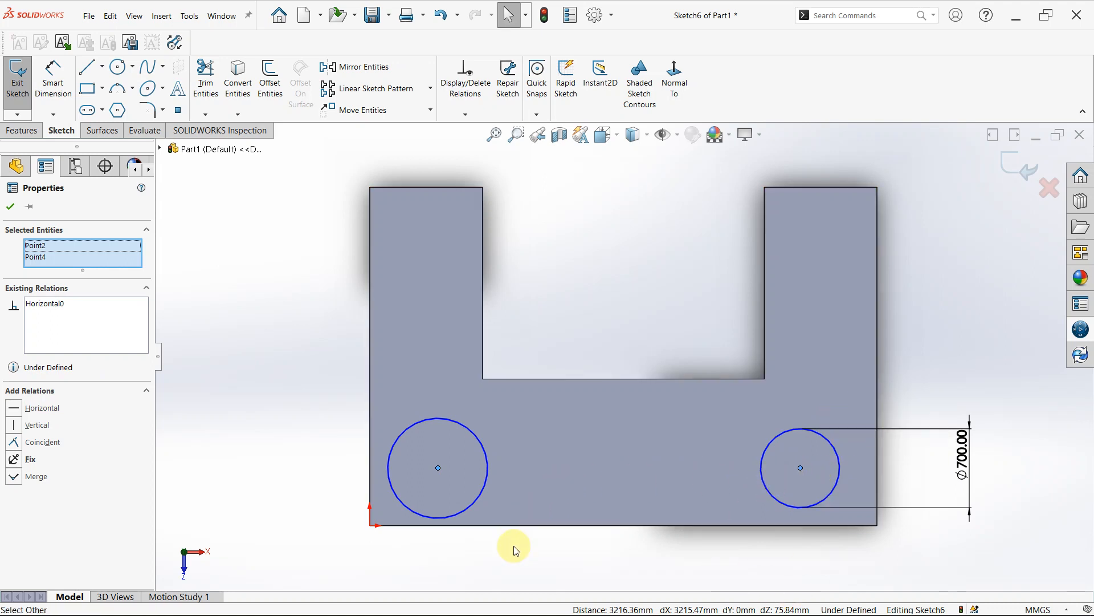
ctrl+click(481, 489)
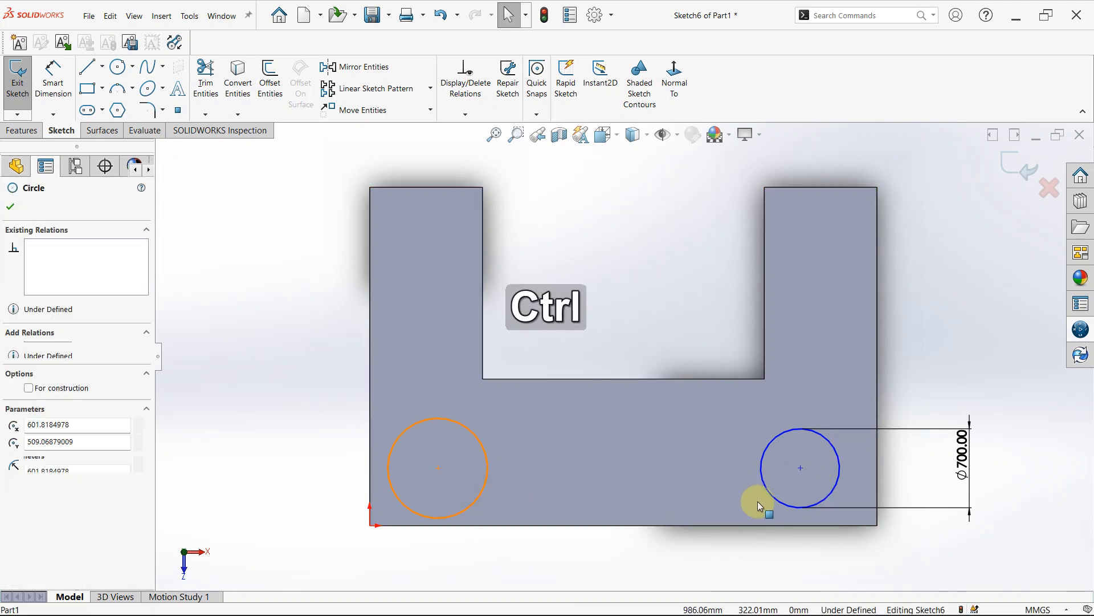
ctrl+click(771, 494)
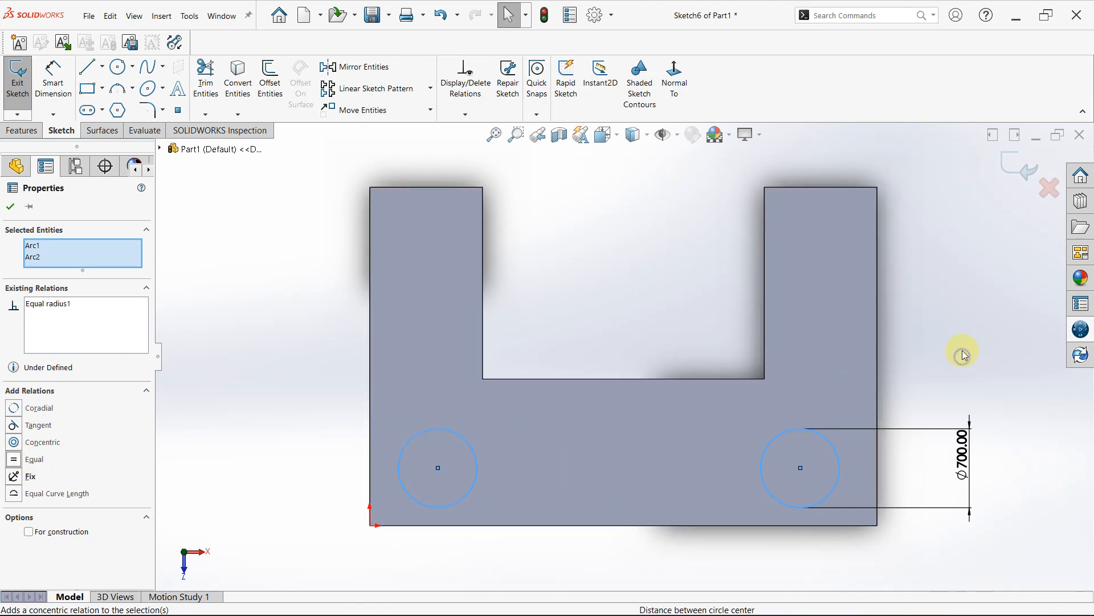
- Dimension the right circle's centre 700 mm from the block's lower edge
right_drag(964, 355, 965, 332)
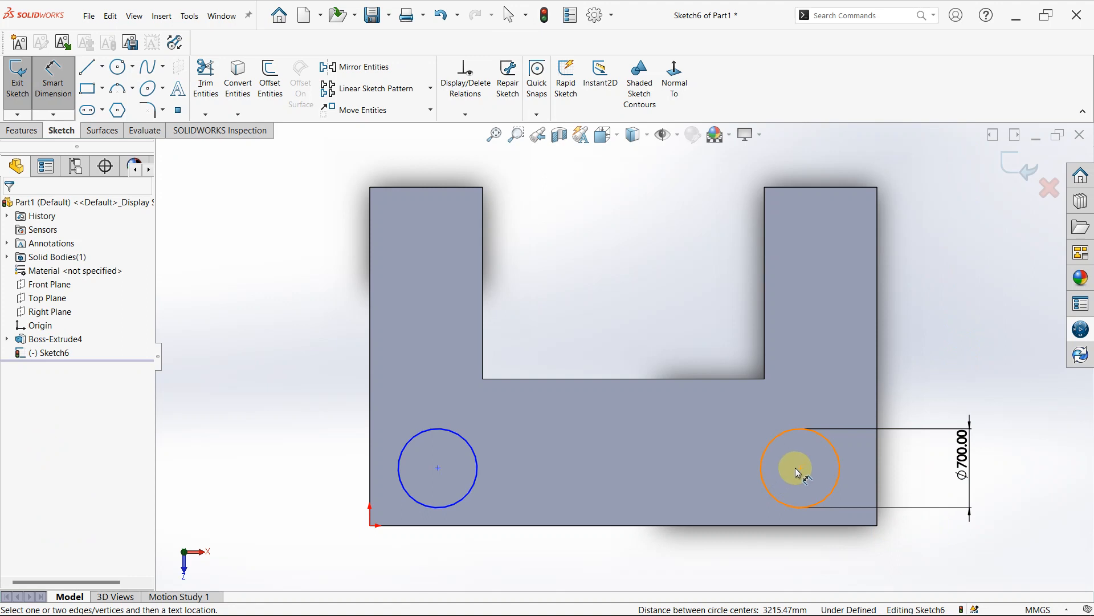
click(801, 472)
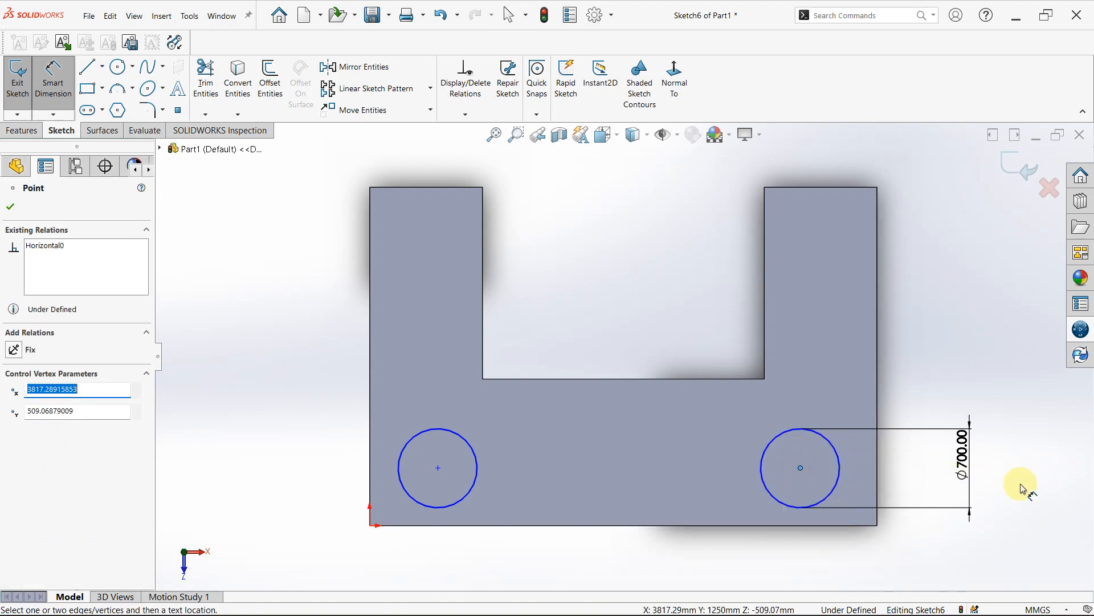
click(774, 528)
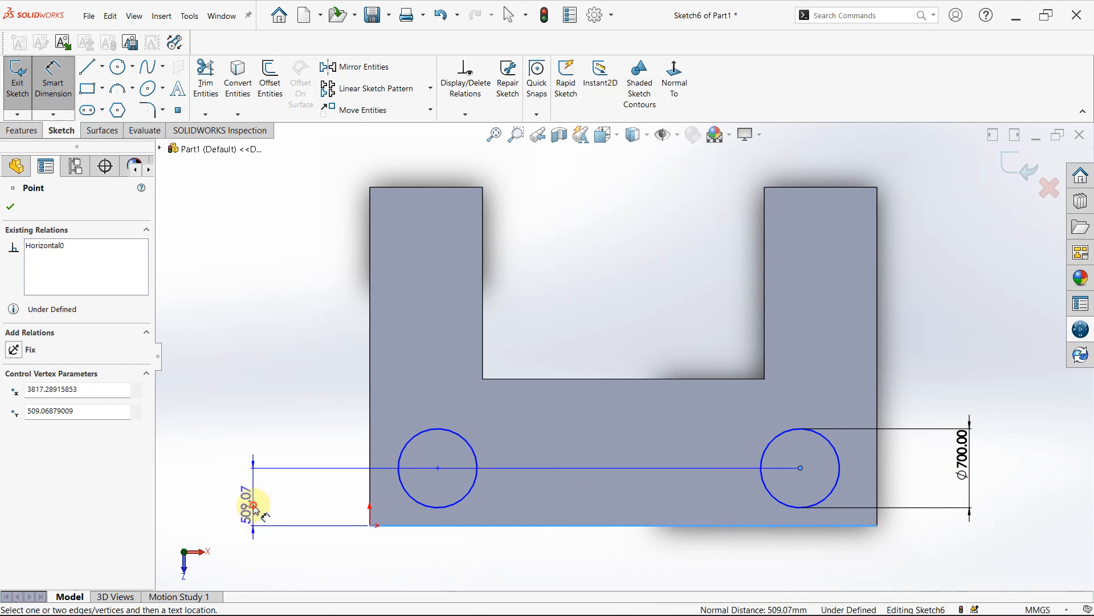
click(254, 506)
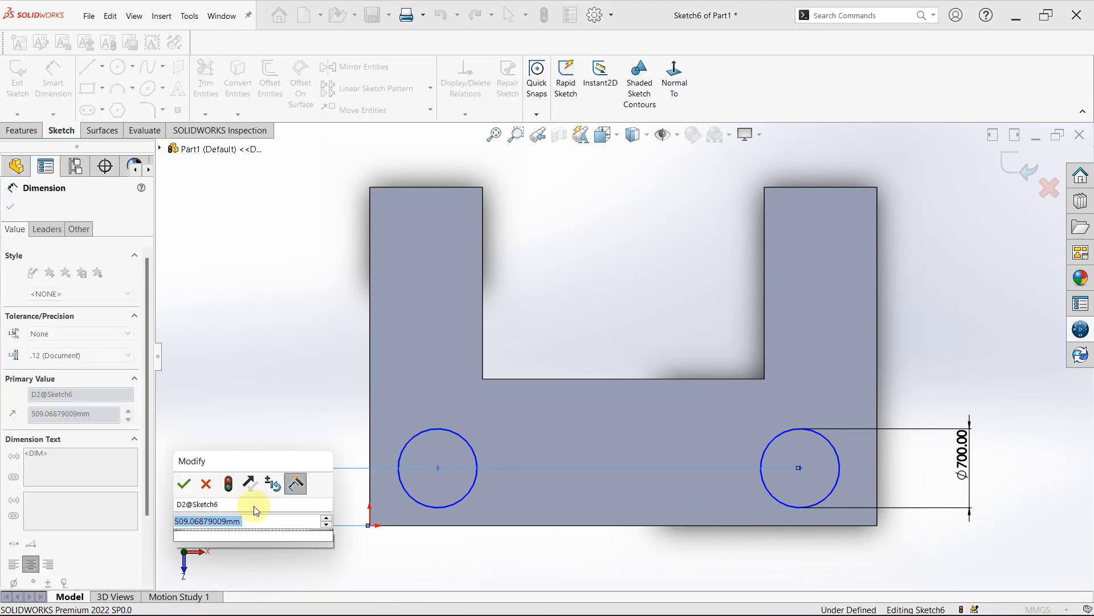
text(700)
key(Return)
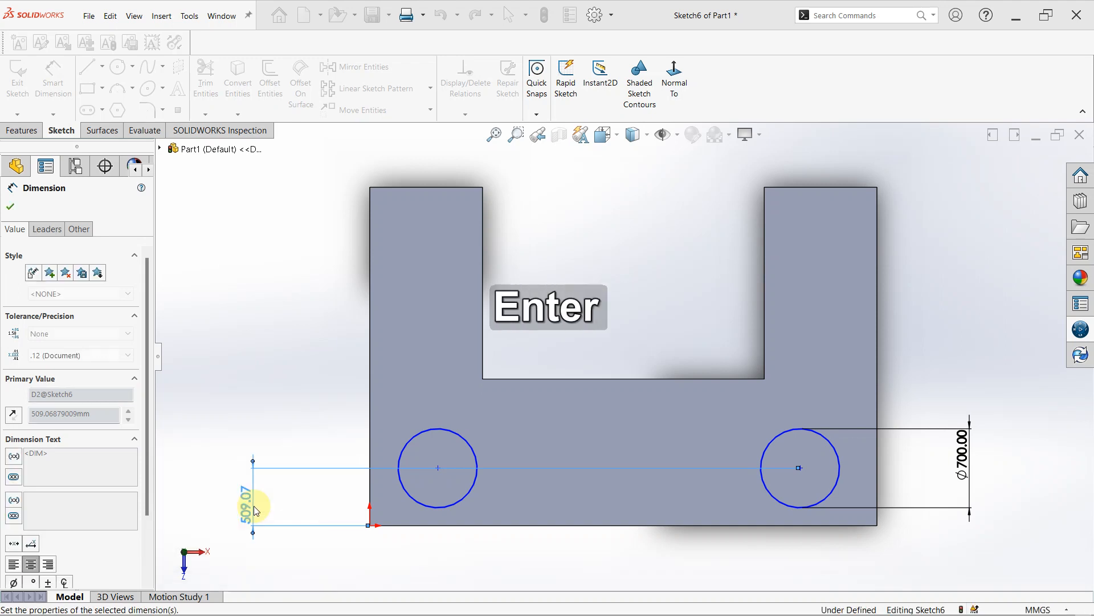
key(Escape)
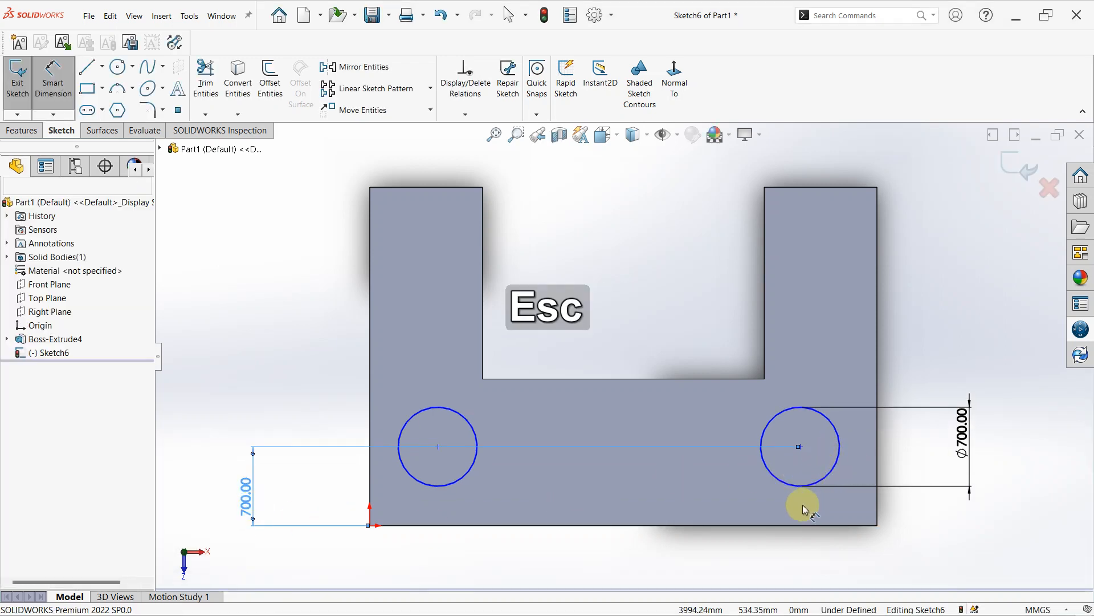
- Dimension the right circle's centre 600 mm from the block's right edge
right_drag(960, 533, 893, 468)
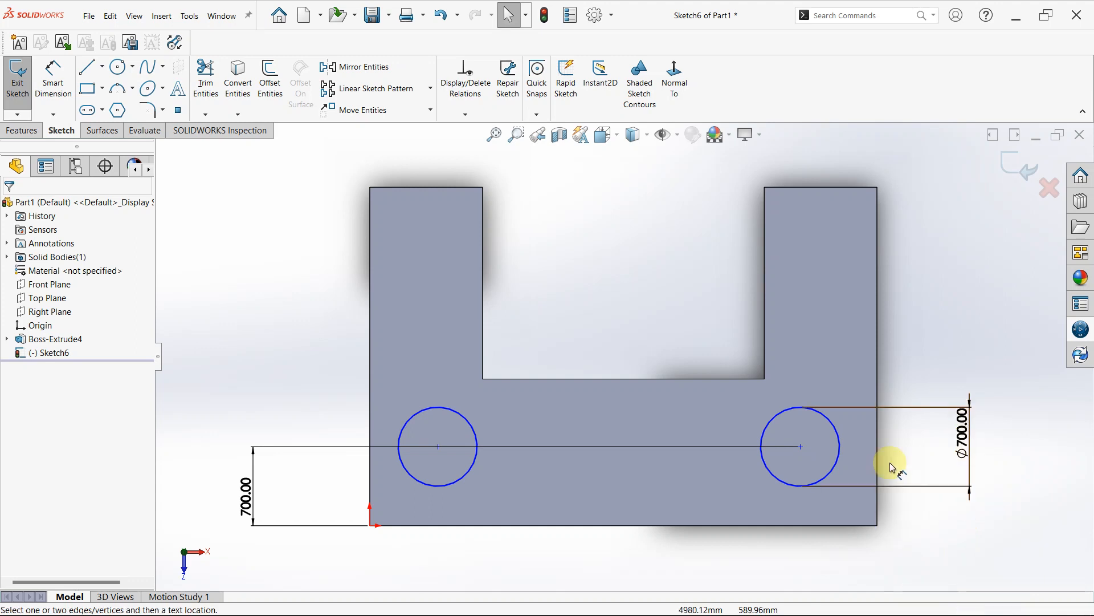
click(801, 447)
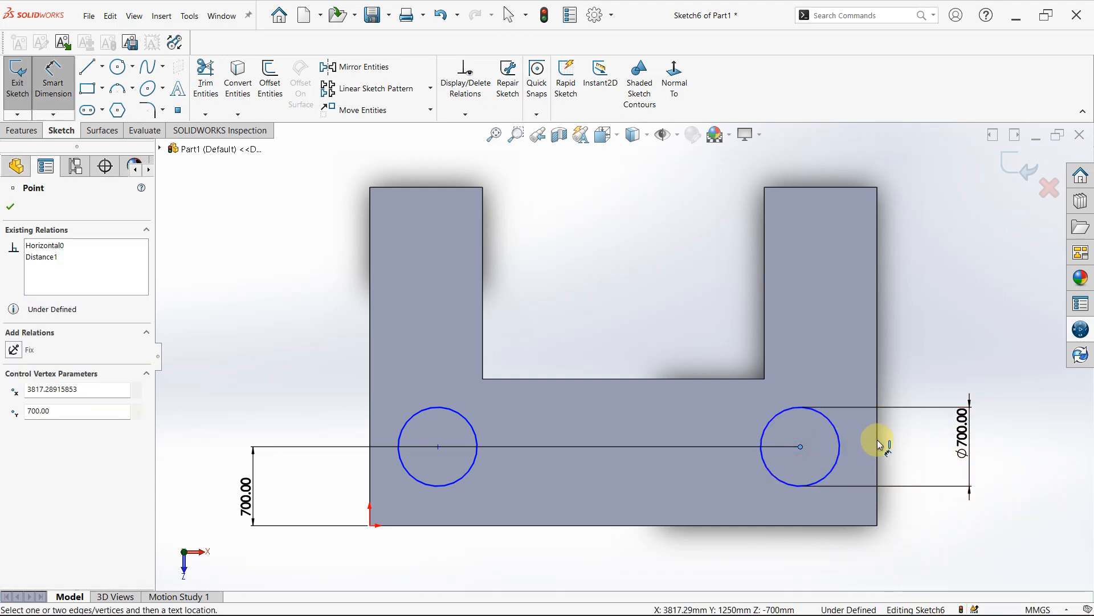
click(878, 442)
click(842, 568)
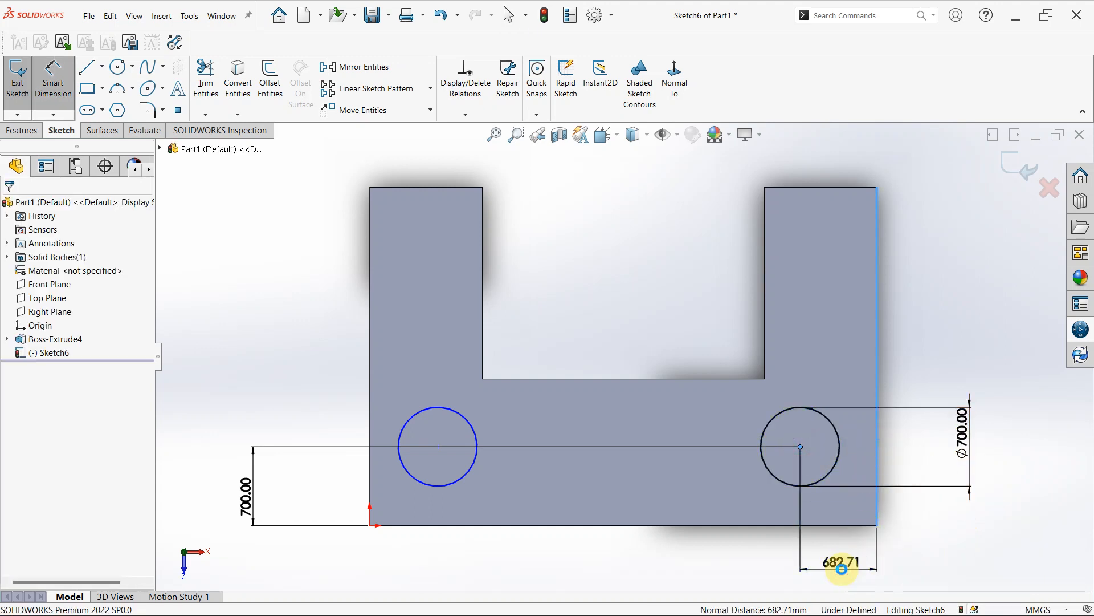
text(600)
key(Return)
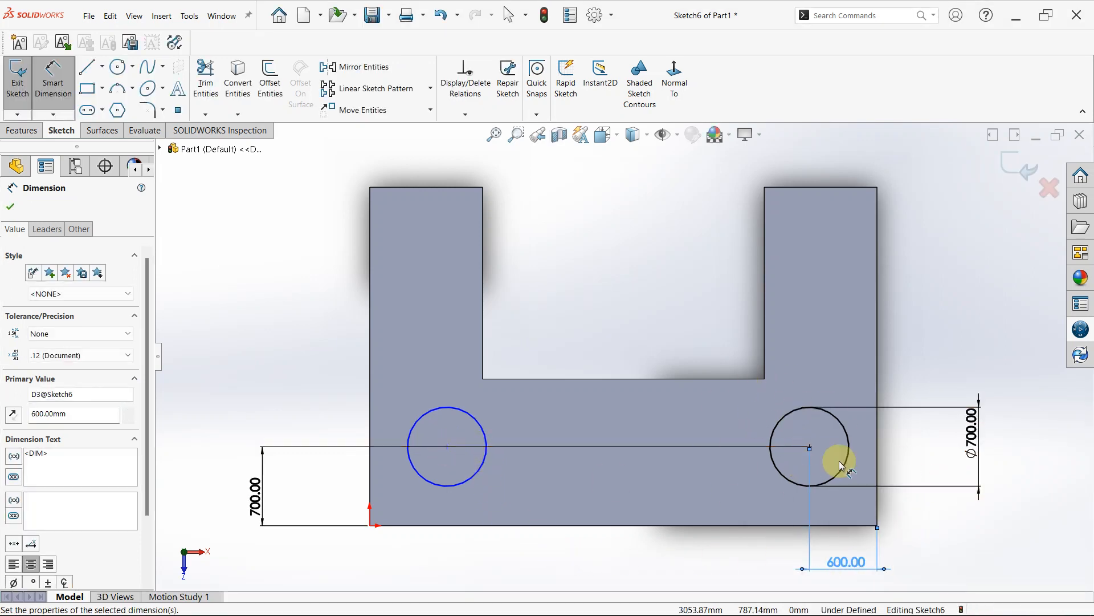
- Dimension the left circle's centre 600 mm from the block's left edge and finish dimensioning
click(448, 447)
click(369, 427)
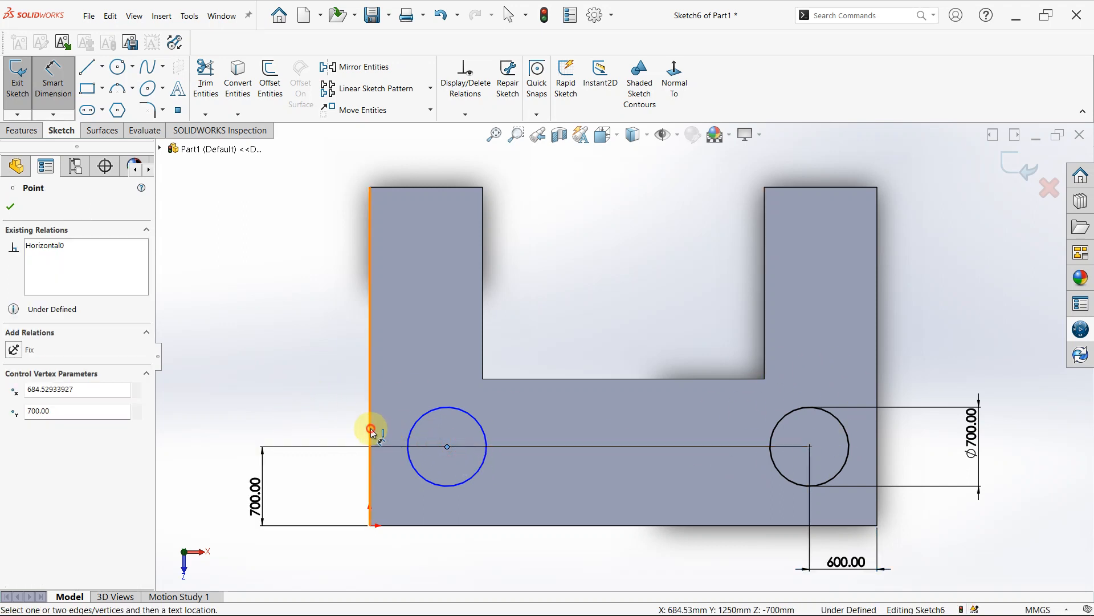
click(395, 547)
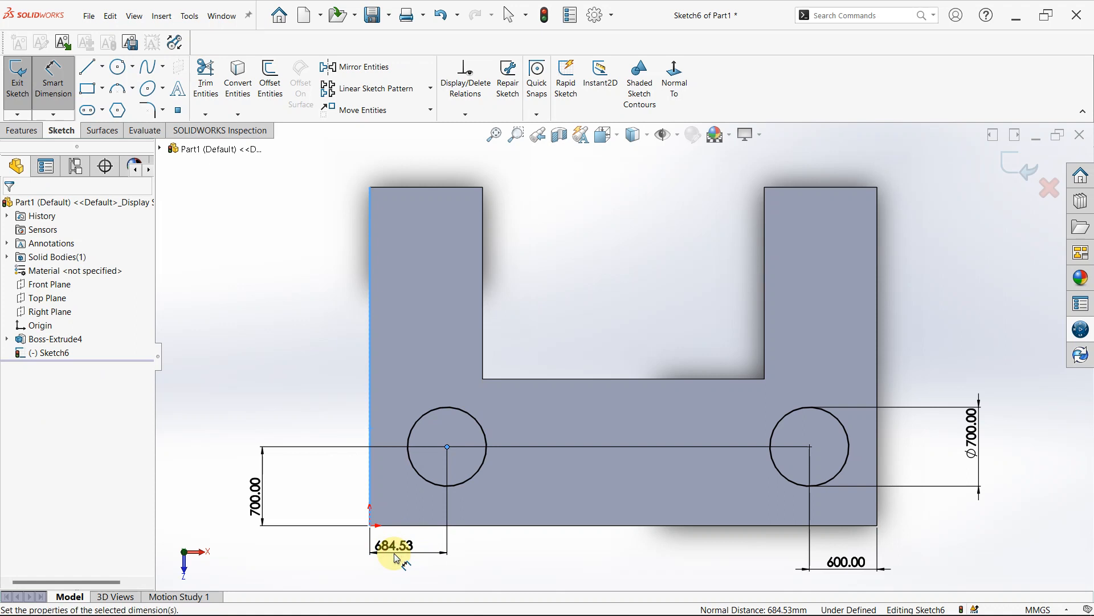
text(600)
key(Return)
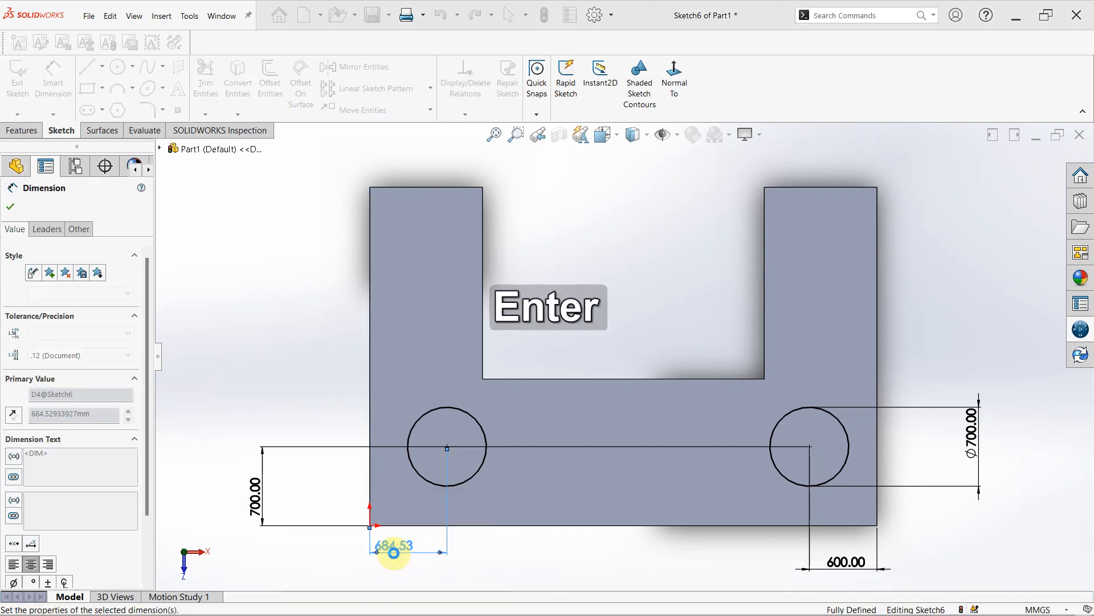
click(10, 207)
- Start an Extruded Cut from the two-circle sketch with a Blind end condition
click(21, 130)
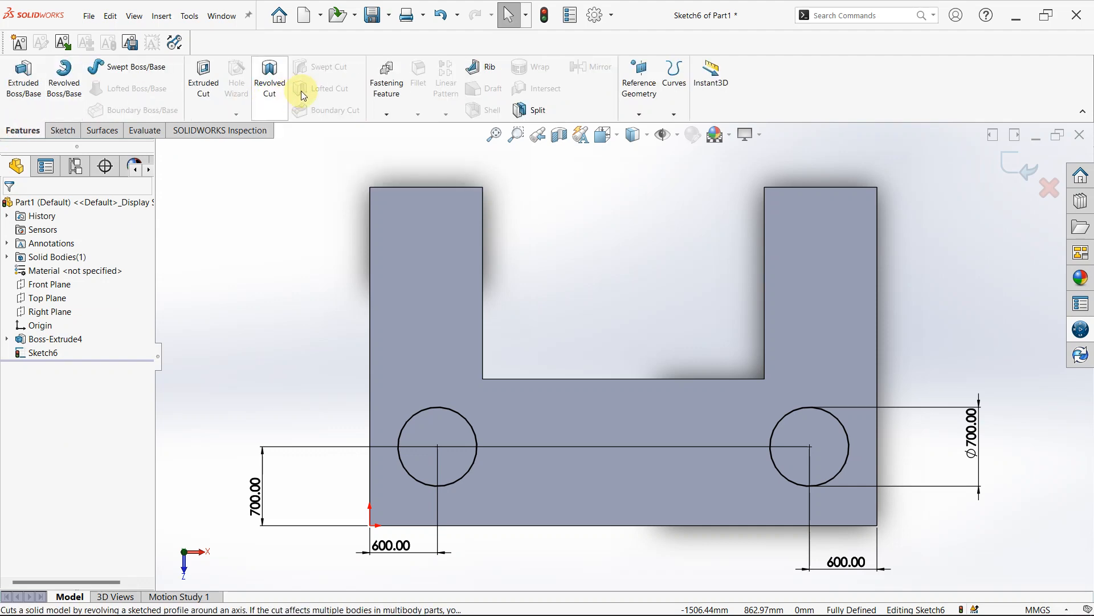
click(214, 86)
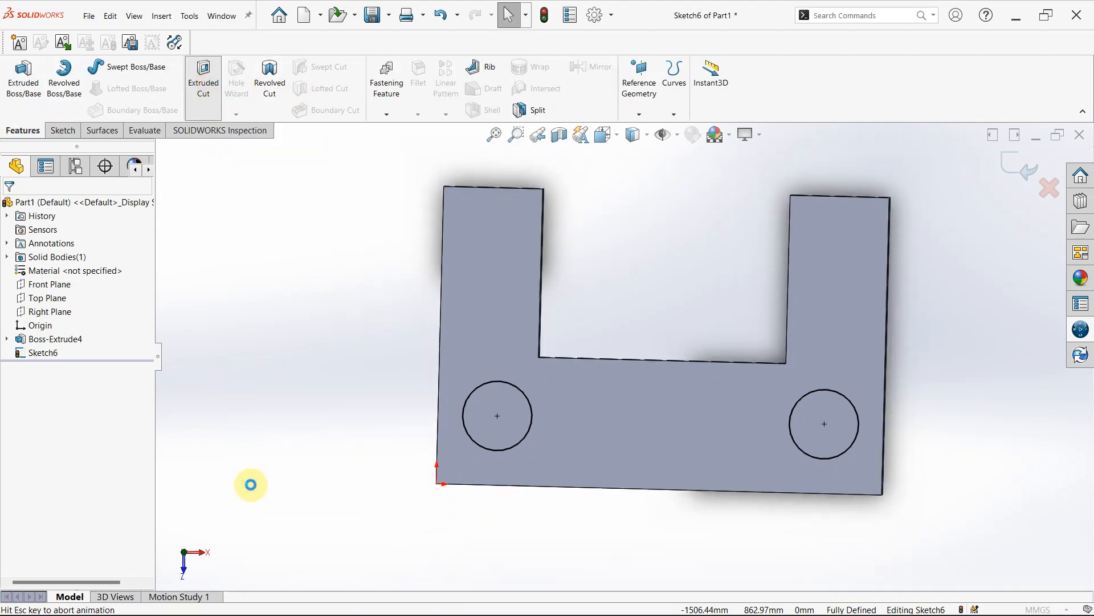
middle_drag(691, 289, 621, 387)
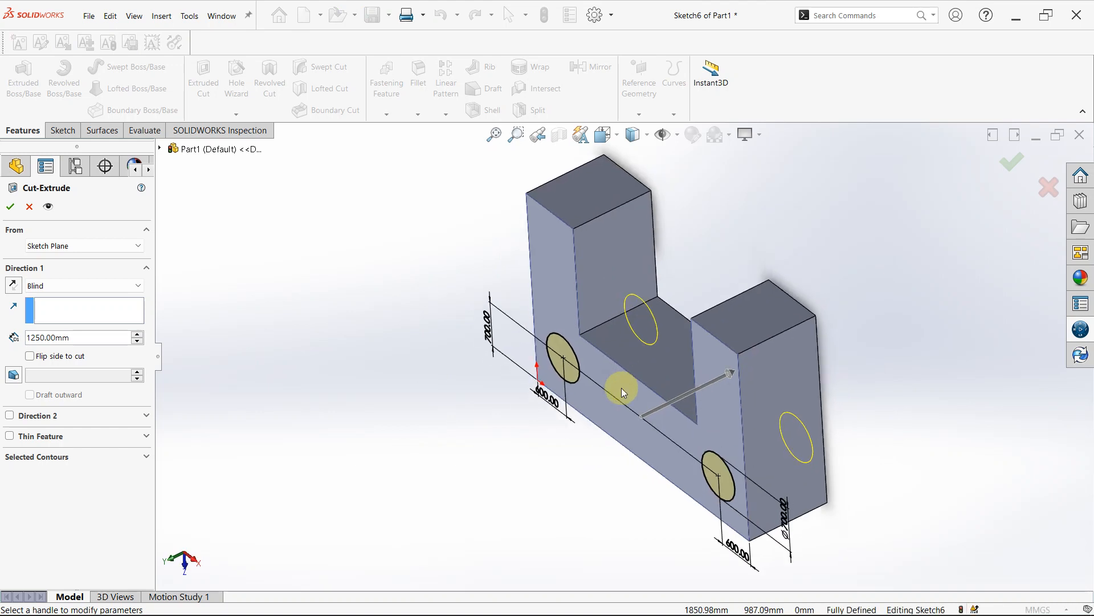
click(129, 287)
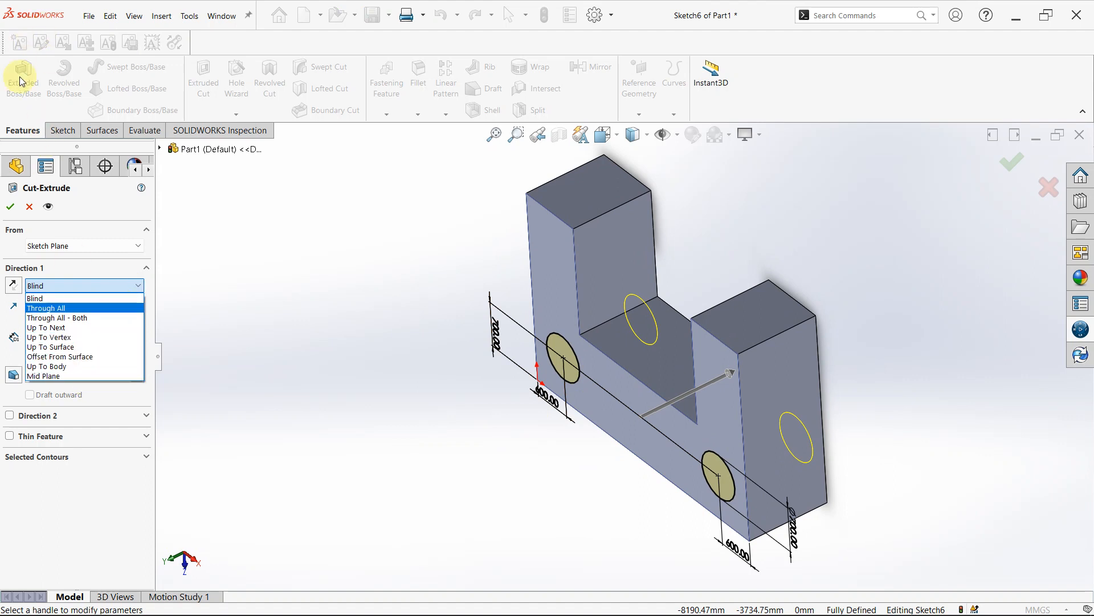
click(67, 297)
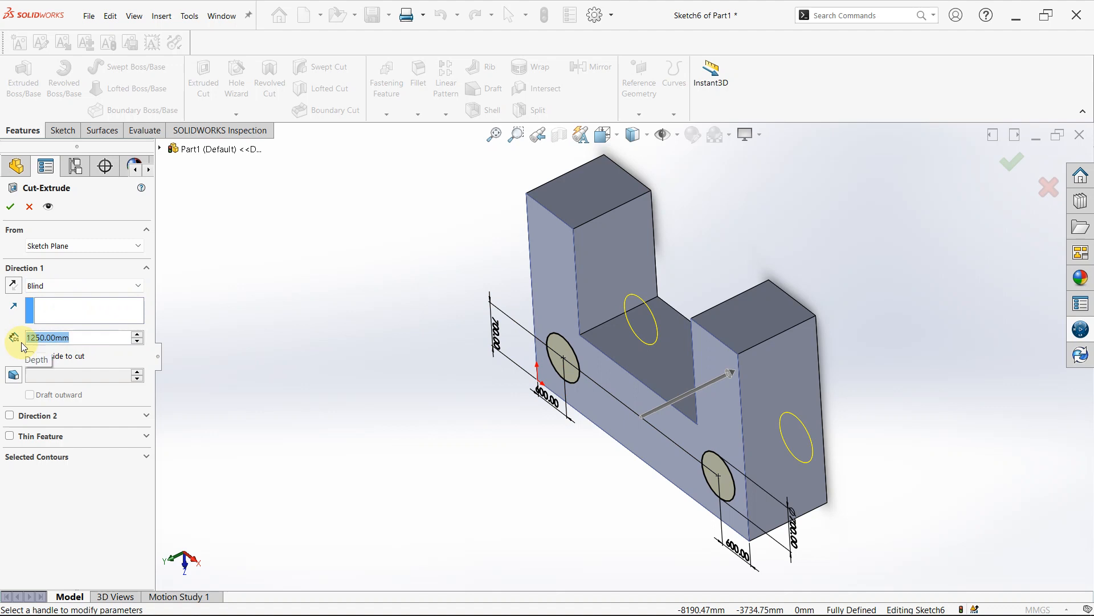
- Set the blind cut's depth to 1000 mm
text(100)
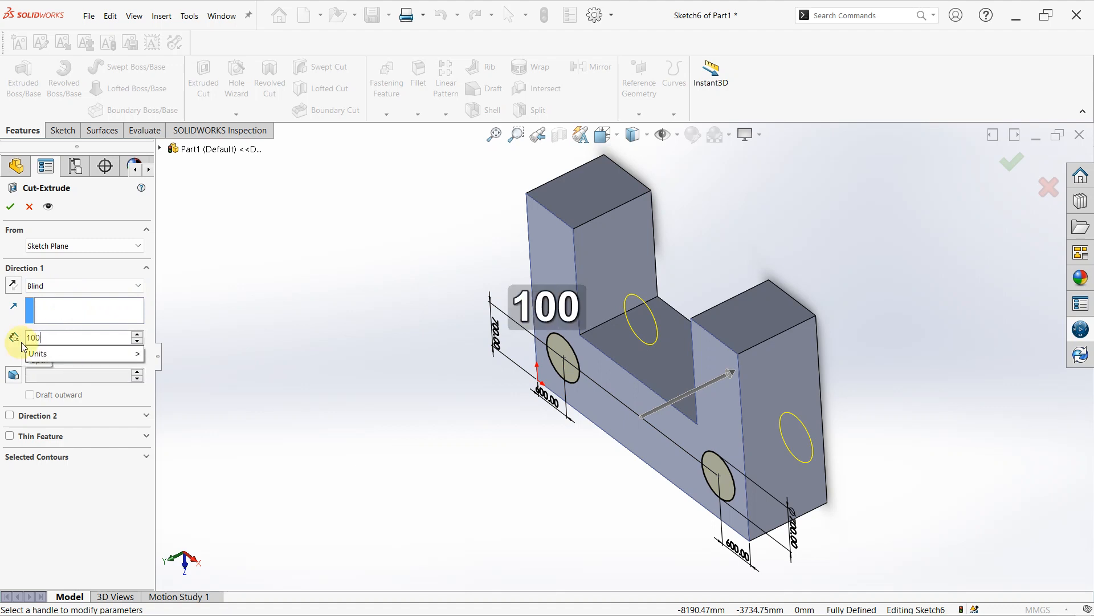
text(0)
key(Return)
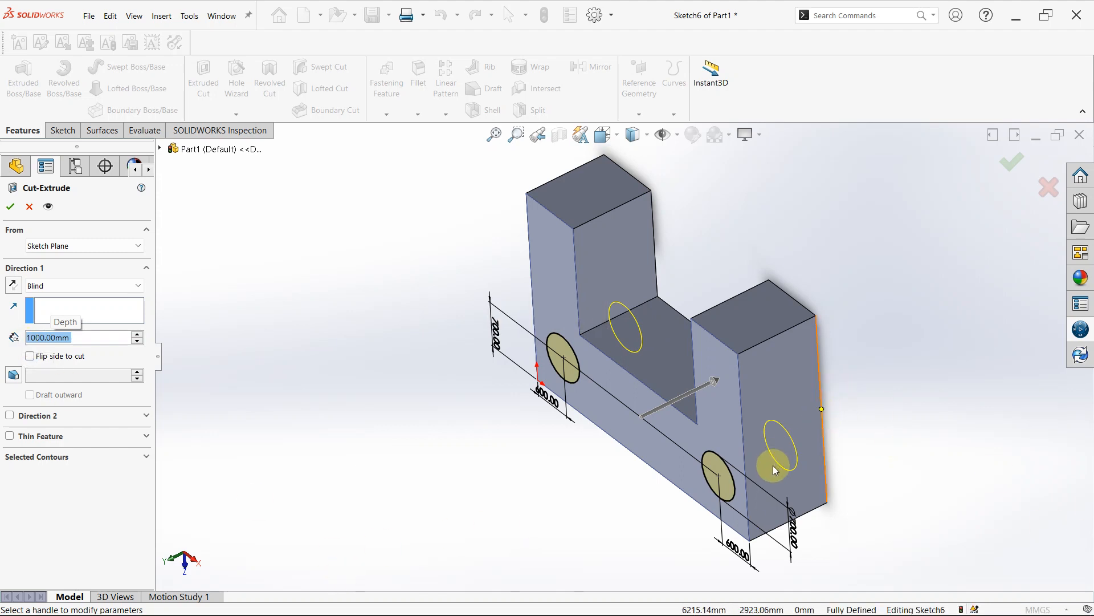
key(space)
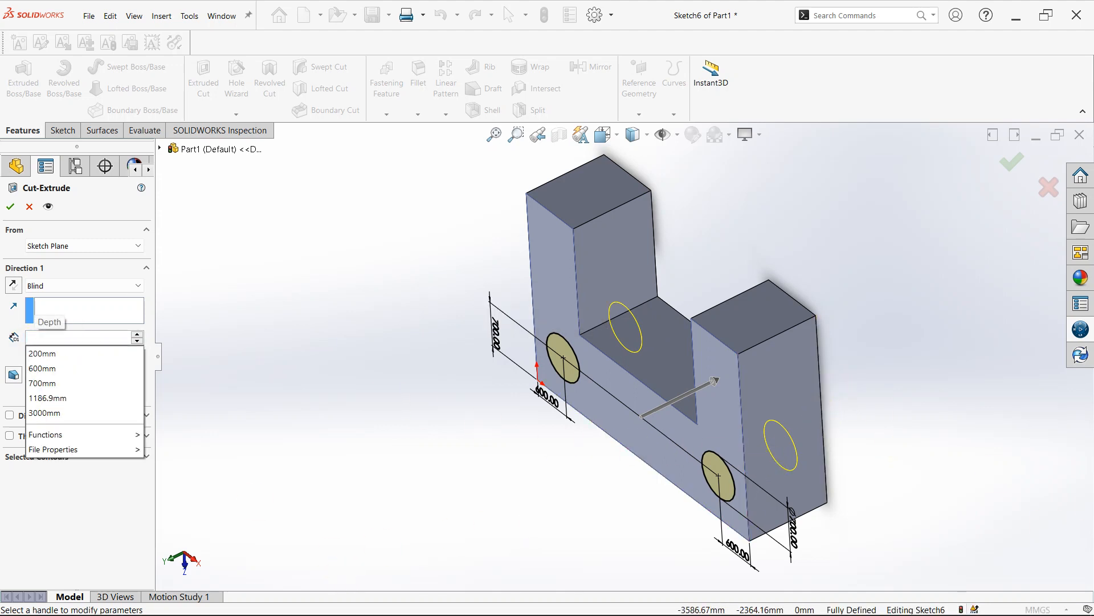
text(1)
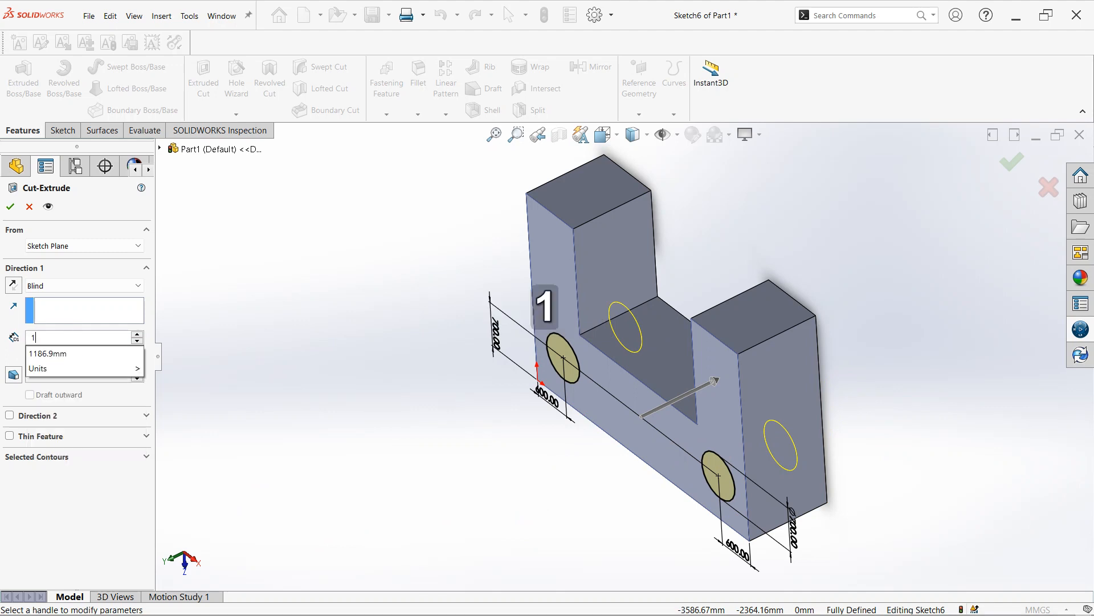
text(0000)
key(BackSpace)
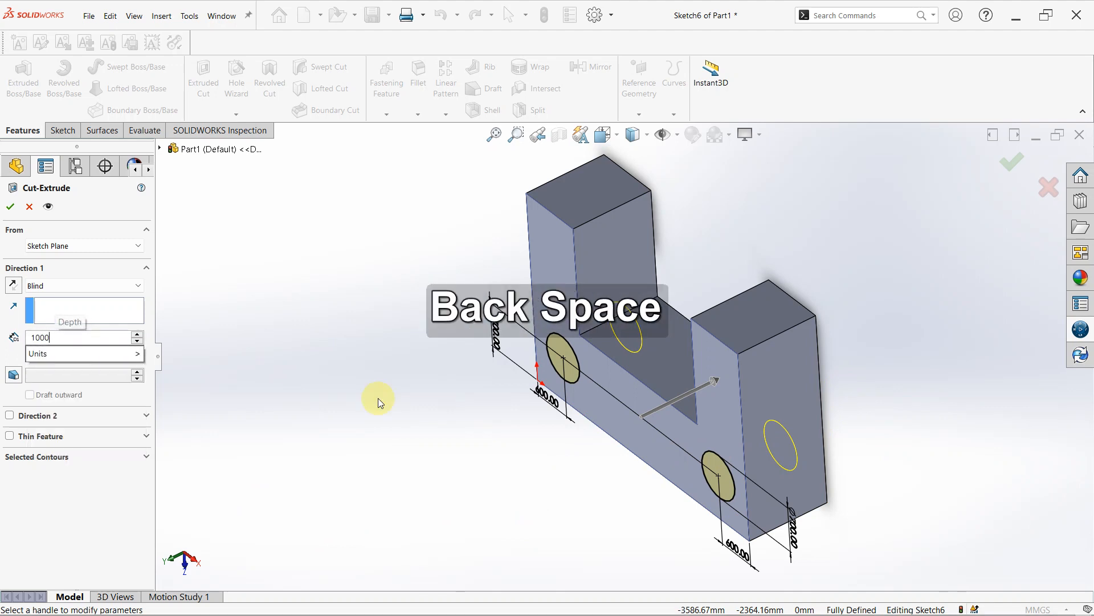
key(Return)
- Set the blind cut's depth to 500 mm and check the preview from the block's side
middle_drag(741, 482, 784, 387)
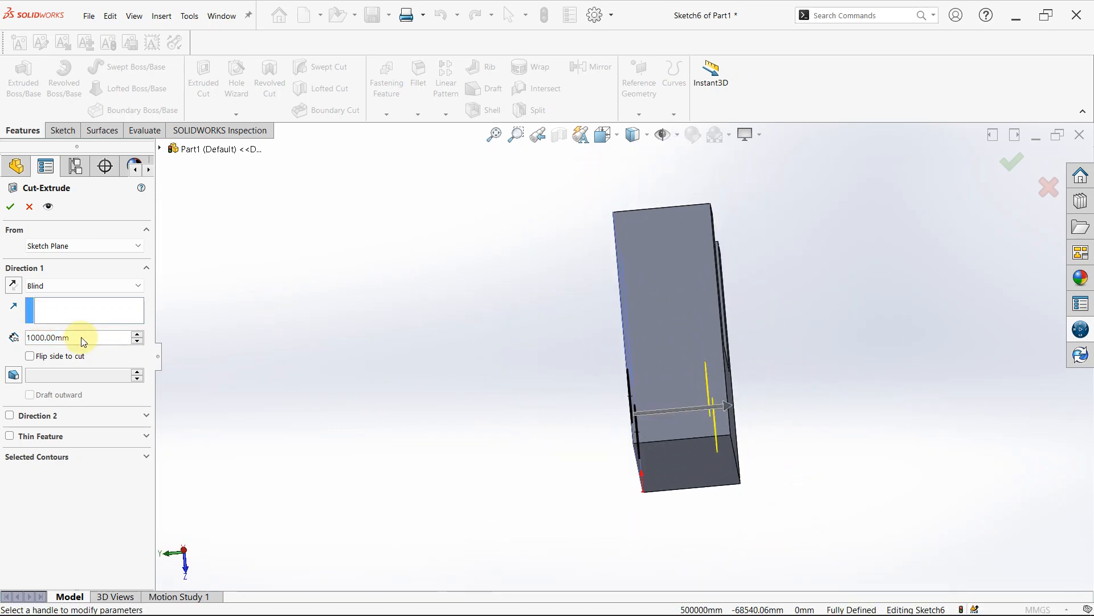
drag(81, 337, 2, 338)
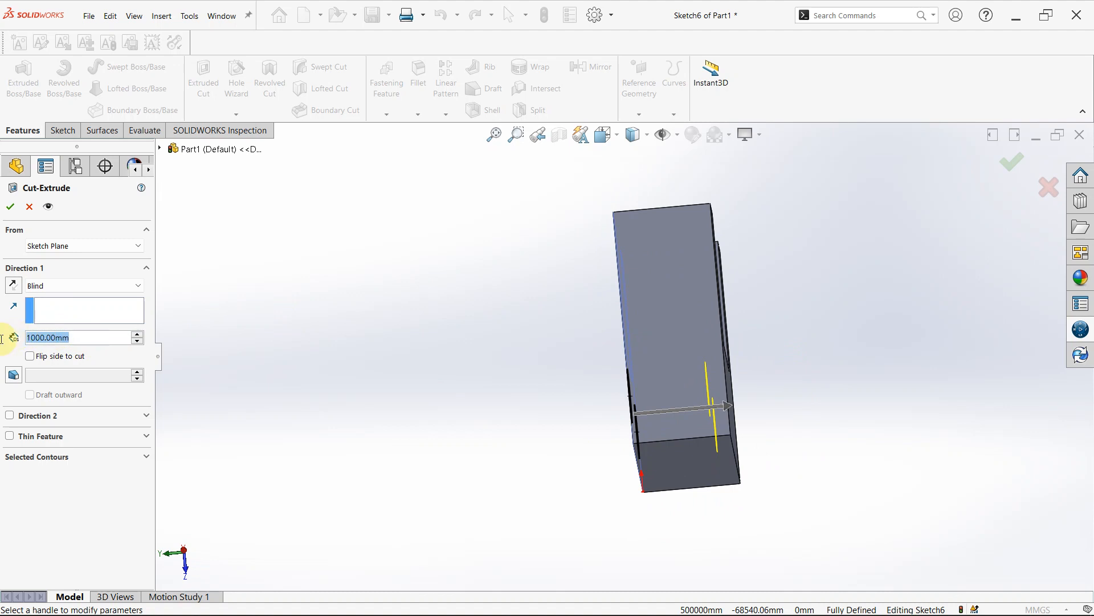
text(500)
key(Return)
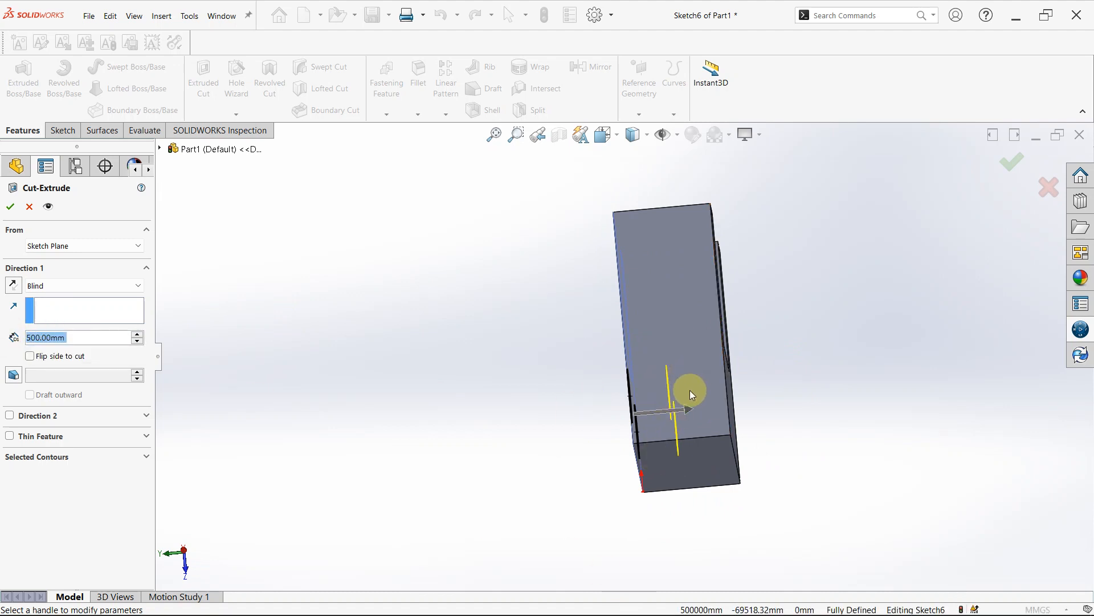
- Try Through All and Up To Next as the cut's end condition, returning it to Blind
click(140, 286)
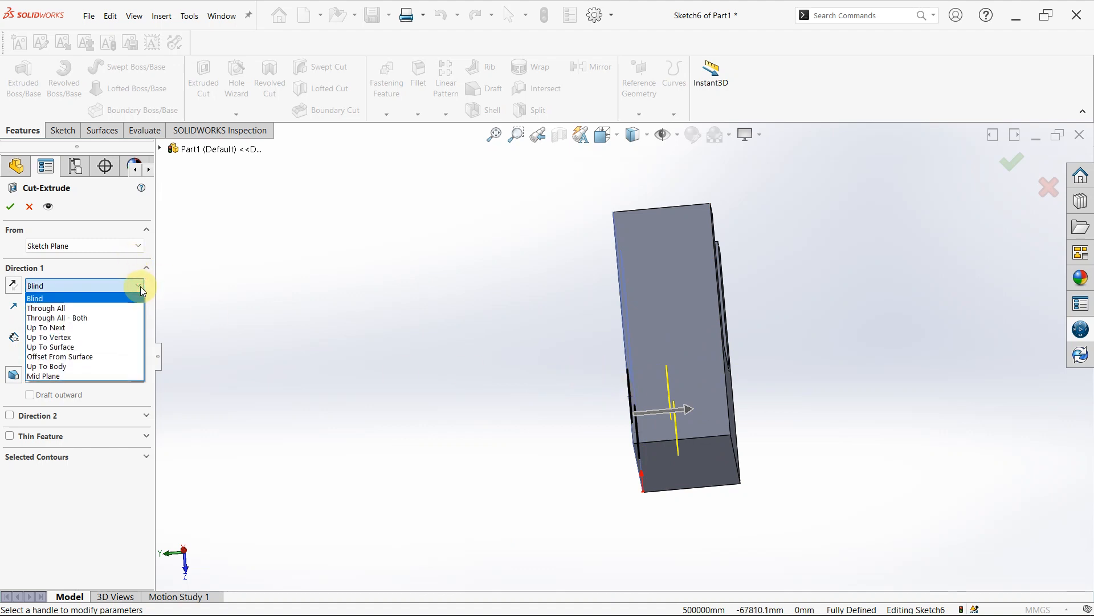
click(62, 311)
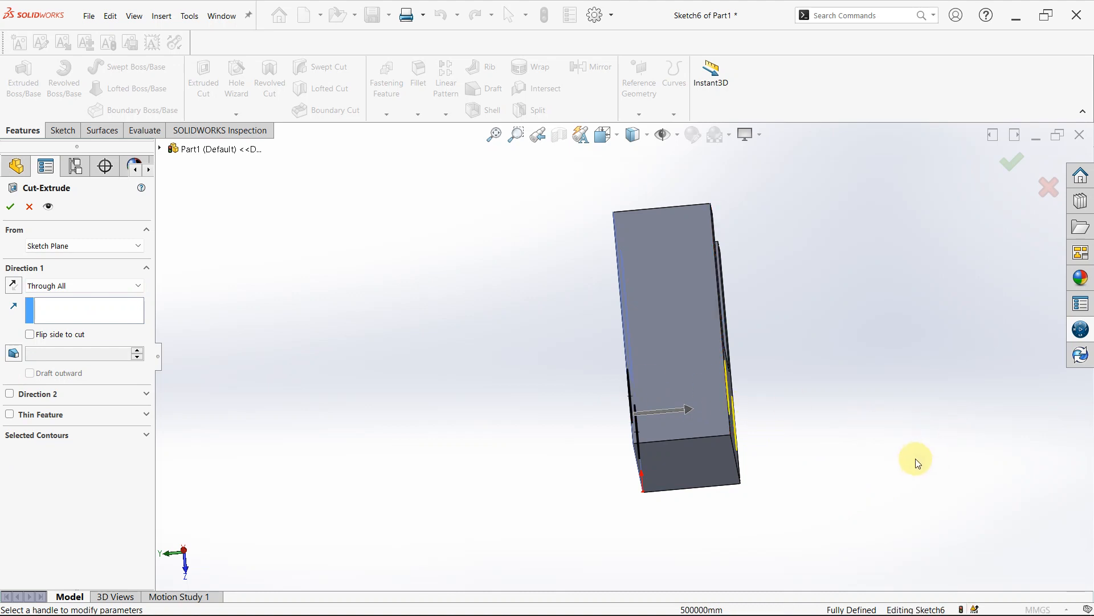
click(138, 286)
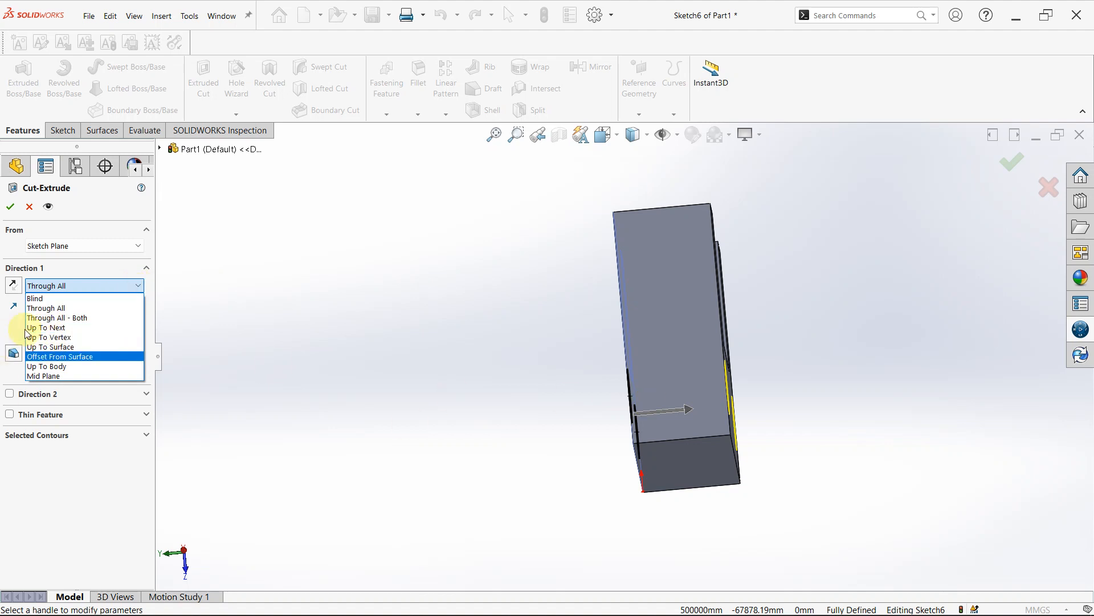
click(53, 329)
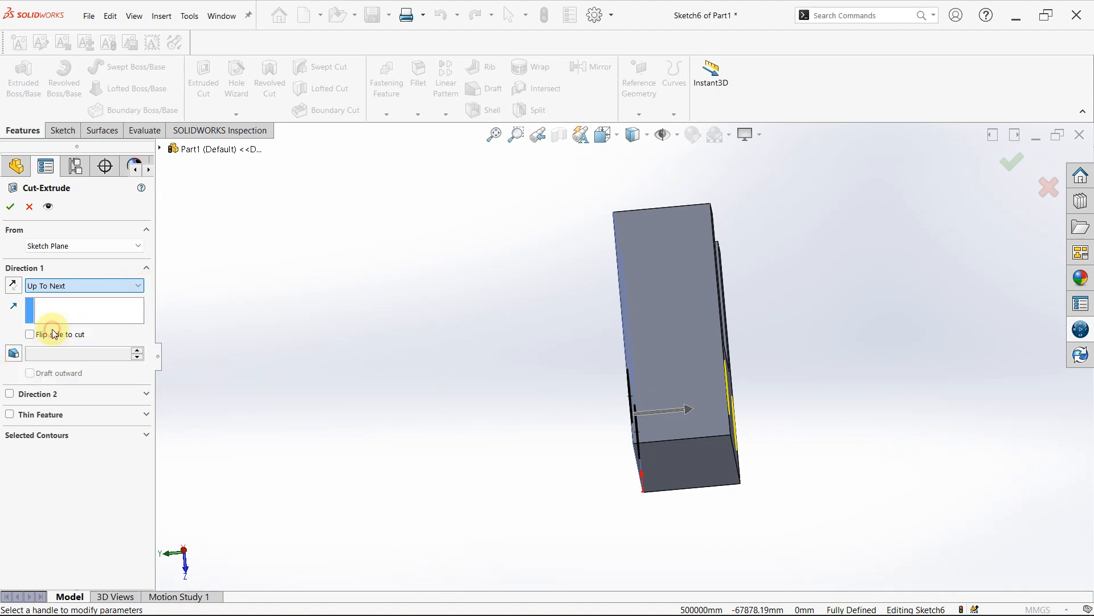
click(135, 286)
click(74, 296)
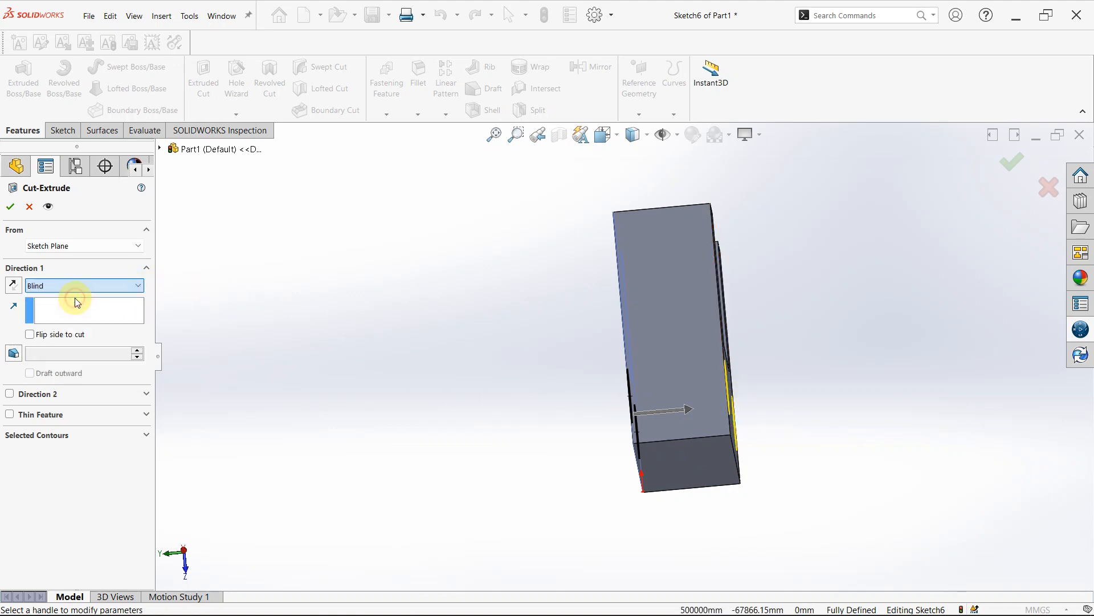
- Set the cut's end condition to Up To Next and check the preview from both sides of the block
click(139, 286)
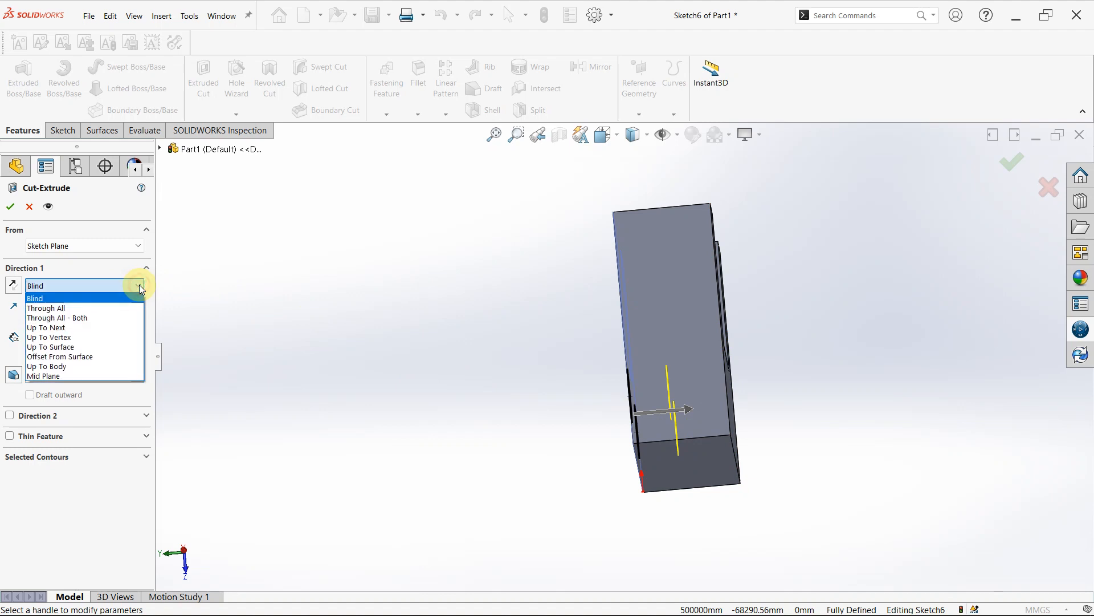
click(67, 328)
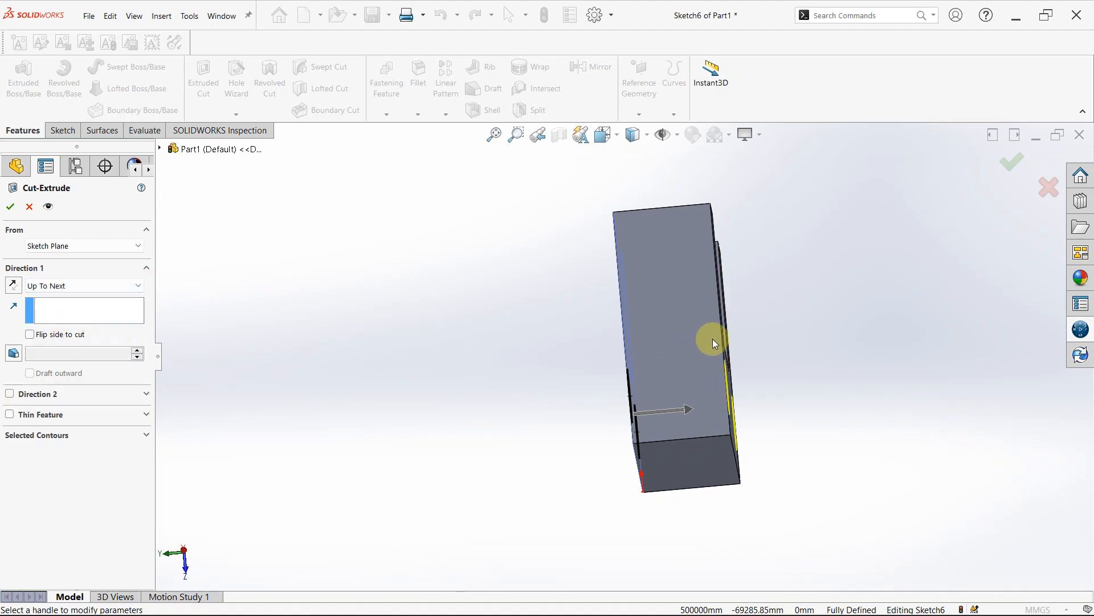
middle_drag(716, 343, 720, 401)
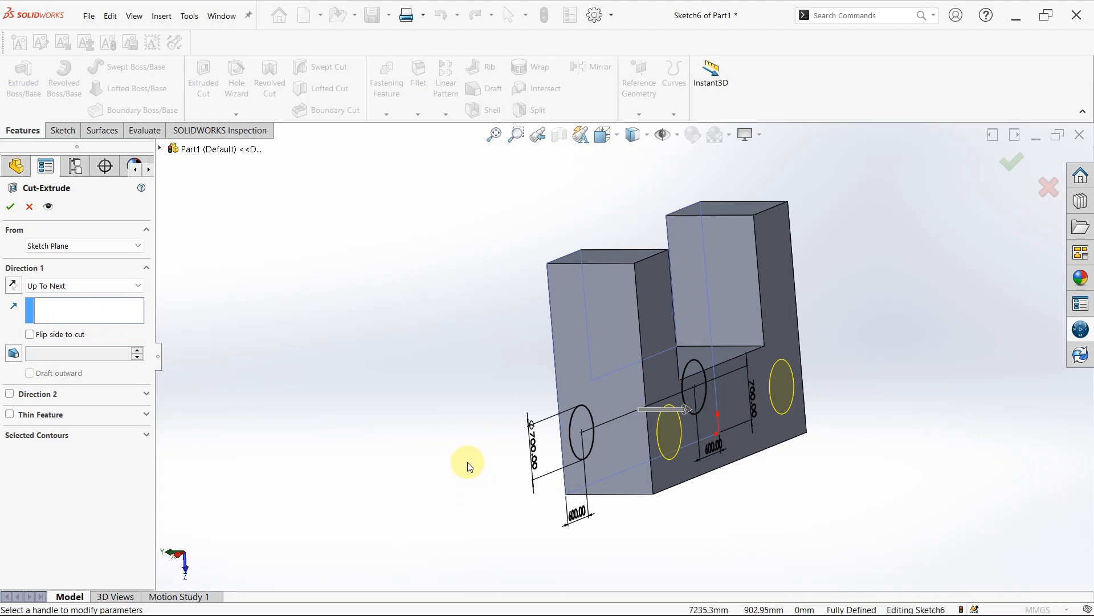
middle_drag(469, 466, 523, 464)
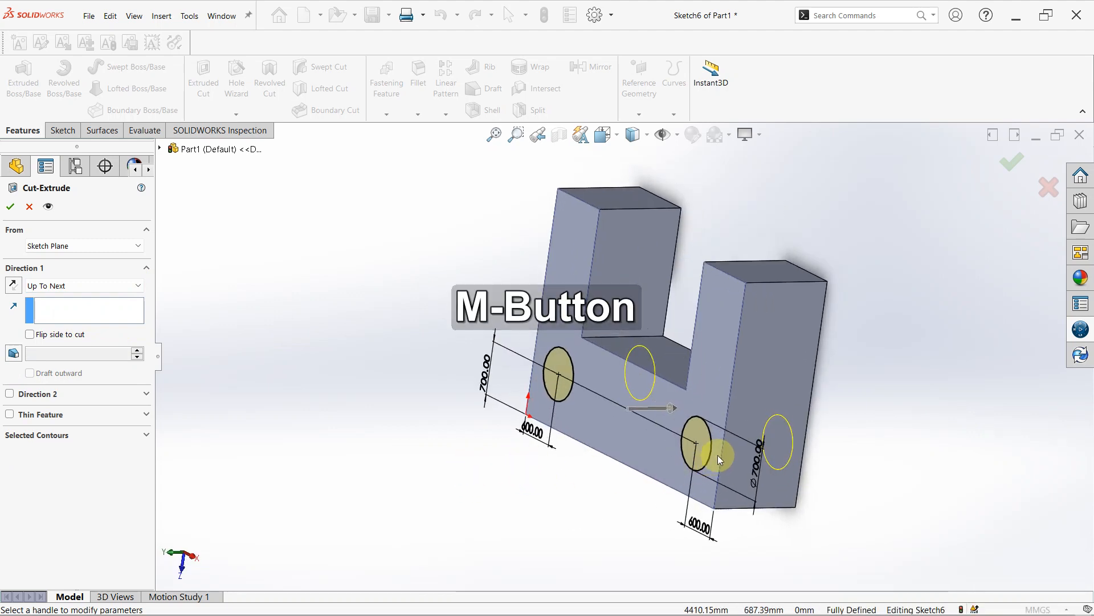
middle_drag(717, 455, 692, 447)
- Set the end condition to Up To Vertex, ending at the nearer leg's top corner on the face opposite the sketch
click(138, 284)
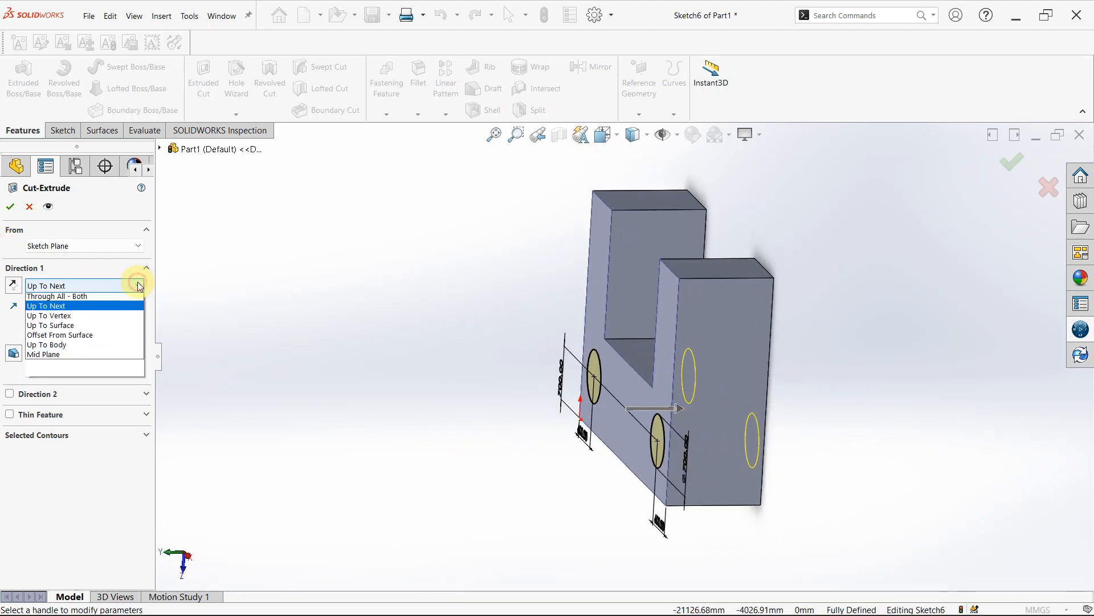
click(102, 339)
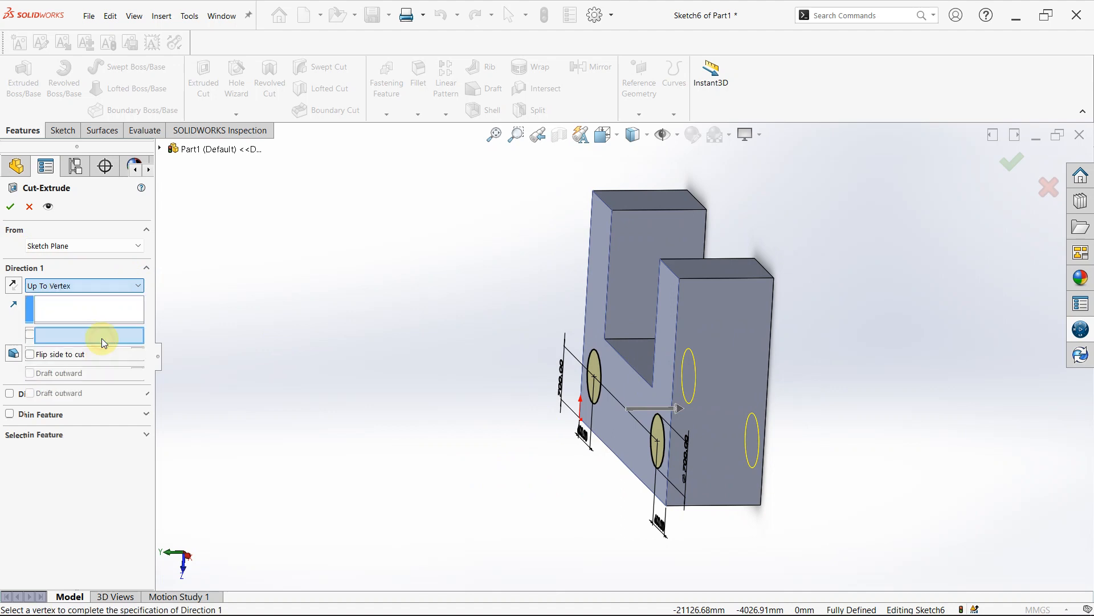
middle_drag(693, 389, 655, 418)
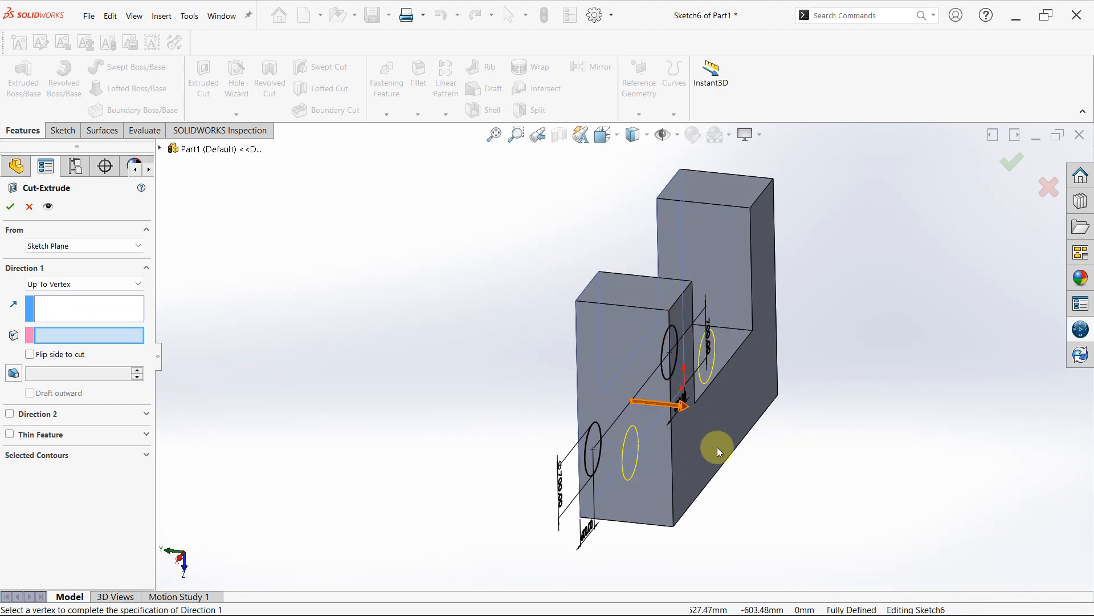
click(670, 311)
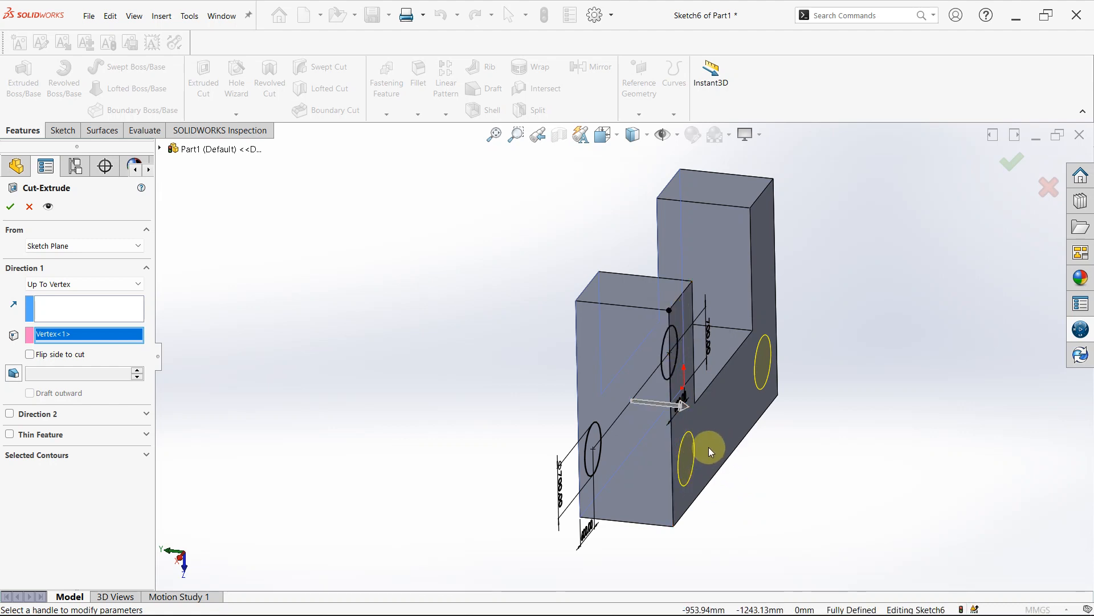
- Set the end condition to Up To Surface, ending at the U-shaped face opposite the sketch plane
click(136, 288)
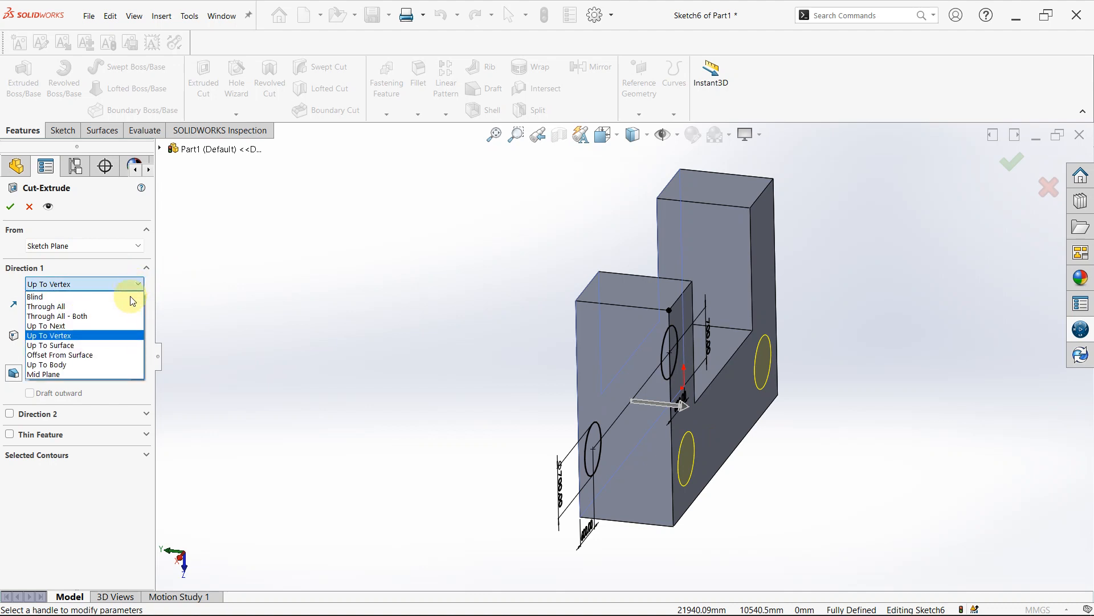
click(100, 348)
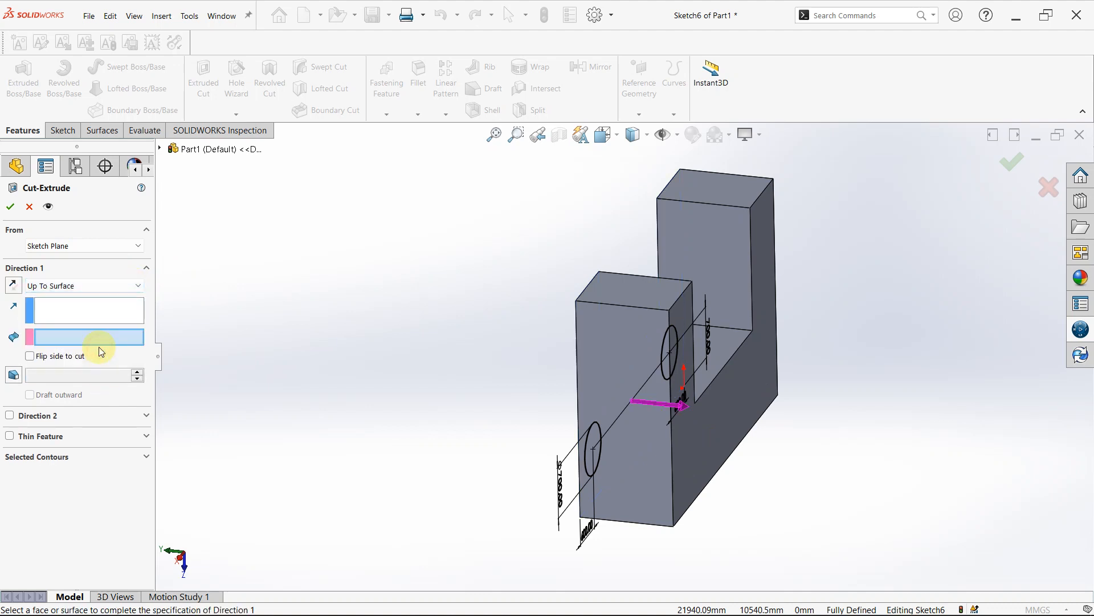
click(706, 429)
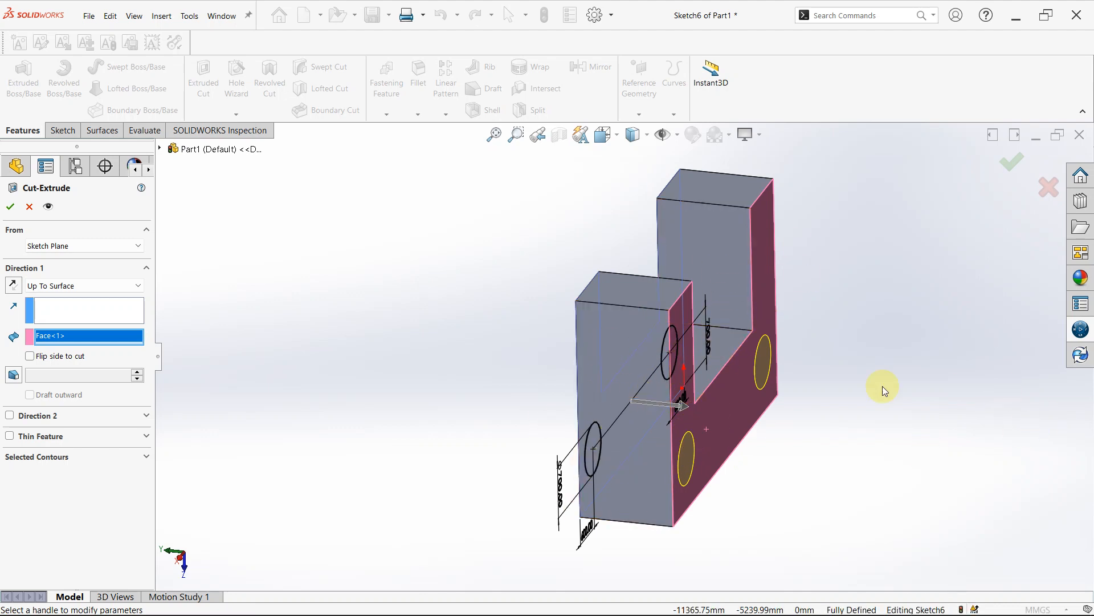
- Set the end condition to Offset From Surface, clearing the chosen face and reselecting the U-shaped face opposite the sketch
click(131, 287)
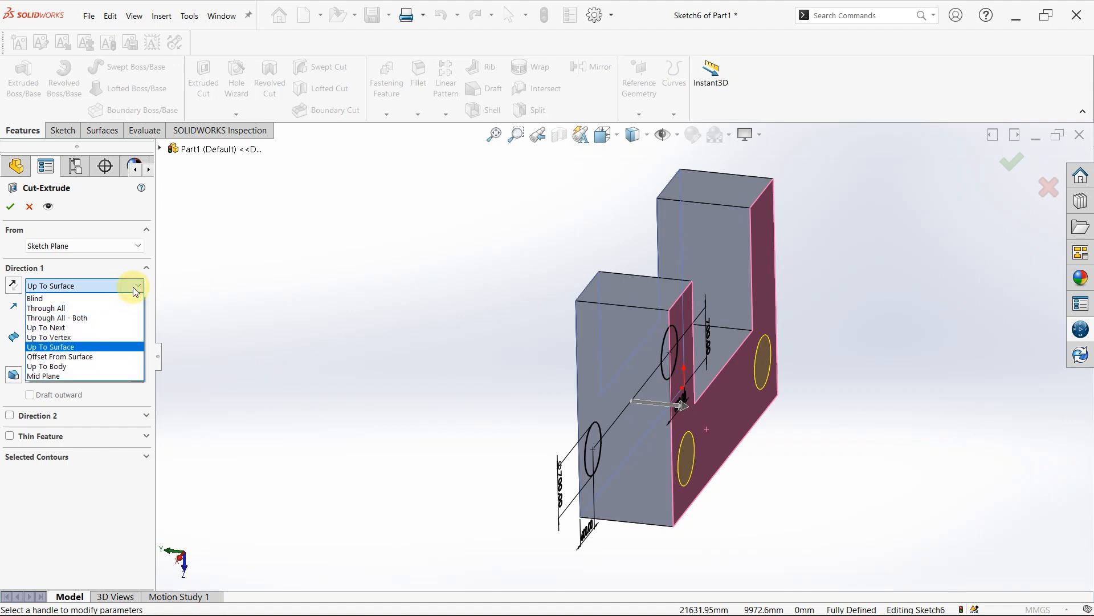
click(59, 357)
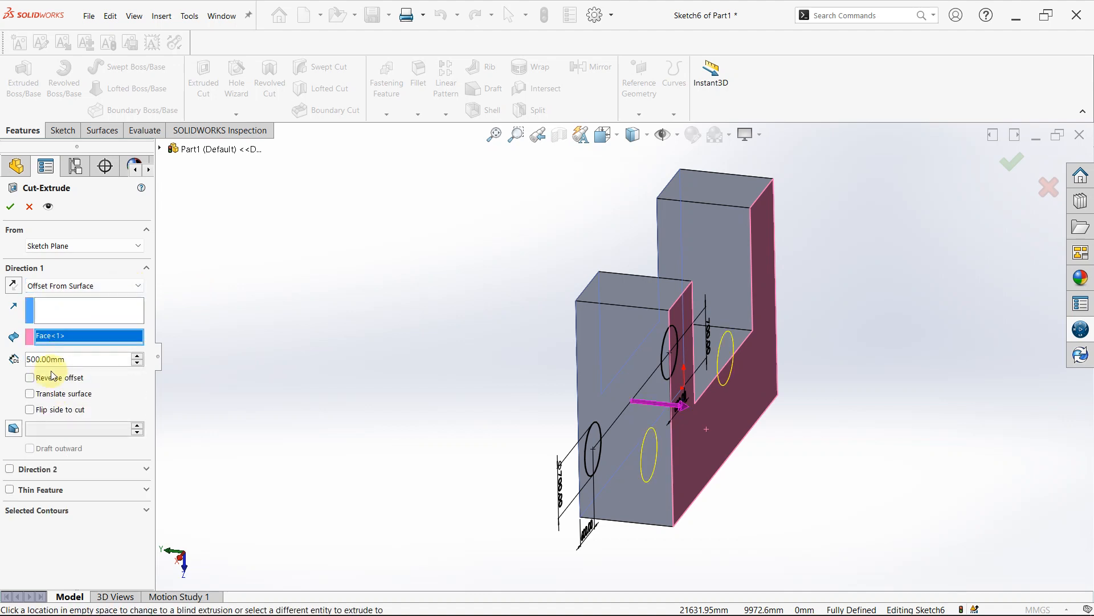
right_click(95, 338)
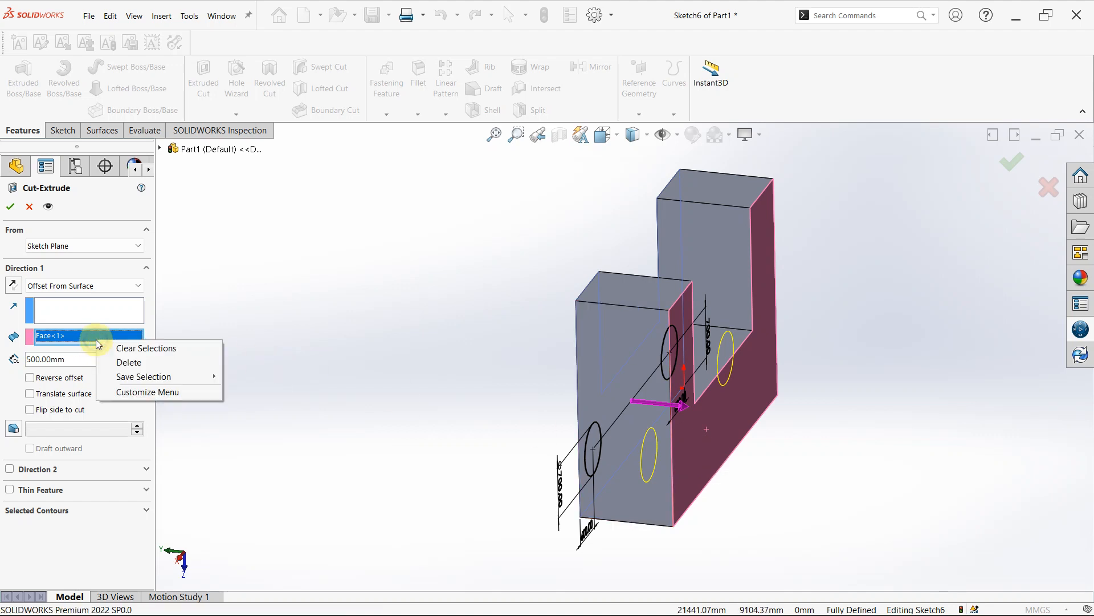
click(164, 352)
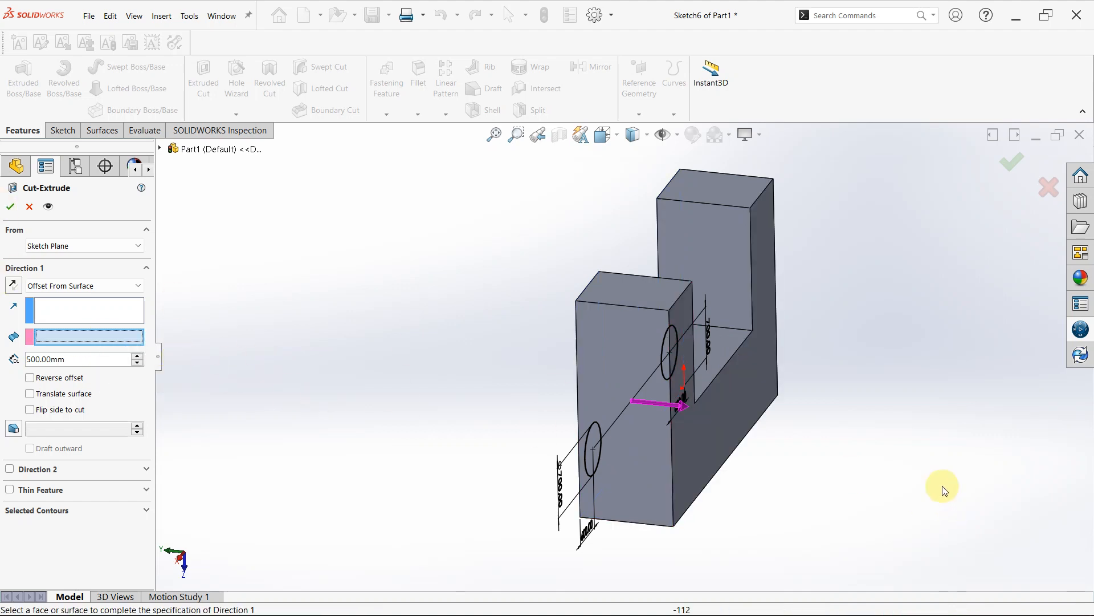
click(718, 415)
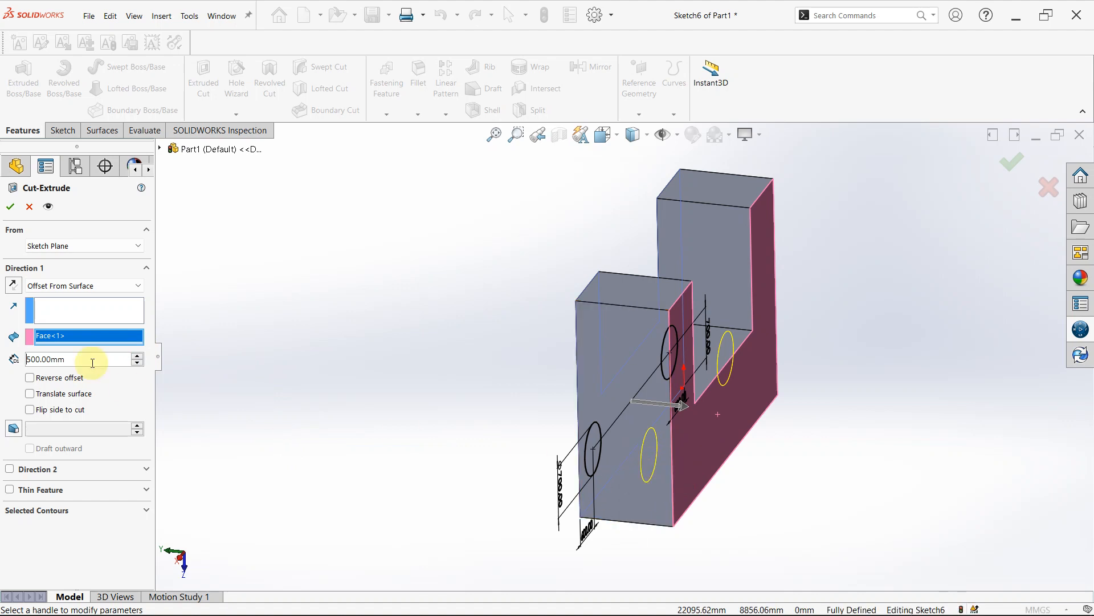
- Set the cut's offset distance from the selected face to 300 mm
drag(88, 362, 2, 357)
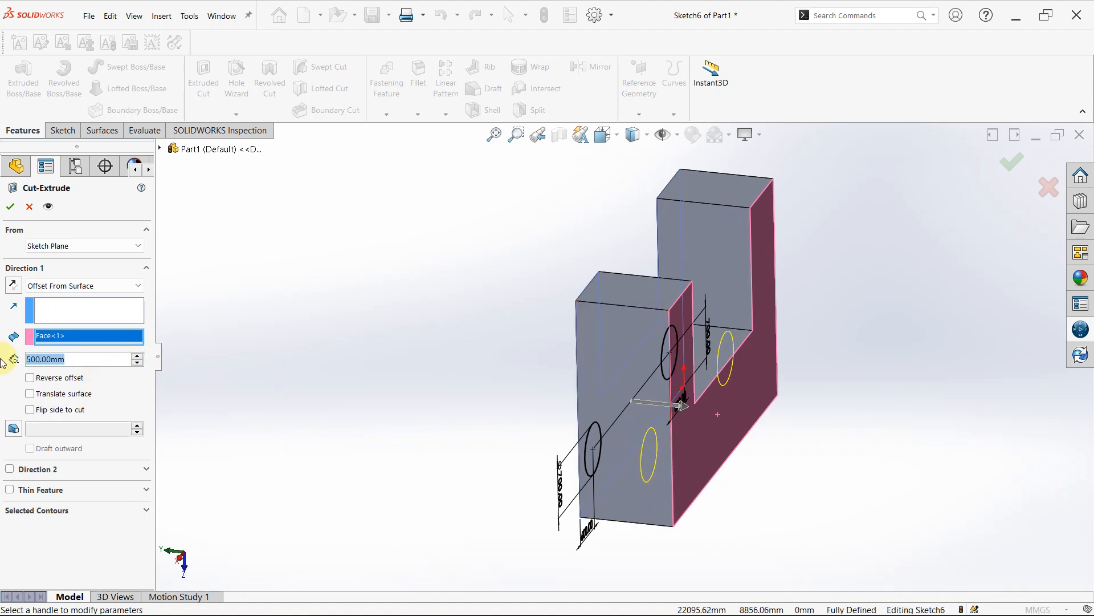
text(300)
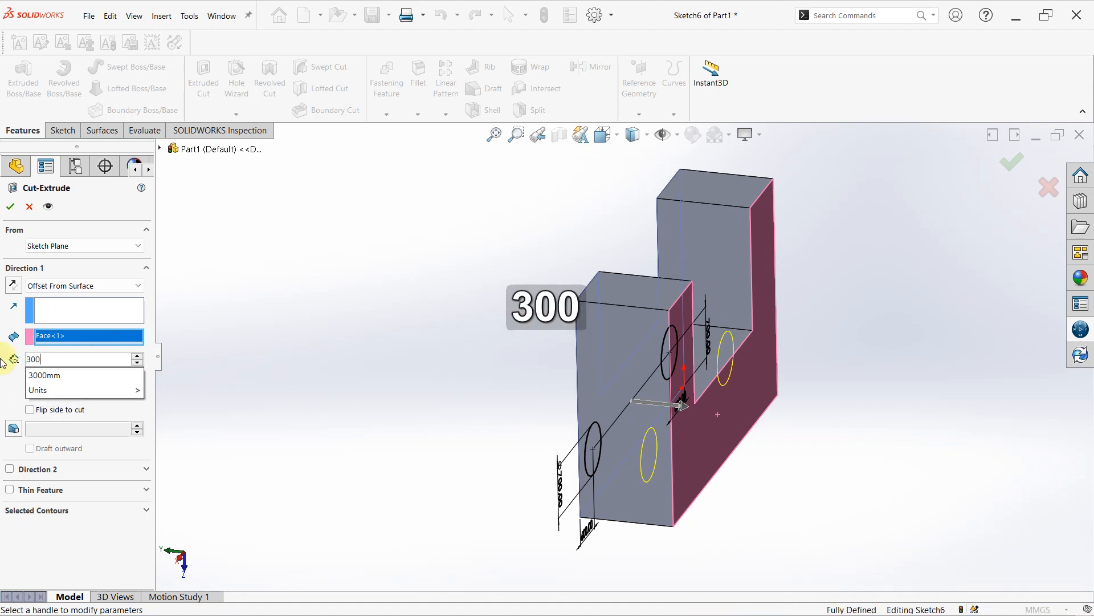
key(Return)
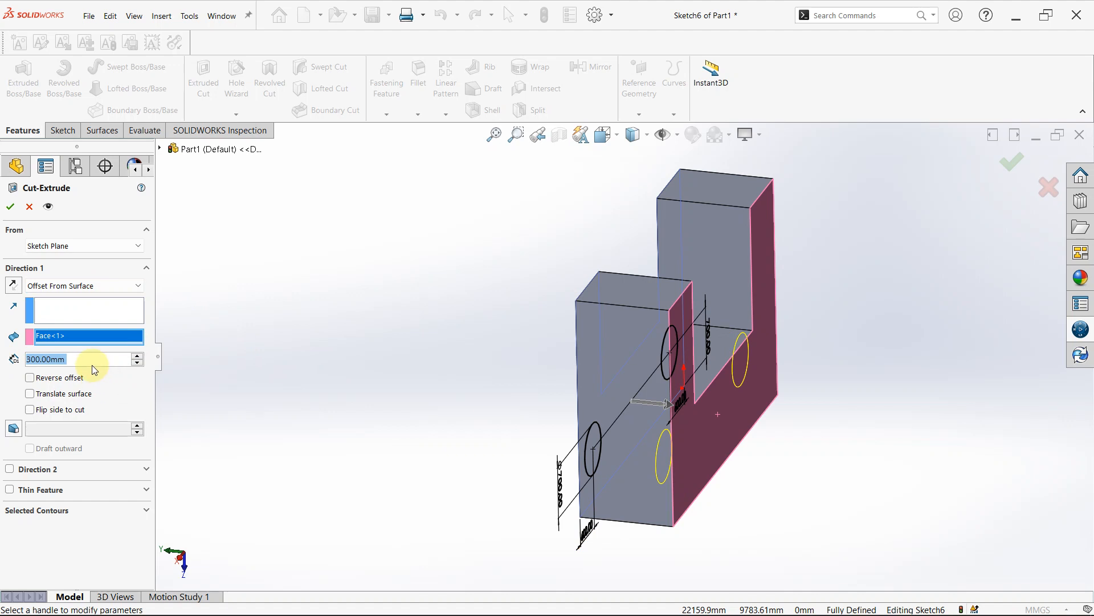
- Set the offset distance to 800 mm and reverse the offset to the outer side of the selected face
text(800)
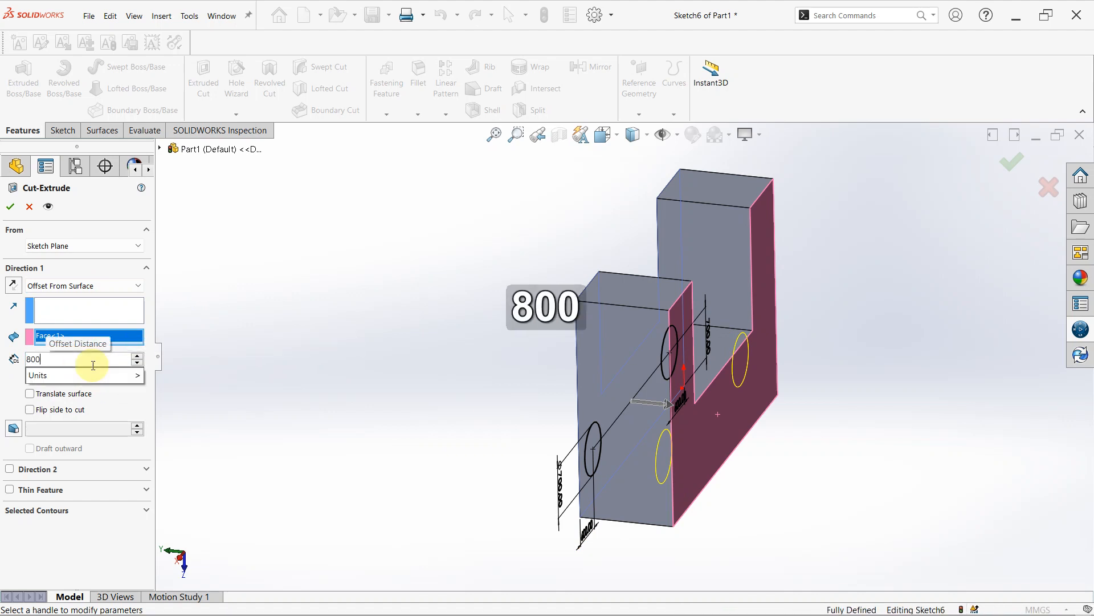
key(Return)
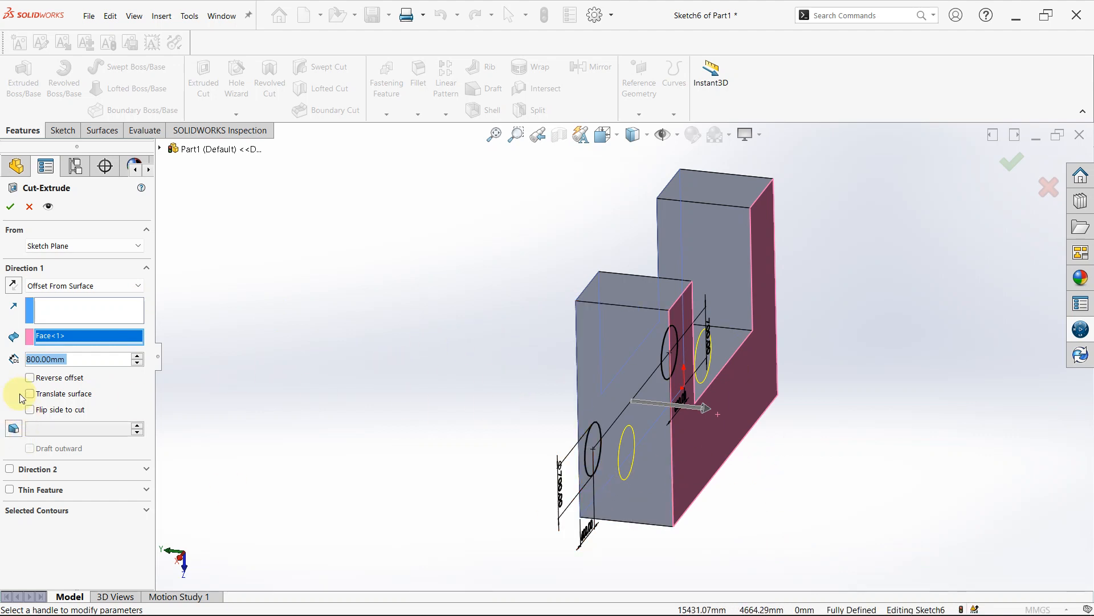
click(30, 378)
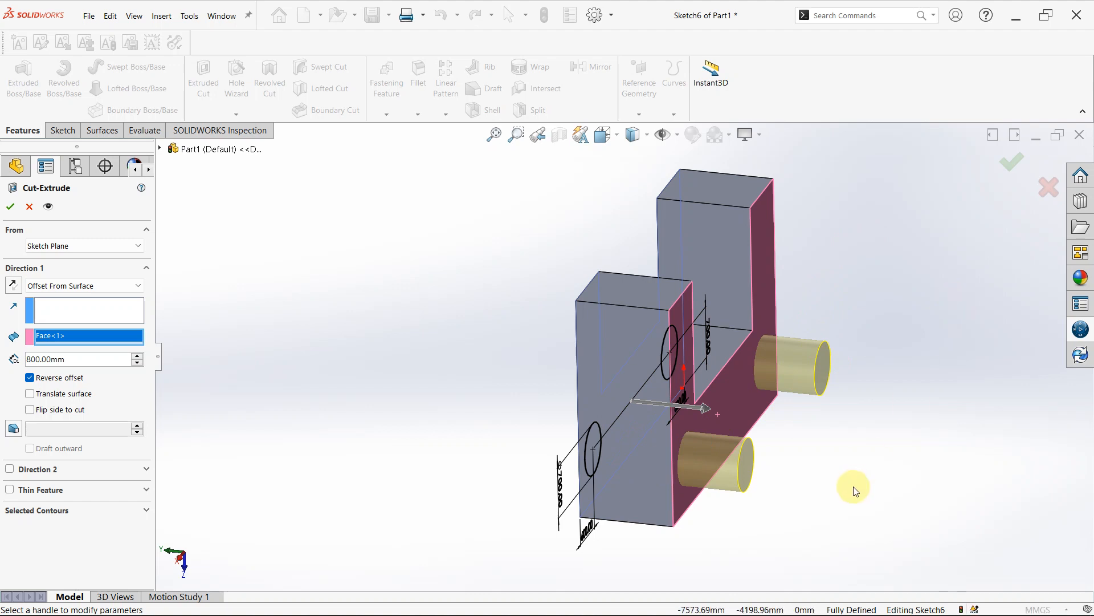
- Try Flip side to cut and the reversed cut direction, switching each back off after previewing it
click(30, 410)
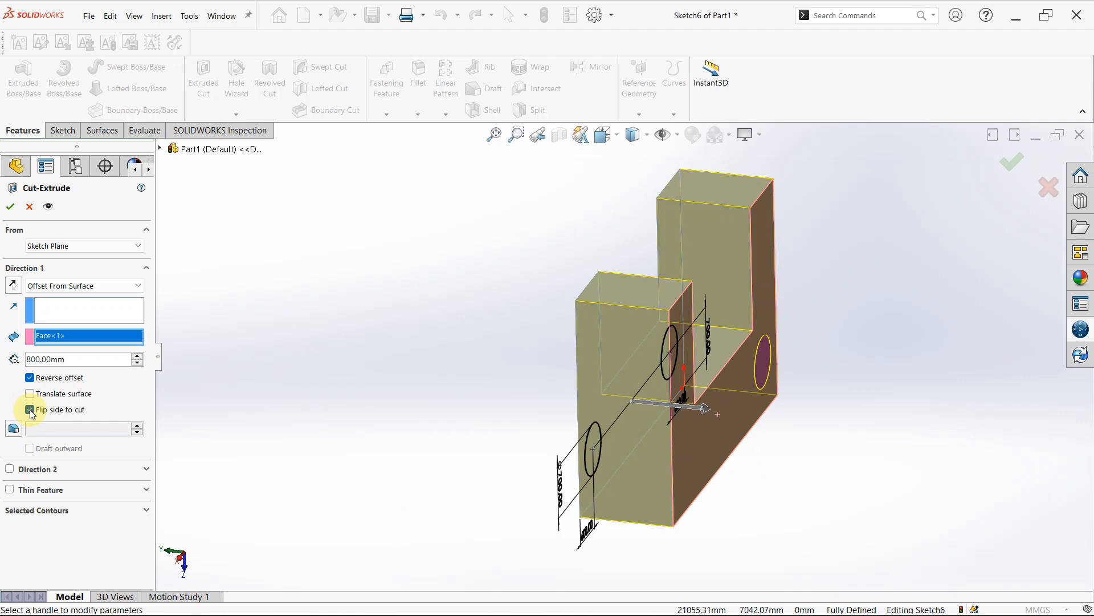
click(30, 409)
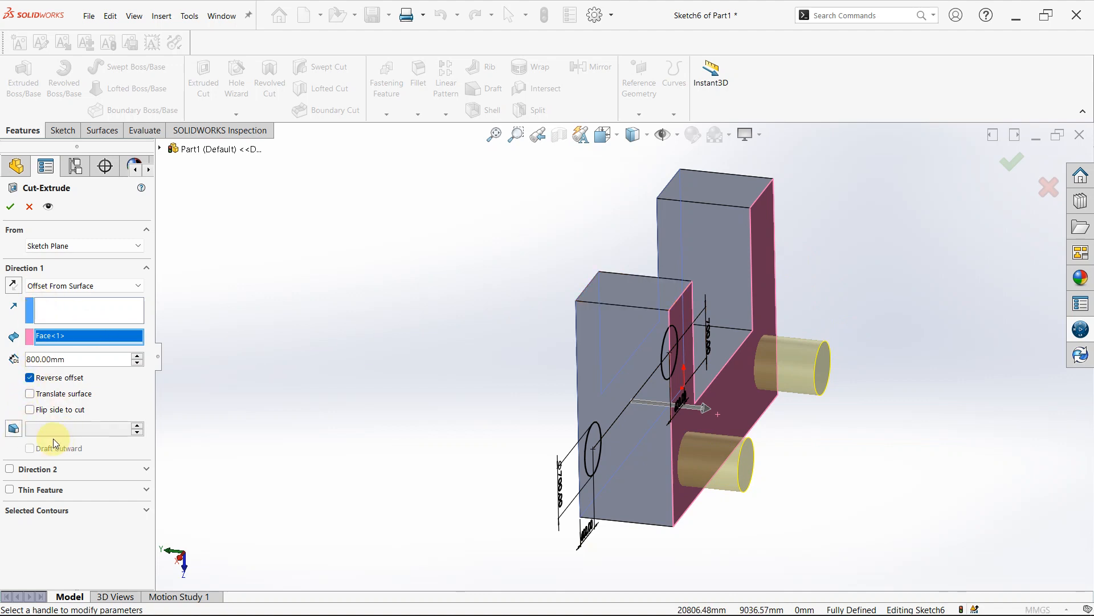
click(15, 285)
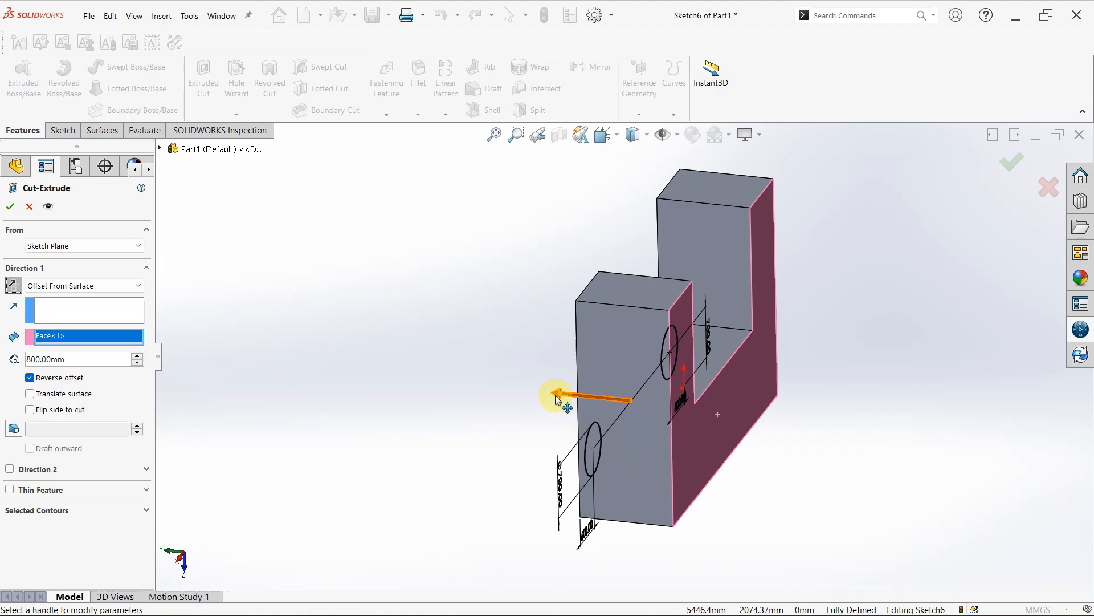
click(13, 287)
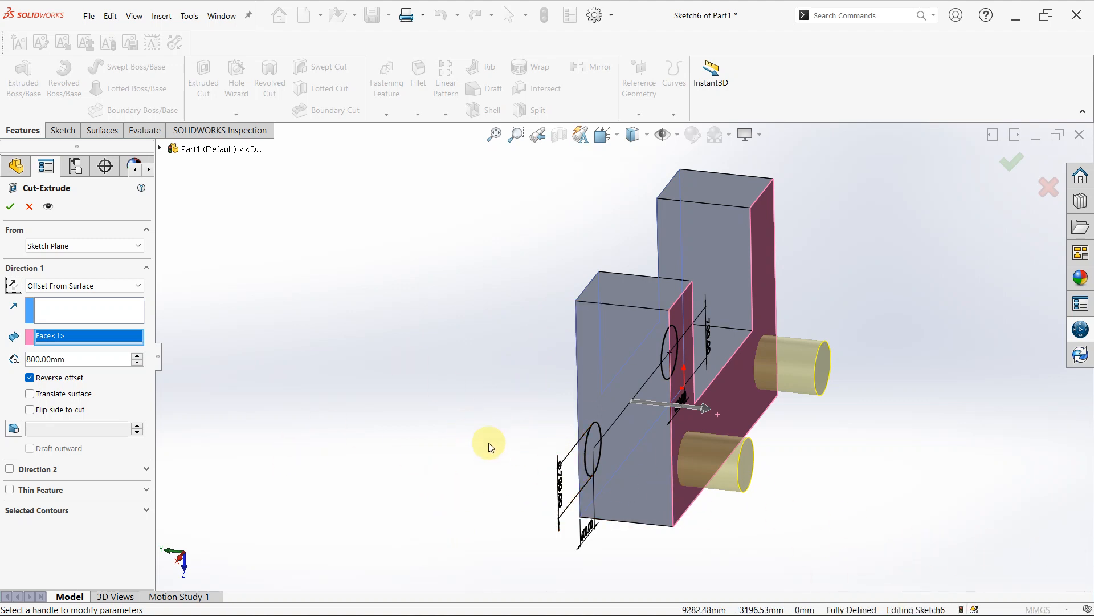
- Enable a Blind second direction and a One-Direction thin feature for the cut, and inspect the preview
click(9, 469)
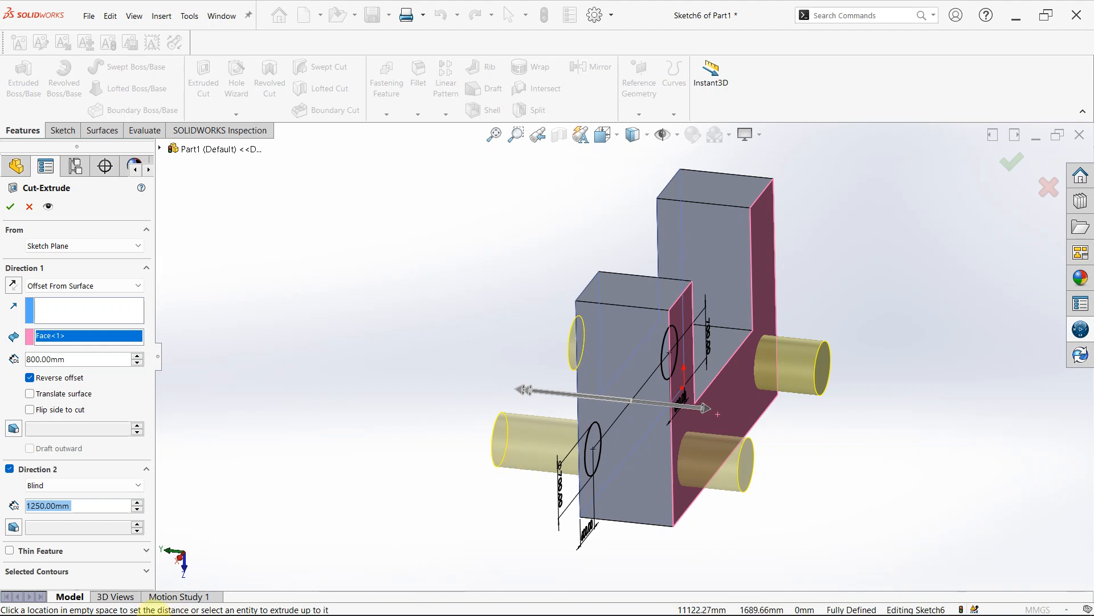
click(11, 551)
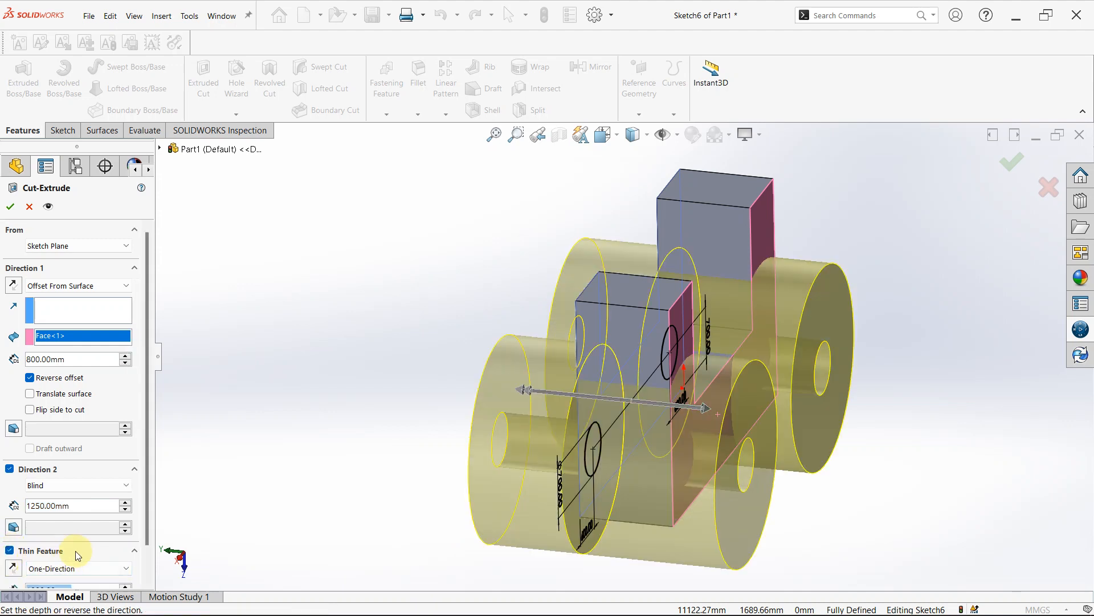
scroll(700, 415, up, 2)
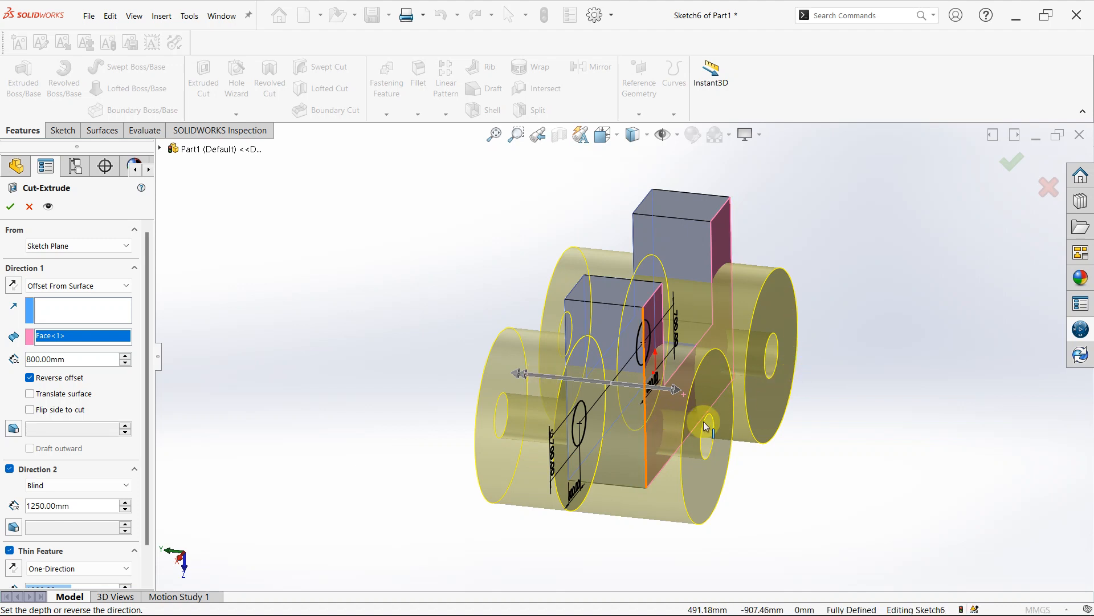
scroll(711, 419, down, 1)
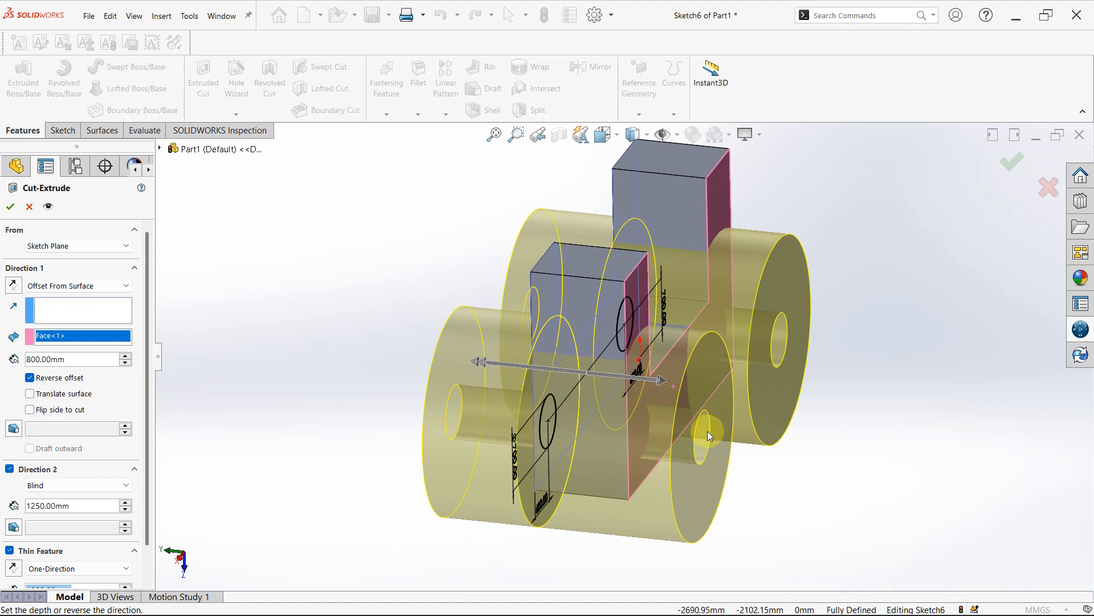
- Set the cut's One-Direction thin feature thickness to 100 mm and inspect the resulting ring-shaped preview
scroll(687, 431, up, 1)
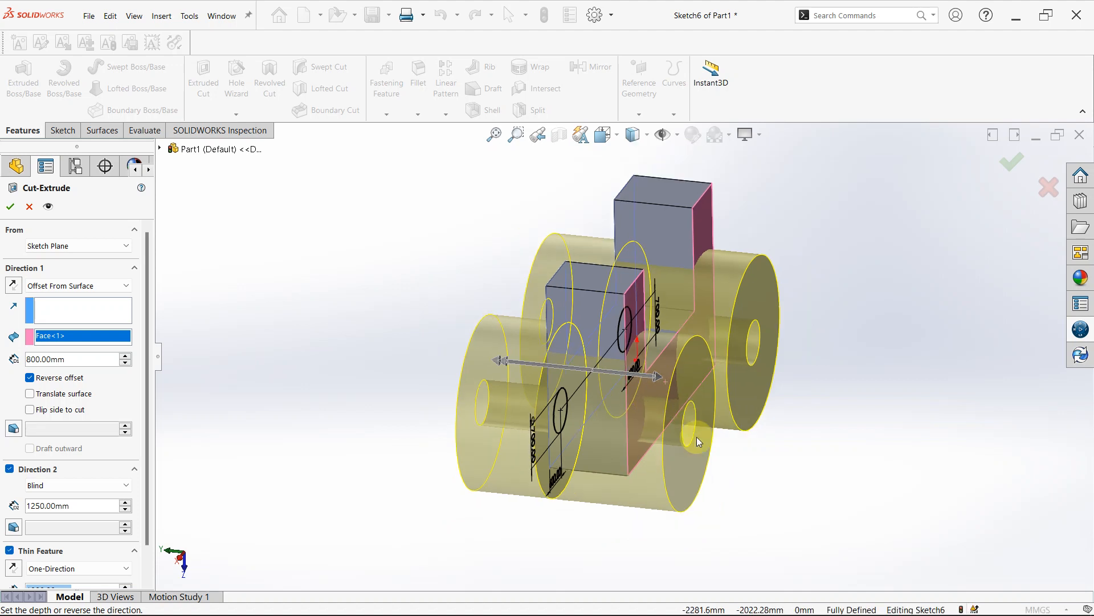
scroll(56, 537, down, 1)
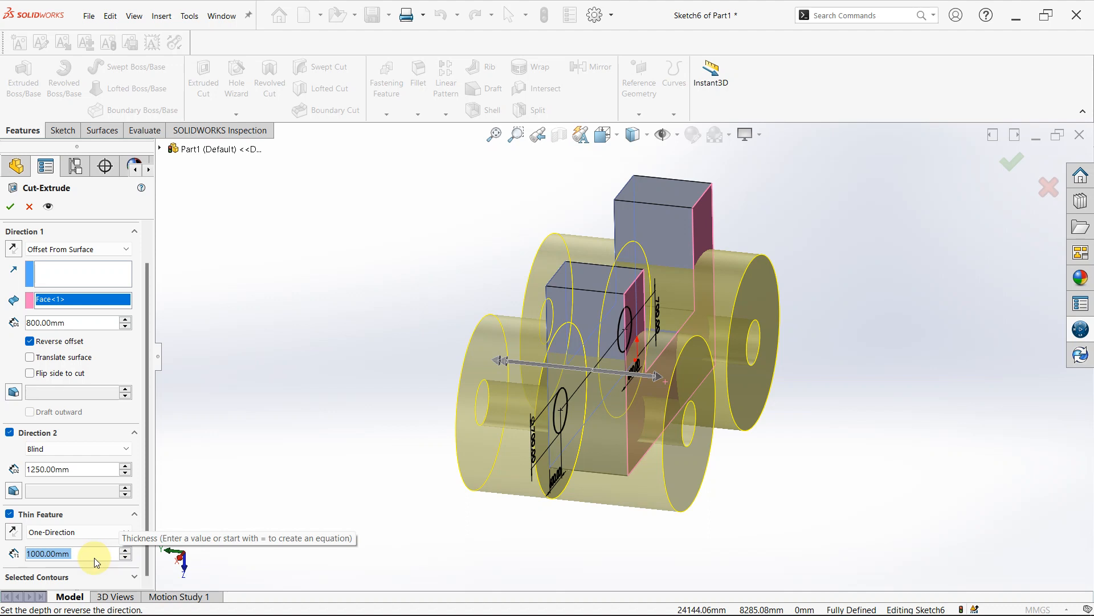
text(100)
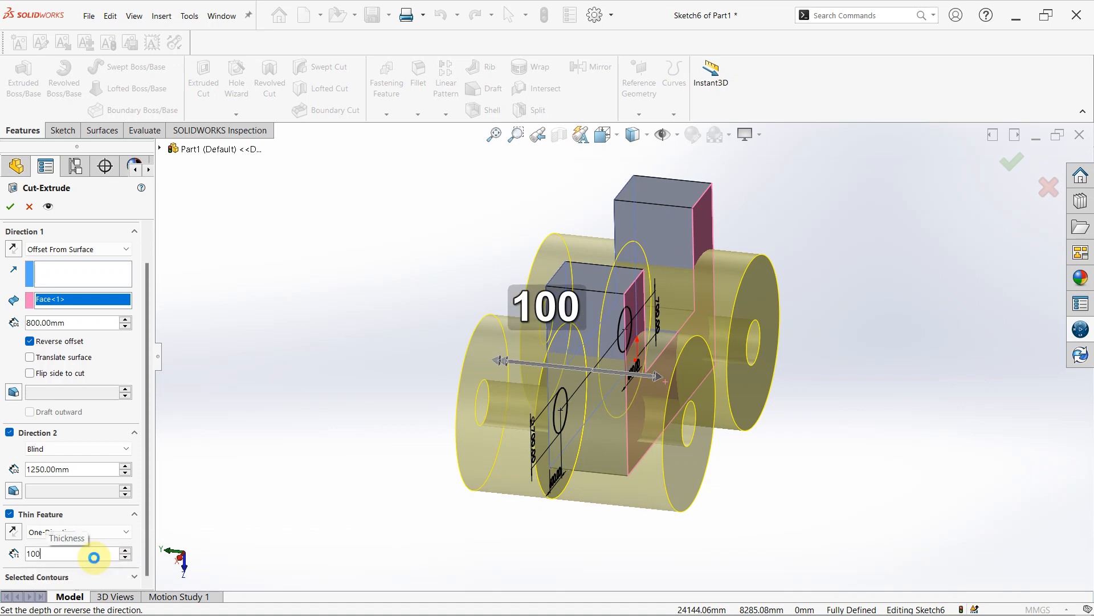
key(Return)
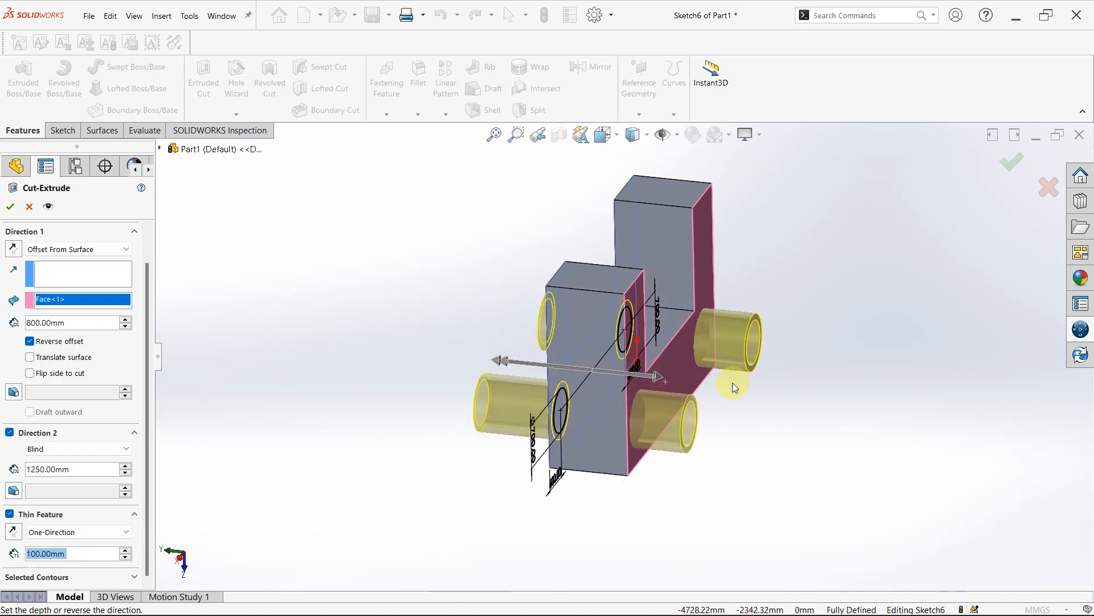
middle_drag(733, 382, 656, 383)
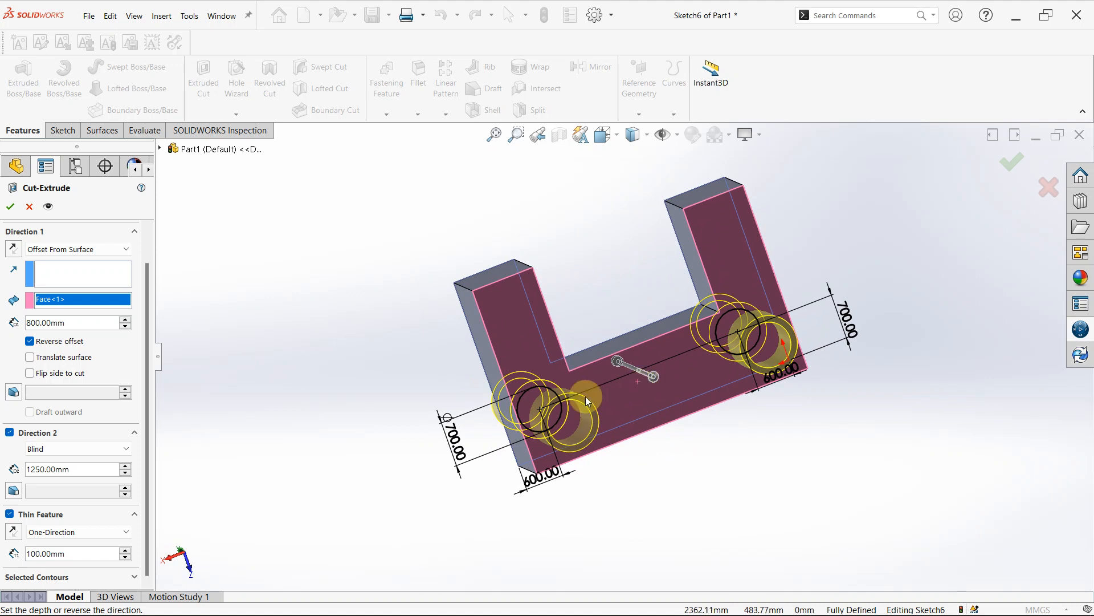
scroll(550, 409, down, 3)
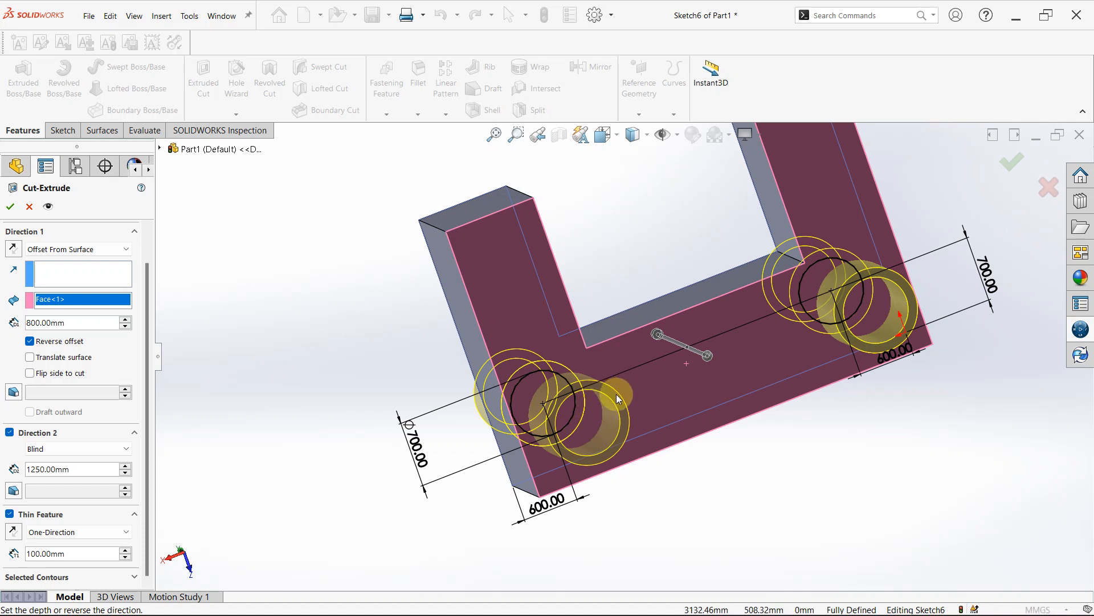
- Preview the Mid-Plane and Two-Direction thin feature types for the cut, then return to One-Direction
click(123, 533)
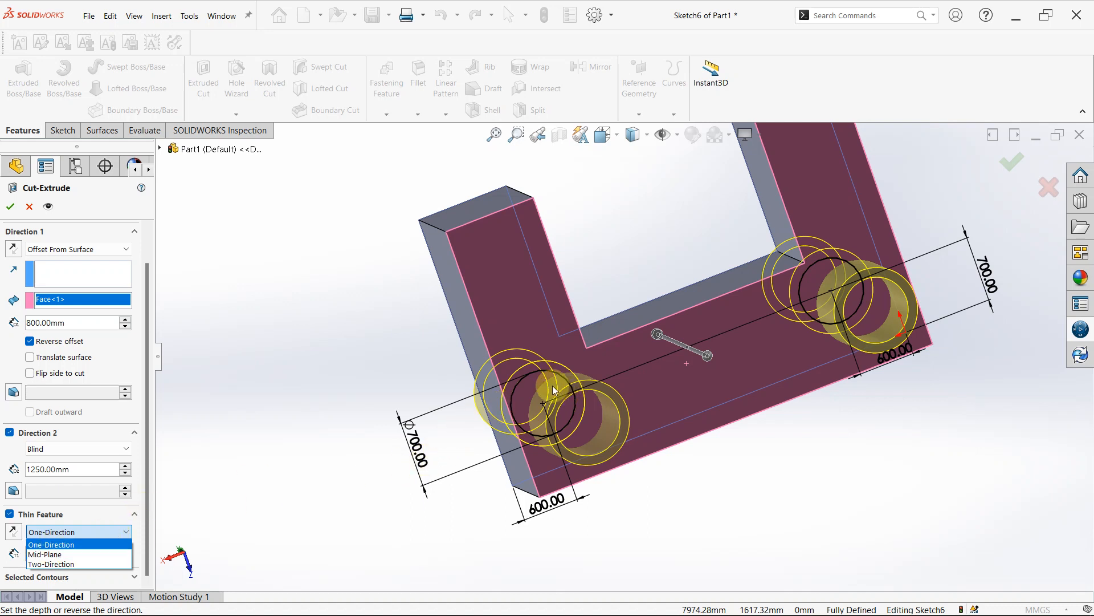
scroll(573, 421, down, 1)
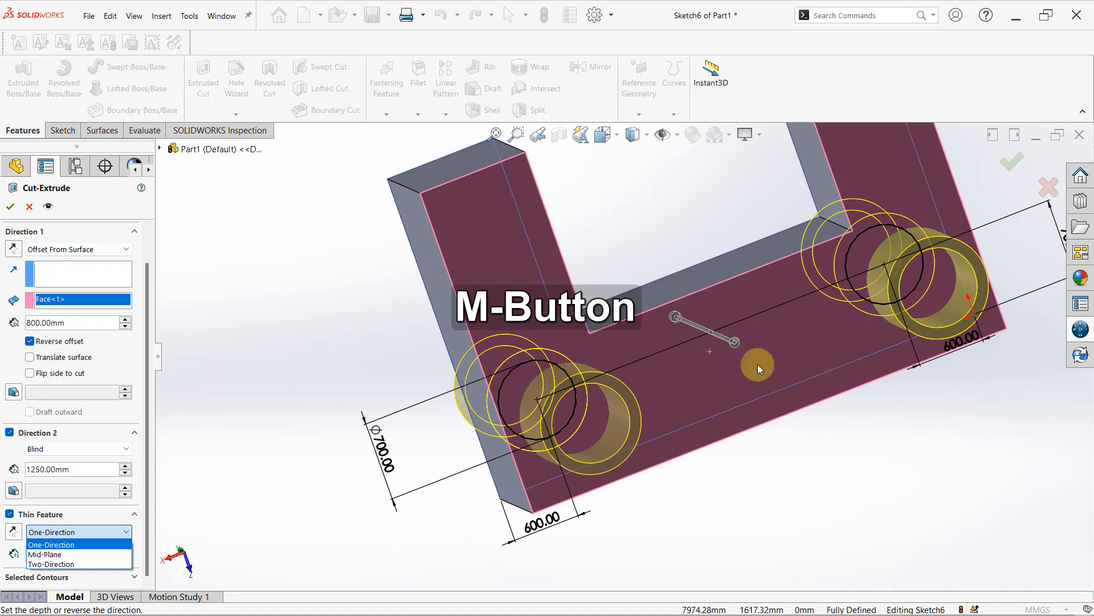
scroll(779, 365, up, 2)
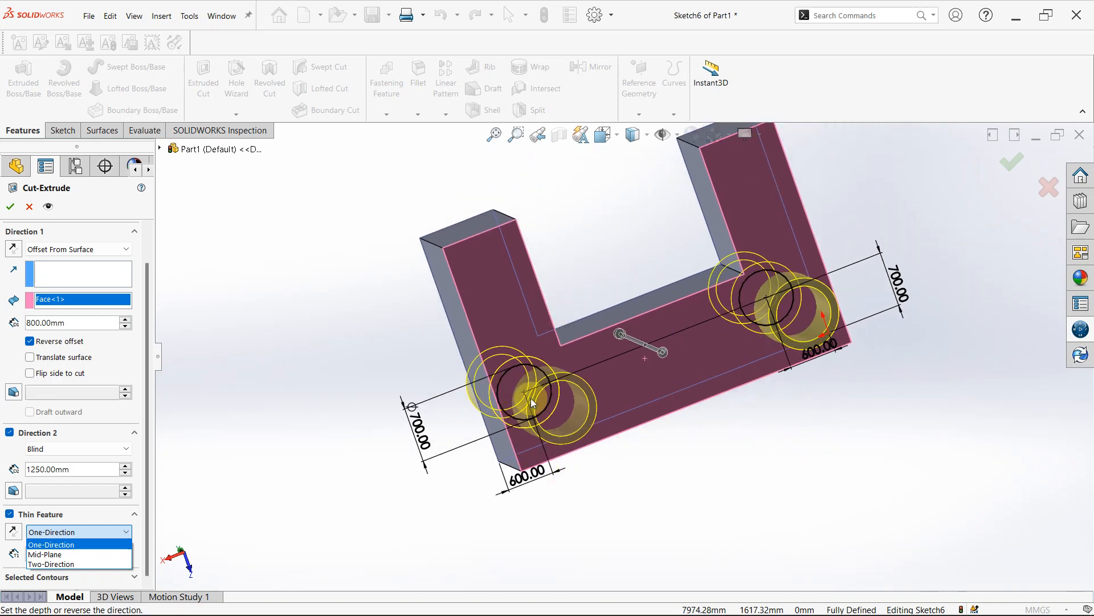
click(72, 554)
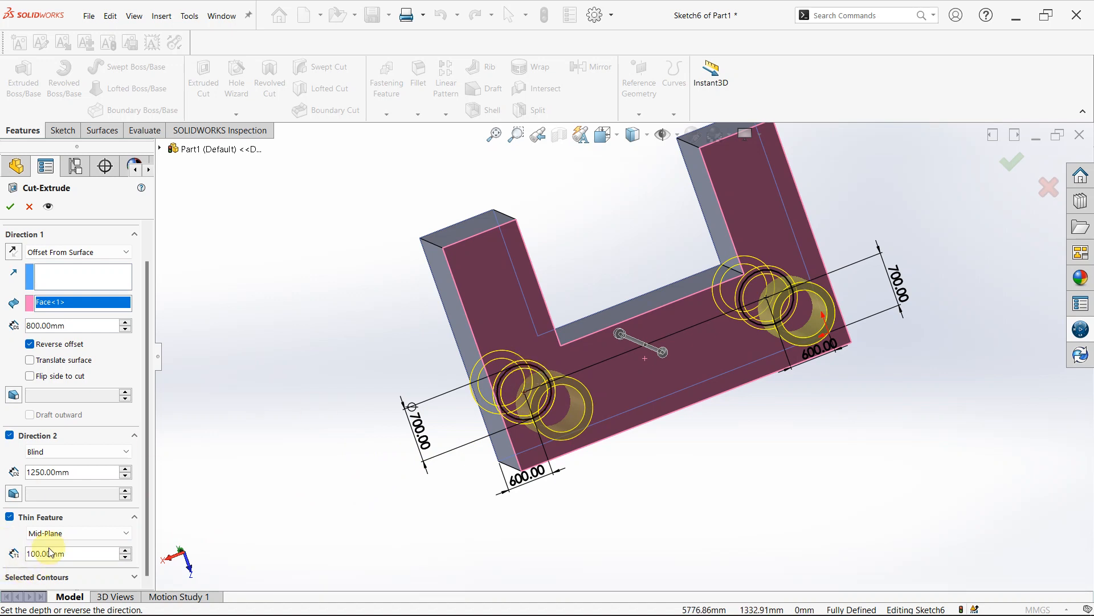
click(58, 534)
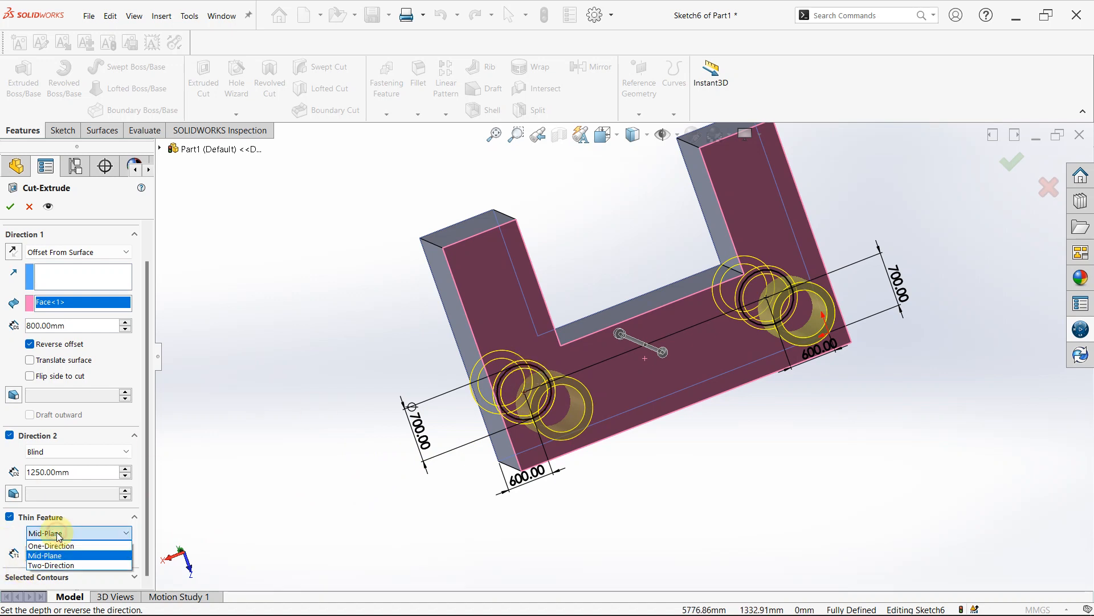
click(63, 564)
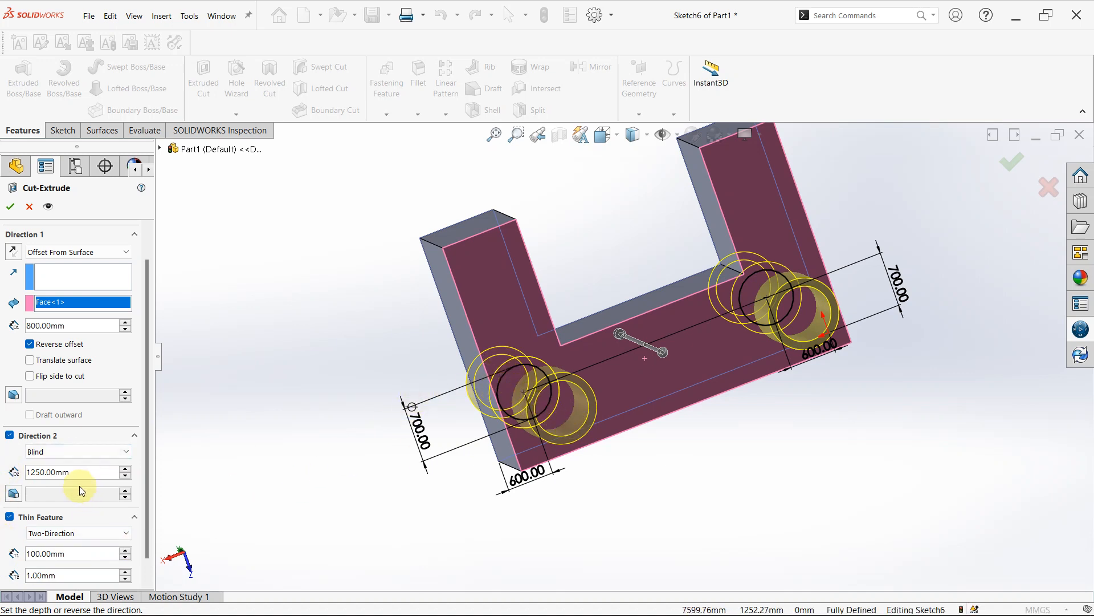
click(109, 533)
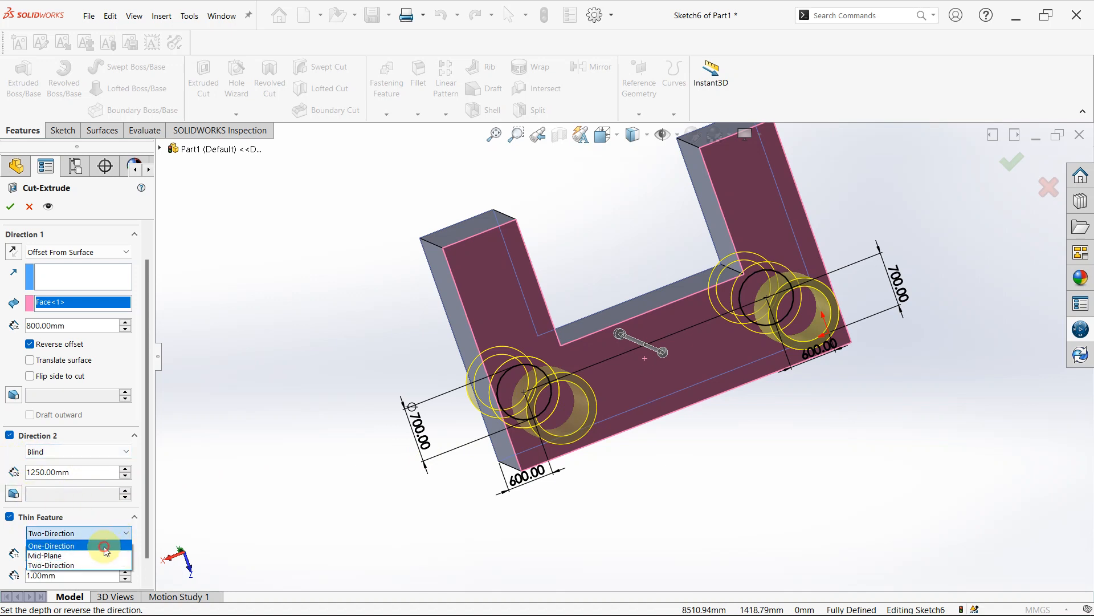
click(104, 546)
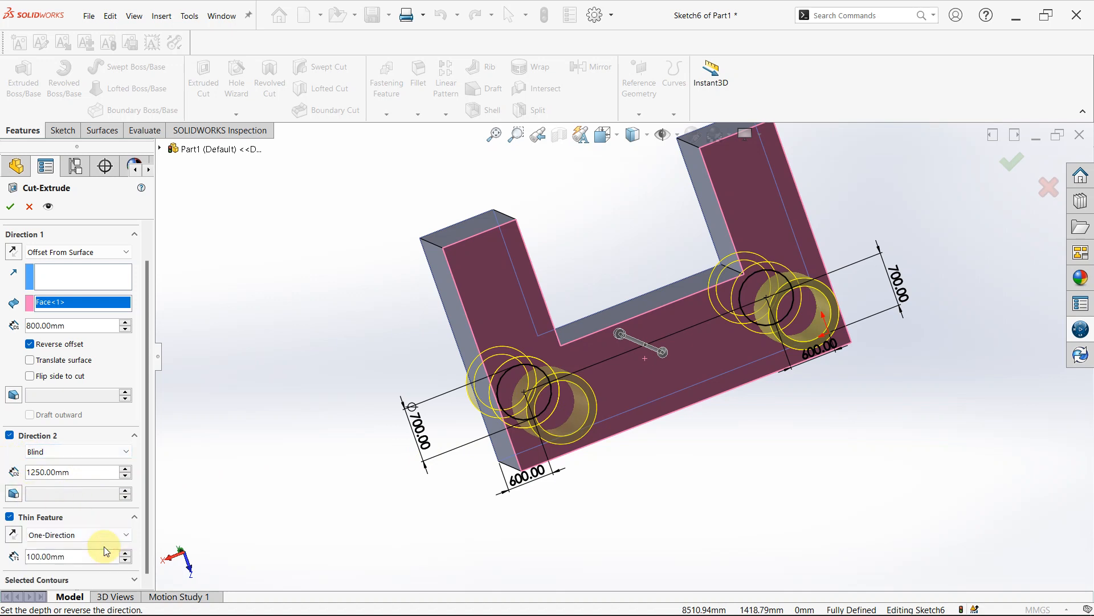
- Turn off the thin feature and the second direction, and accept the two-circle cut through the block
click(10, 517)
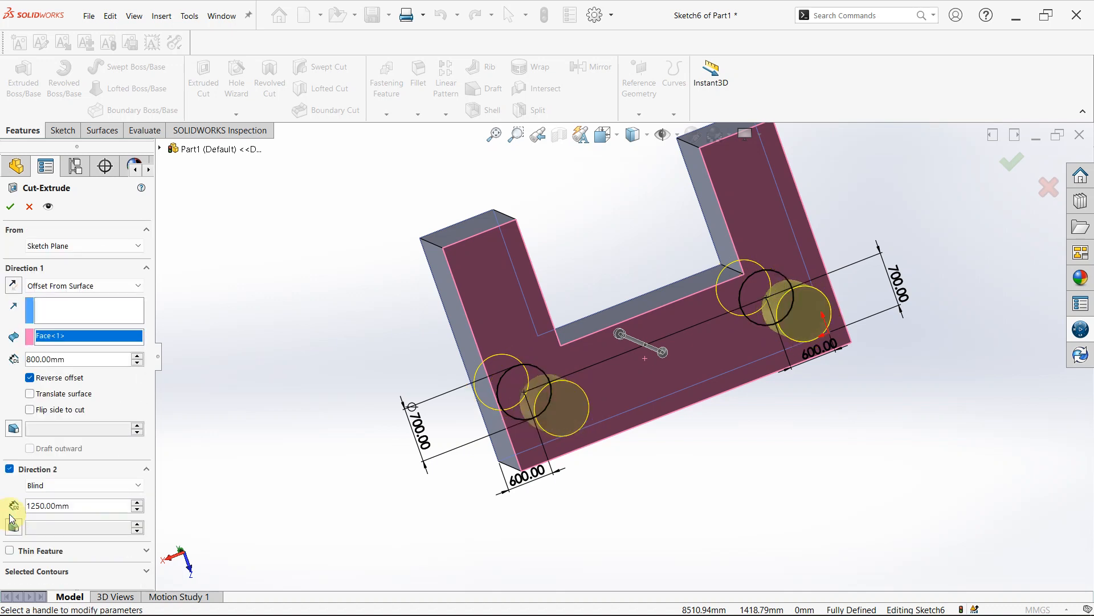
click(9, 468)
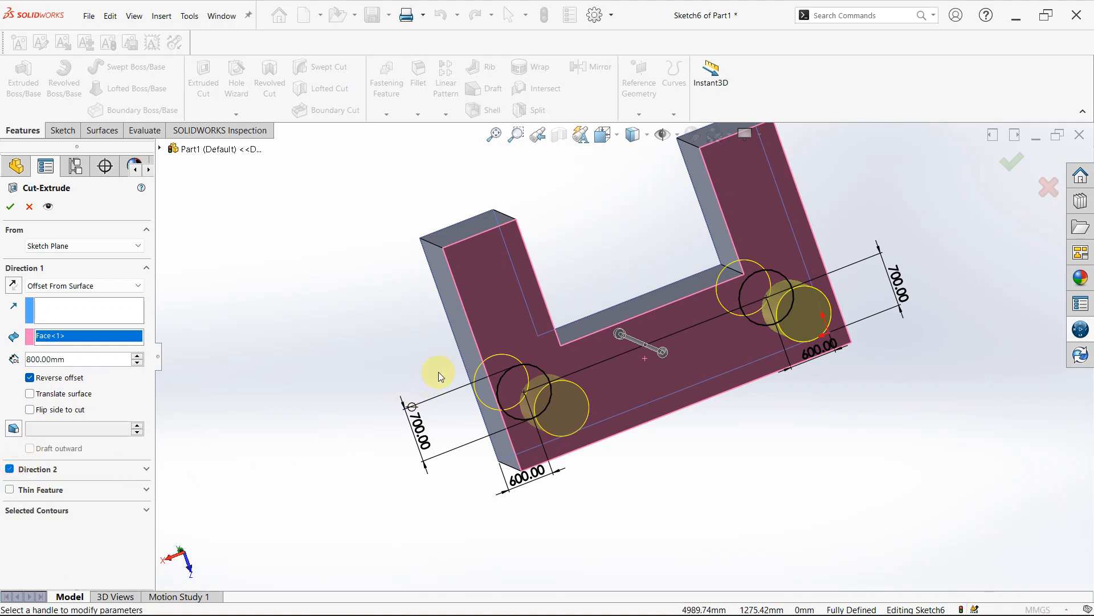
click(13, 210)
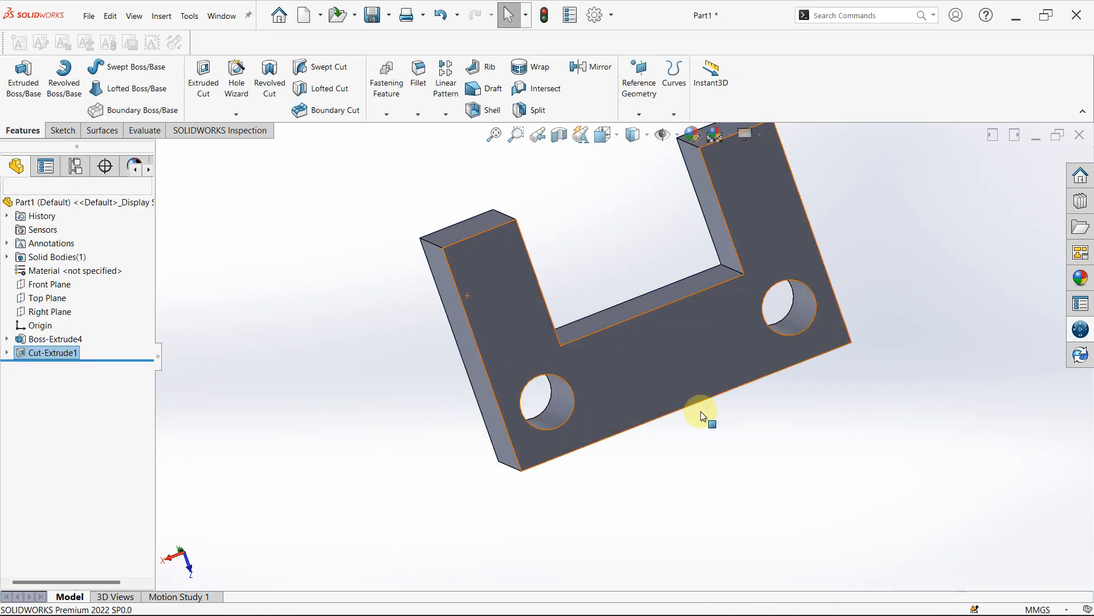
- Inspect the two holes in the U-shaped block and orient the view normal to the face containing them
click(764, 538)
scroll(761, 273, down, 1)
middle_drag(760, 269, 665, 422)
click(665, 420)
click(767, 387)
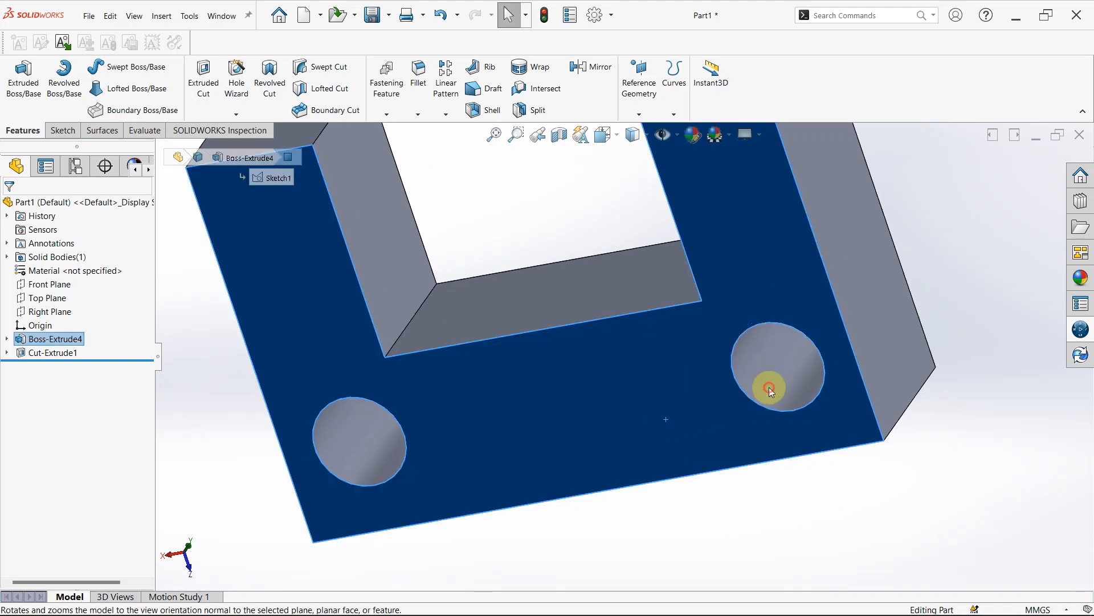
click(710, 440)
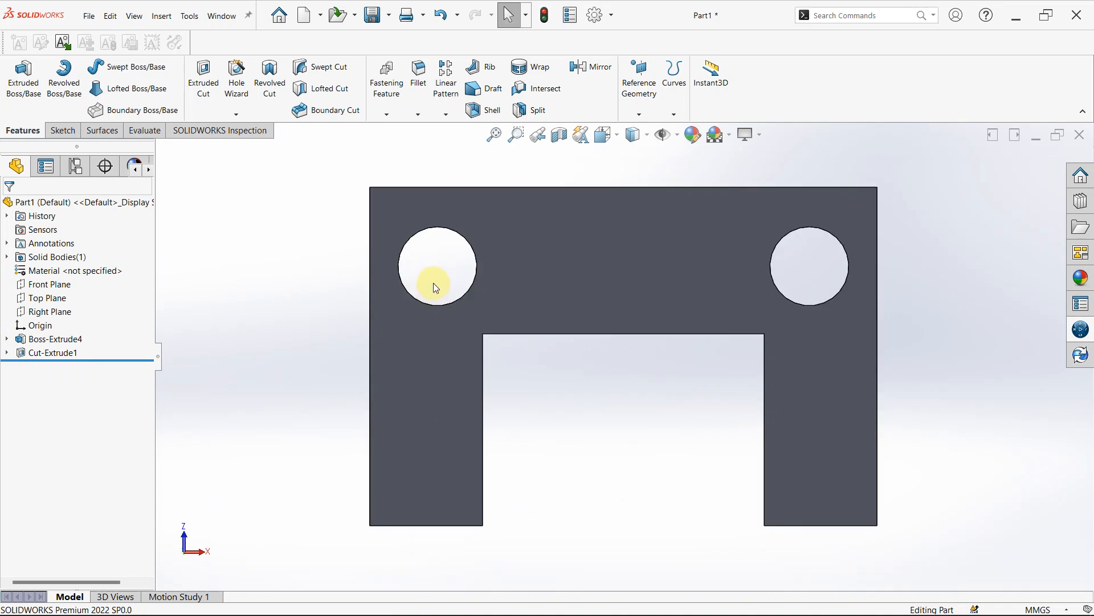
- Reopen the two-hole cut's definition, review its Selected Contours and Direction 2 options, and accept it
click(65, 355)
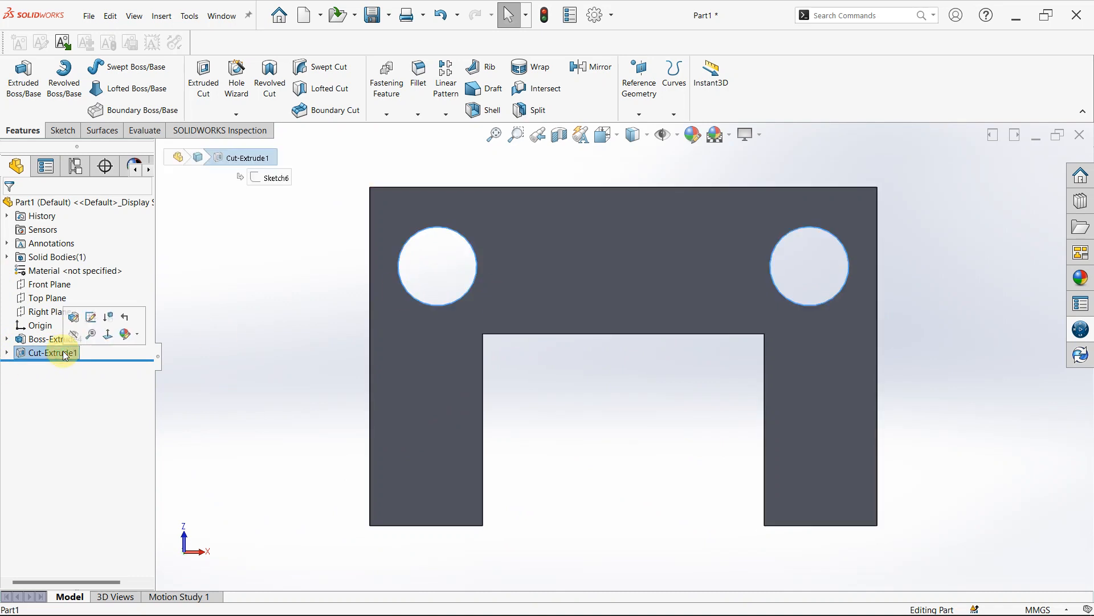
click(74, 317)
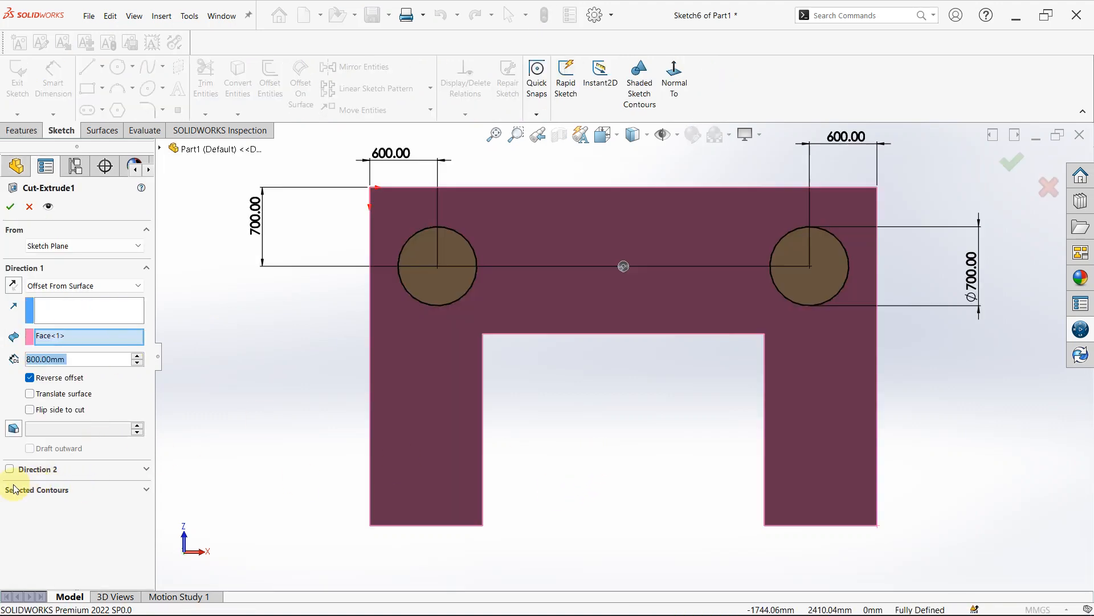
click(147, 488)
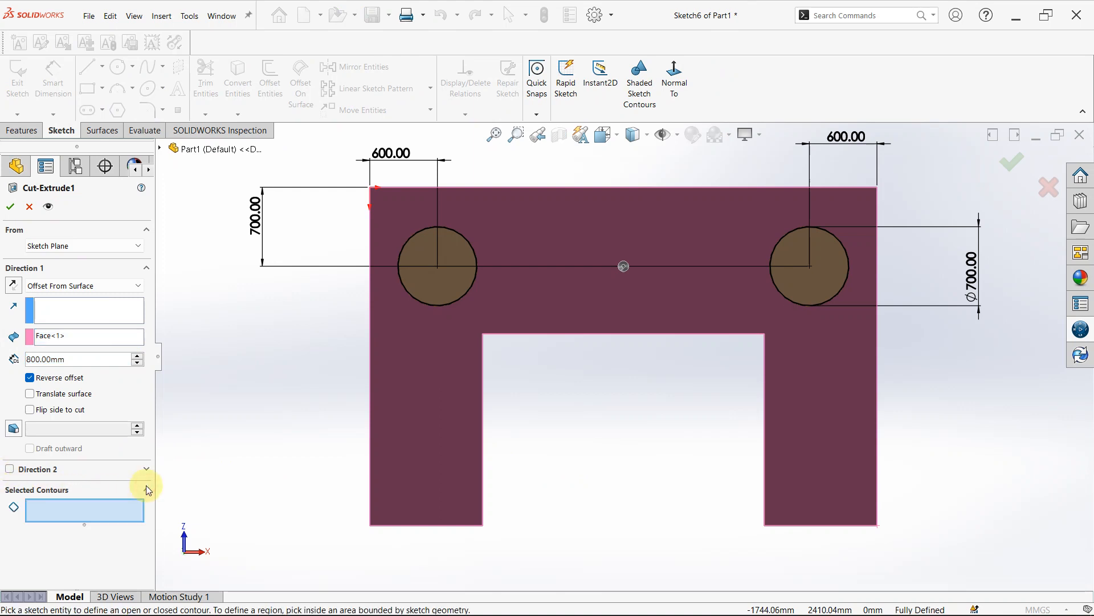
click(146, 485)
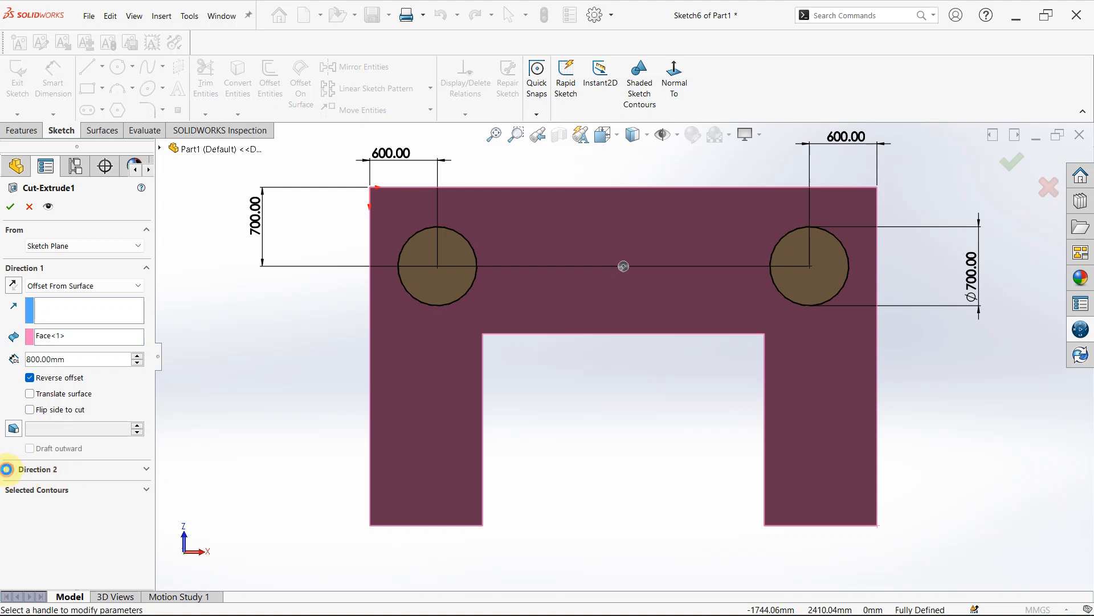
click(9, 468)
click(9, 469)
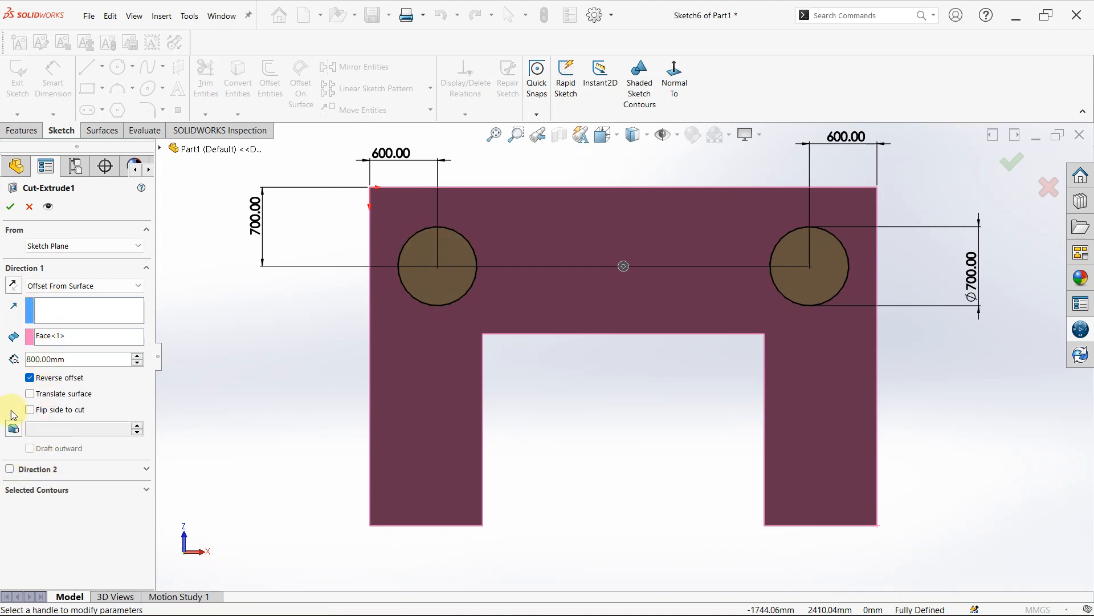
click(10, 206)
click(441, 412)
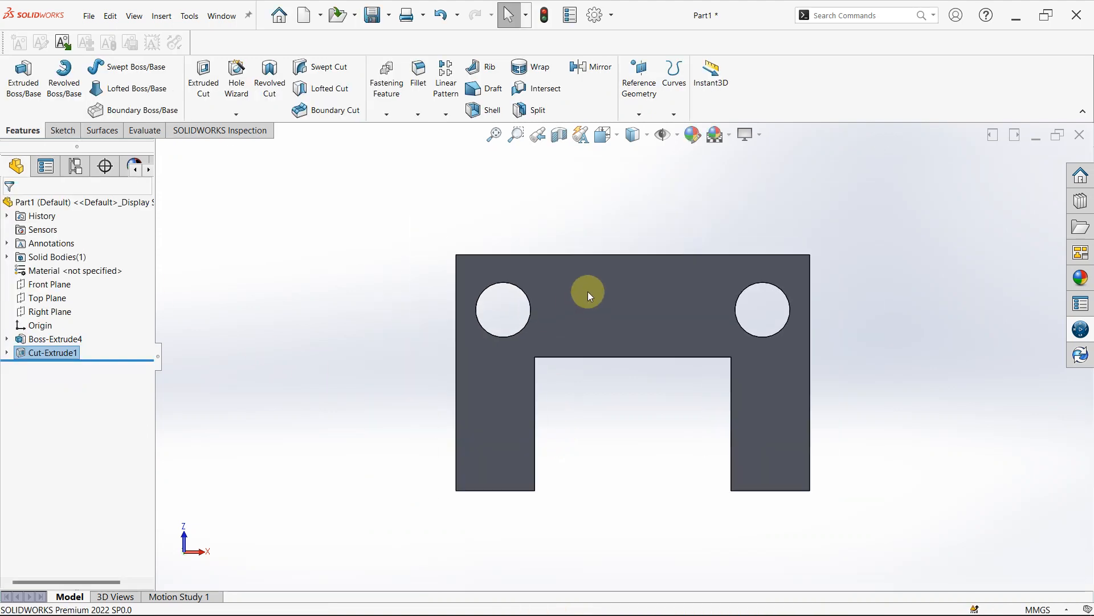
middle_drag(648, 422, 683, 213)
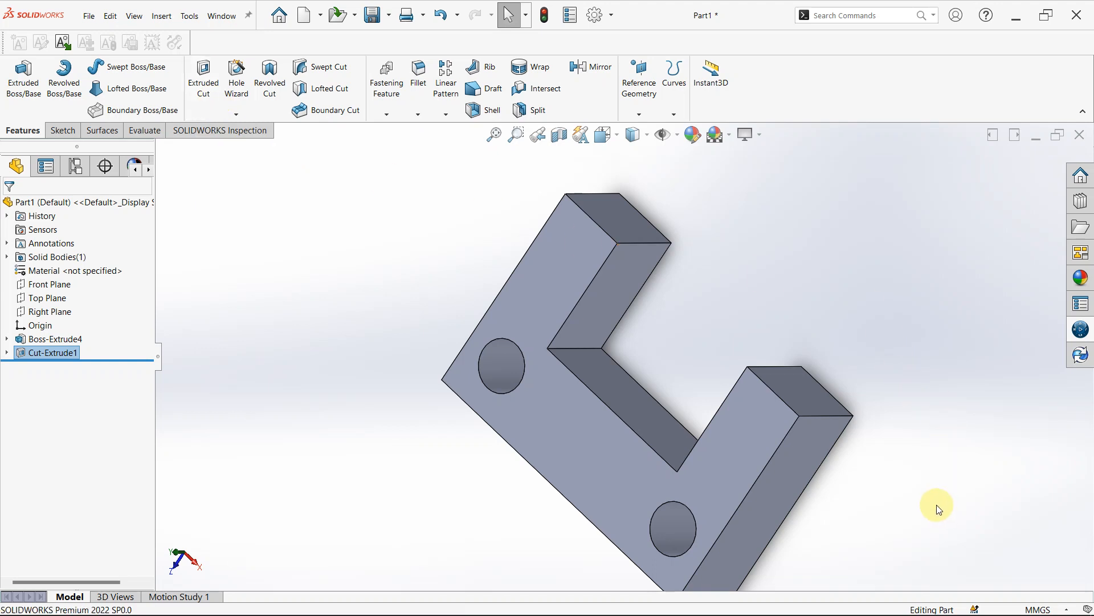
scroll(937, 505, up, 3)
middle_drag(705, 415, 590, 494)
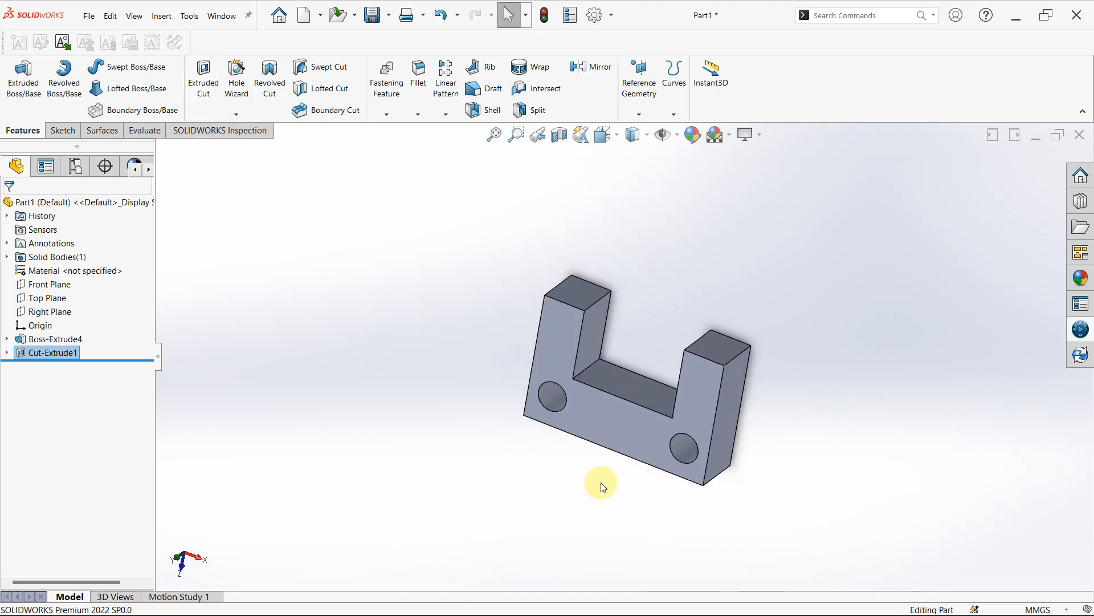